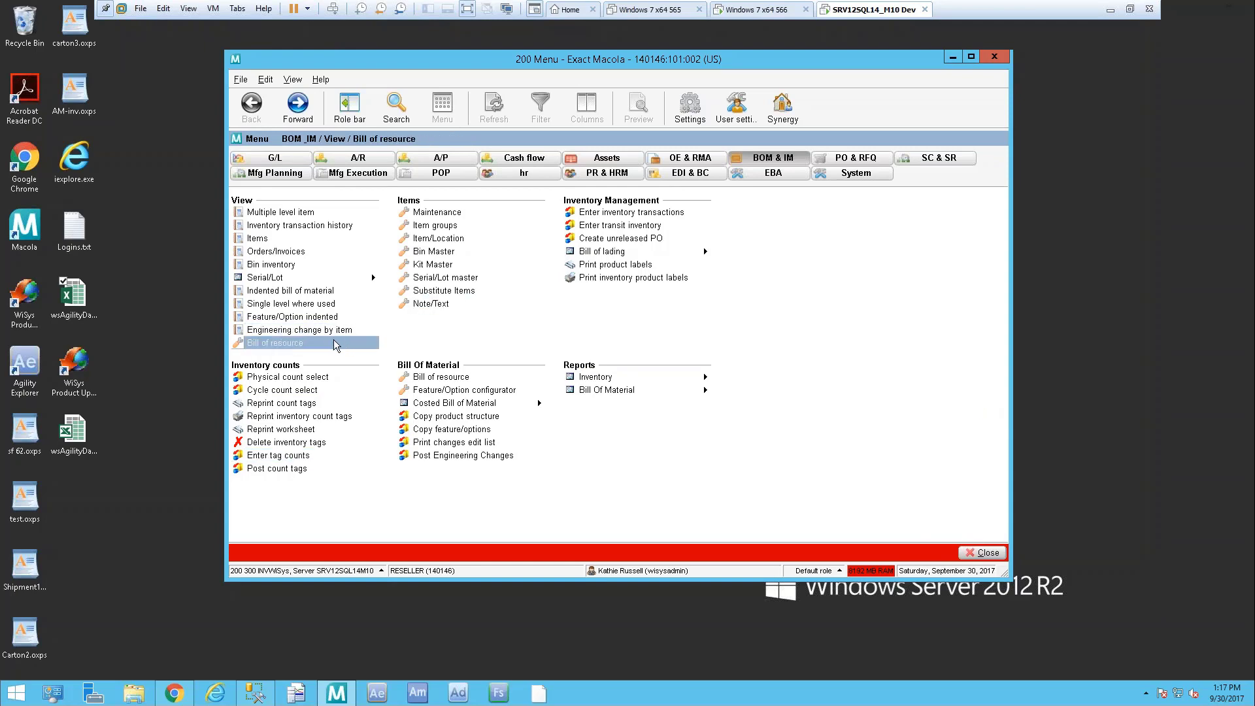
Enter batch 170930-A, location MA and cycle count code A in the cycle count selection form
click(285, 393)
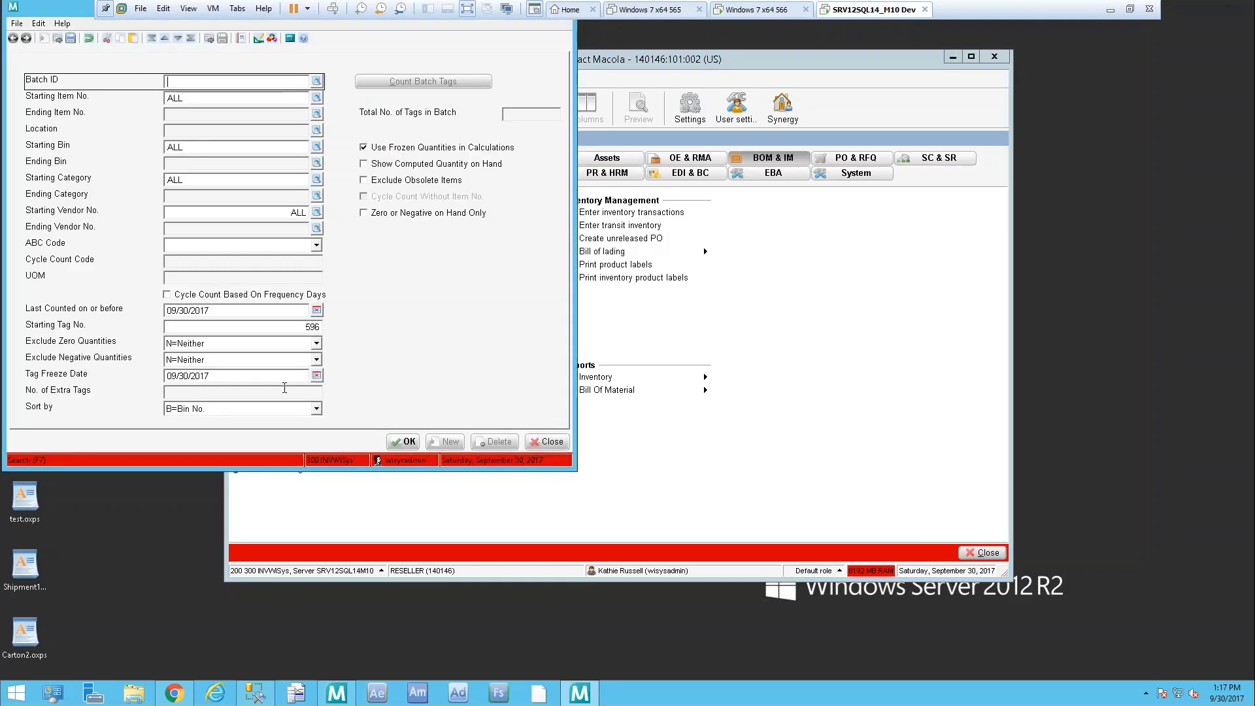
text(170930-A)
key(Tab)
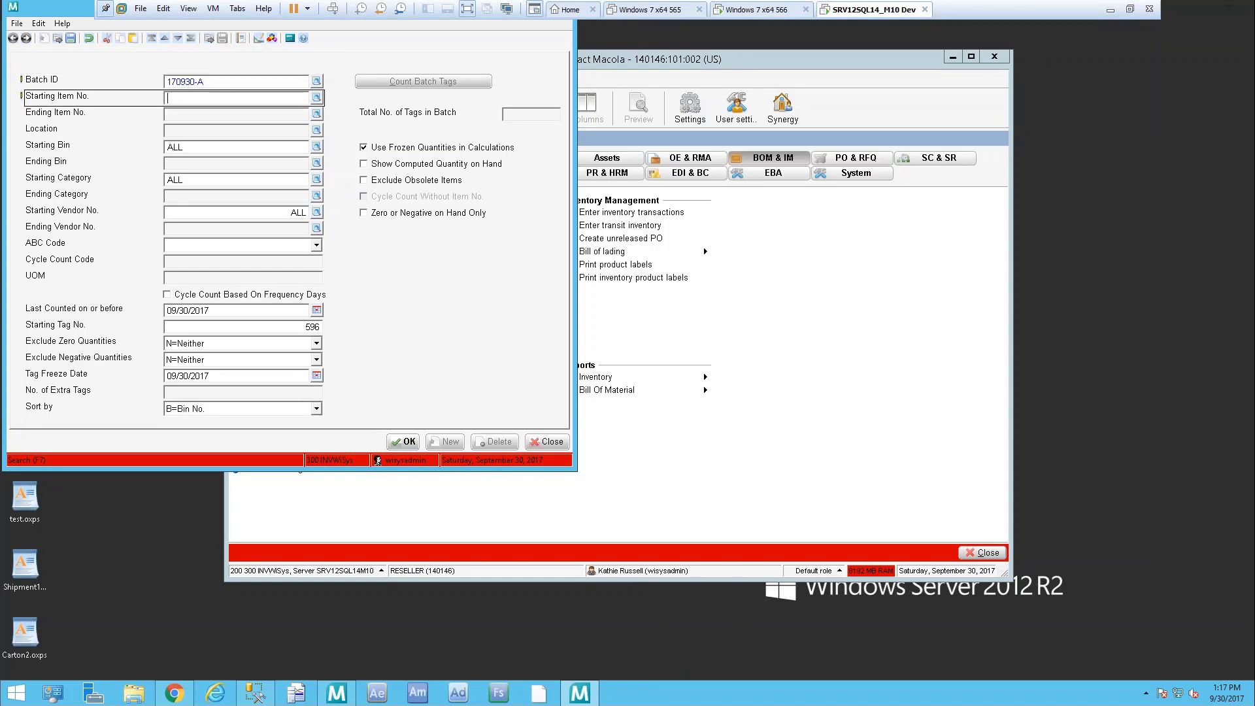
key(Tab)
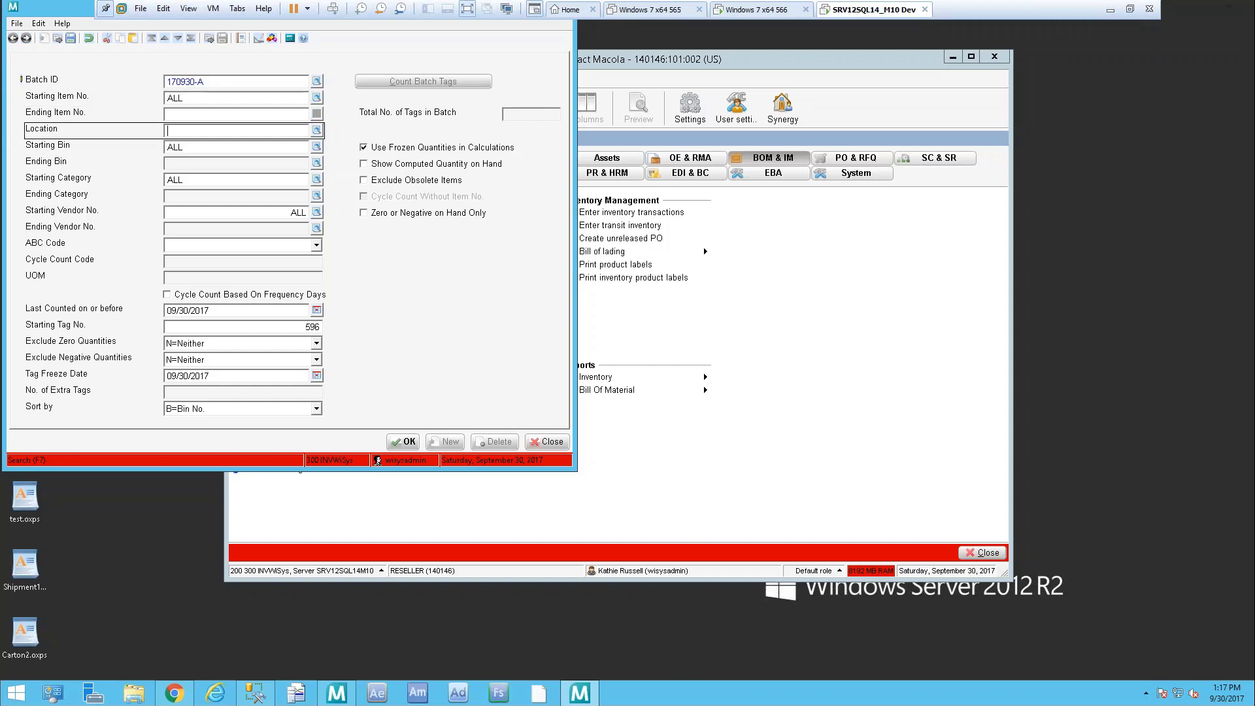
text(MA)
key(Tab)
key(Tab)
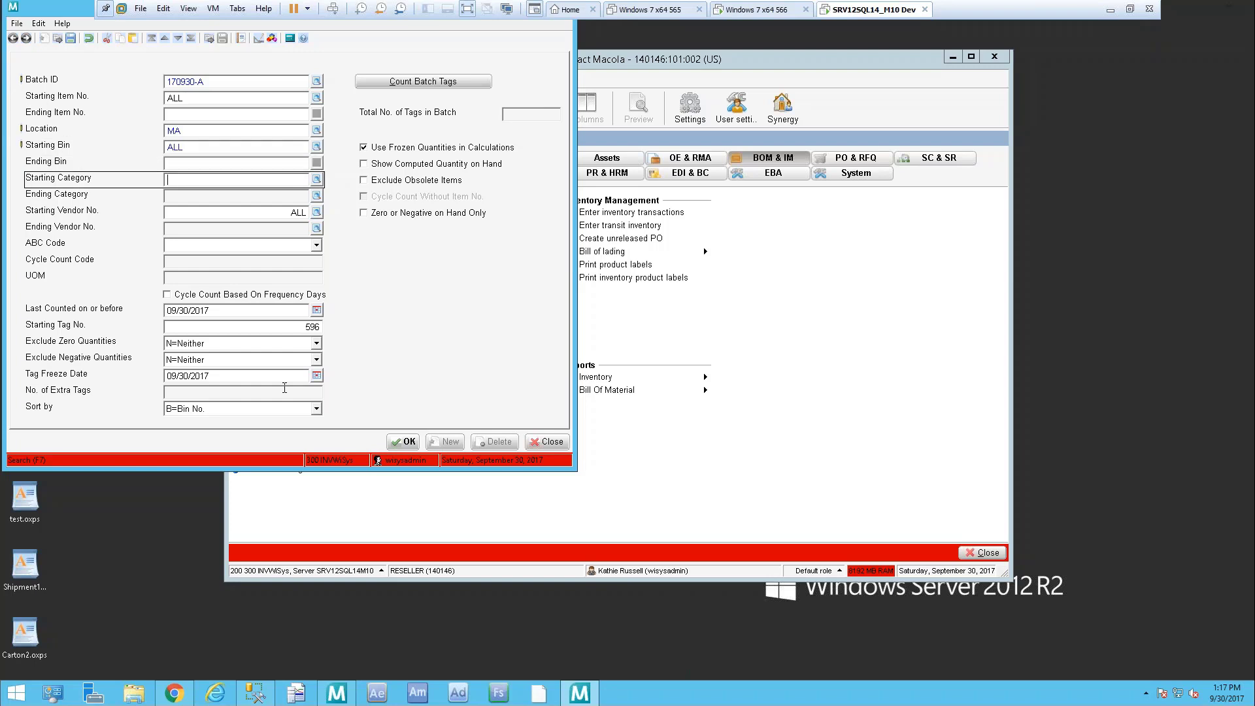
key(Tab)
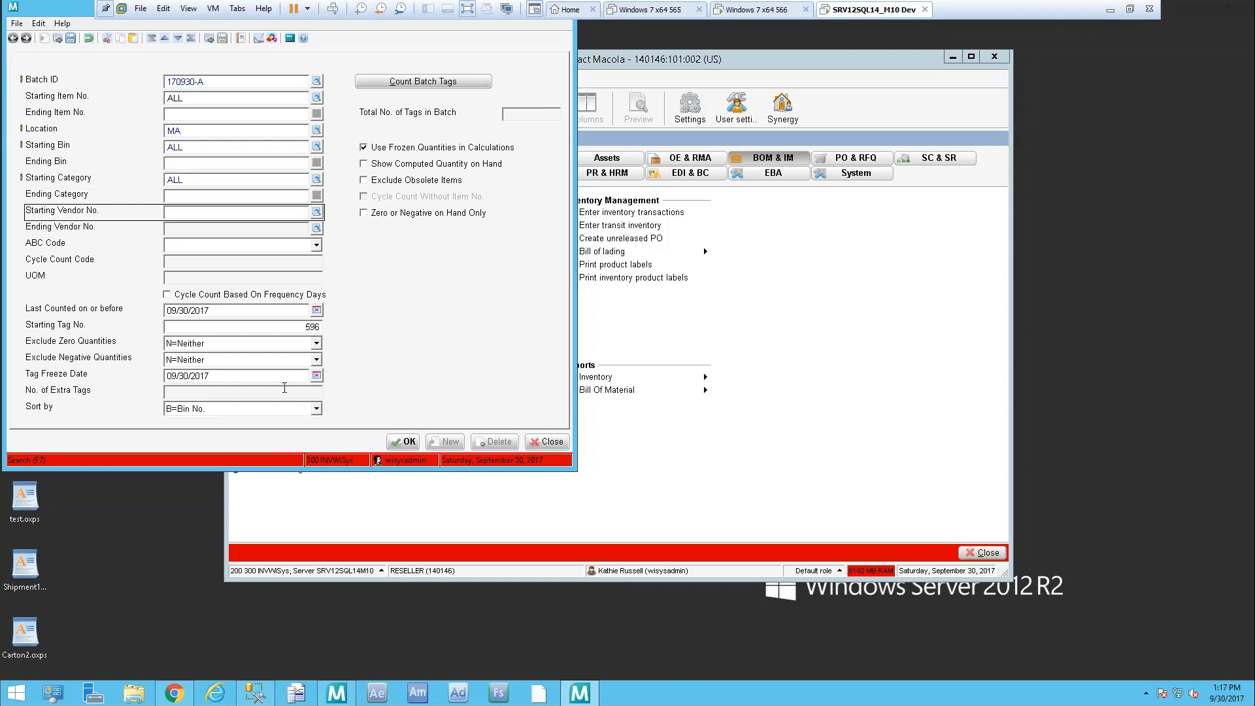
key(Tab)
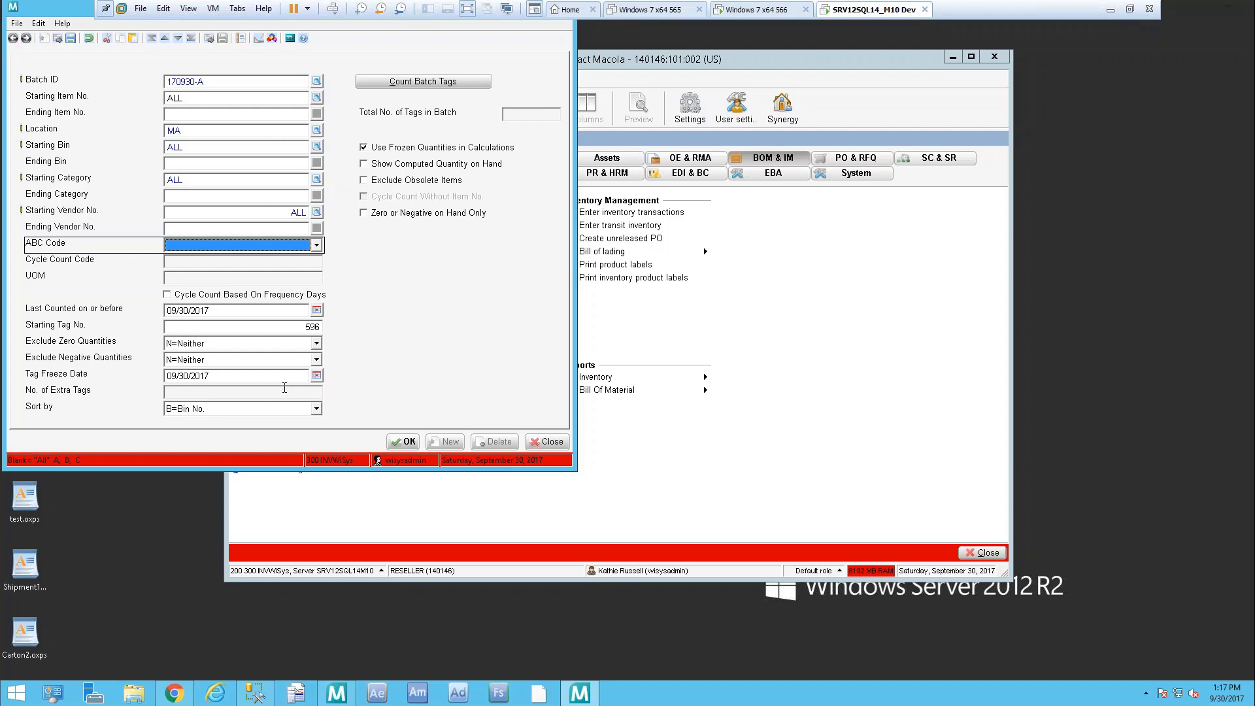
key(Tab)
text(A)
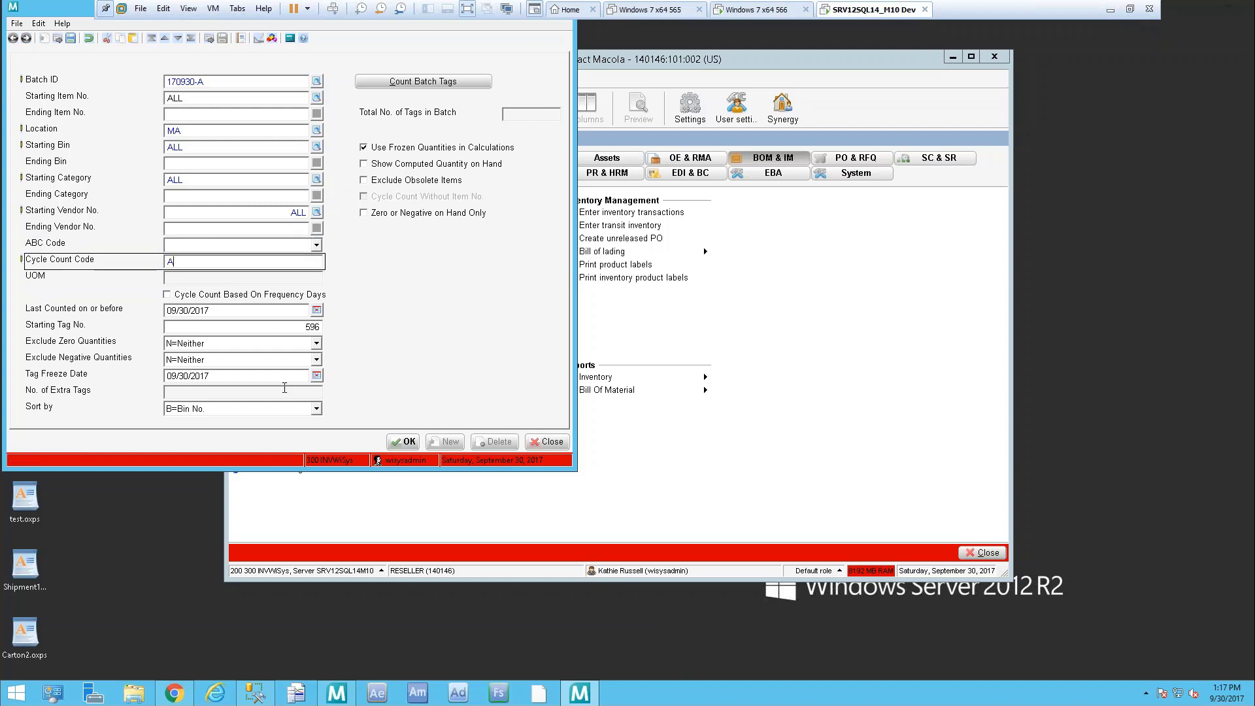
key(Tab)
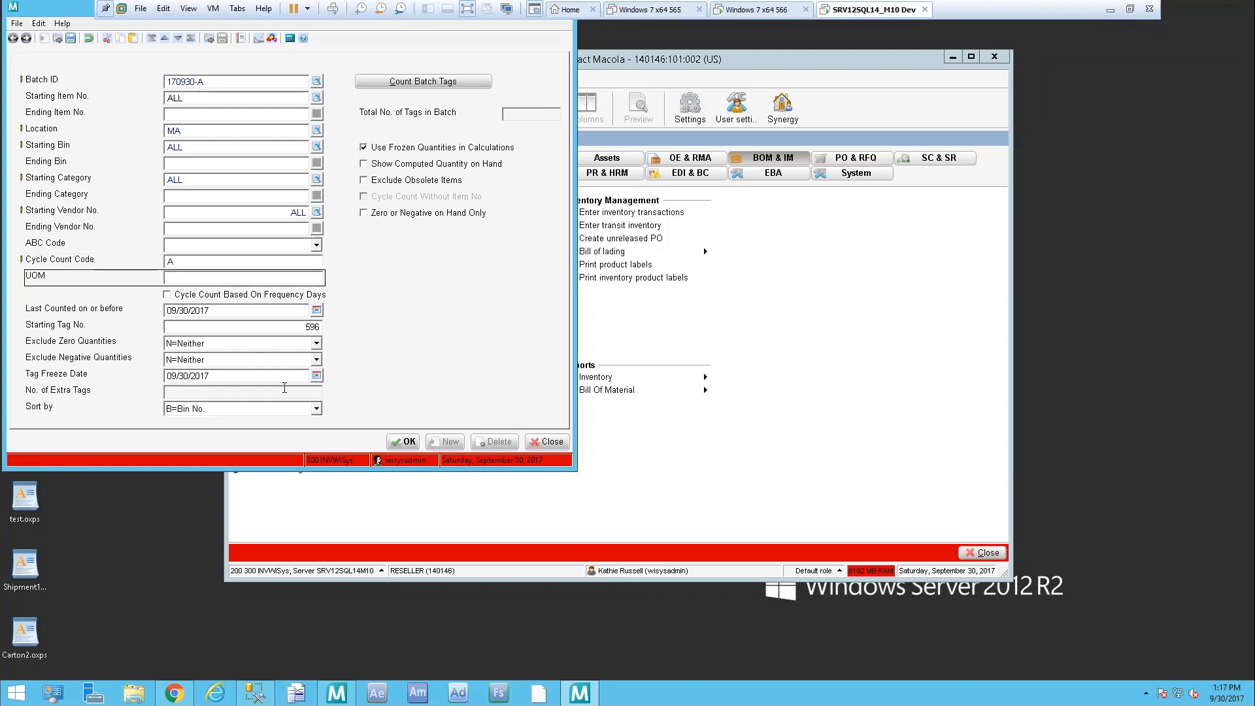
key(Tab)
key(Tab)
key(Tab)
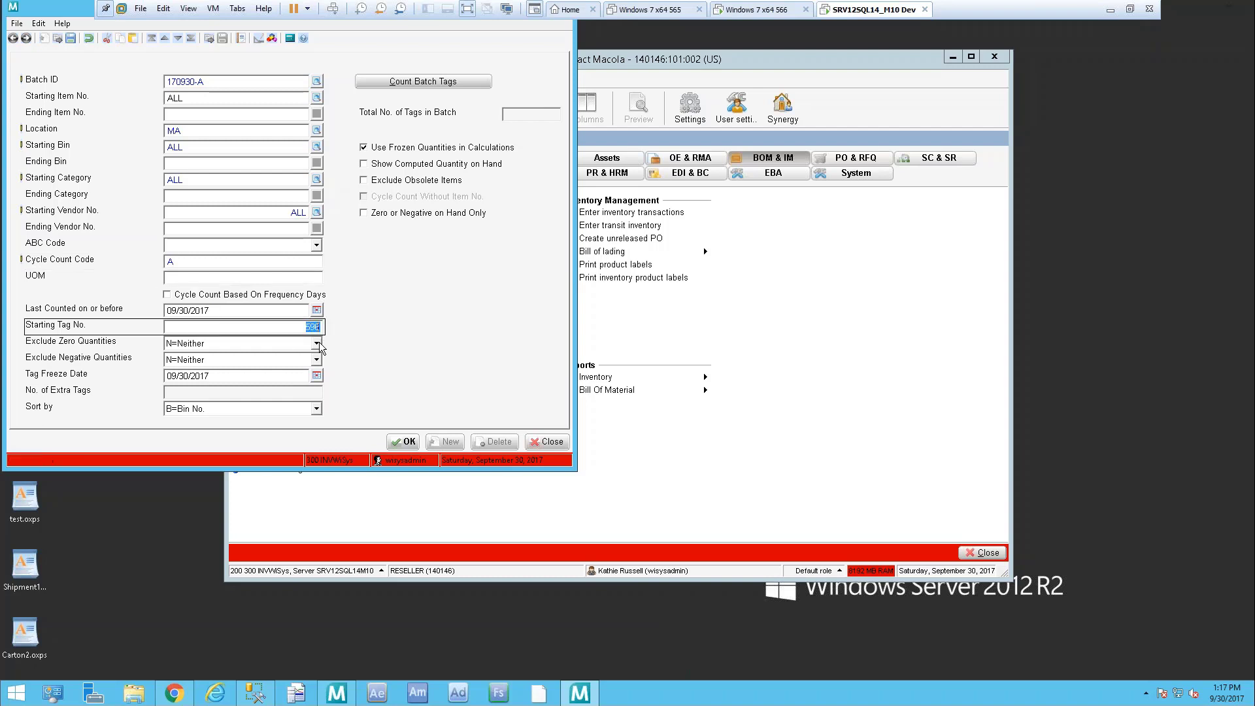
Exclude zero and negative quantities by bin, set 0 extra tags, show computed on-hand without frozen quantities, and accept
click(317, 343)
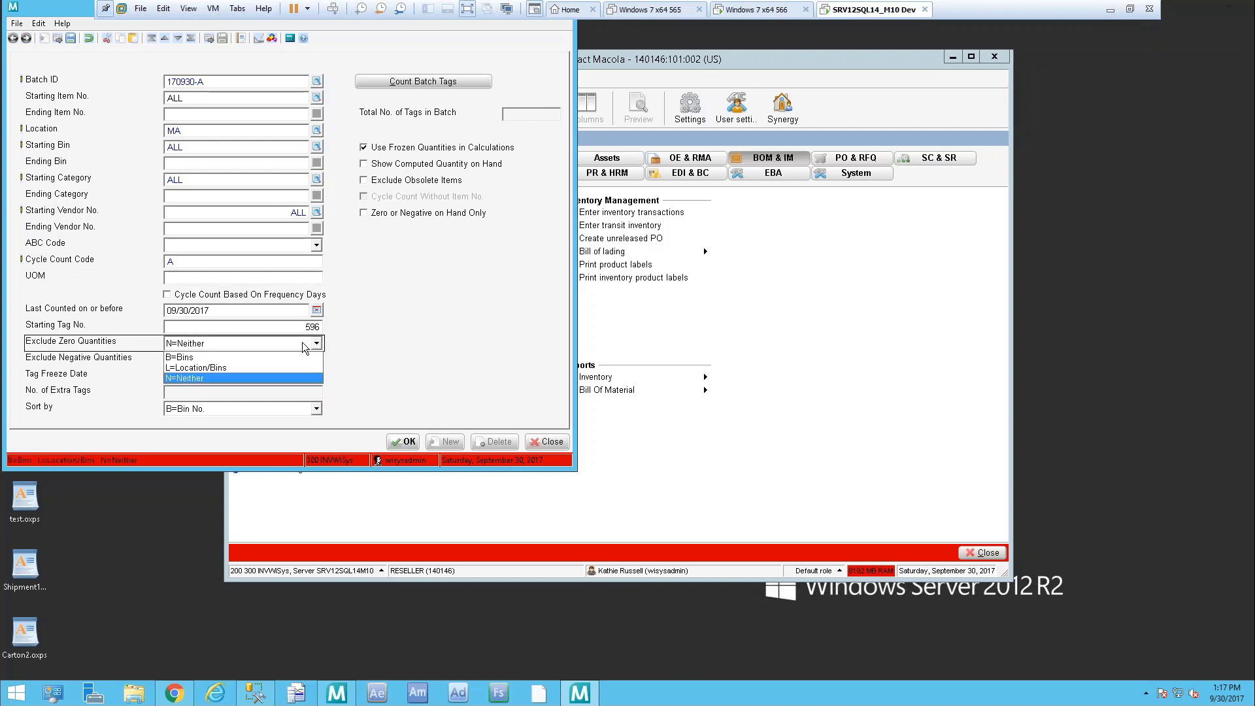
click(236, 357)
key(Tab)
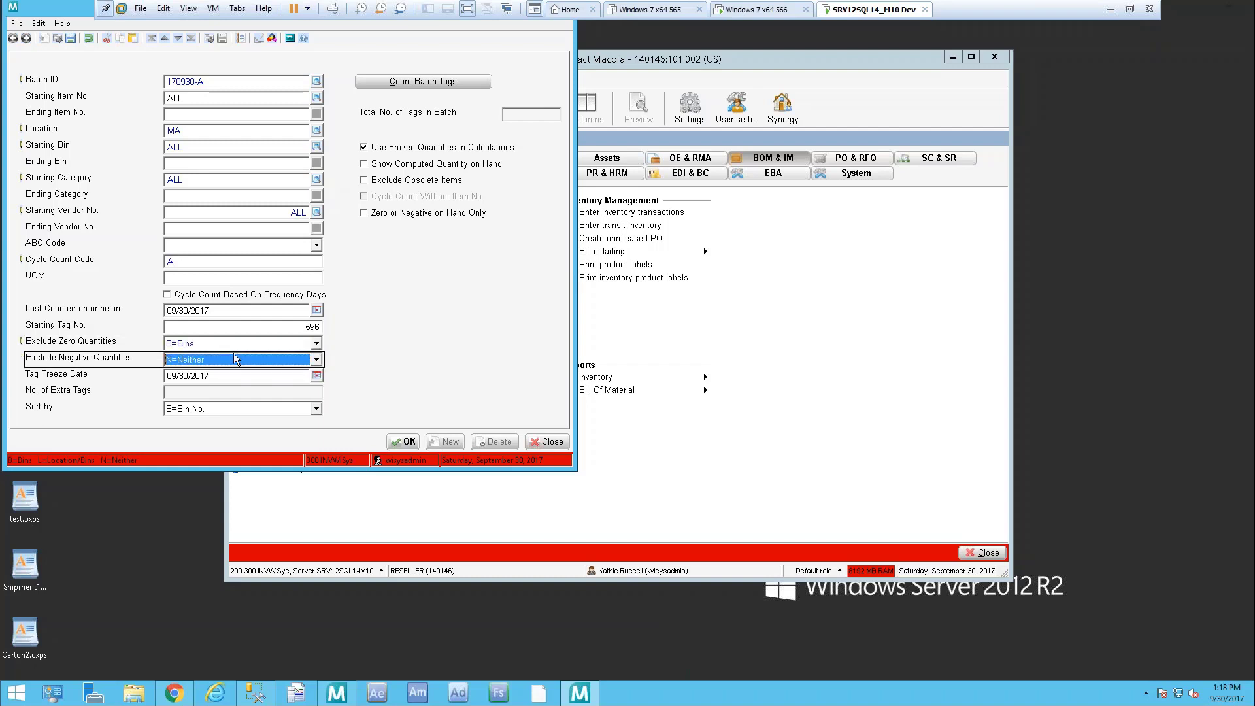
click(316, 361)
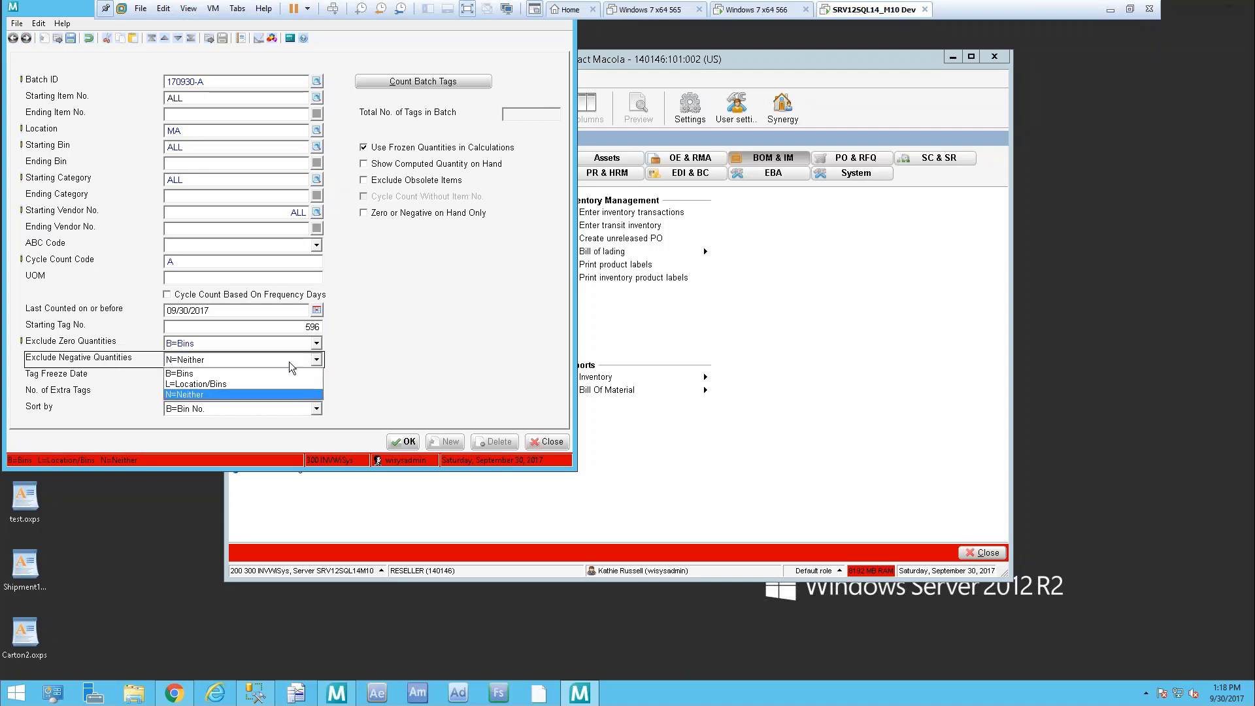
click(178, 374)
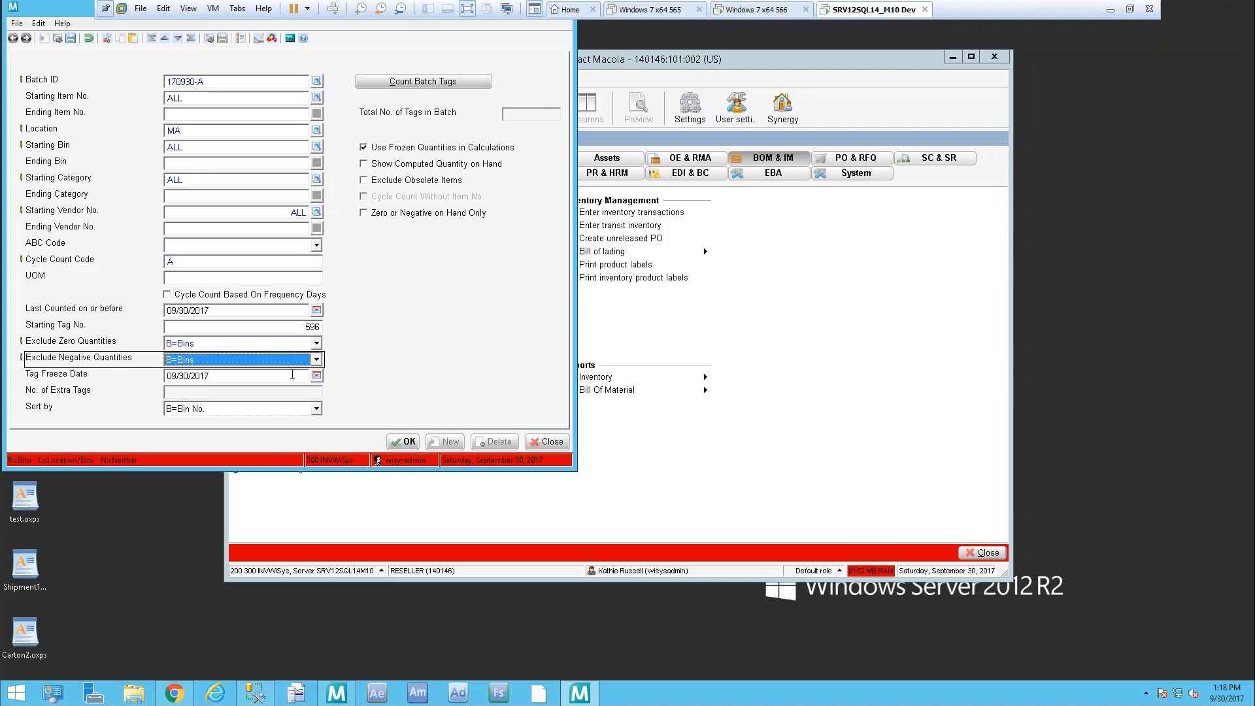
key(Tab)
key(Tab)
text(0)
key(Tab)
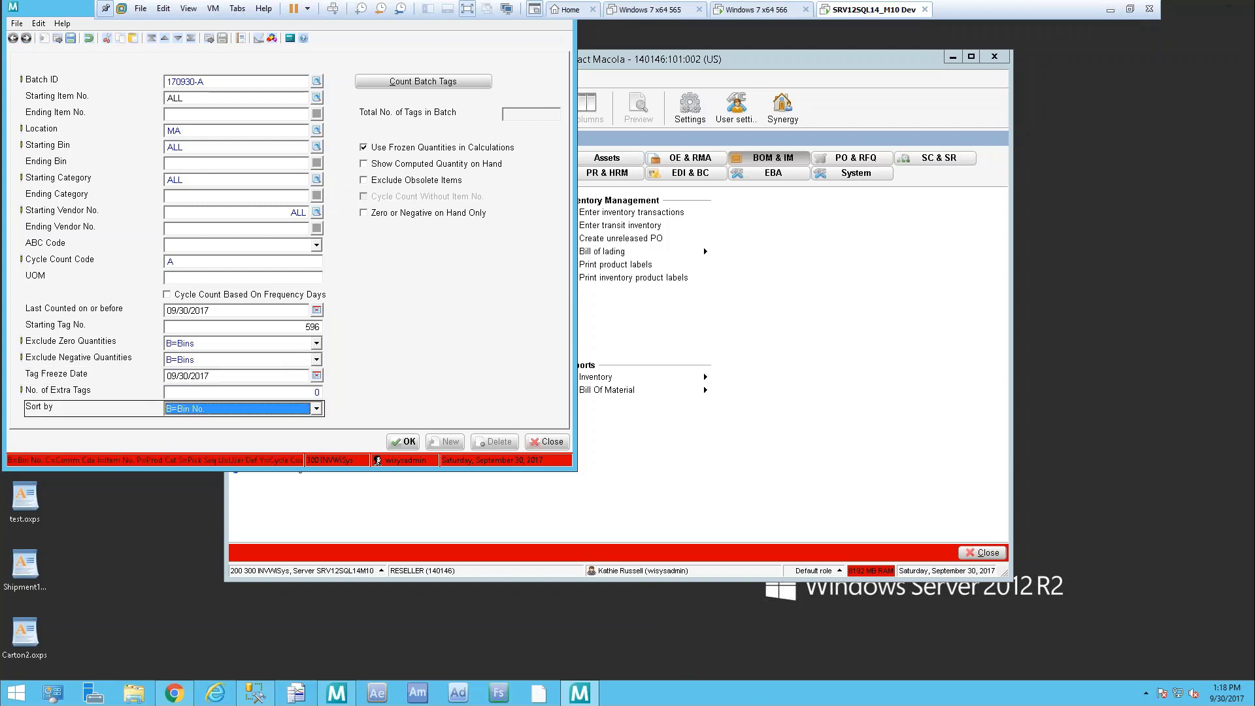
key(Tab)
click(367, 146)
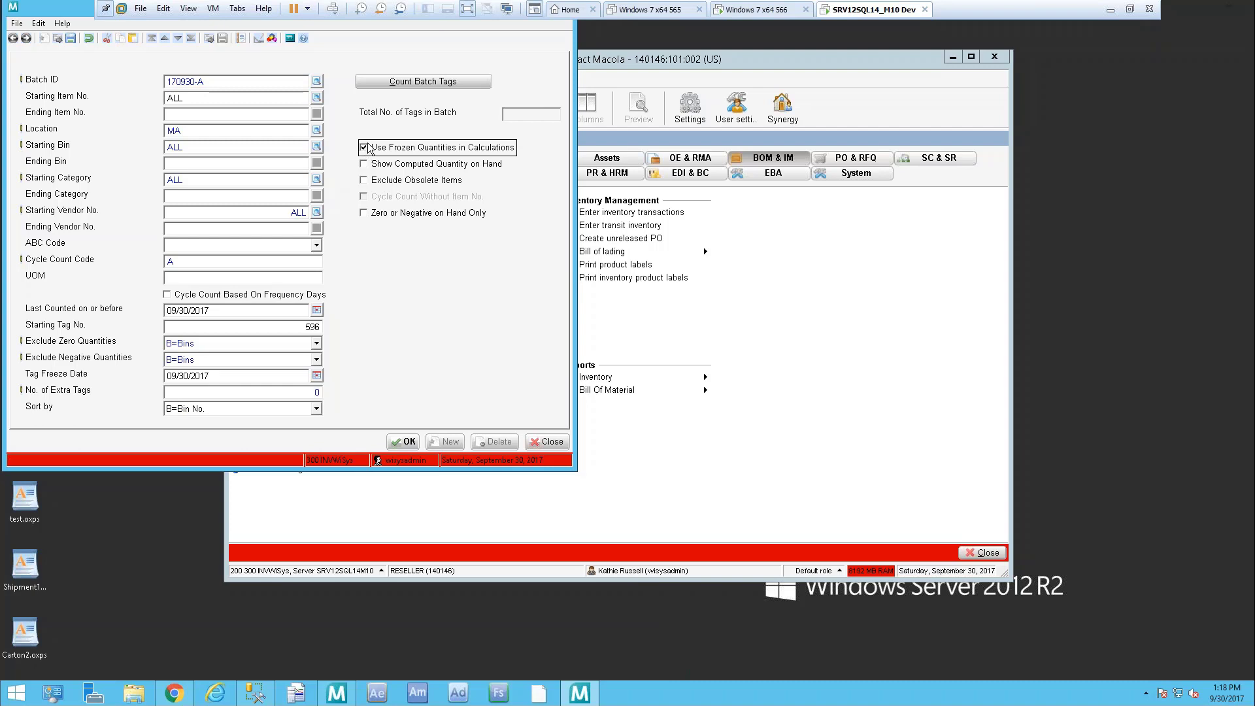
click(415, 165)
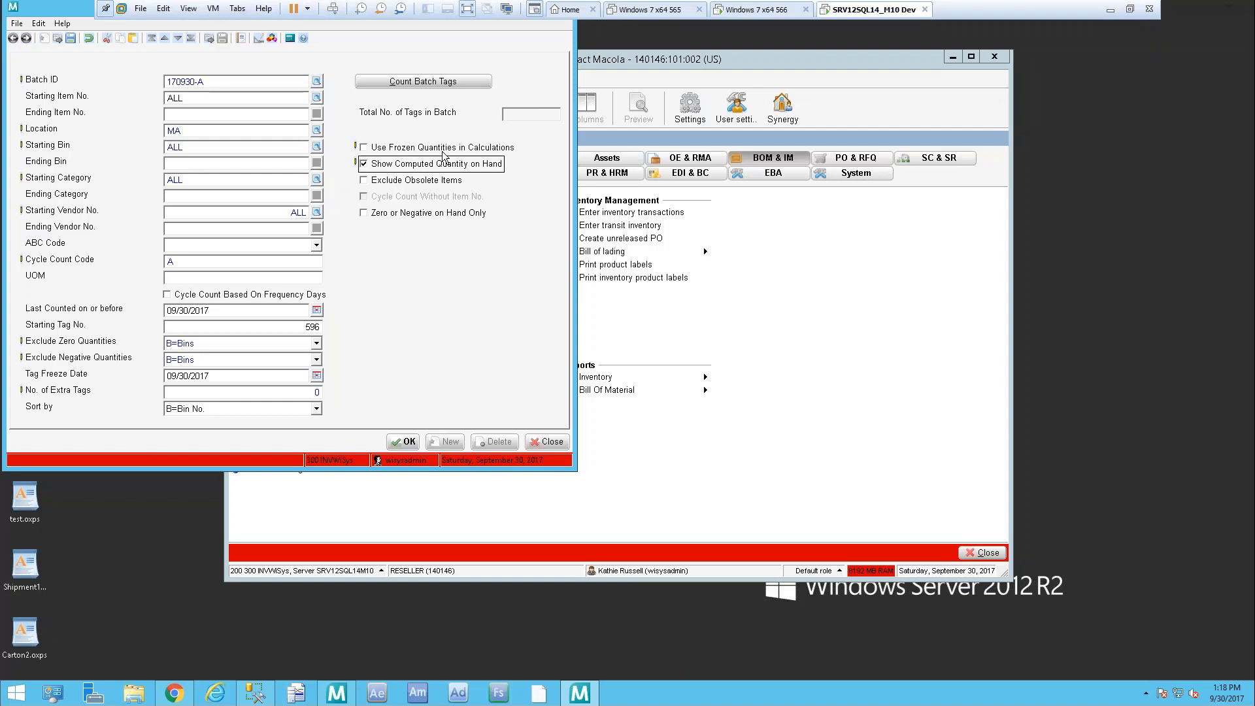
click(404, 443)
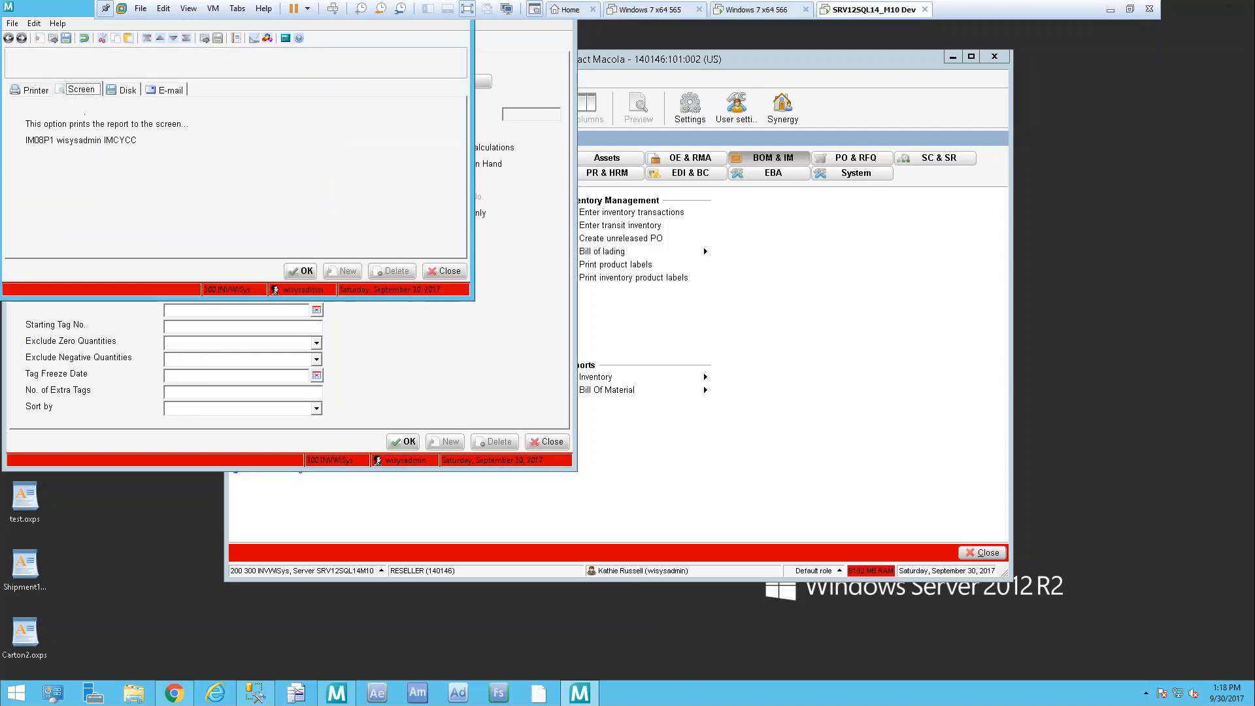
Print the count tags to screen, review tags 596–600 in location MA, and close the report
click(305, 272)
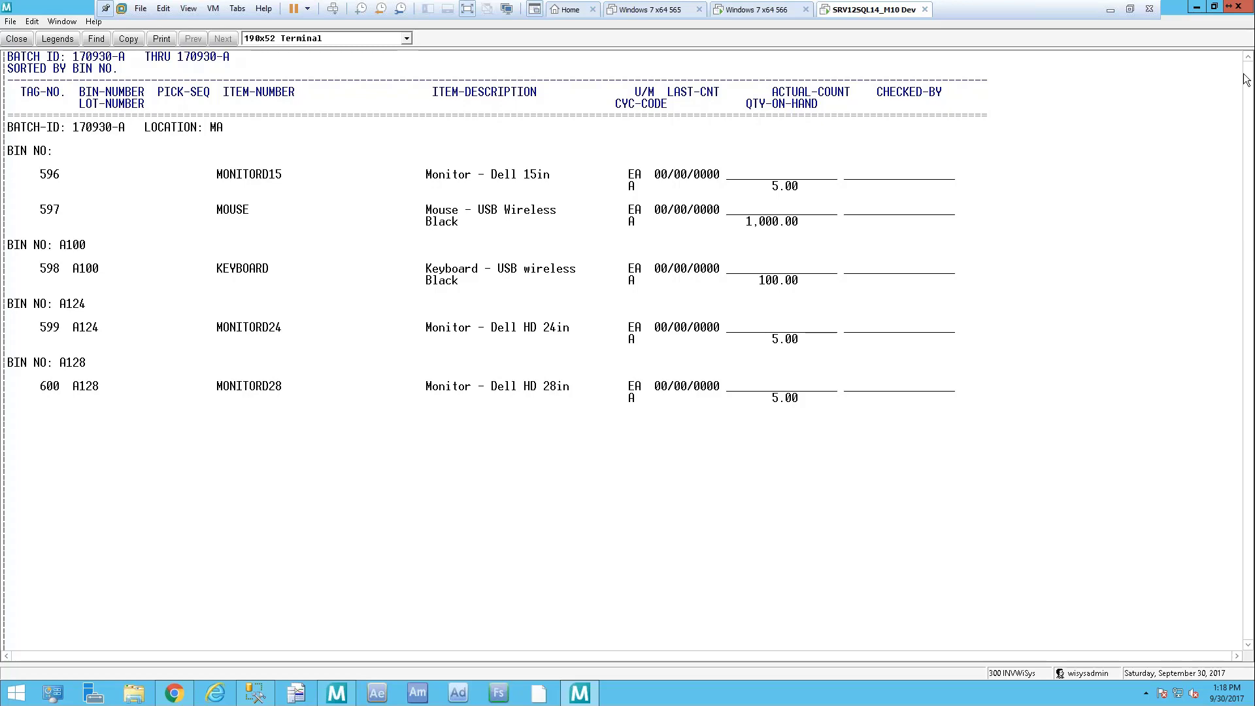
click(1242, 9)
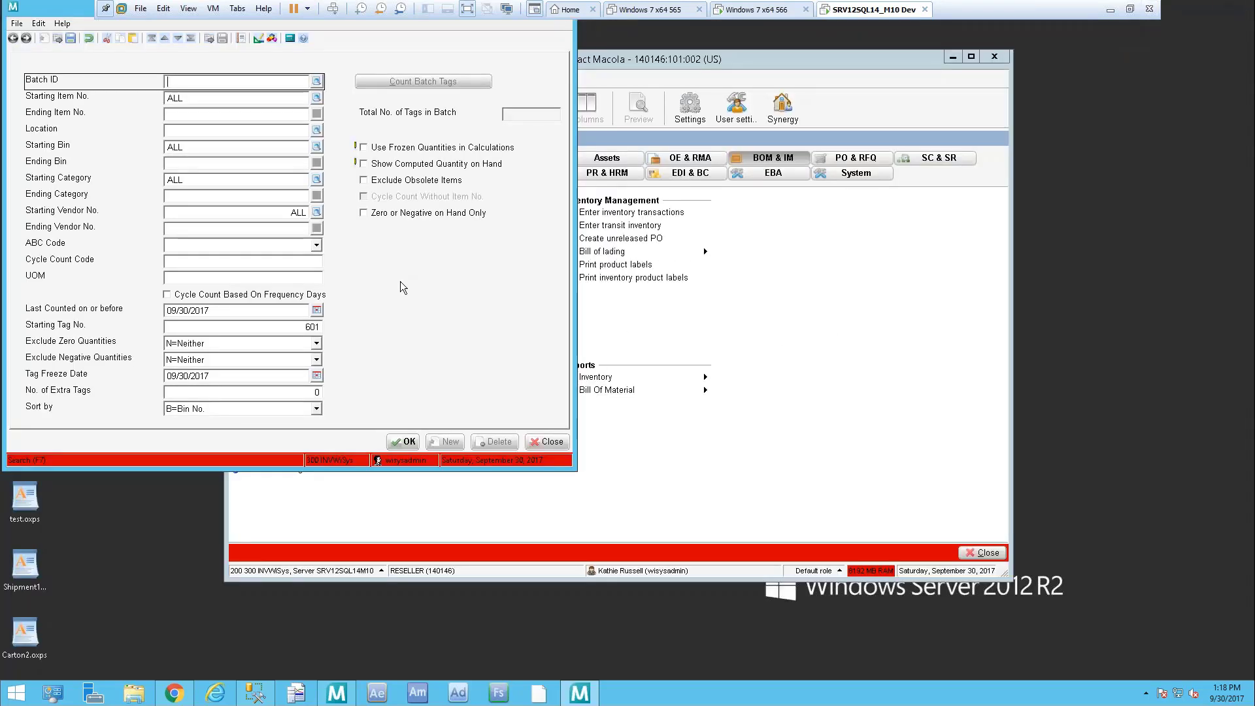
Enter batch 170930-P, location MA and cycle count code P in the selection form
text(170930-P)
key(Tab)
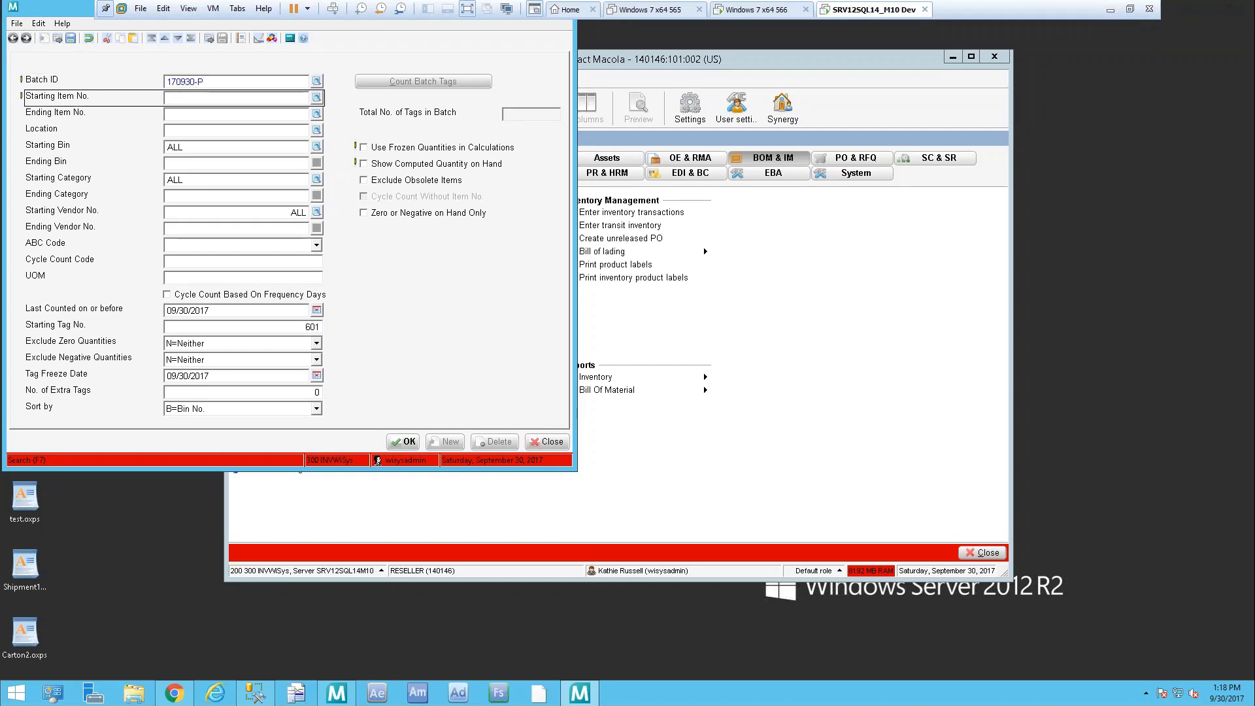
key(Tab)
key(Tab)
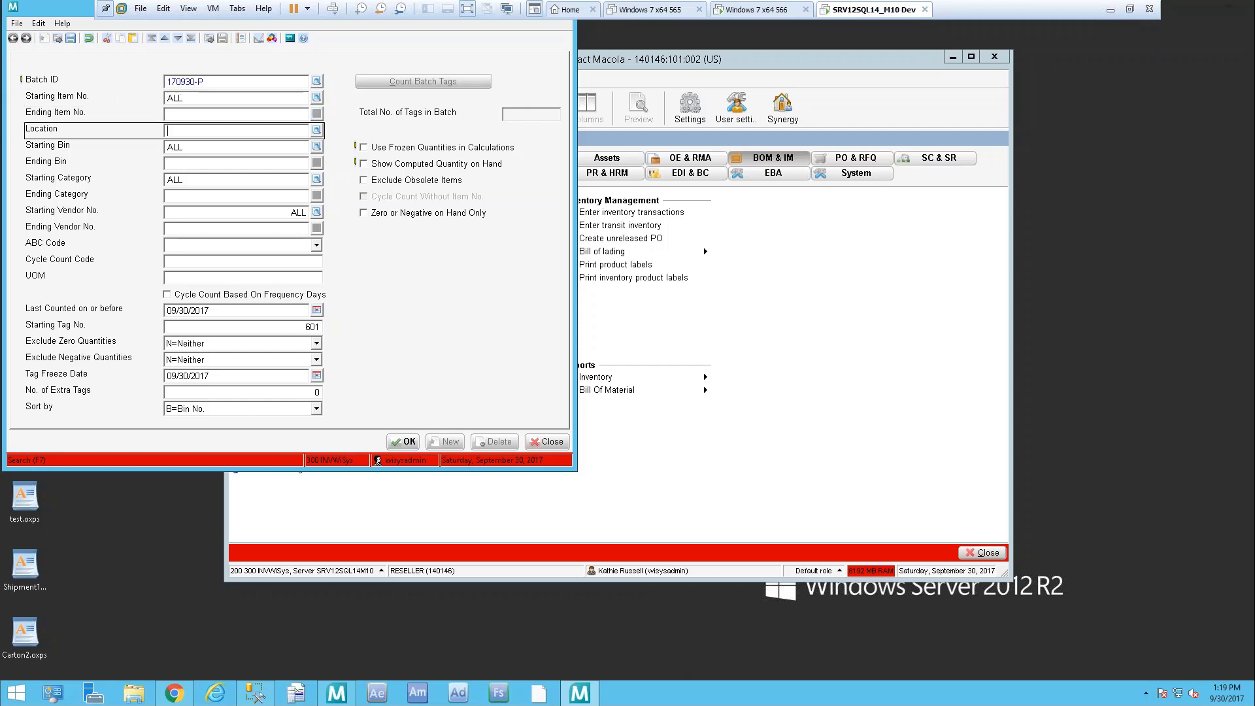
text(MA)
key(Tab)
key(Tab)
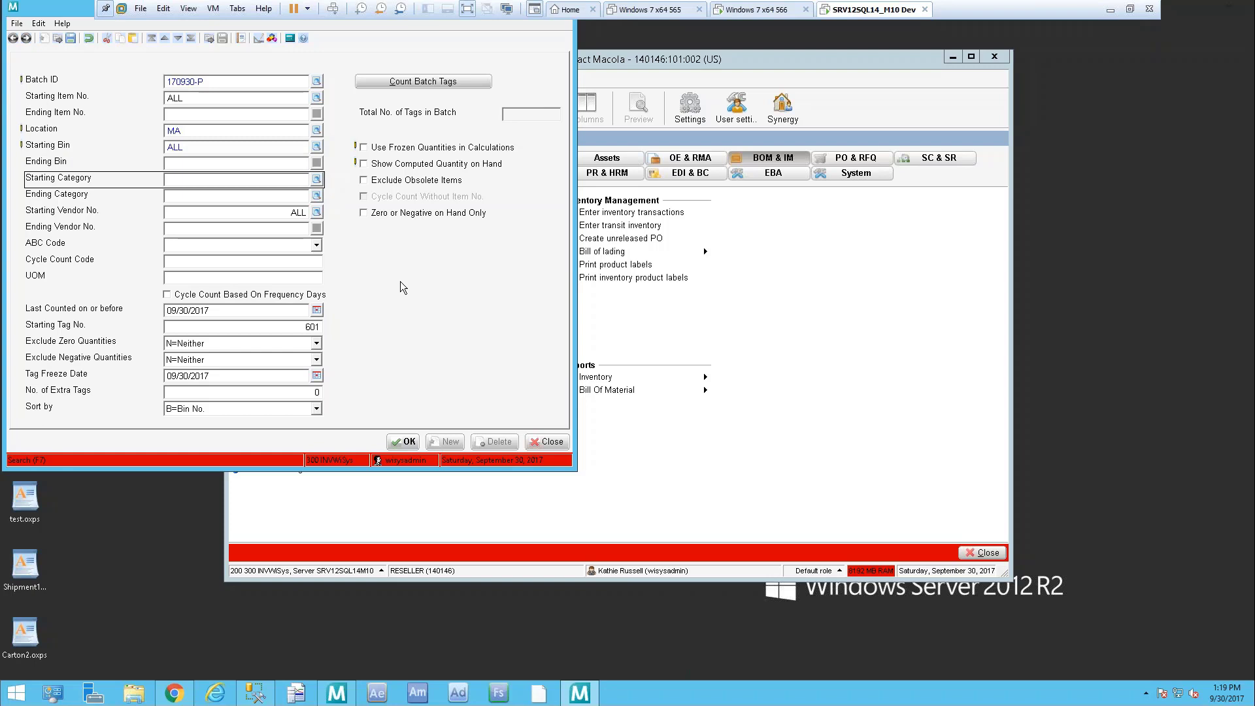
key(Tab)
key(Tab)
key(Tab)
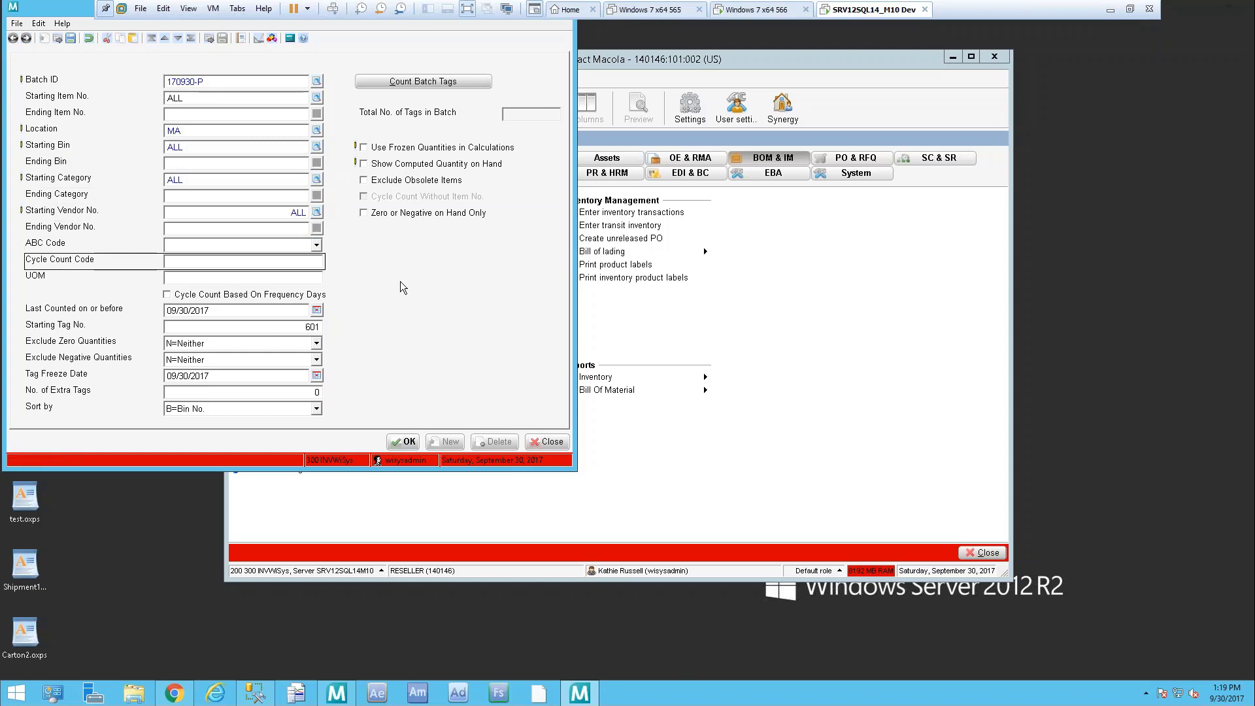
text(P)
key(Tab)
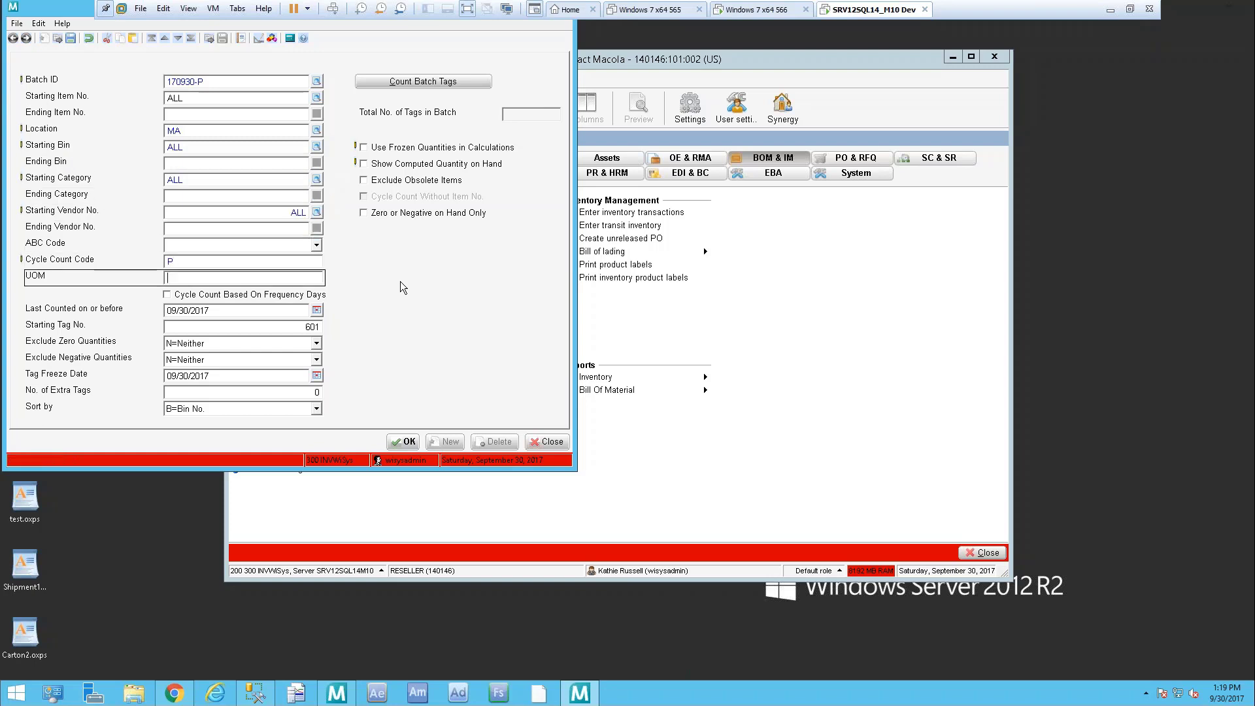
key(Tab)
key(Tab)
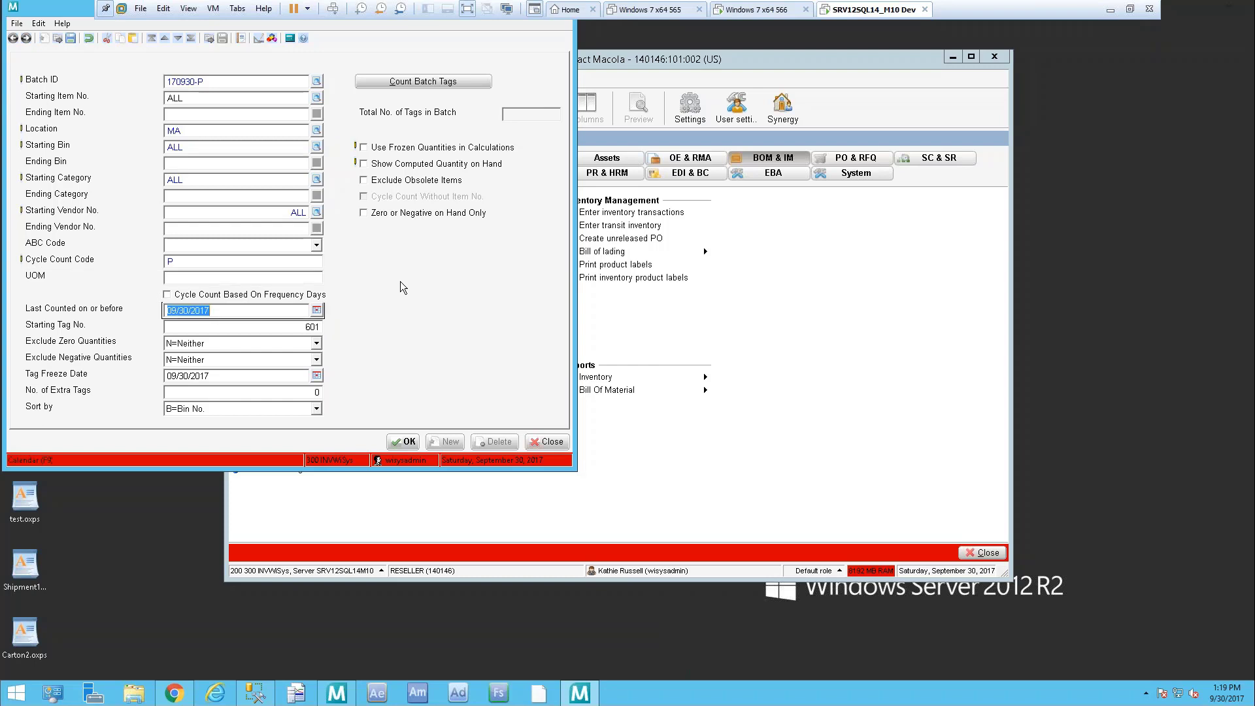
key(Tab)
key(Tab)
key(Tab)
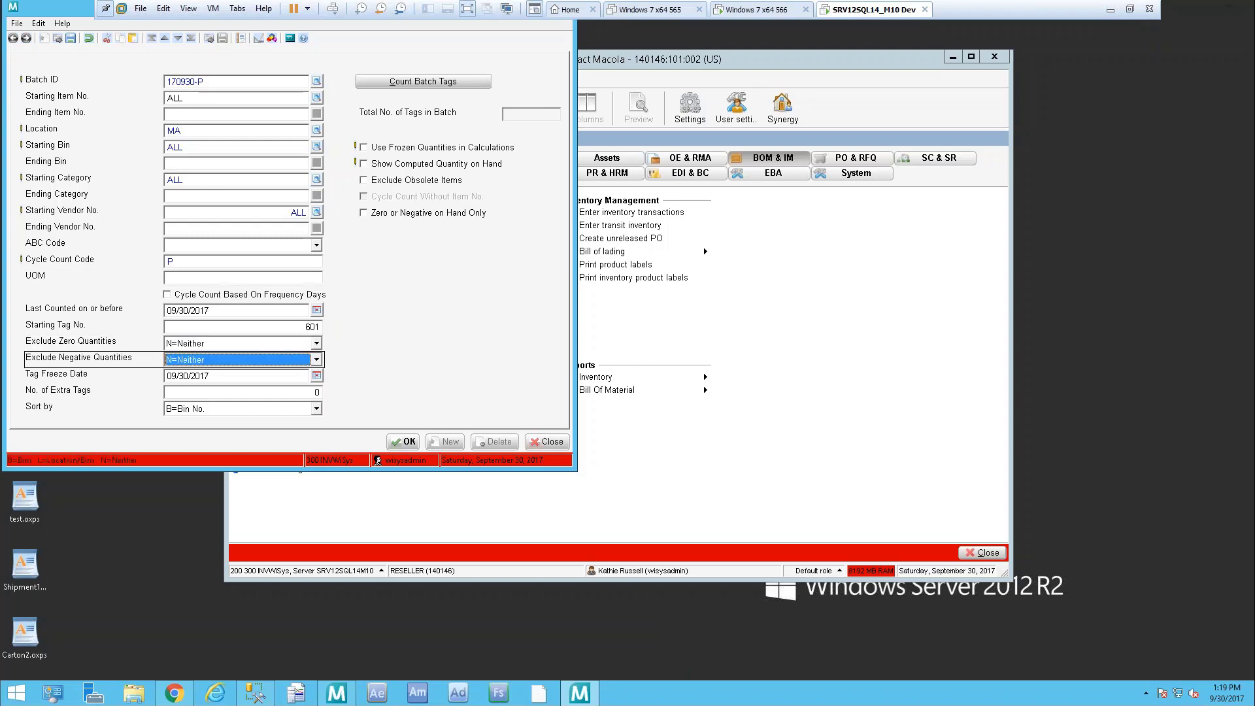
Exclude zero and negative quantities by bin and show computed on-hand without frozen quantities
click(316, 342)
click(256, 355)
click(261, 357)
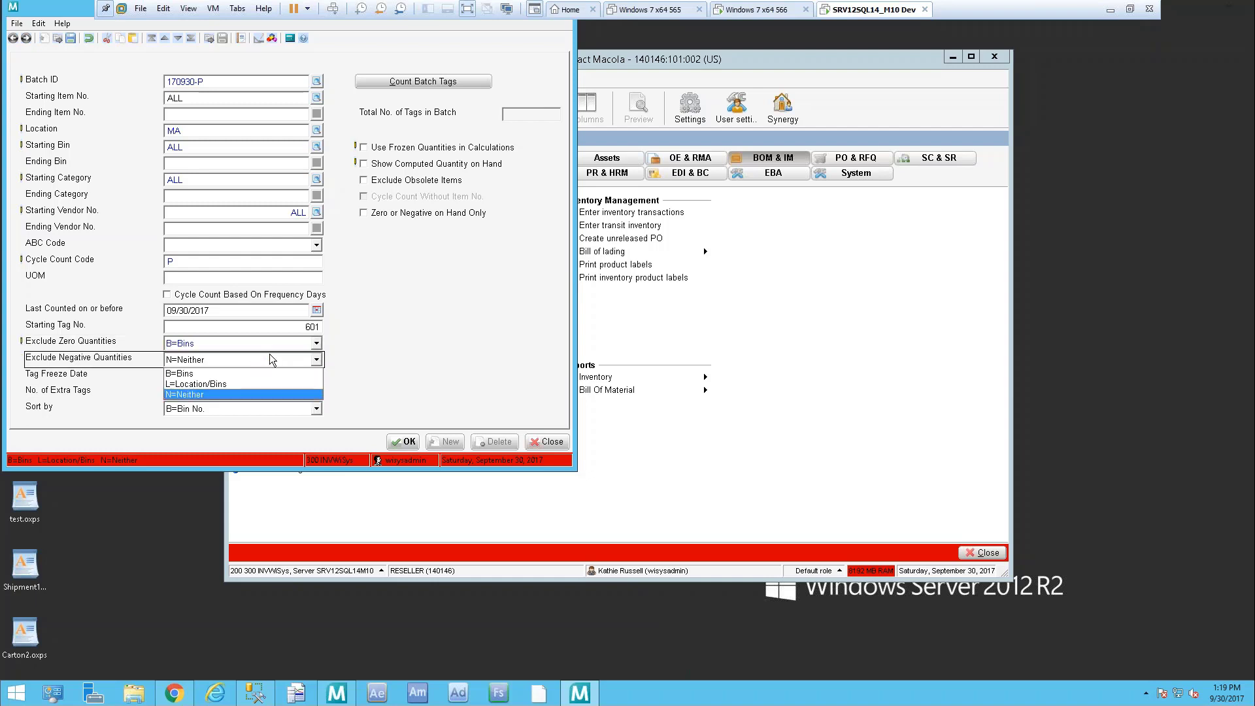
click(232, 373)
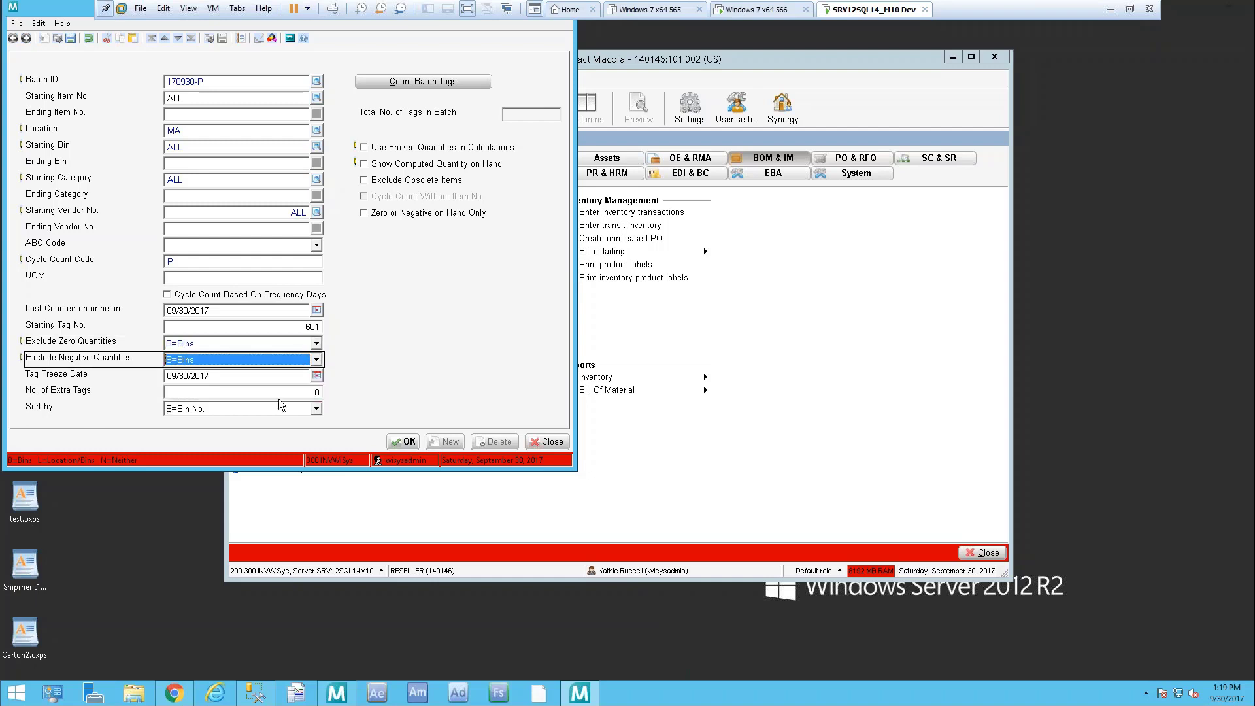
key(Tab)
key(Tab)
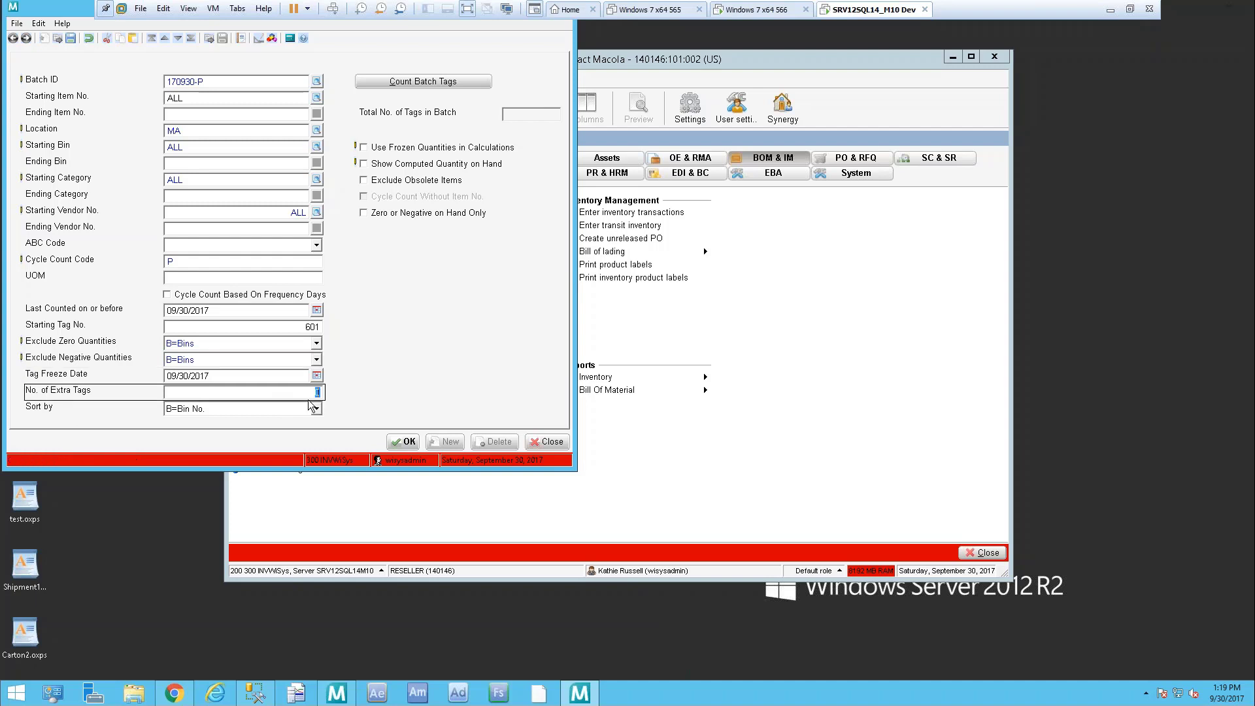
key(Tab)
key(Tab)
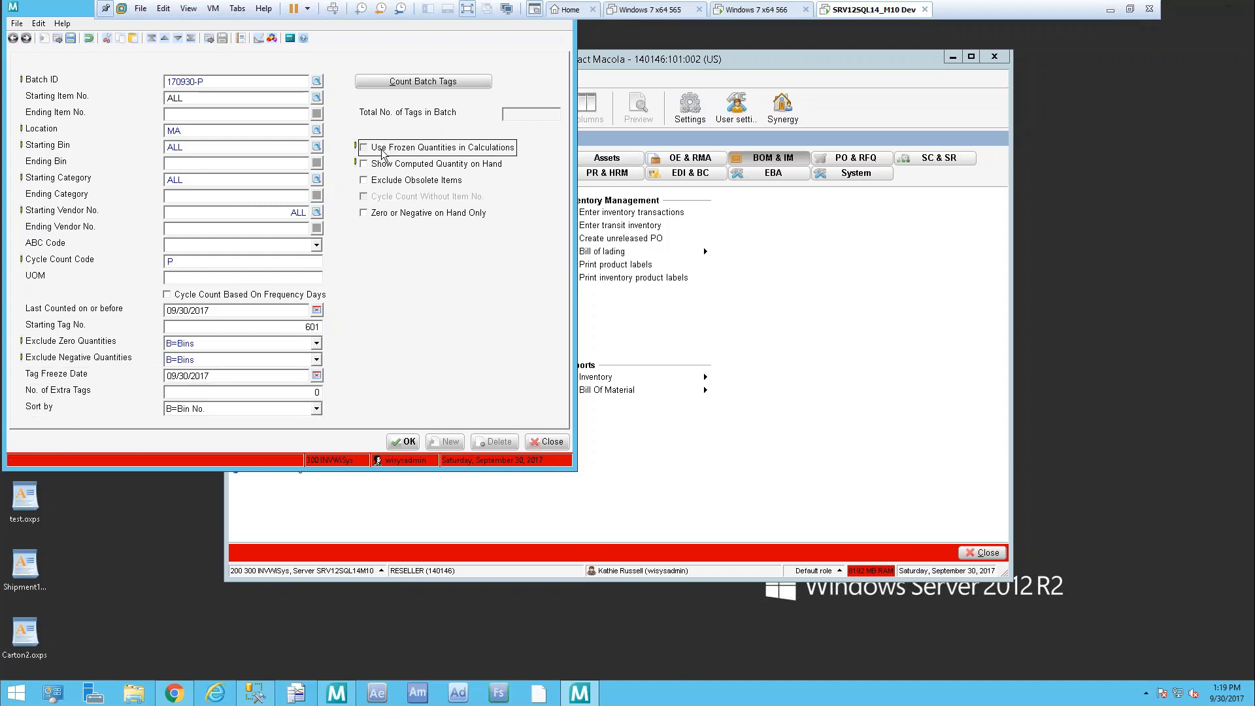
click(383, 152)
click(437, 166)
Send batch 170930-P's tag list to screen, review tags 601–604, then close it and Cycle Count Select
click(409, 443)
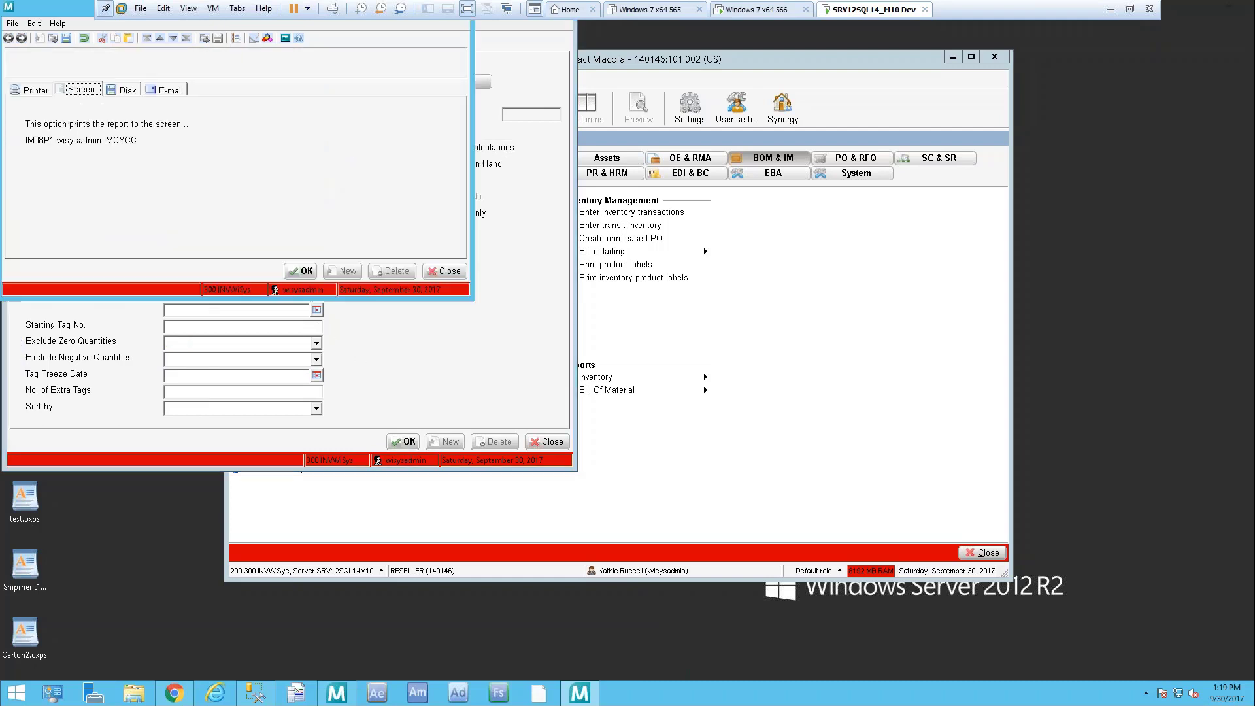
click(314, 270)
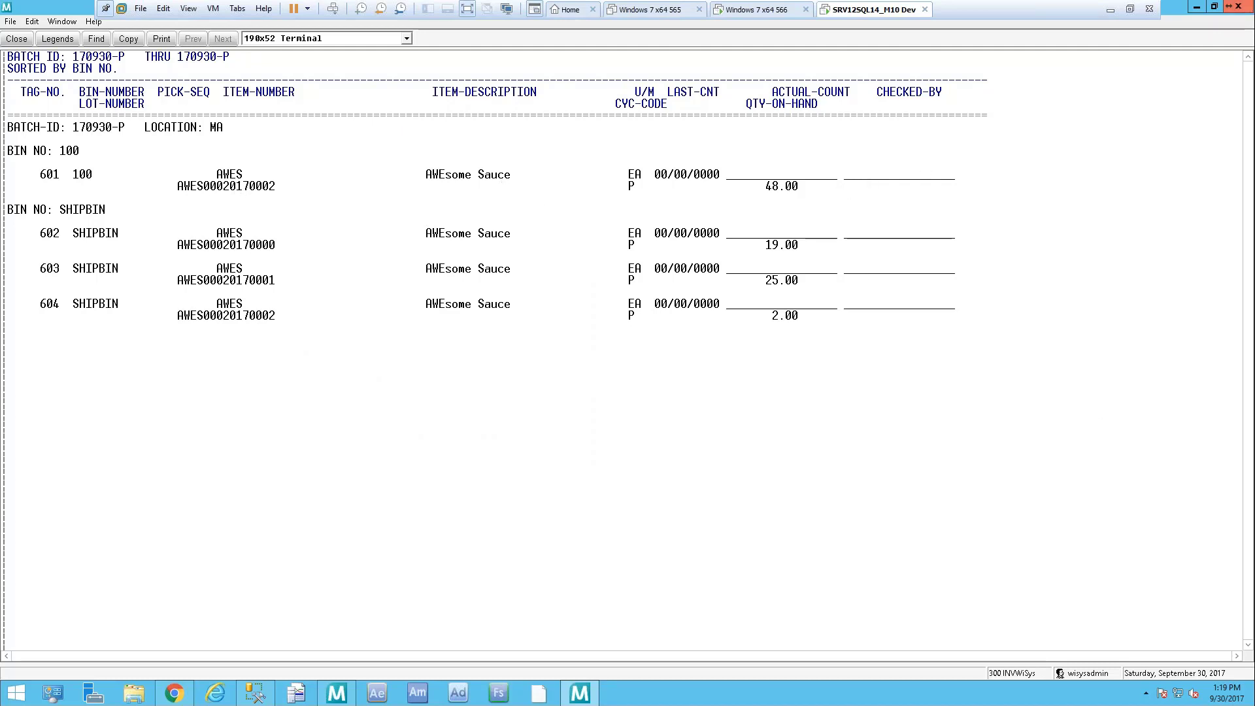
click(1239, 7)
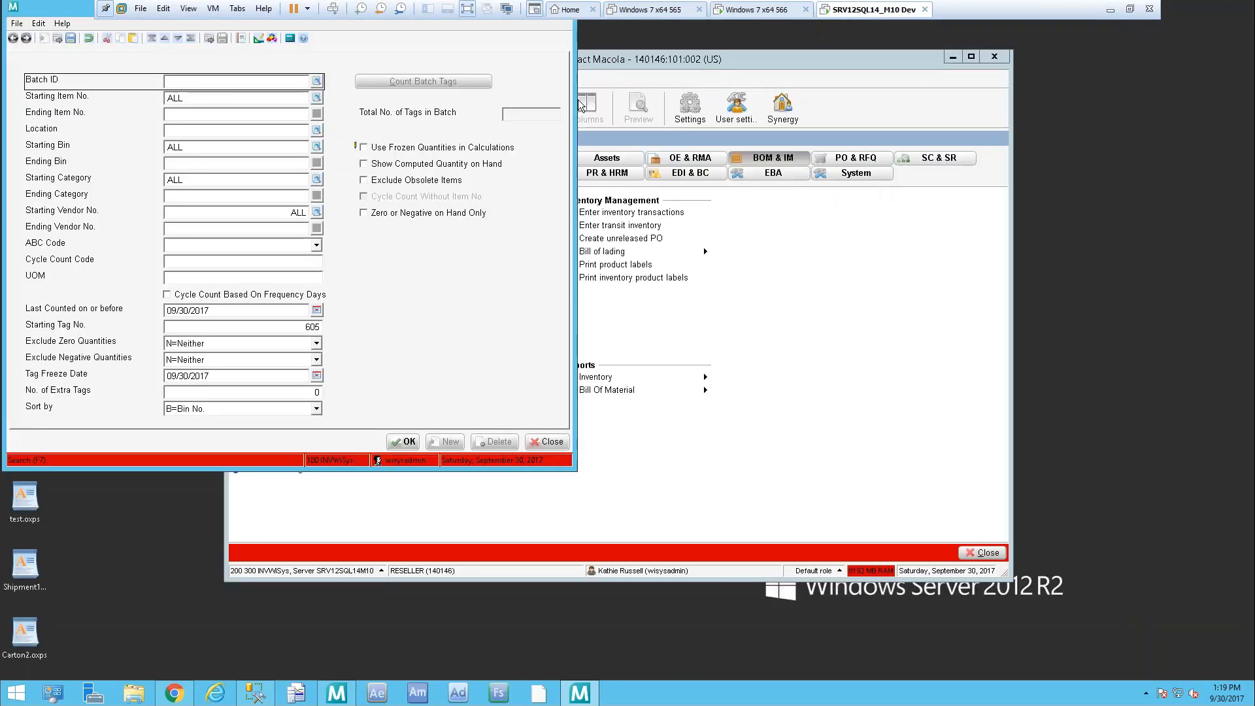
click(560, 444)
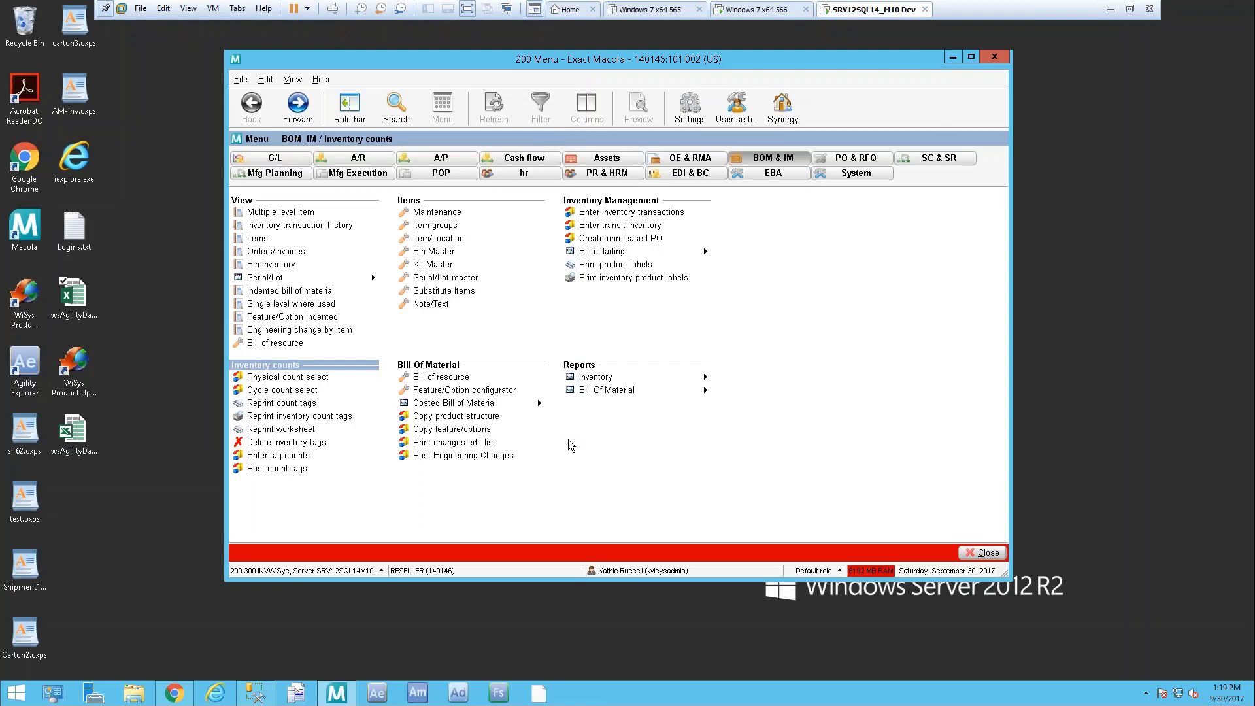
Minimize Macola and expand Inventory/BOM > Inventory Count > PrePost Audit List and Processing to Cycle Count Tag Status
click(946, 56)
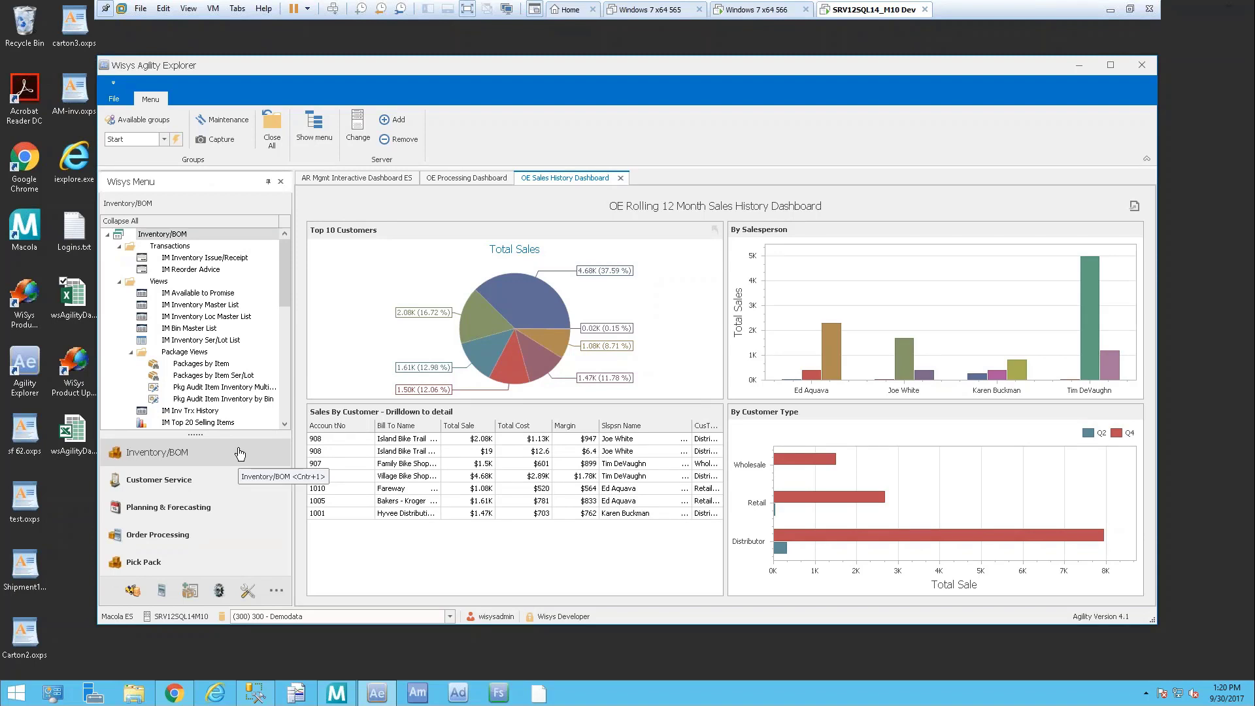
click(179, 222)
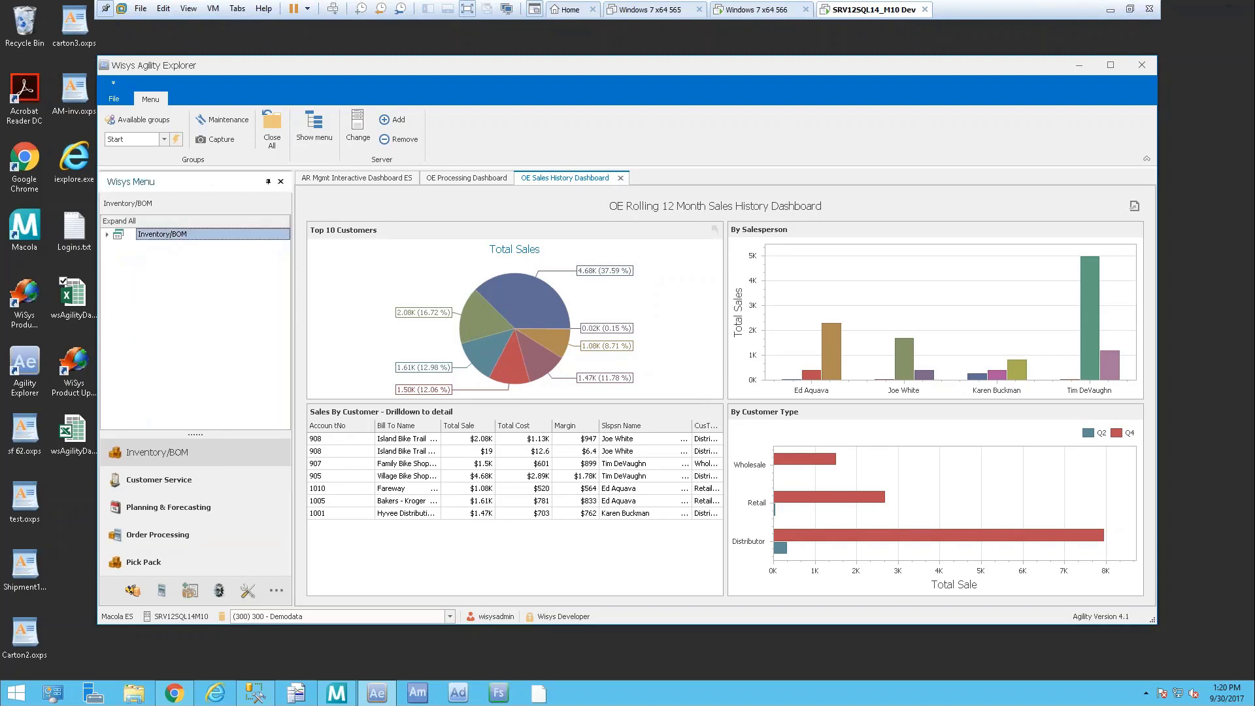
click(107, 234)
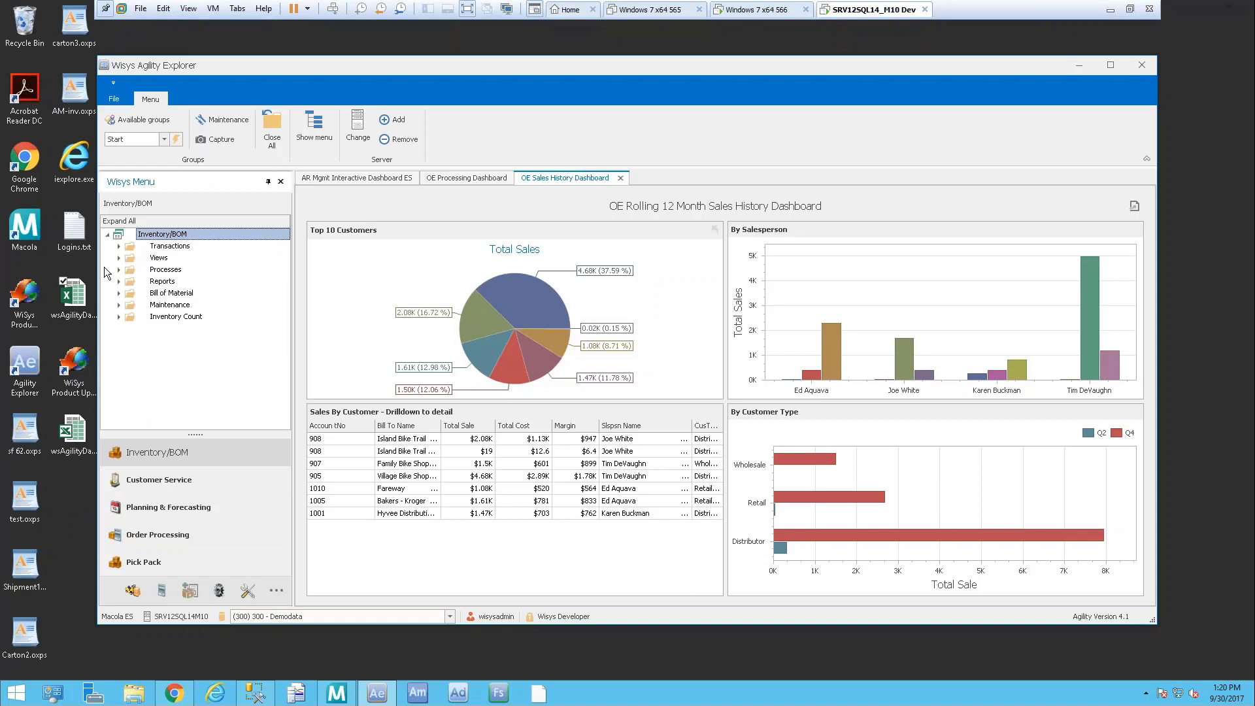
click(117, 317)
click(176, 316)
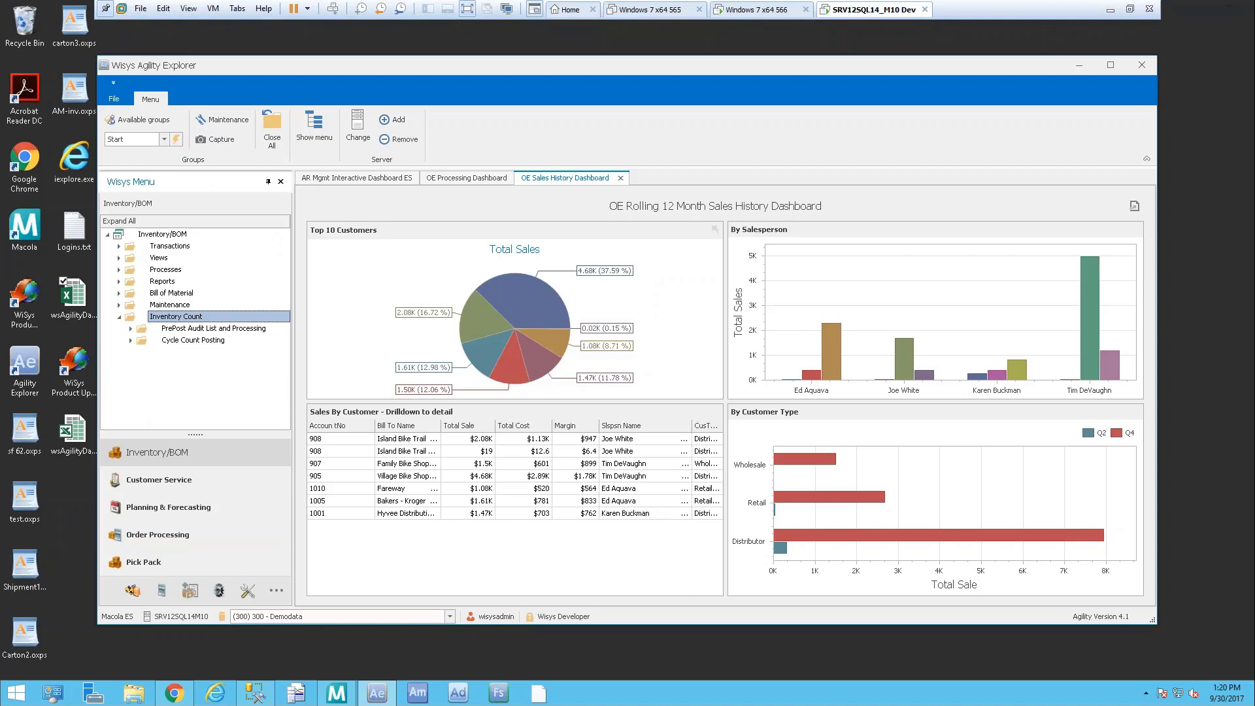
click(131, 329)
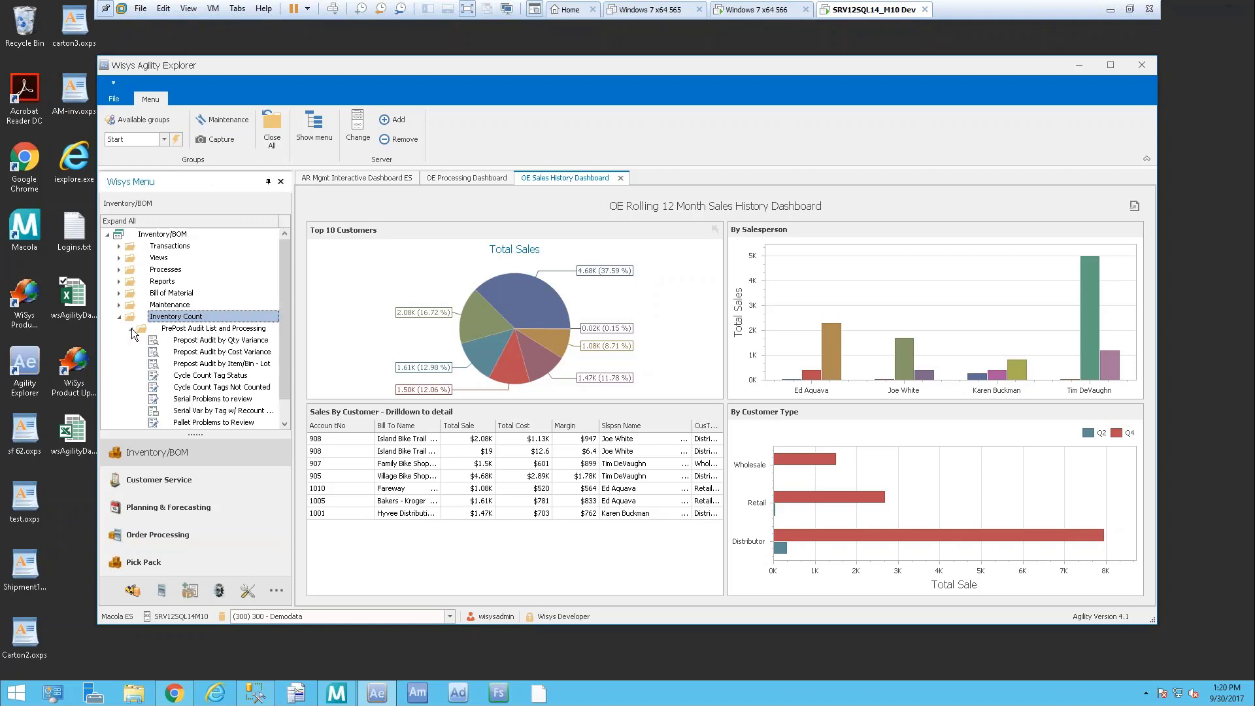
key(Up)
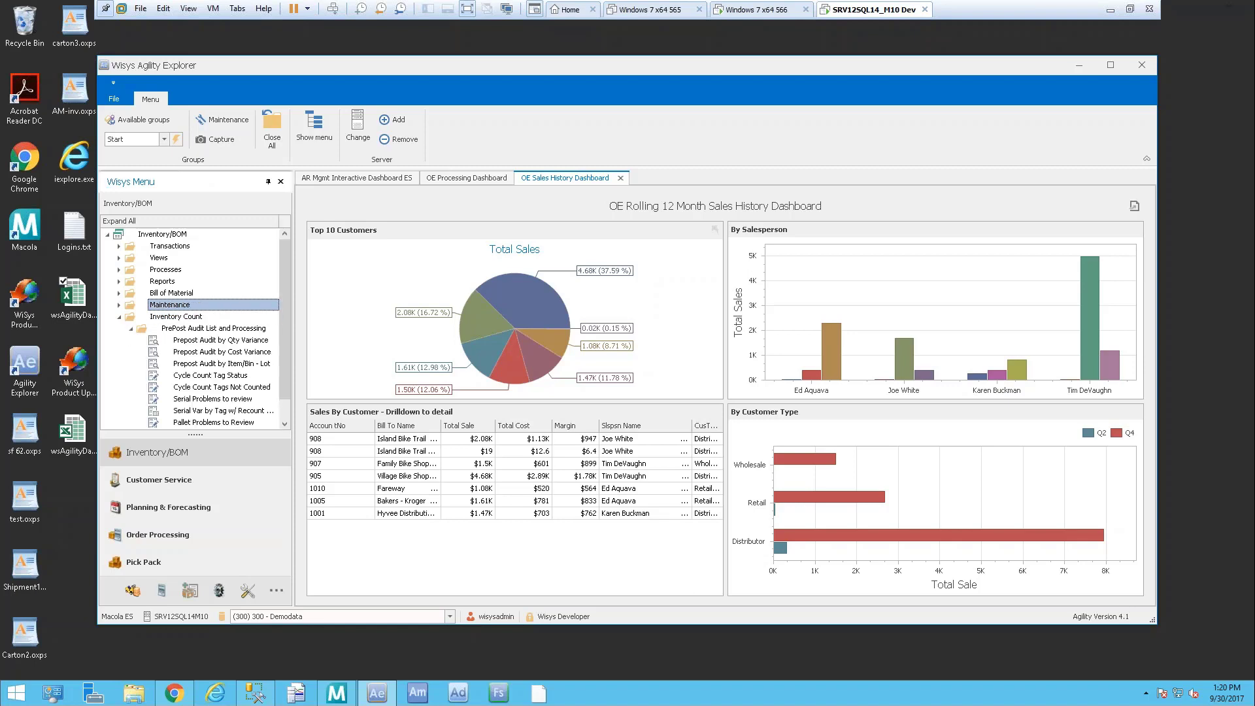
key(Down)
click(211, 377)
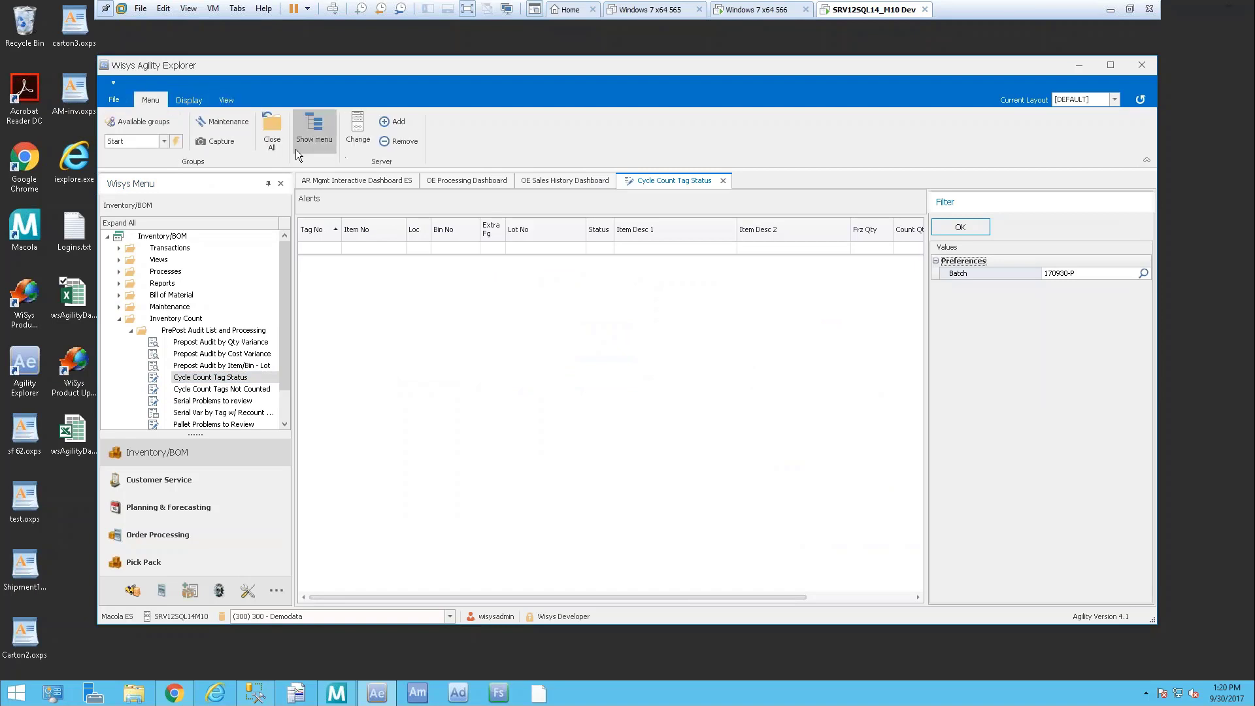
Reopen Cycle Count Tag Status and filter it to batch 170930-A, listing tags 596–600
click(276, 141)
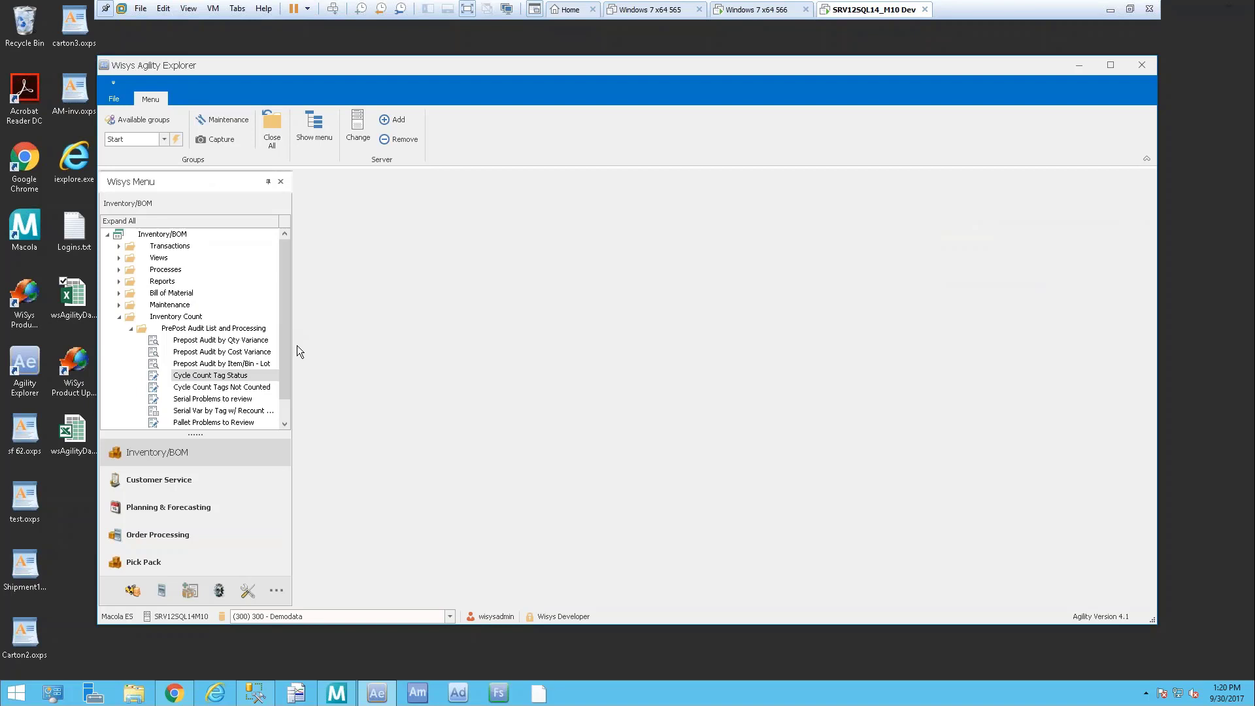
double_click(218, 377)
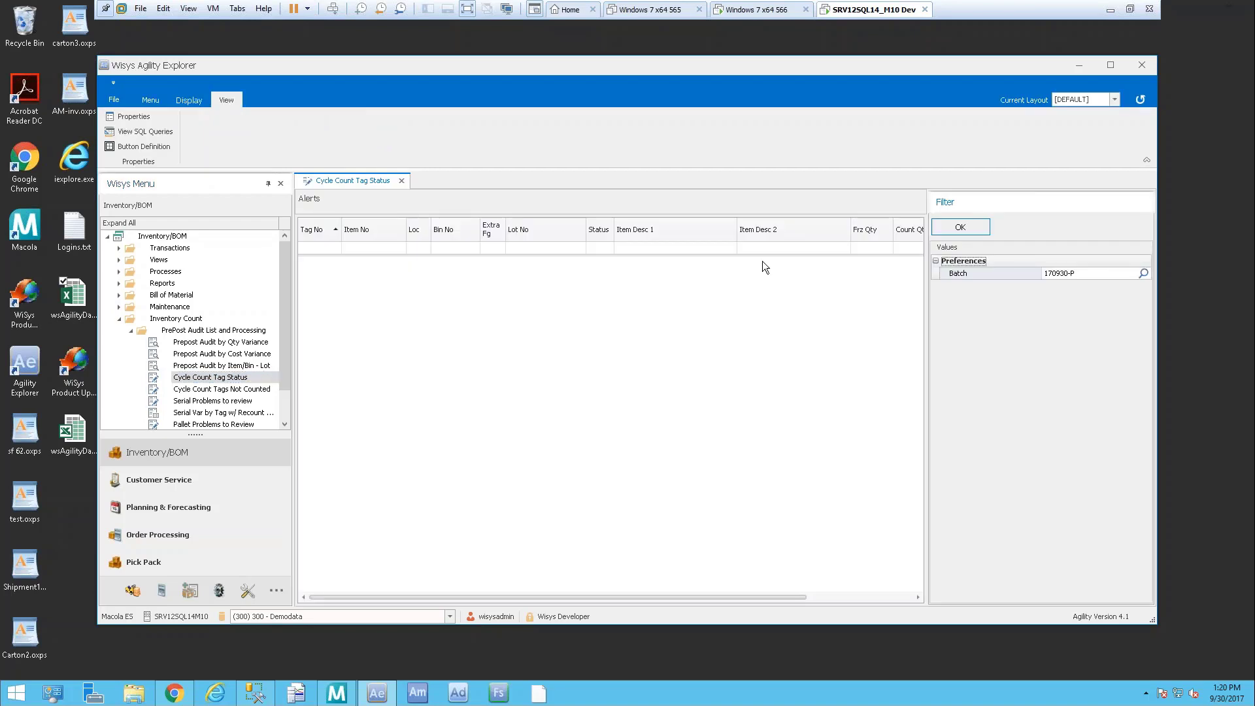
click(1142, 275)
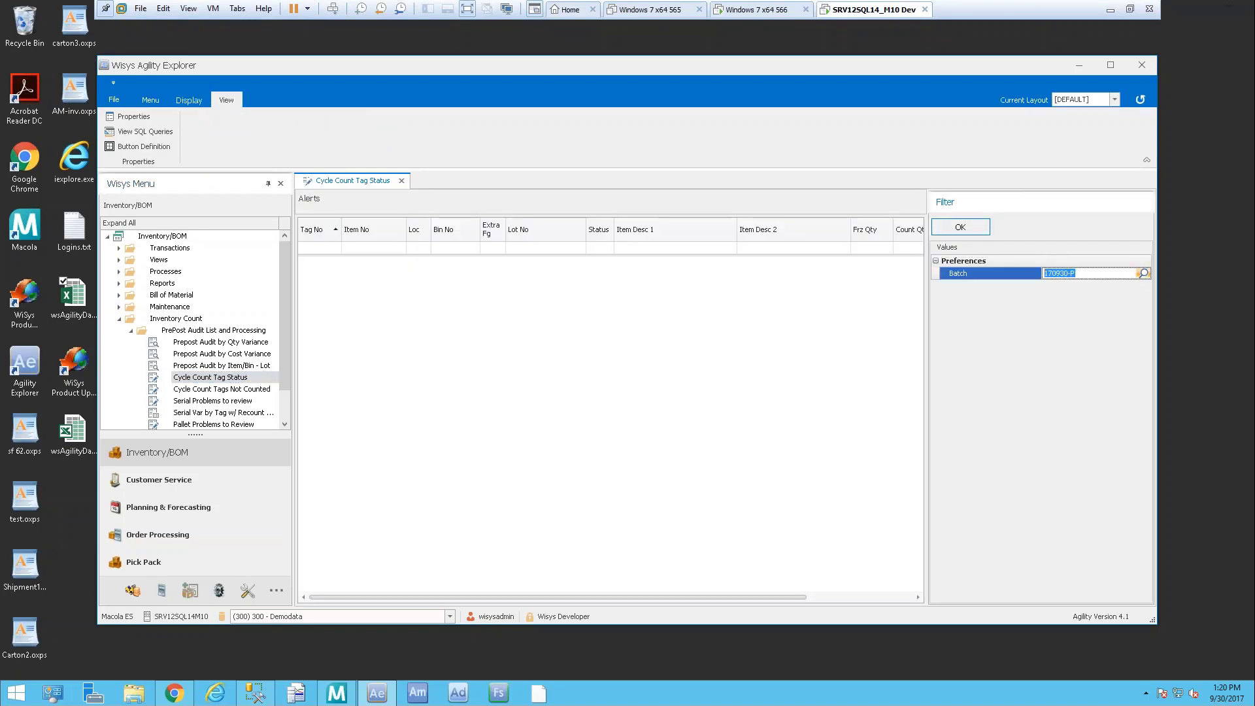
click(1143, 274)
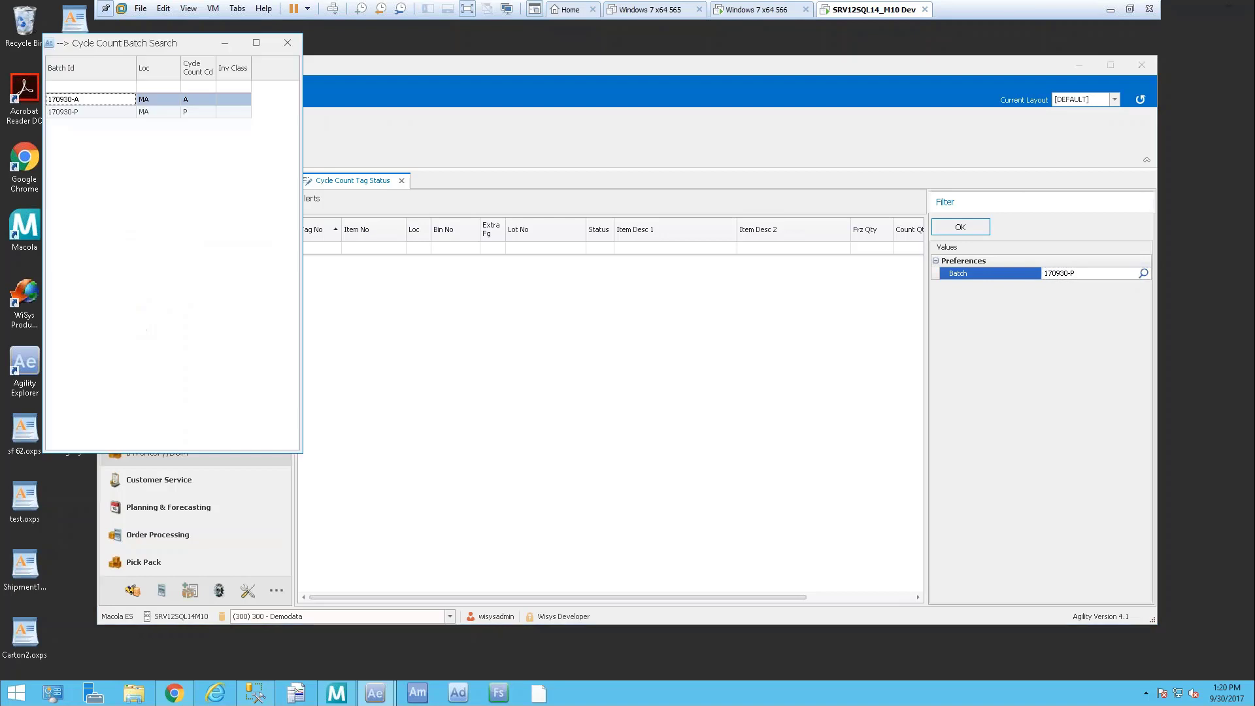
double_click(79, 101)
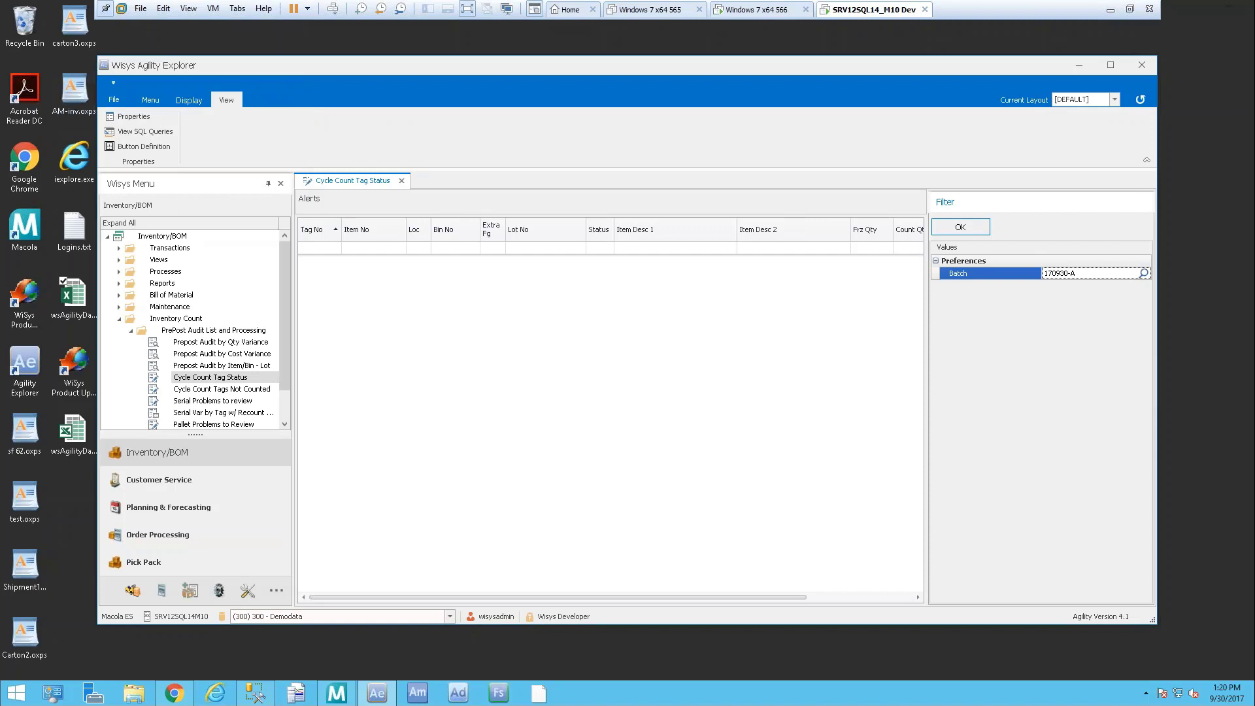
click(969, 226)
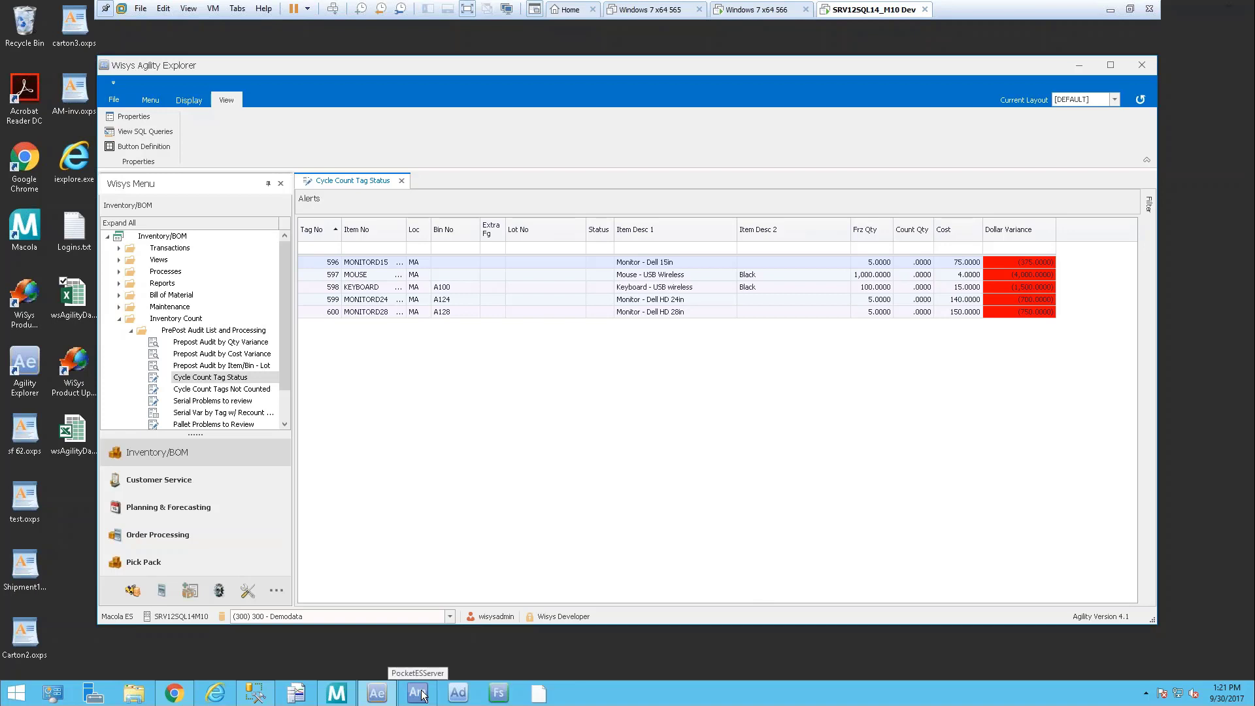
Launch Agility Mobile, connect, log in with the user name, and open company 300 - Demodata
click(1091, 64)
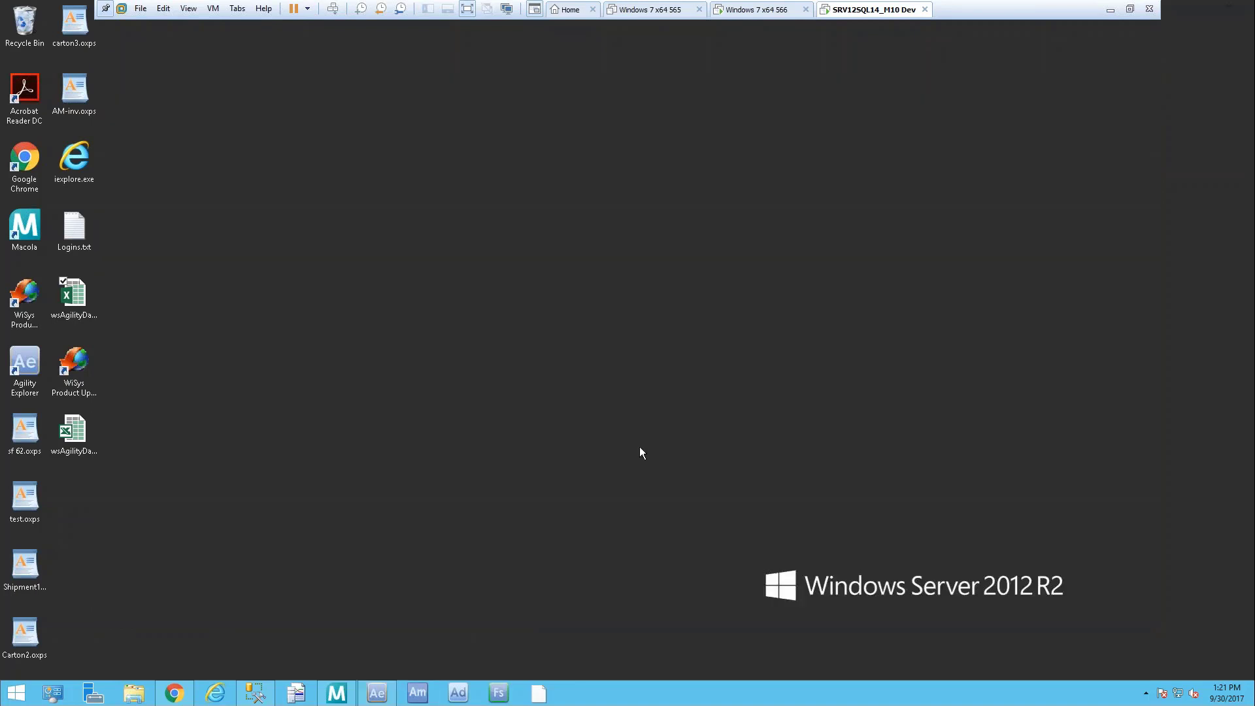
click(434, 693)
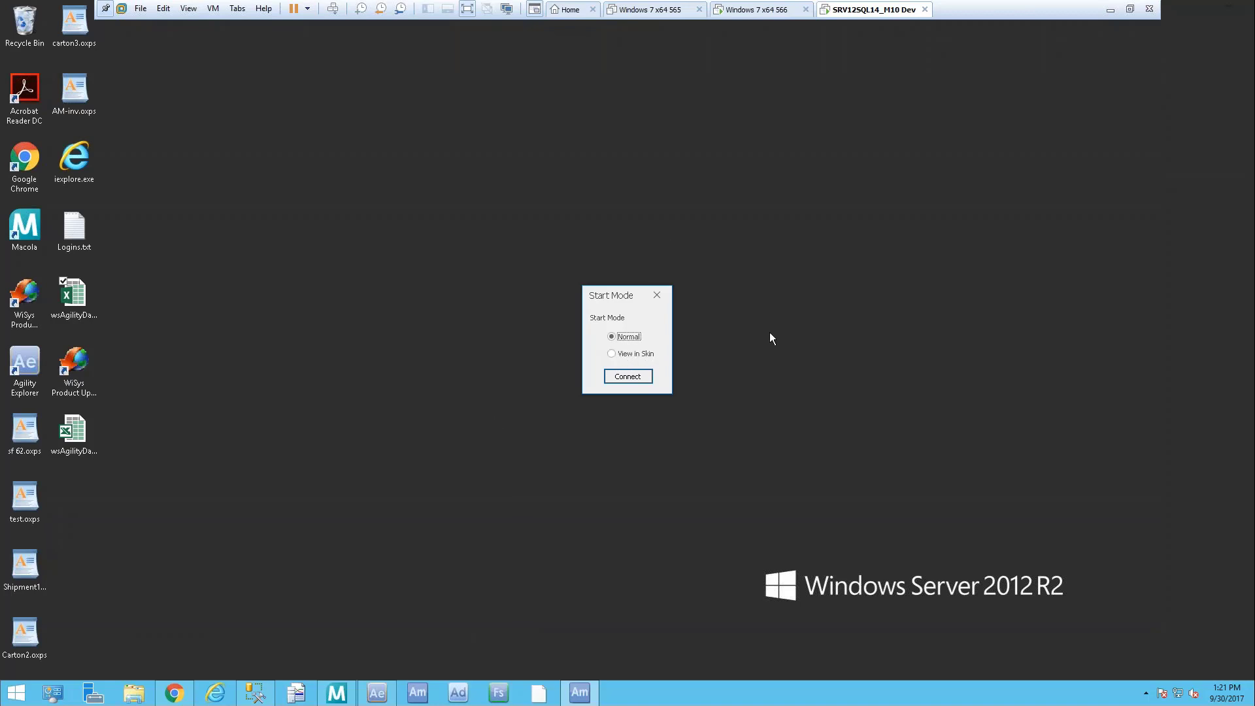
click(637, 376)
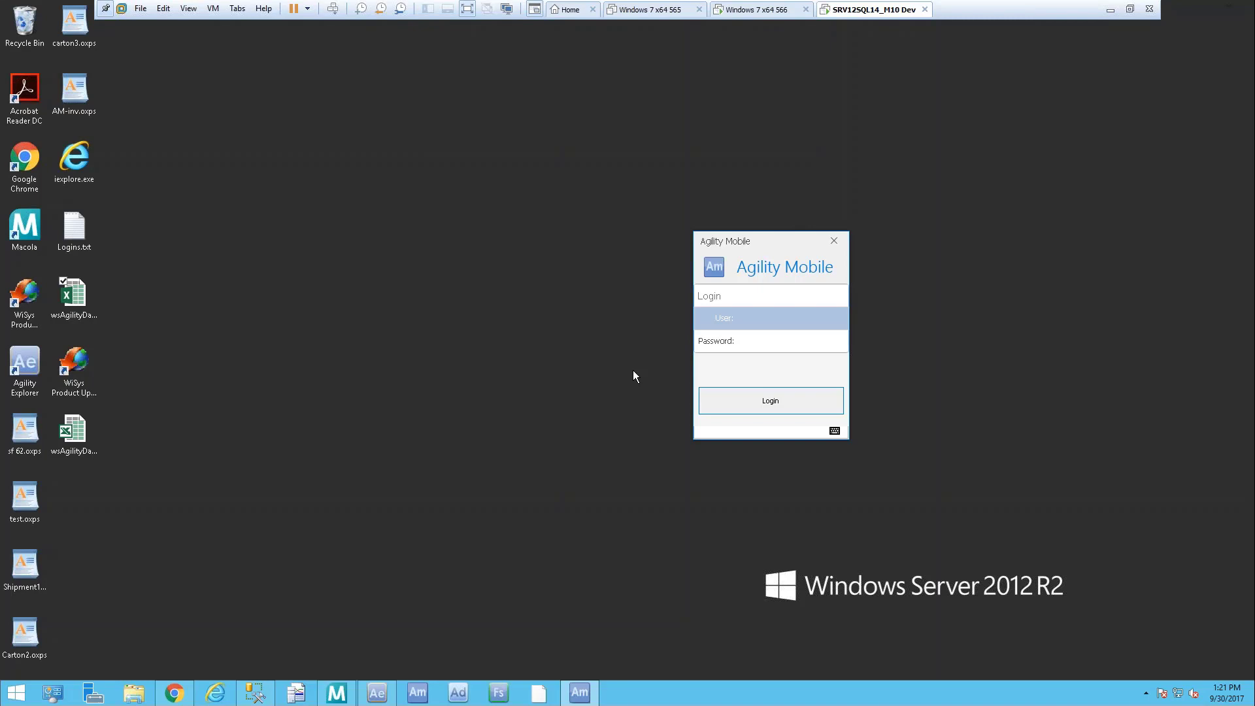
key(Tab)
key(Return)
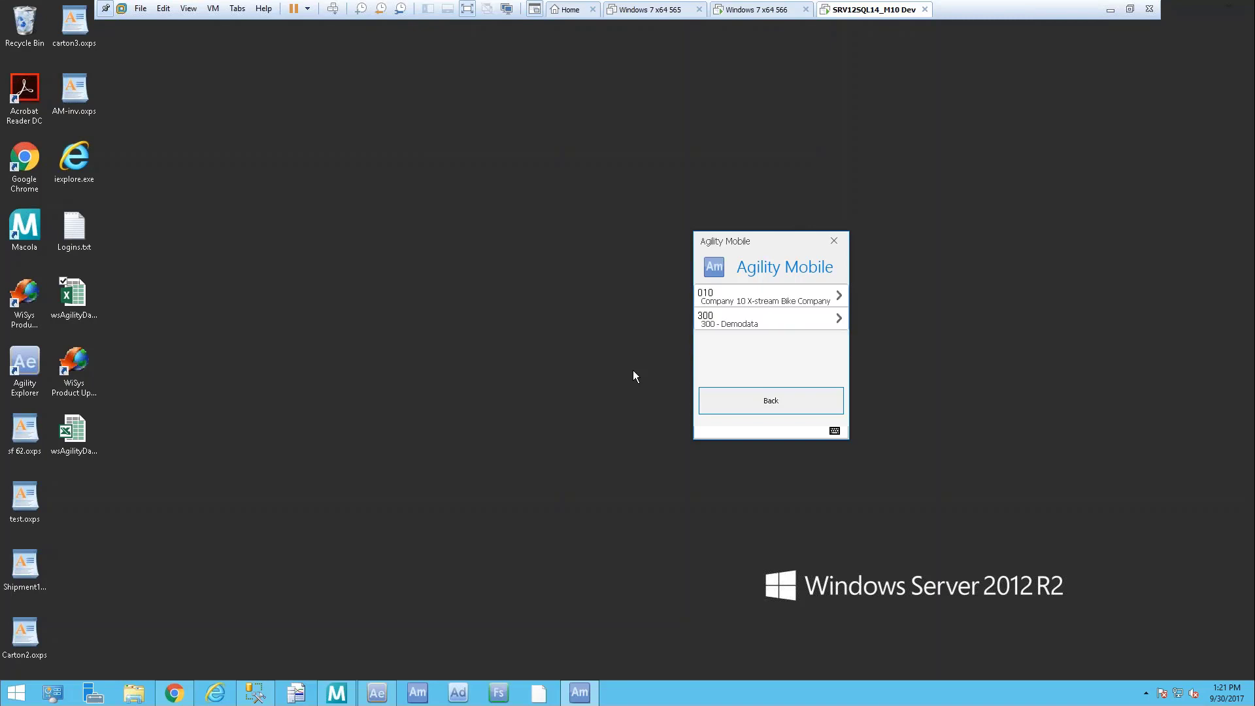
click(767, 318)
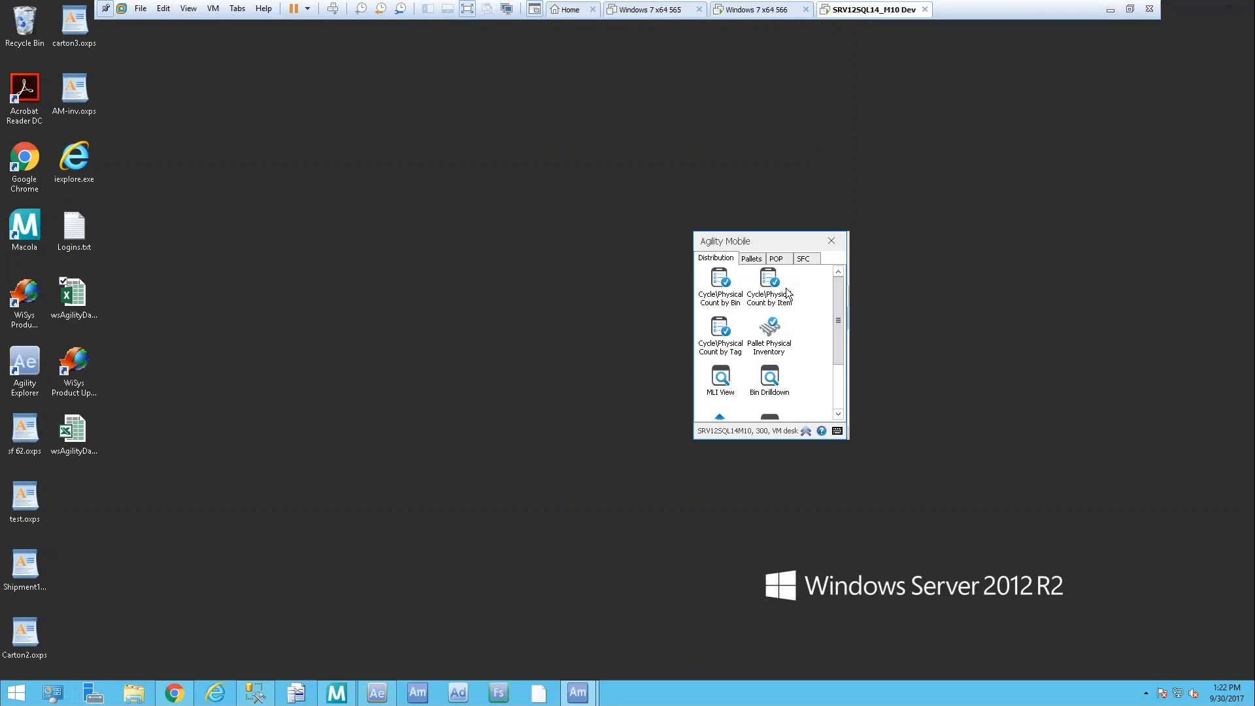
Open Cycle/Physical Count by Bin and load batch 170930-A from the Batch ID lookup
click(711, 278)
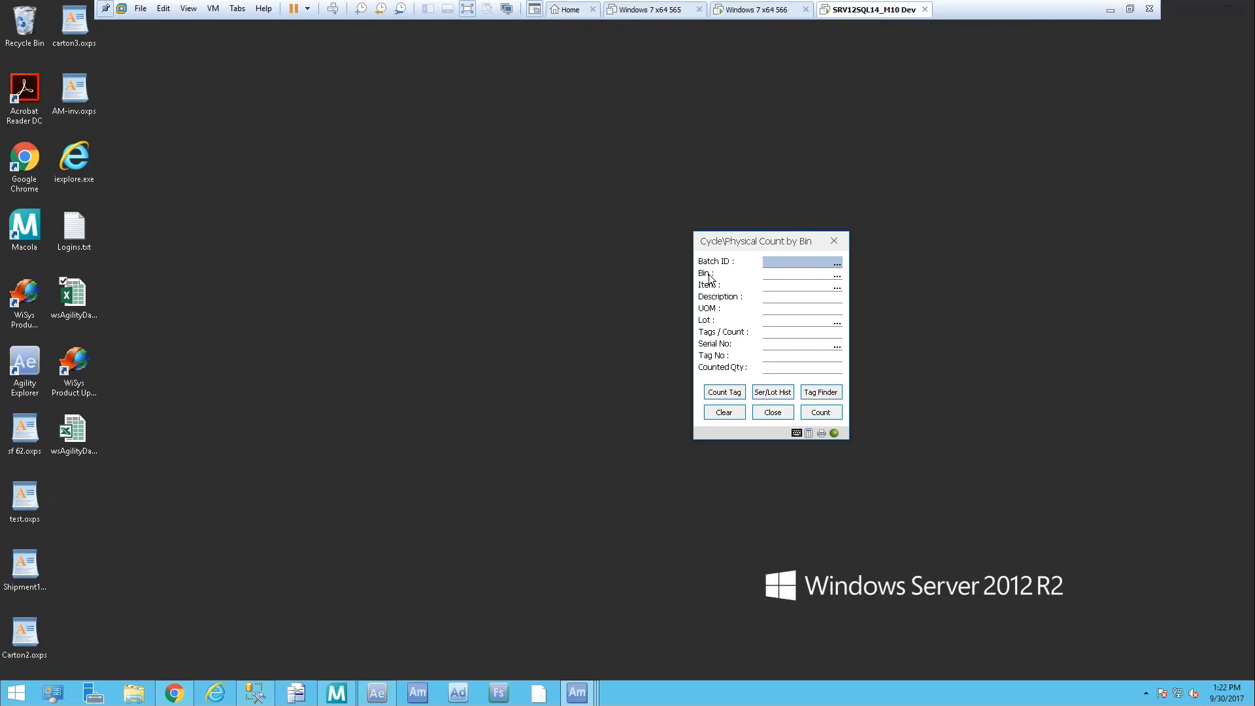
text(asdf)
key(Return)
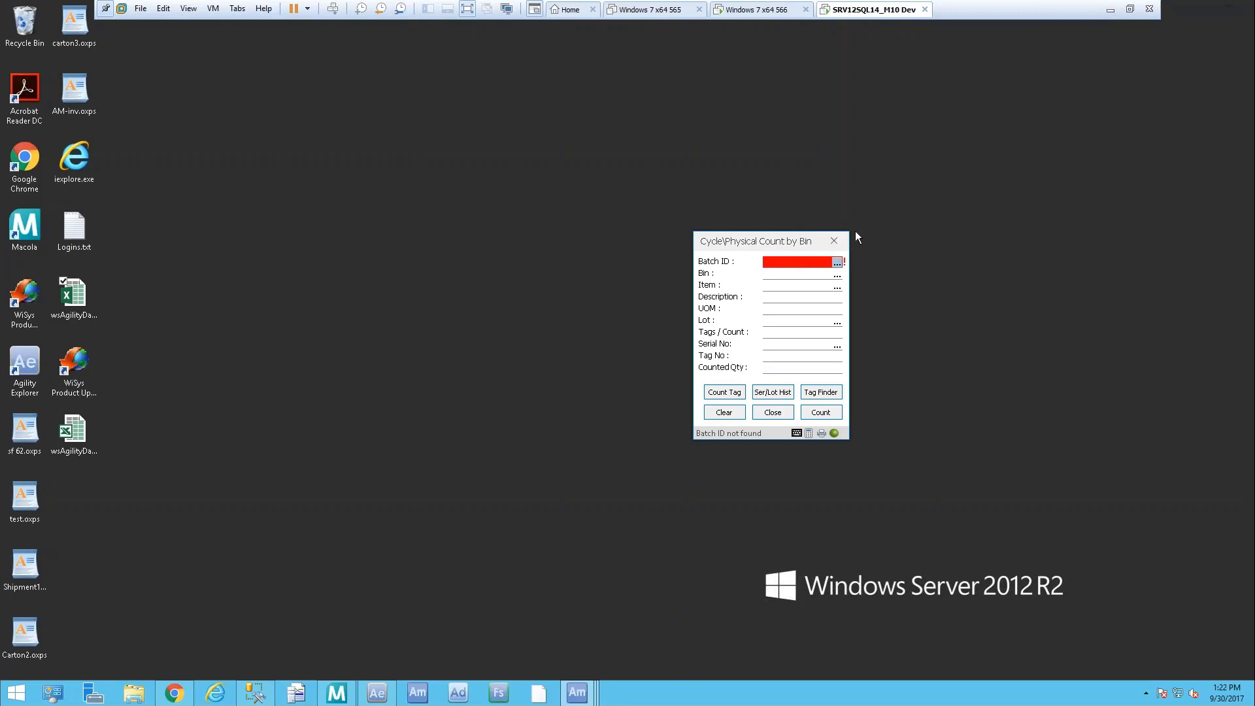
click(837, 263)
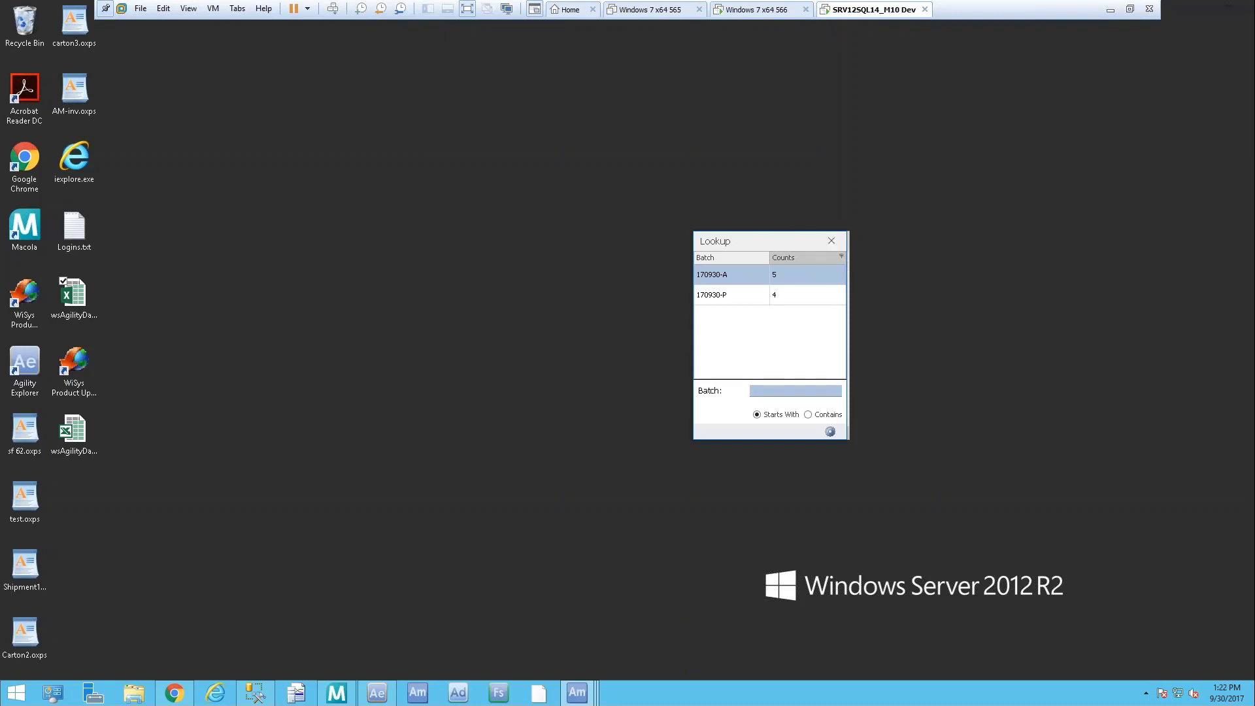
double_click(728, 274)
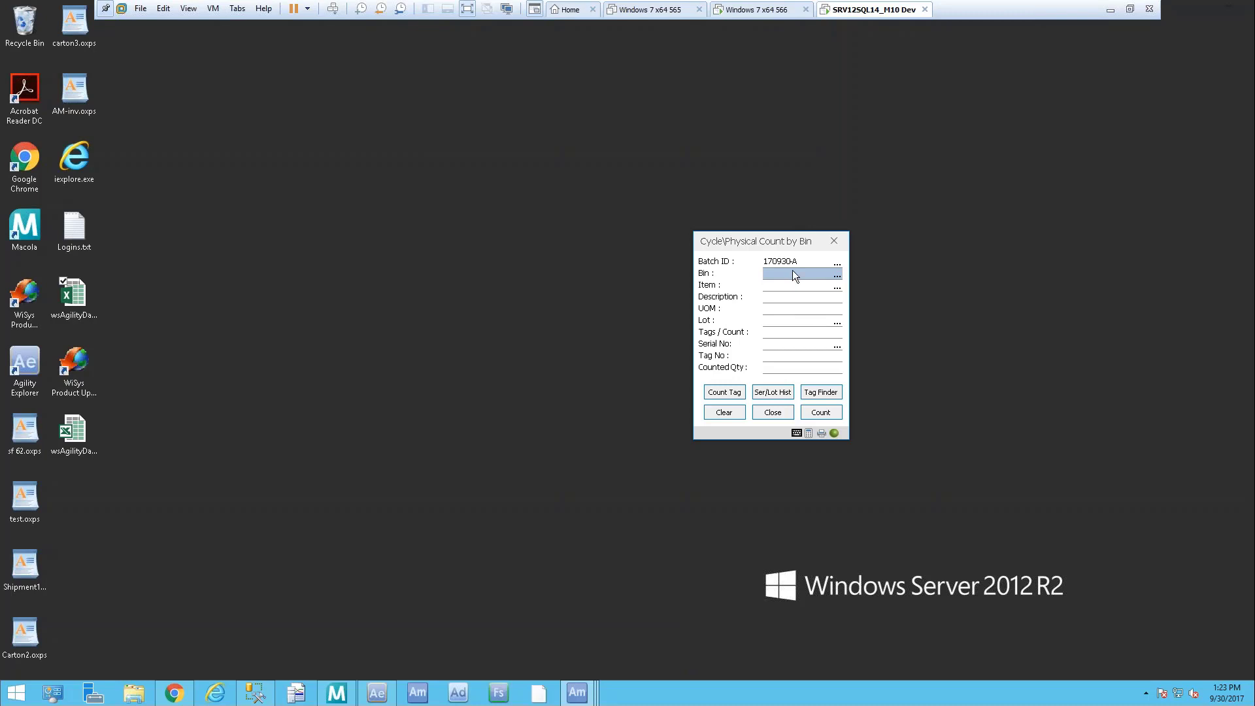
Count 99 KEYBOARD units in bin A100 on tag 598, then close the count-by-bin form
text(A100)
key(Return)
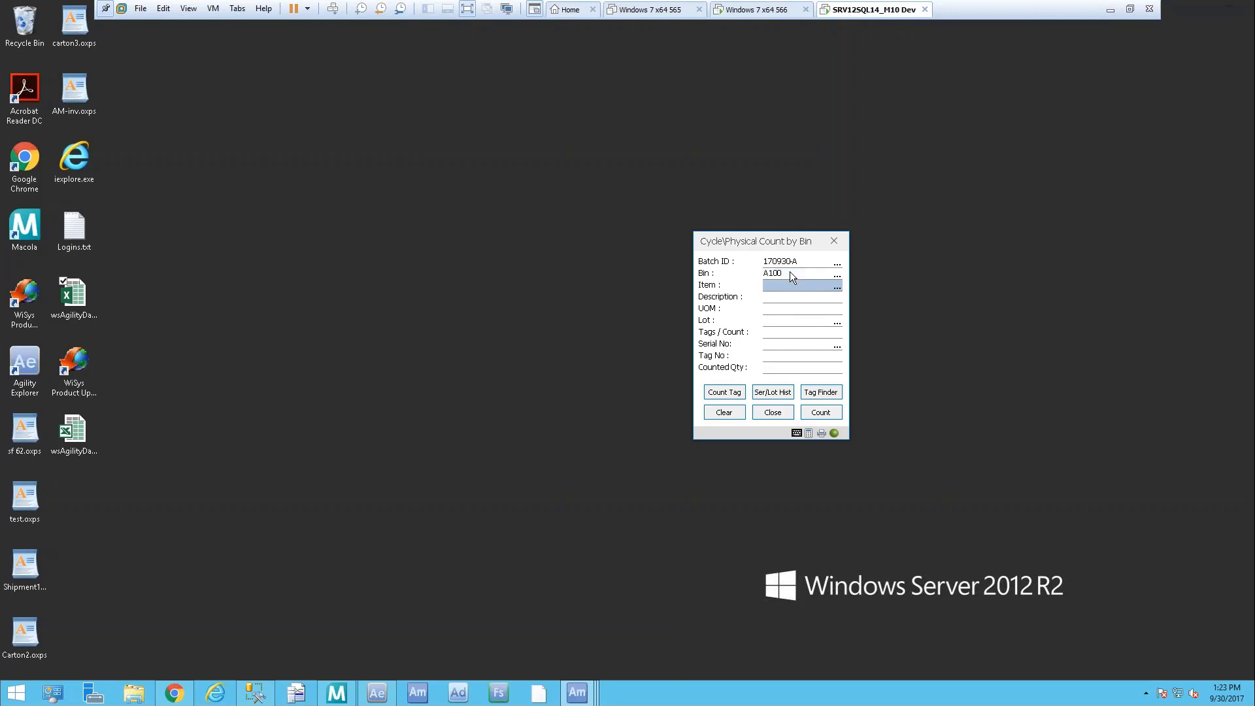
text(KEYBOARD)
key(Return)
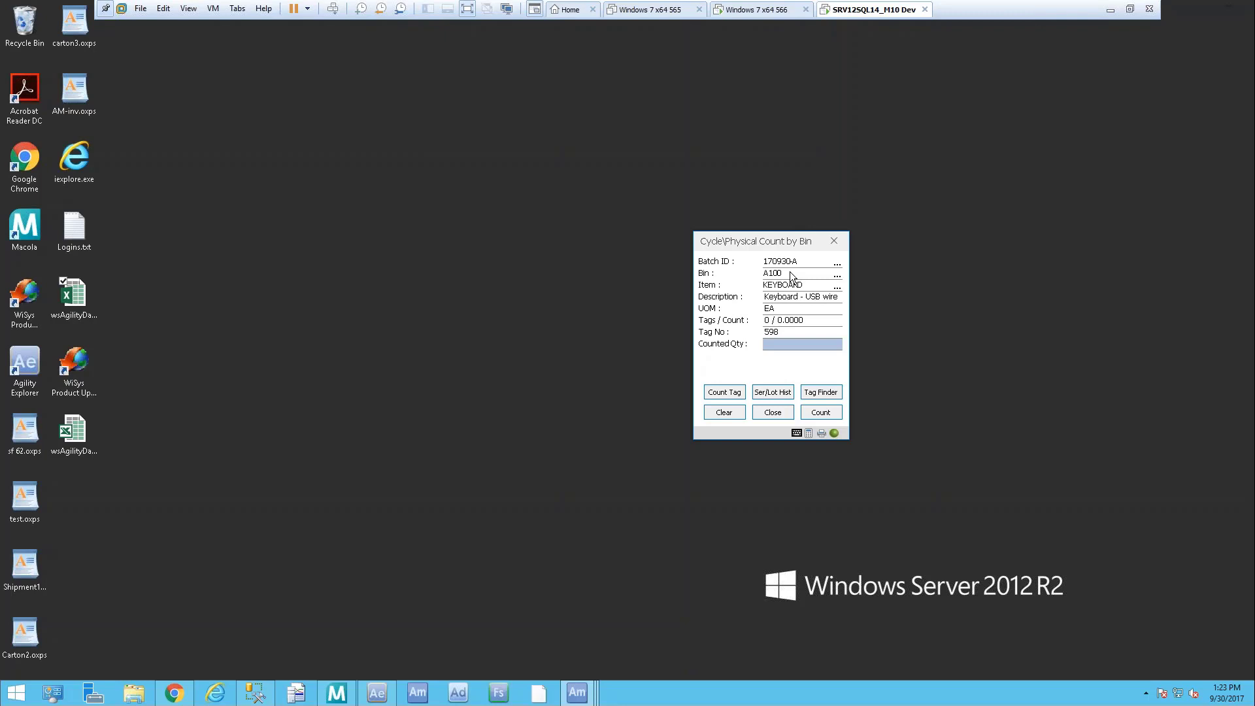
text(99)
key(Return)
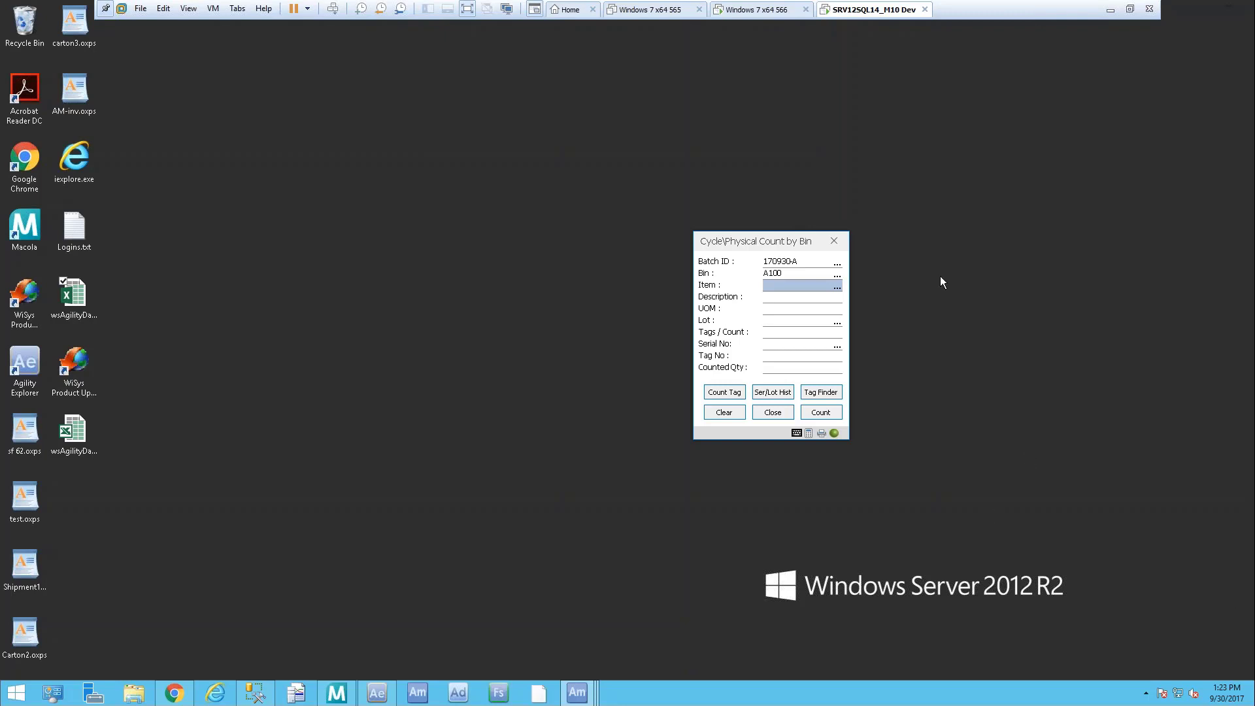
click(788, 413)
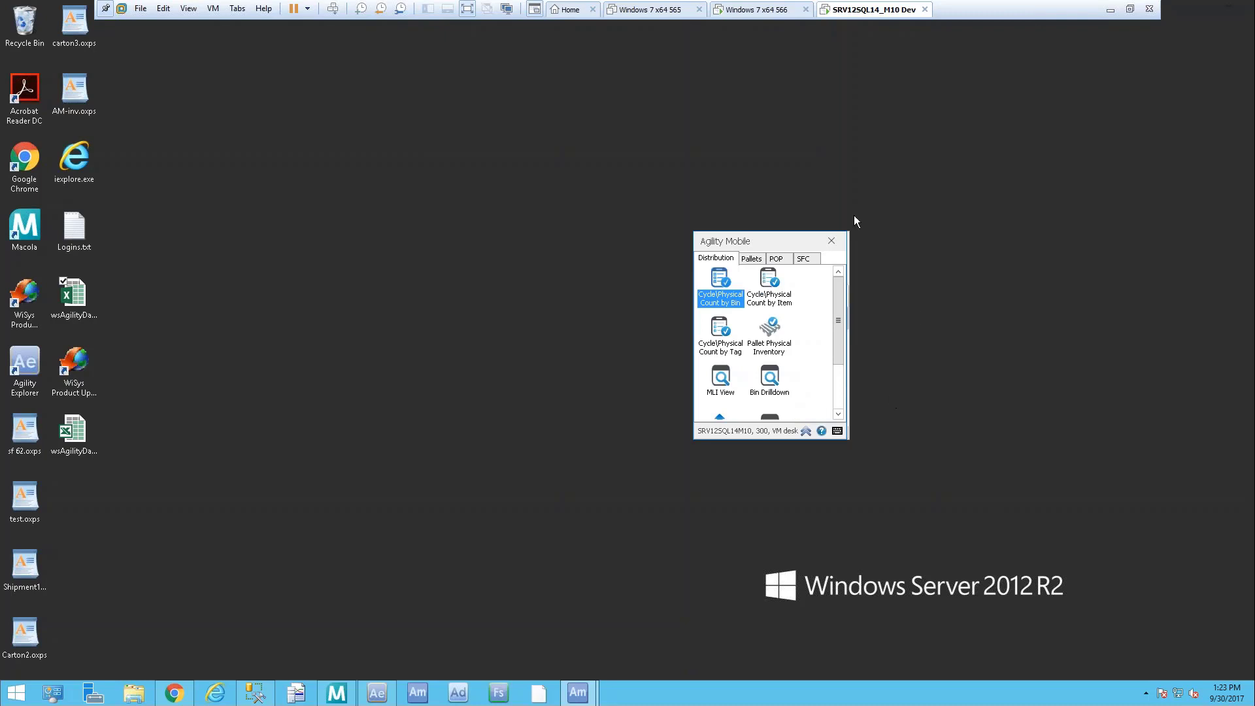
Open Cycle/Physical Count by Item for batch 170930-A with item MONITORD24 in bin A124
double_click(770, 286)
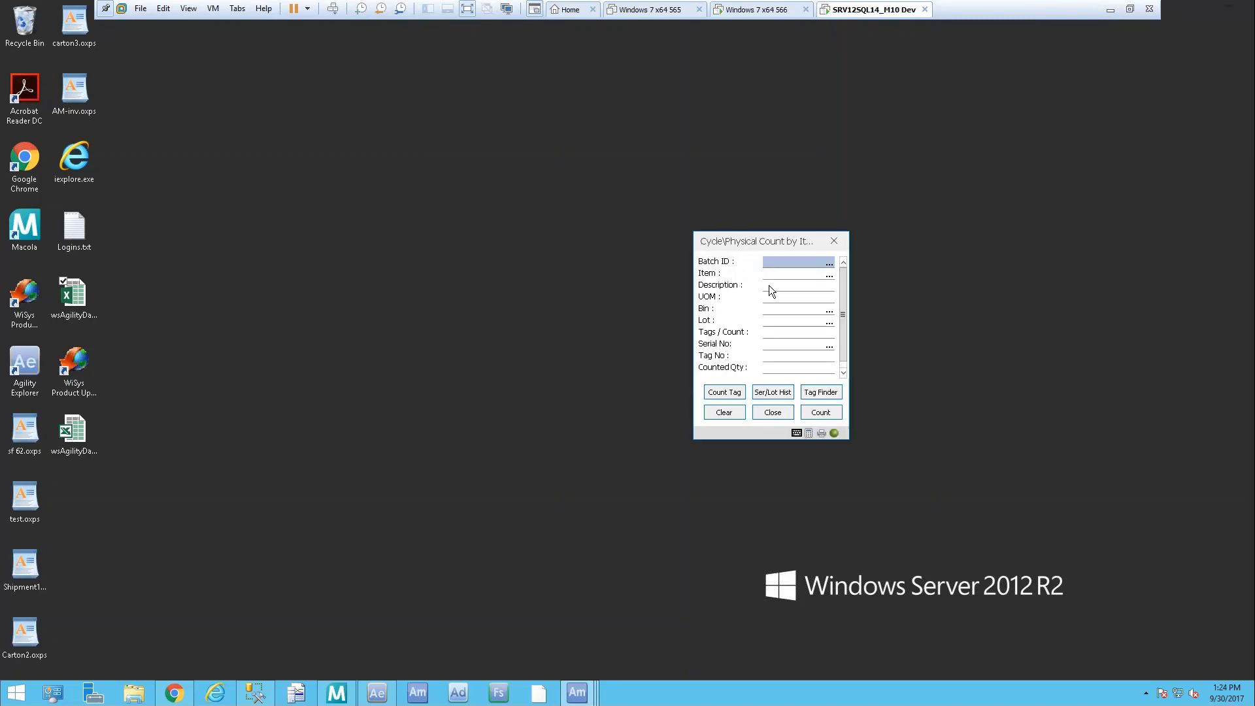
click(829, 262)
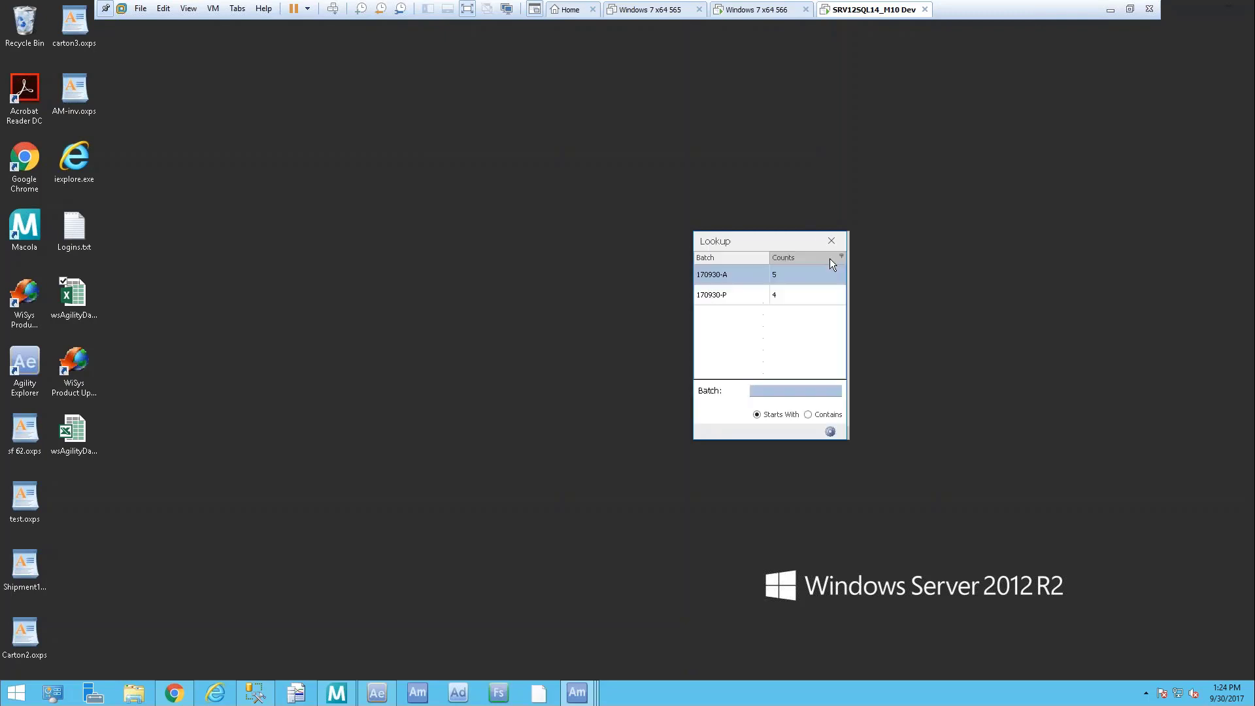
double_click(716, 273)
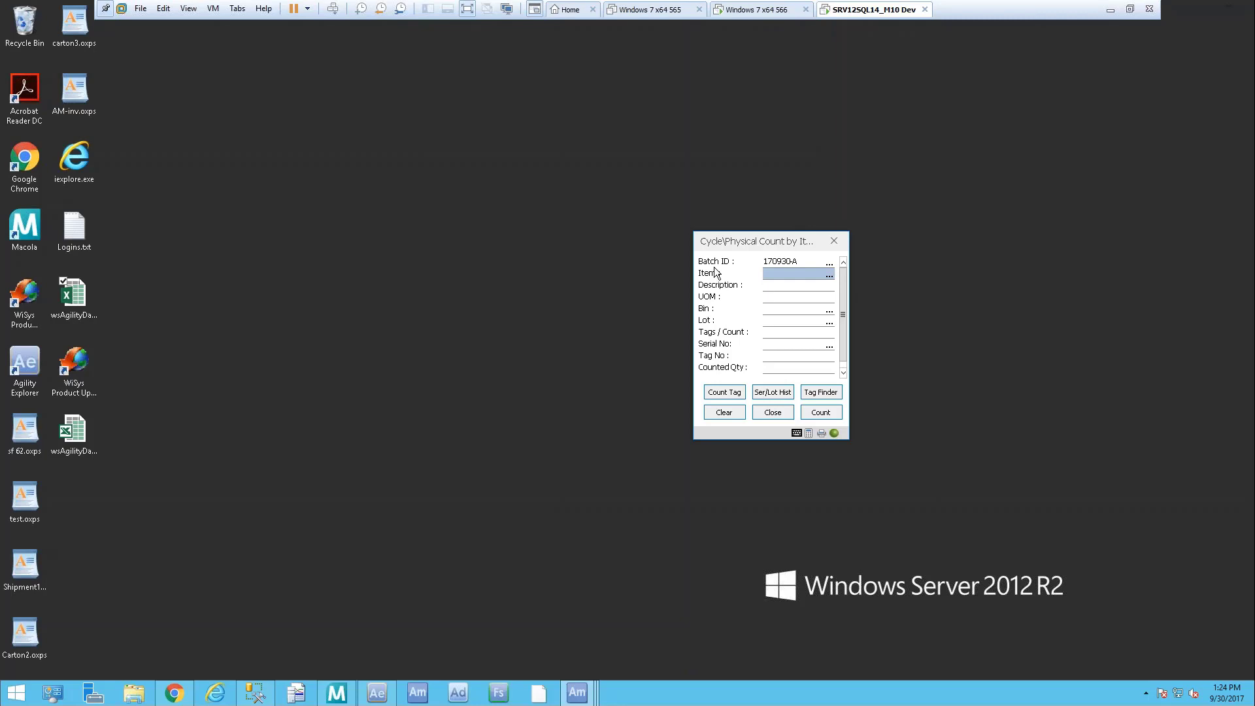
text(MONITORD24)
key(Return)
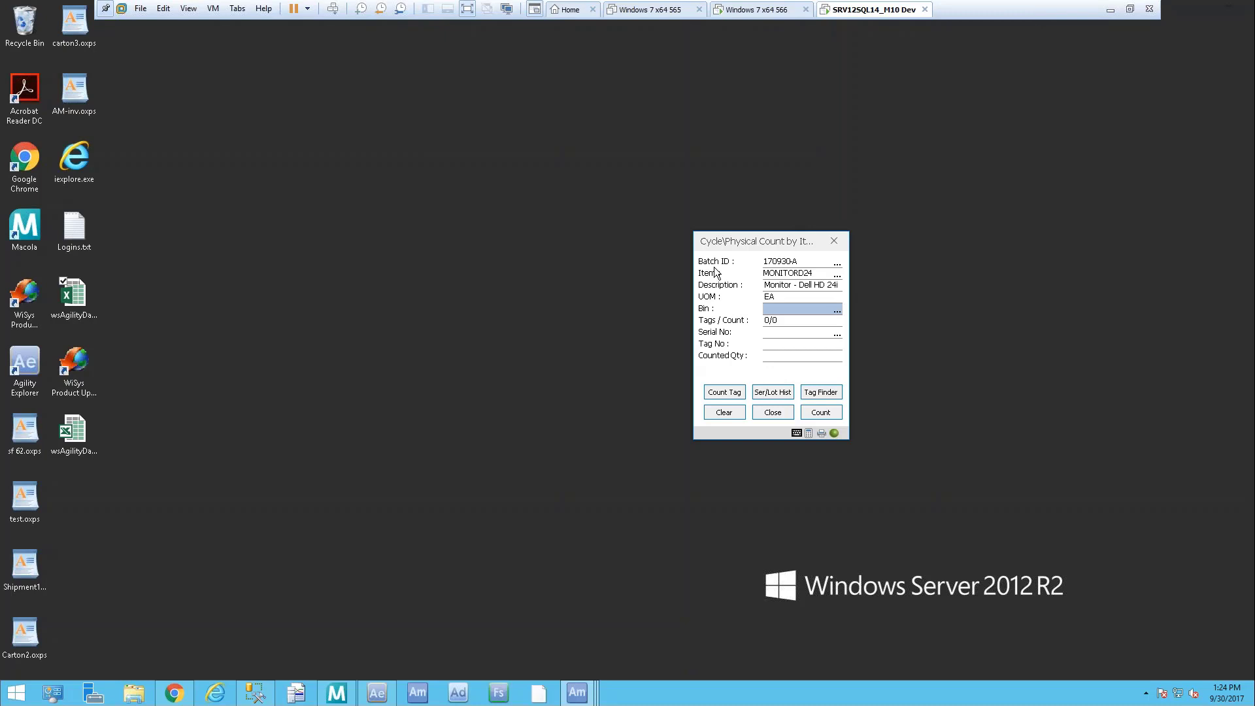
text(A124)
key(Return)
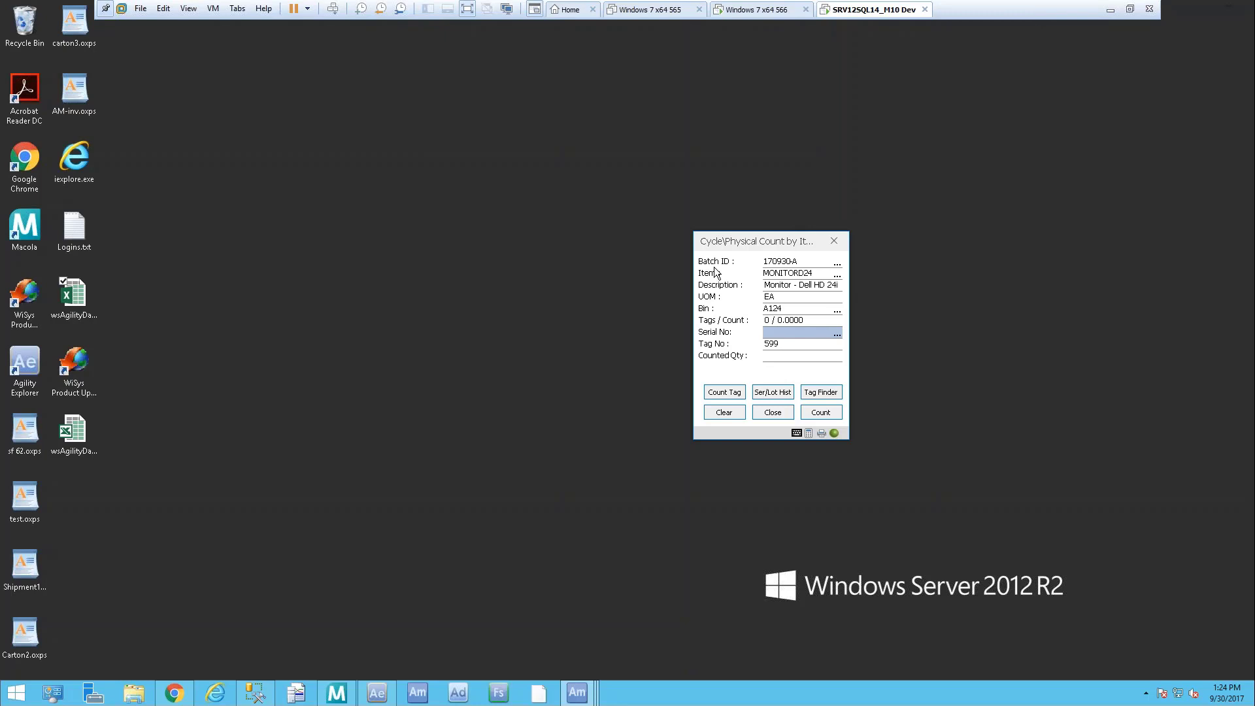
text(DMON2400000000)
key(Return)
text(DMON24000000002)
key(Return)
text(DMON24000000003)
key(Return)
text(DMON24000000004)
key(Return)
text(DMON24000000005)
key(Return)
Clear the finished MONITORD24 entry and enter item MONITORD28 with bin A128
click(725, 410)
click(725, 410)
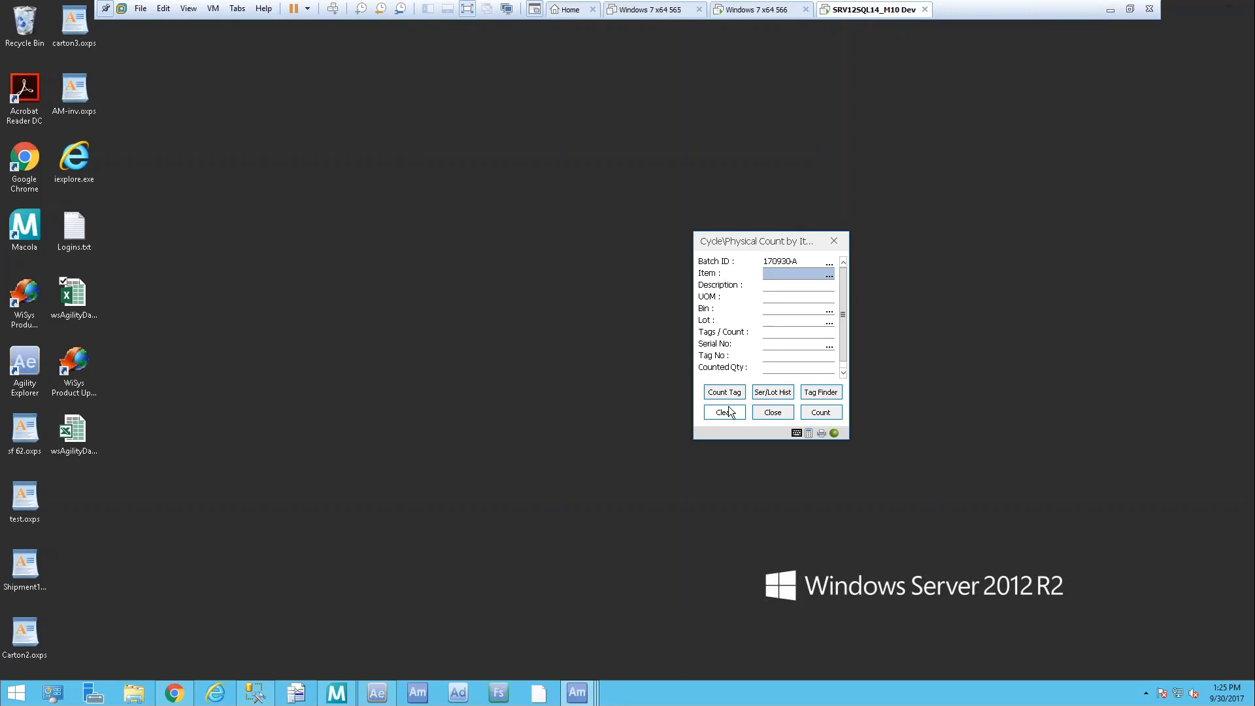
text(MONITORD28)
key(Return)
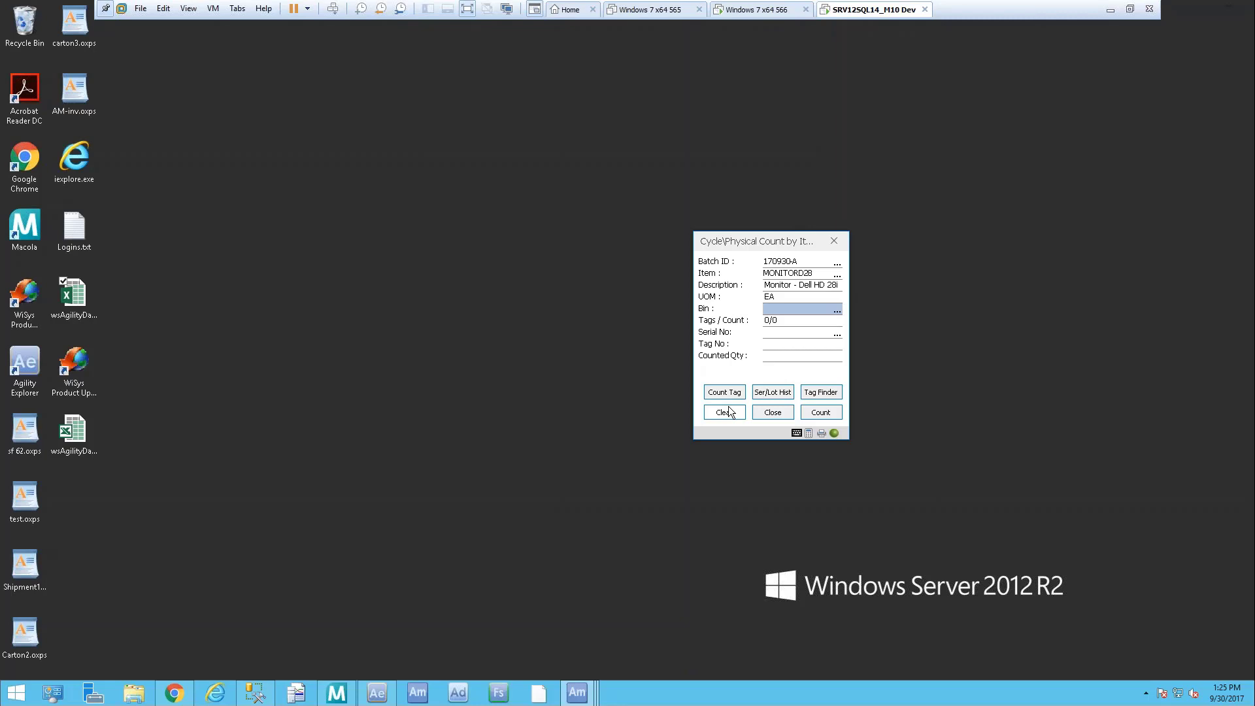
text(A128)
key(Return)
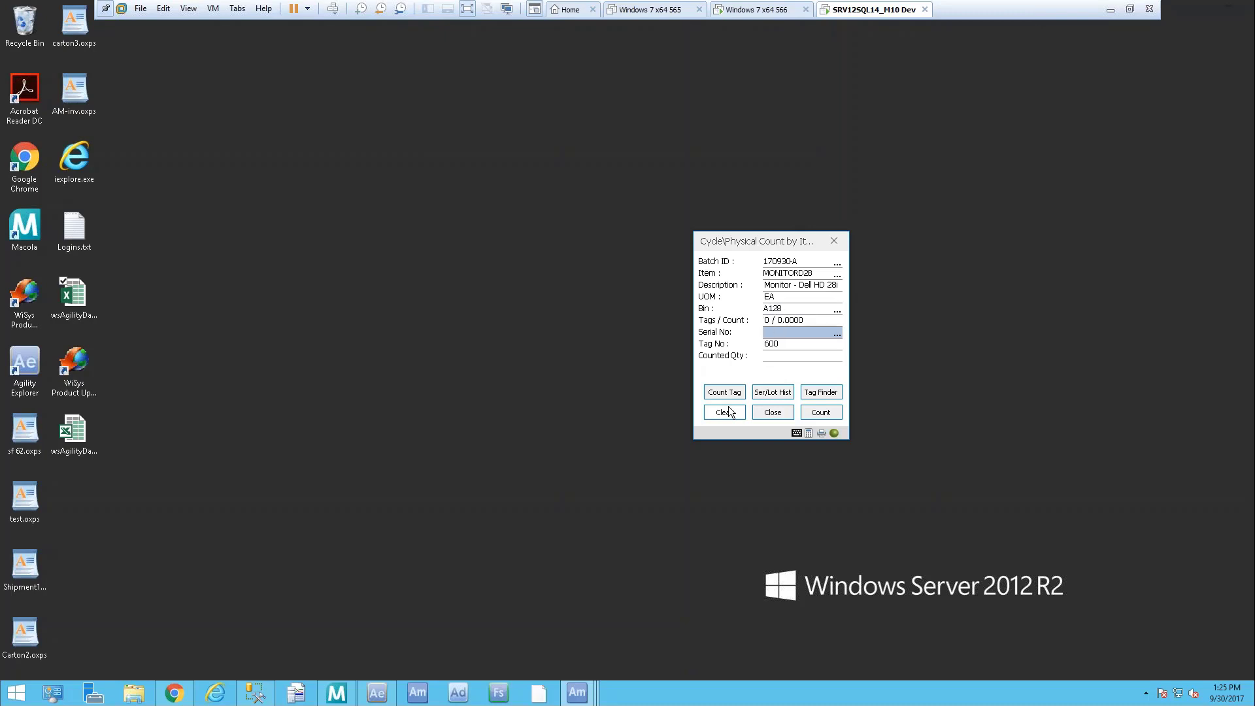
text(DMON2800000000)
key(Return)
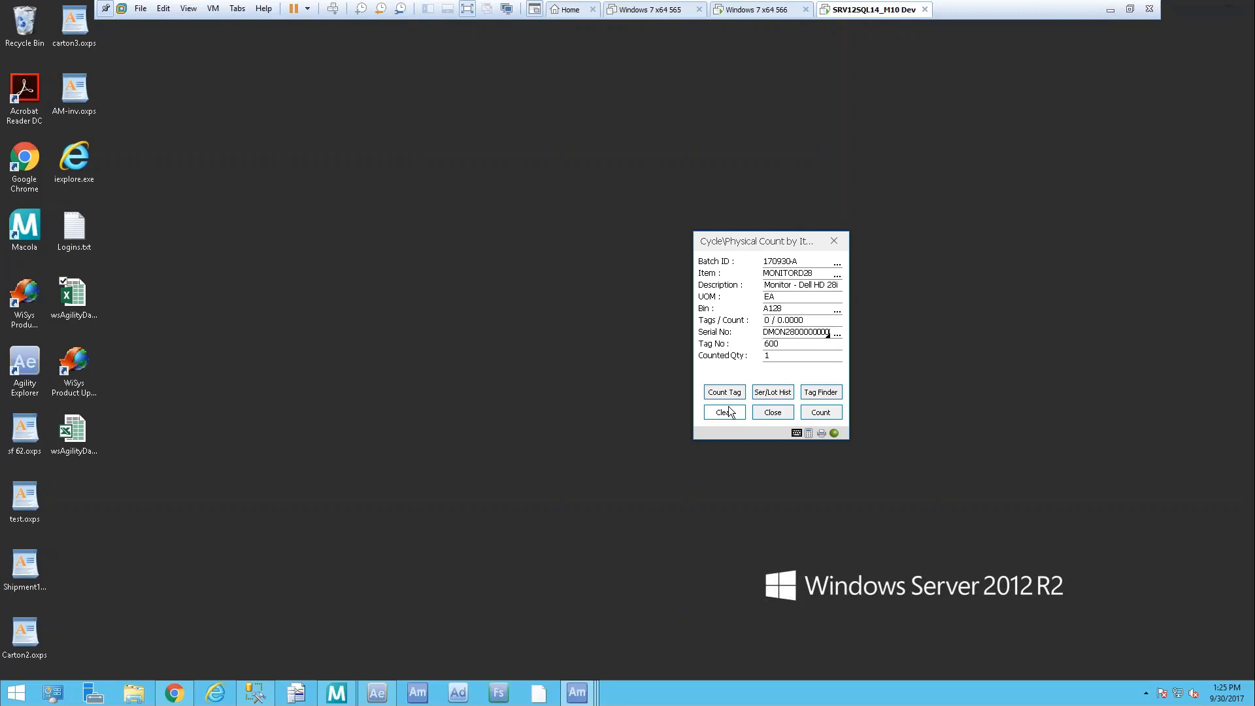
key(Return)
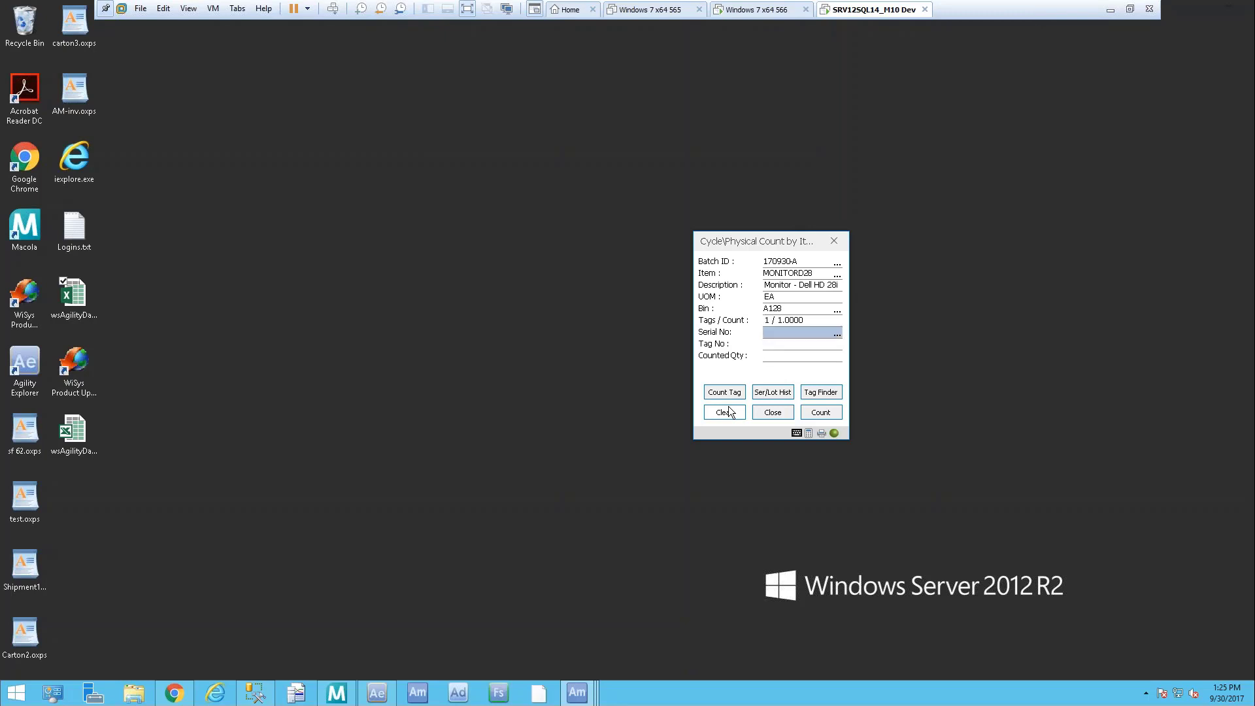
text(DMON2800000001)
key(Return)
key(Return)
text(DMON2800000001)
key(Return)
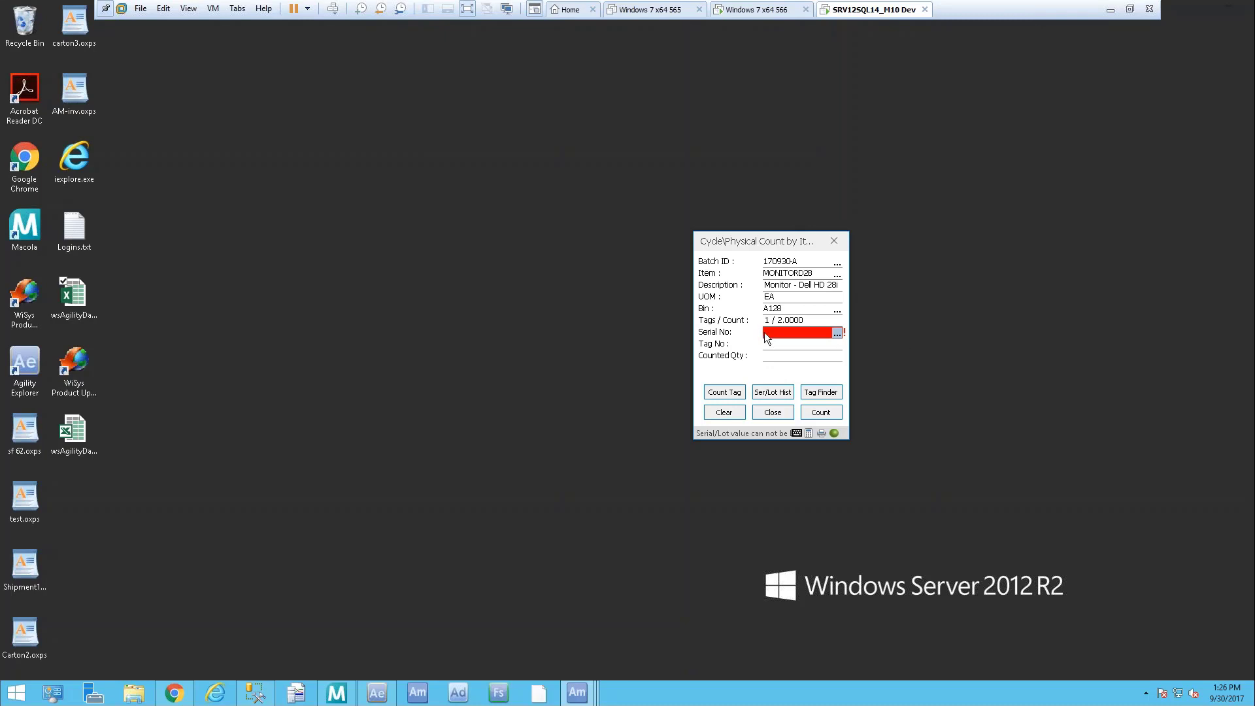
text(DMON28000000000)
key(Return)
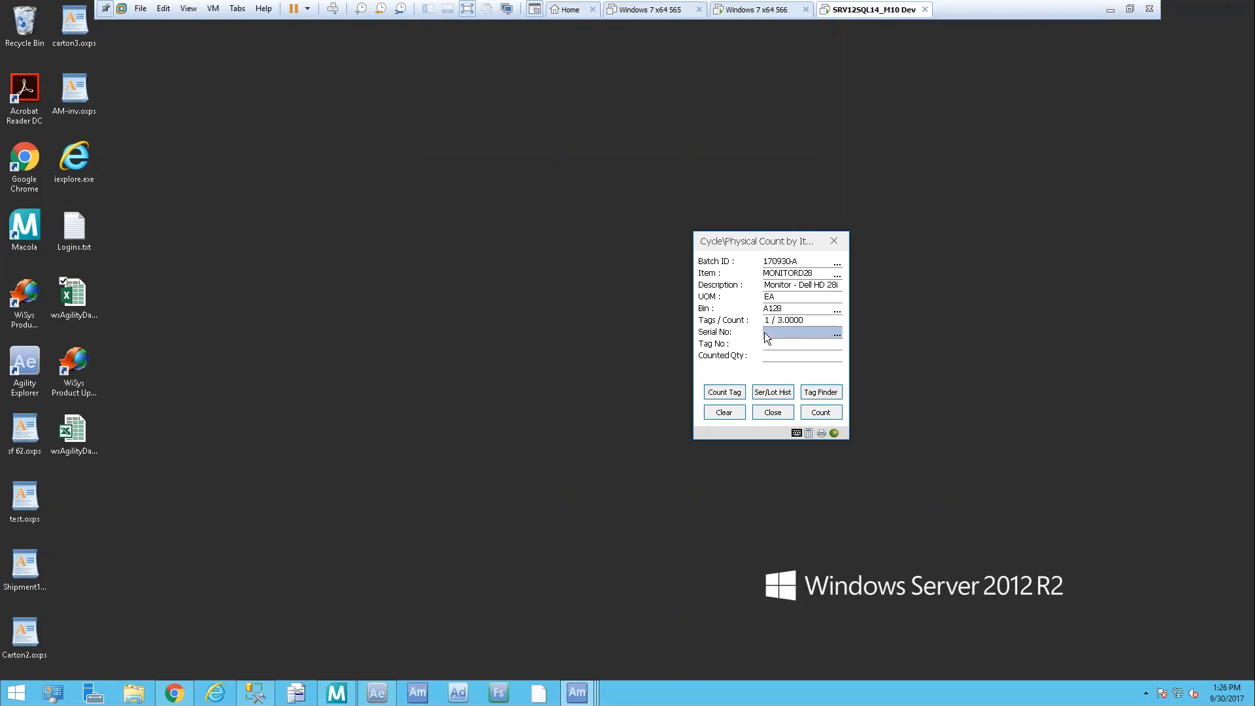
text(DMON28000000000)
key(Return)
click(728, 414)
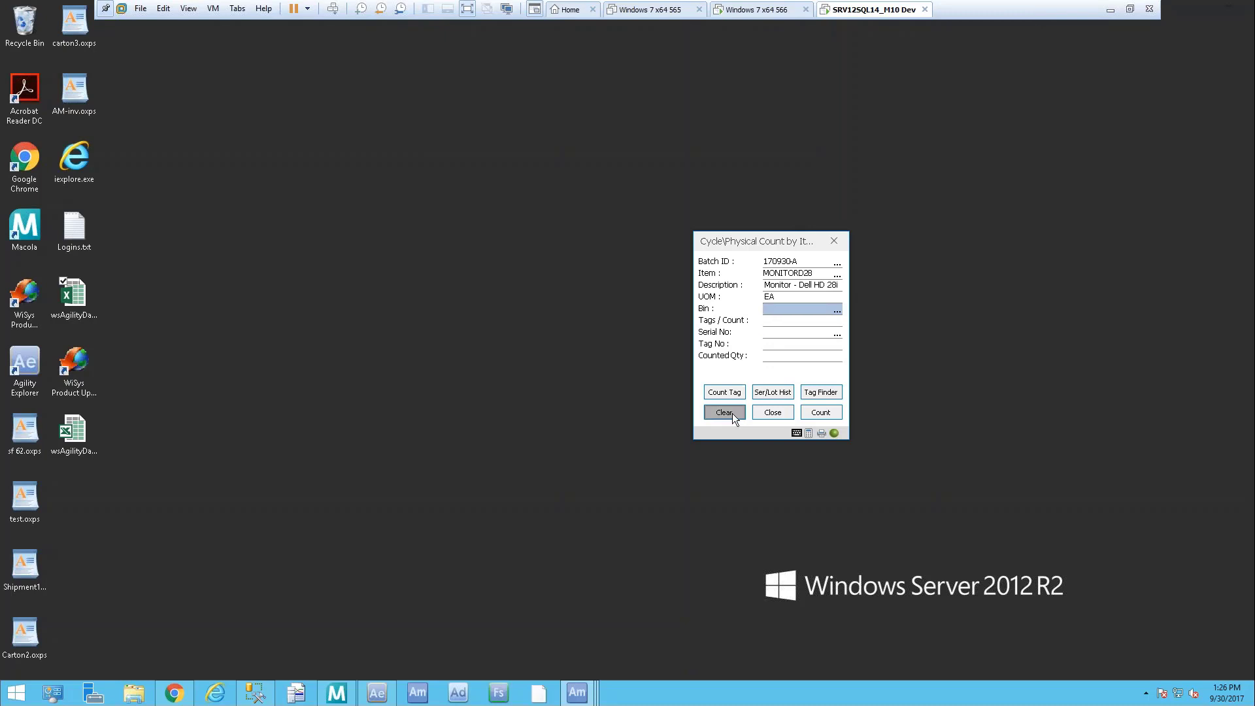
click(732, 413)
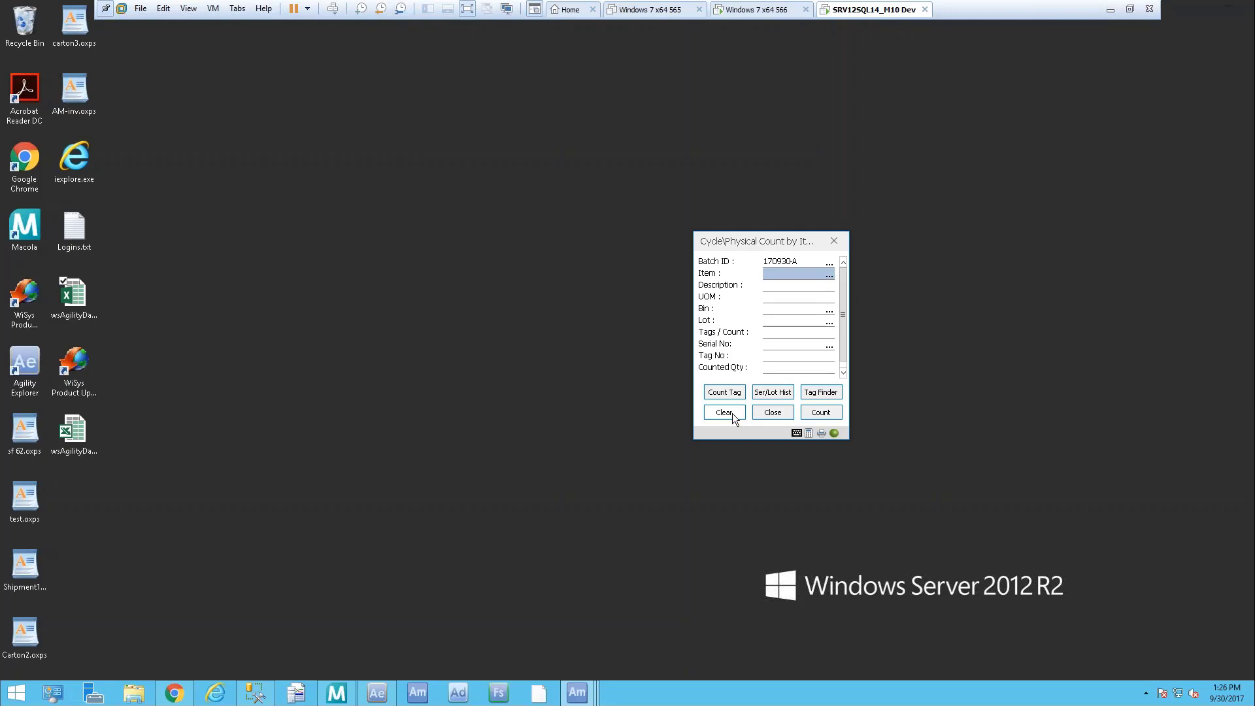
Load item MONITORD15 in the count-by-item form
key(Tab)
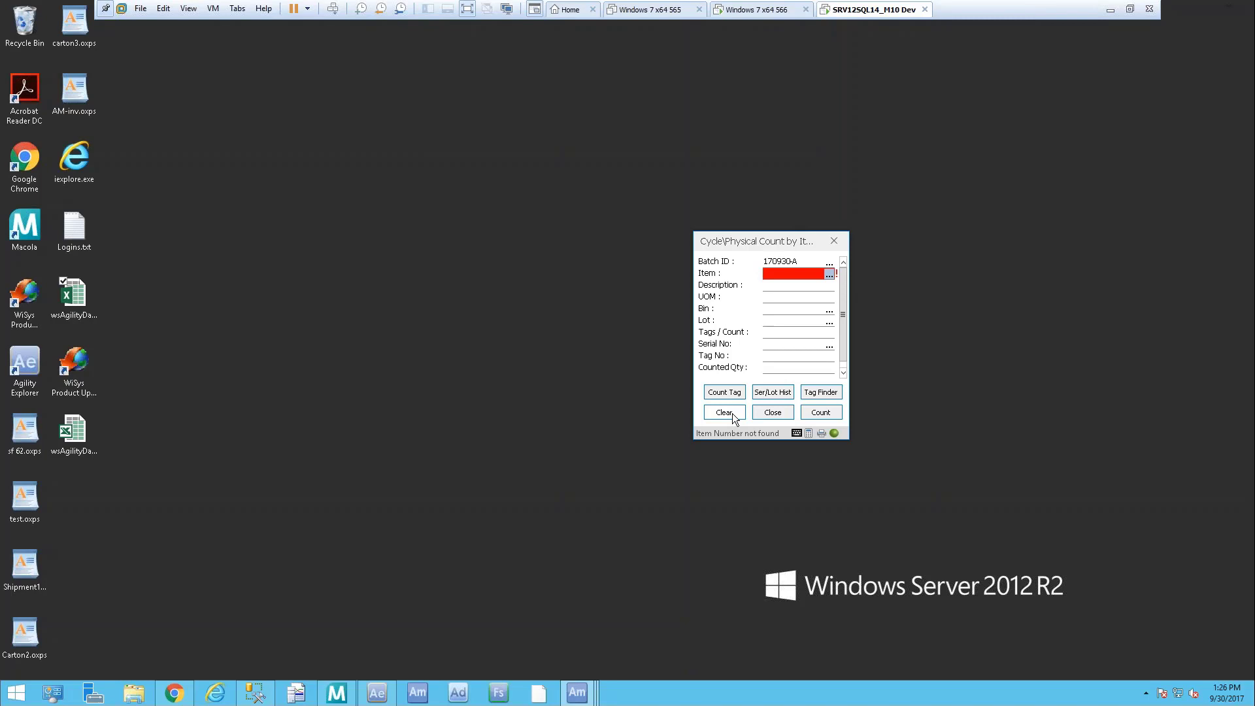
text(MONITORD15)
key(Tab)
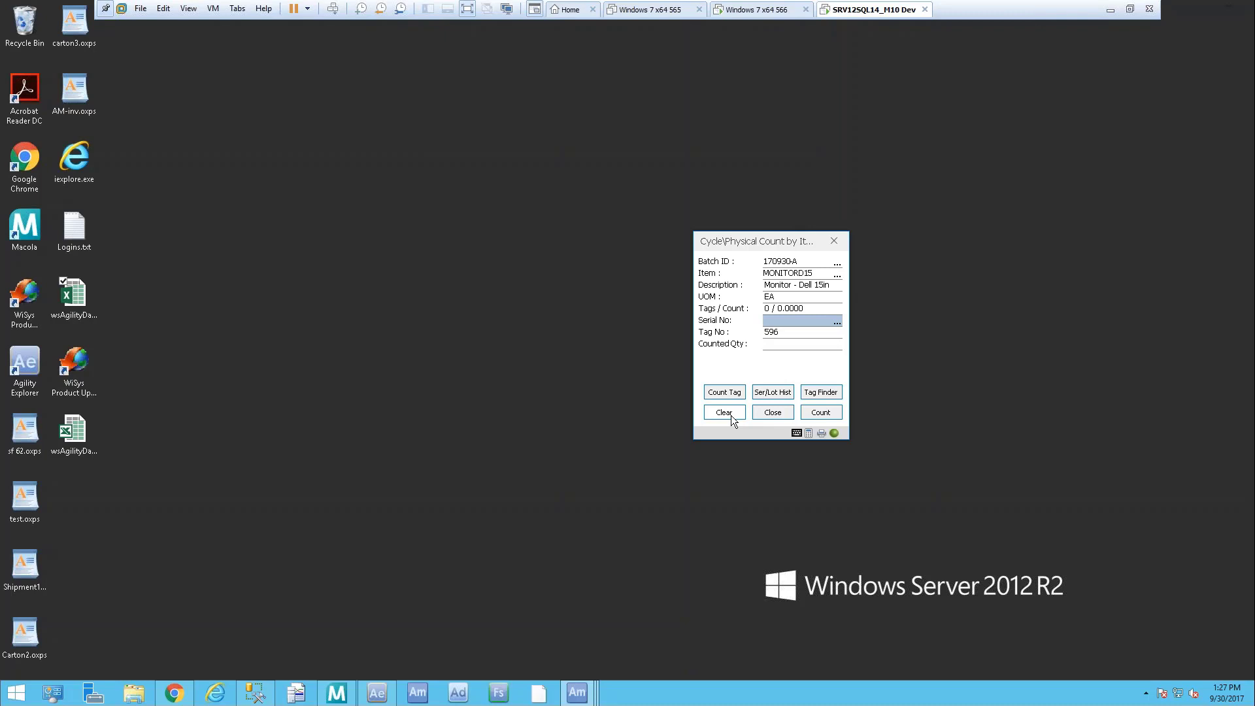
text(DMON1500000000)
key(Return)
key(Return)
text(DMON1500000000)
key(Return)
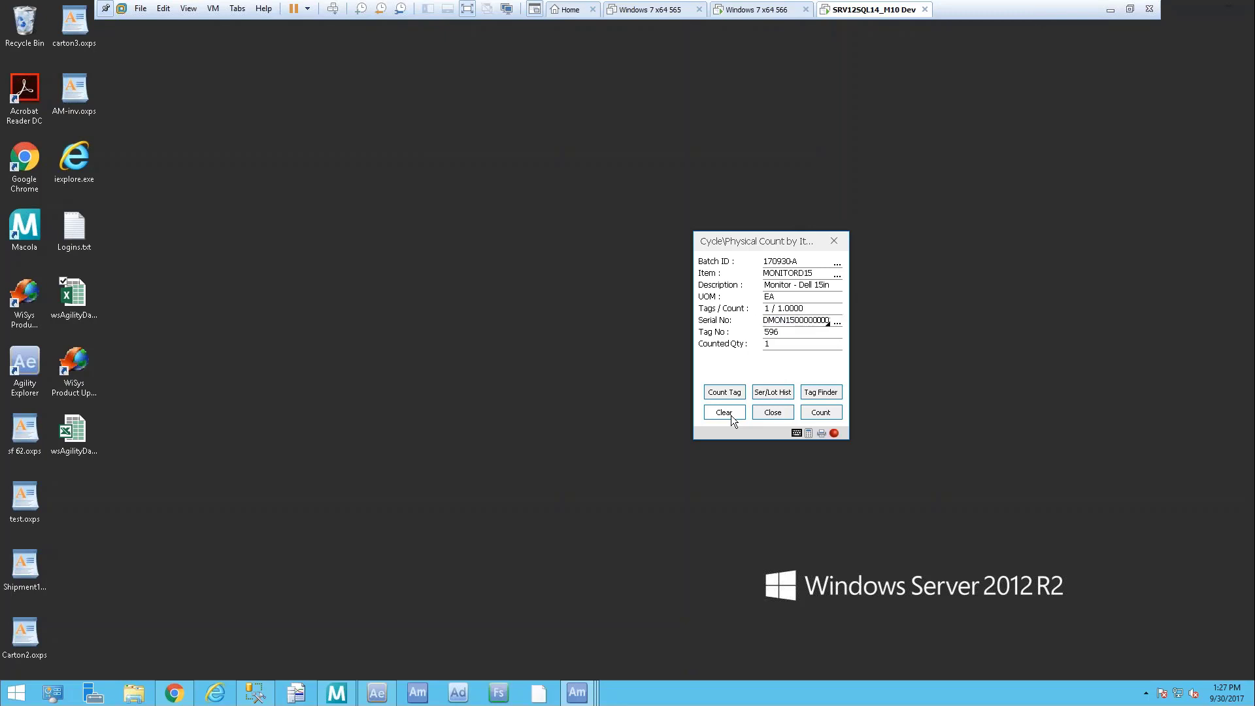
key(Return)
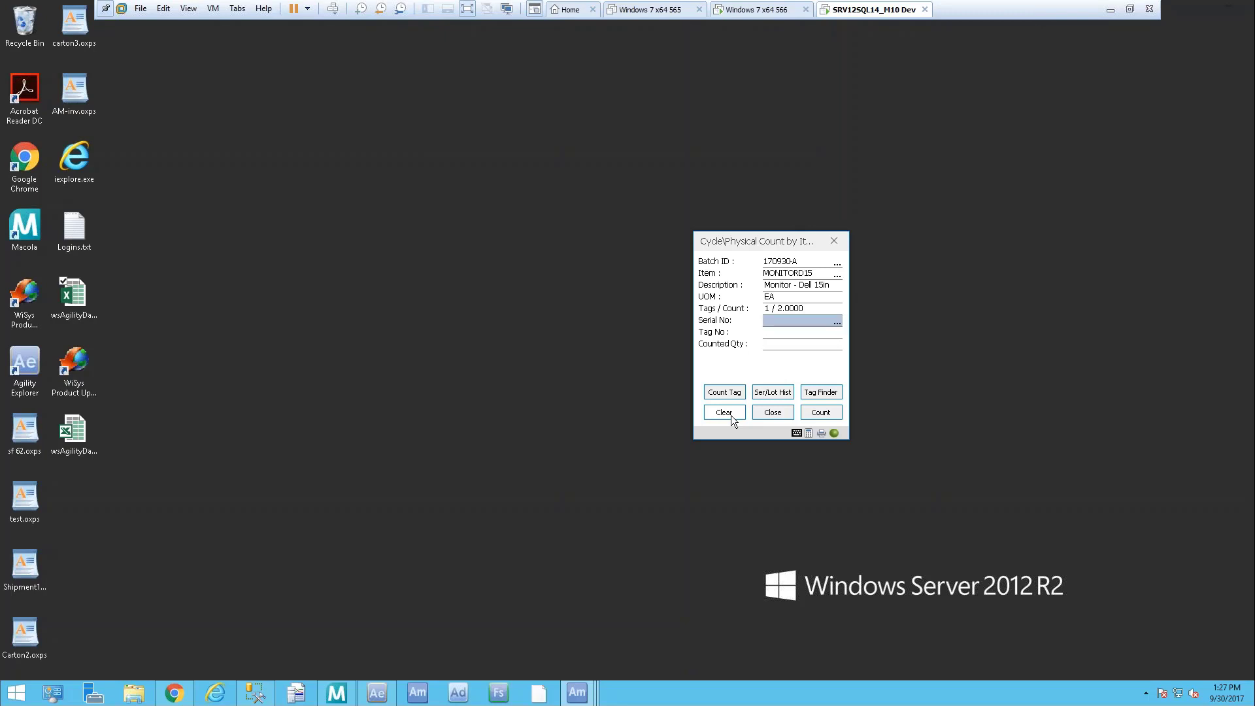
text(SMX3000000003)
key(Return)
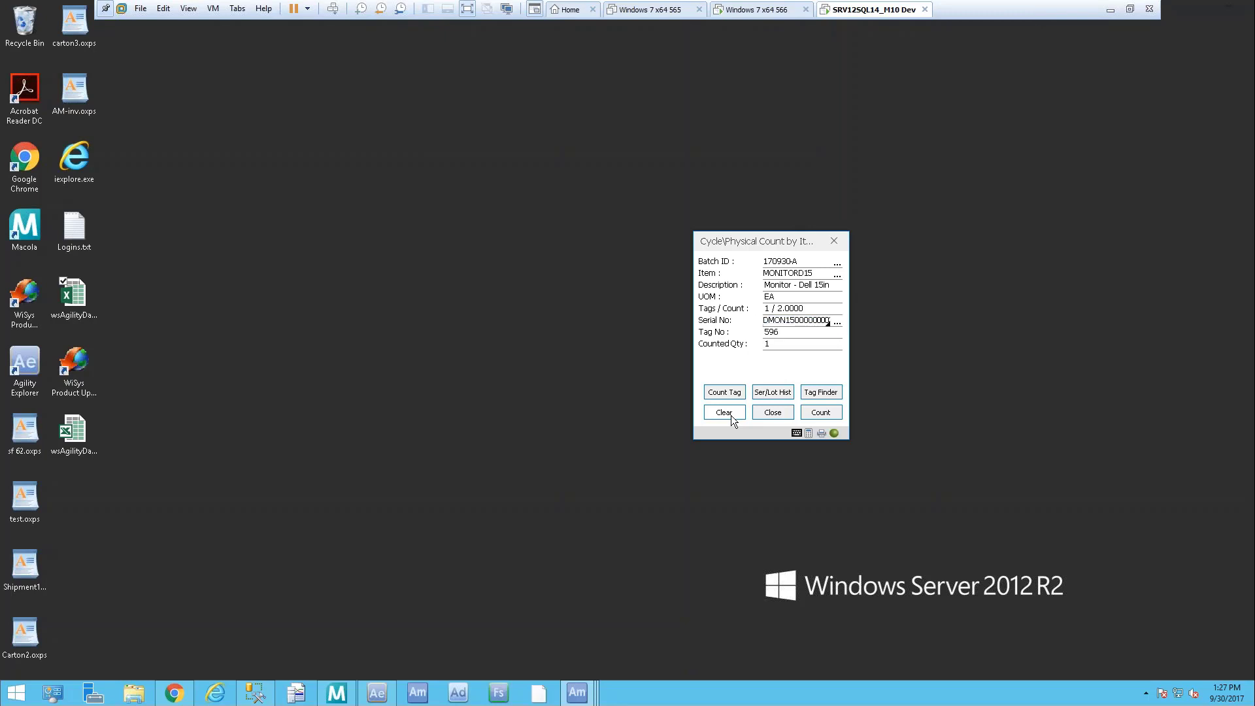
text(SMX3000000004)
key(Return)
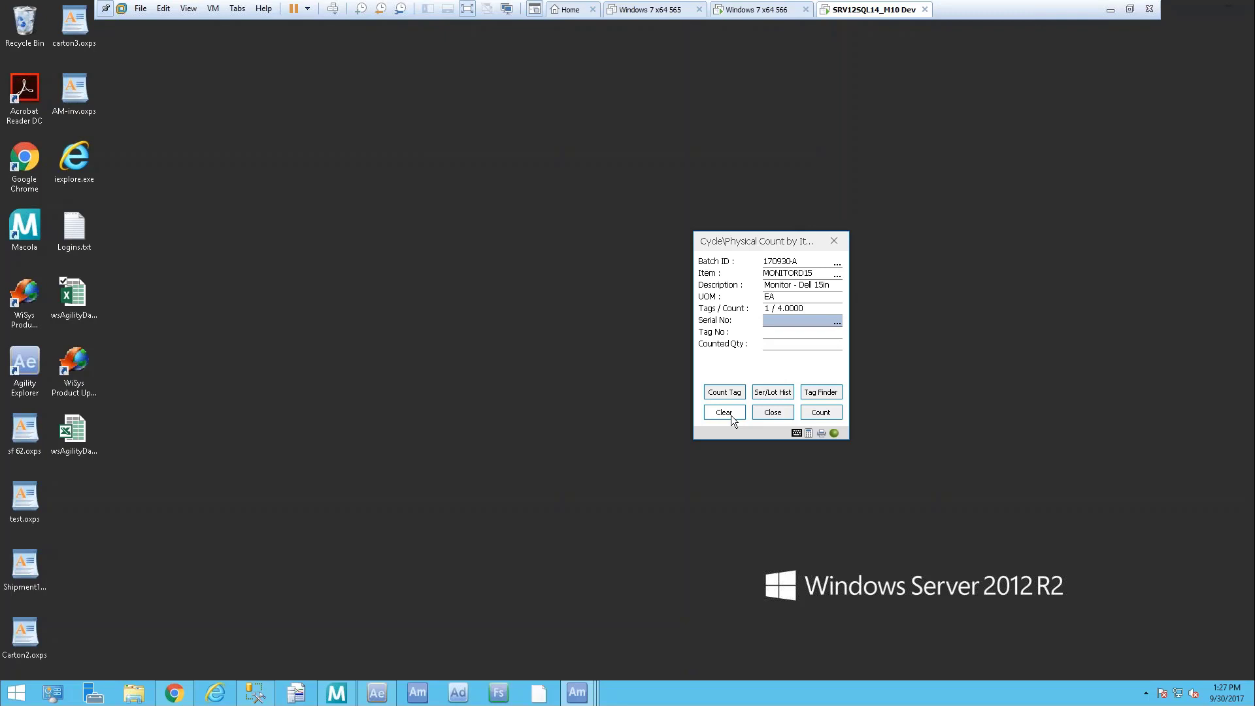
text(DMON2800000000)
key(Return)
Check tag 599 of batch 170930-A by tag with serial MD240002, then return to the count-by-item form
click(732, 391)
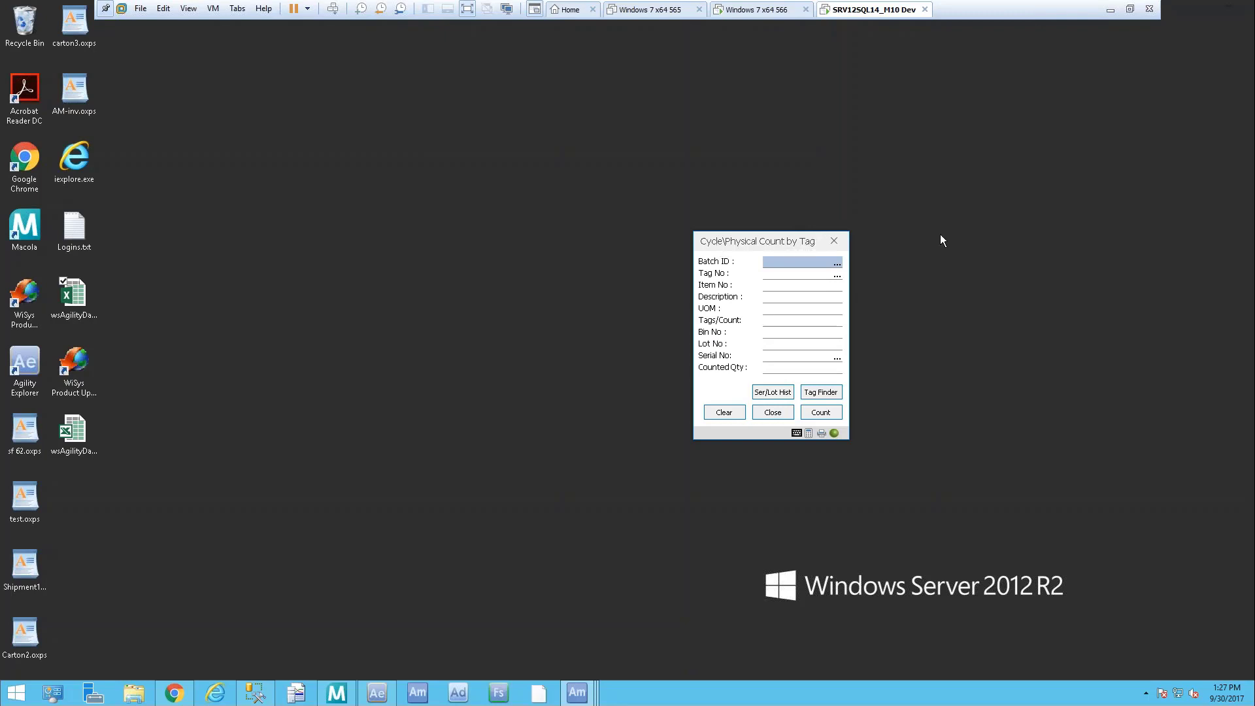
click(837, 263)
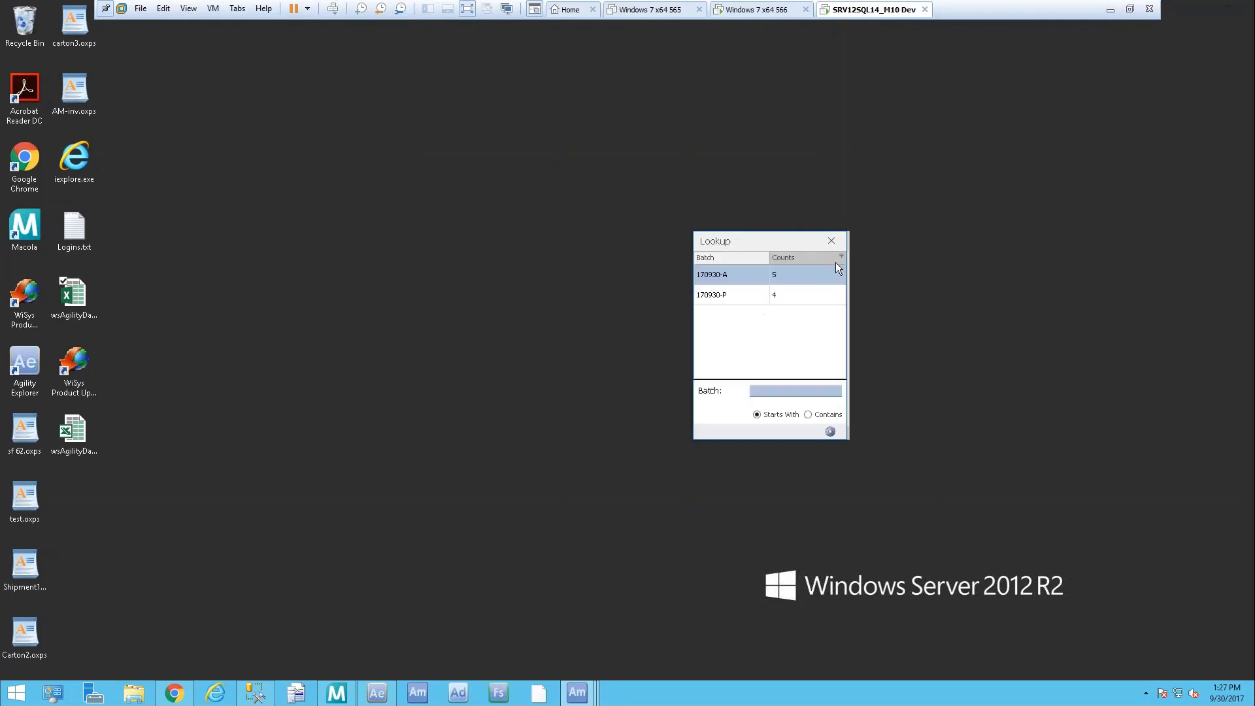
double_click(726, 273)
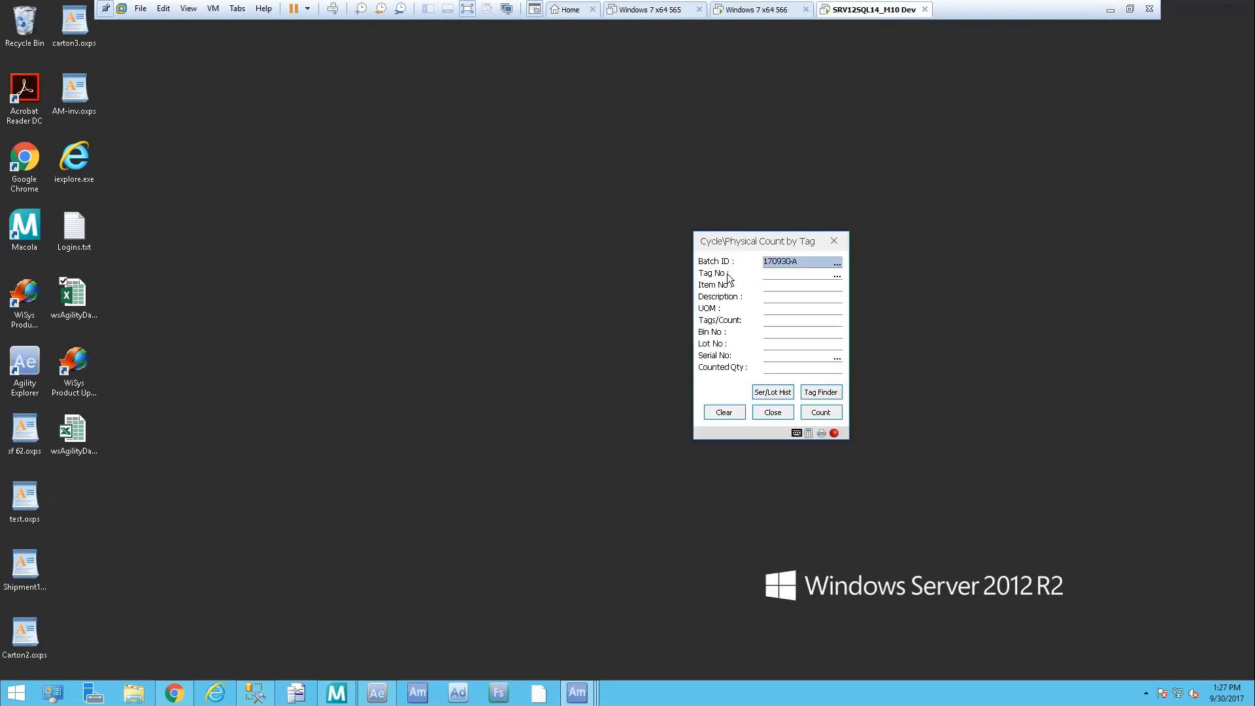
click(836, 276)
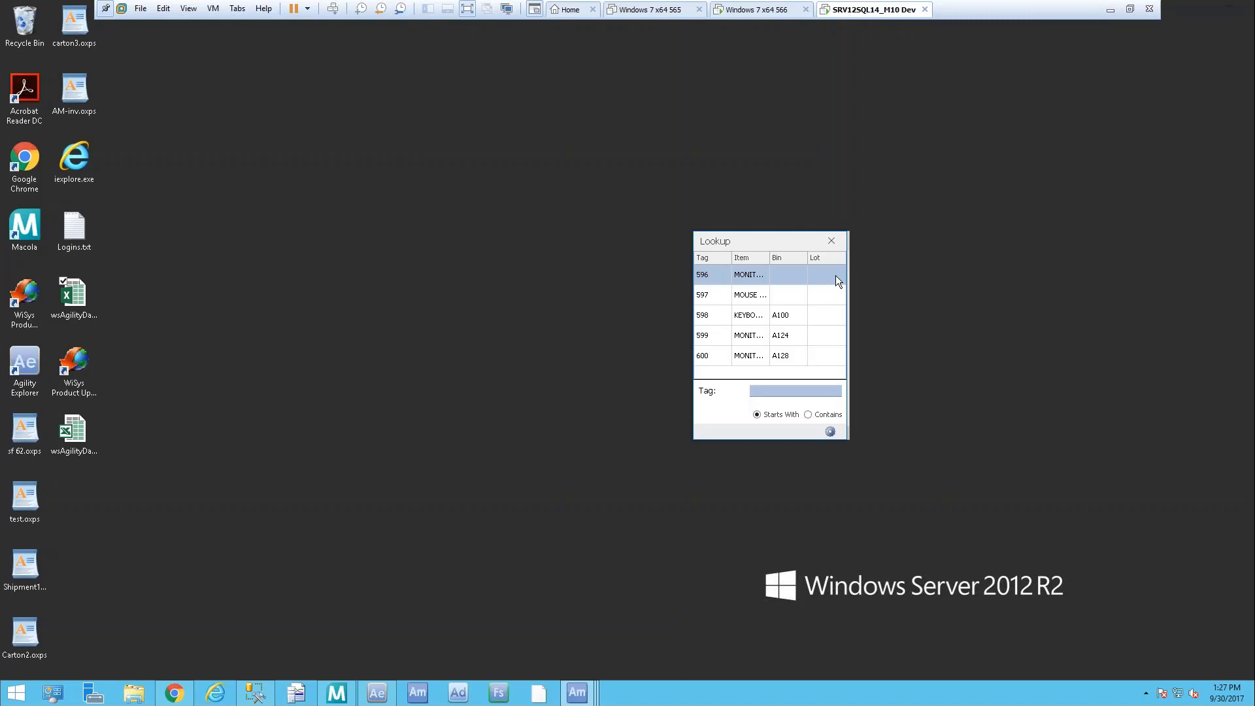
double_click(711, 339)
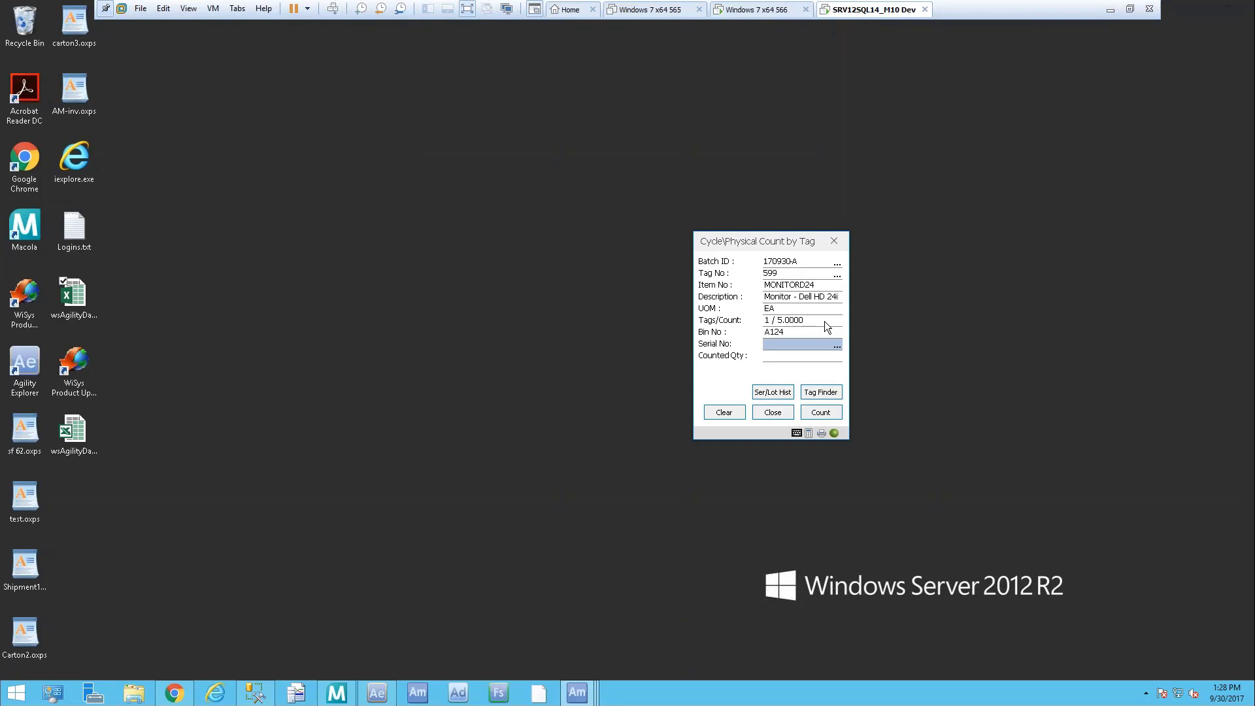
text(MD240002)
key(Return)
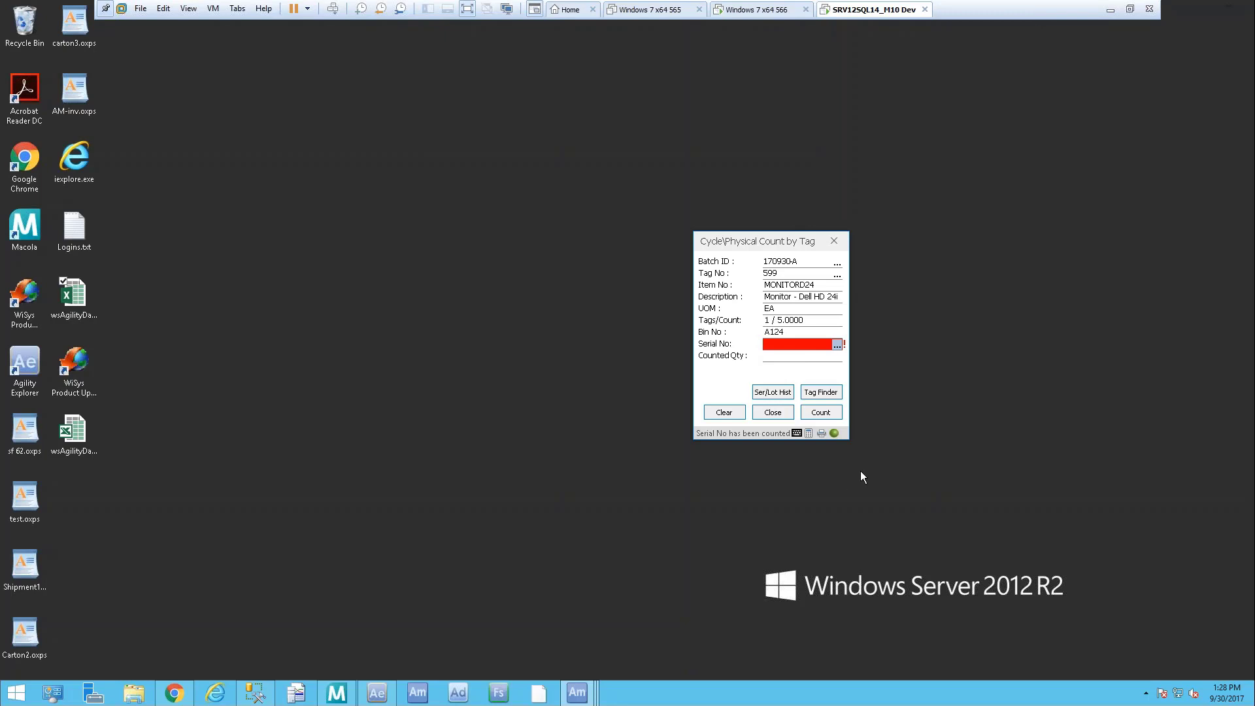
click(770, 414)
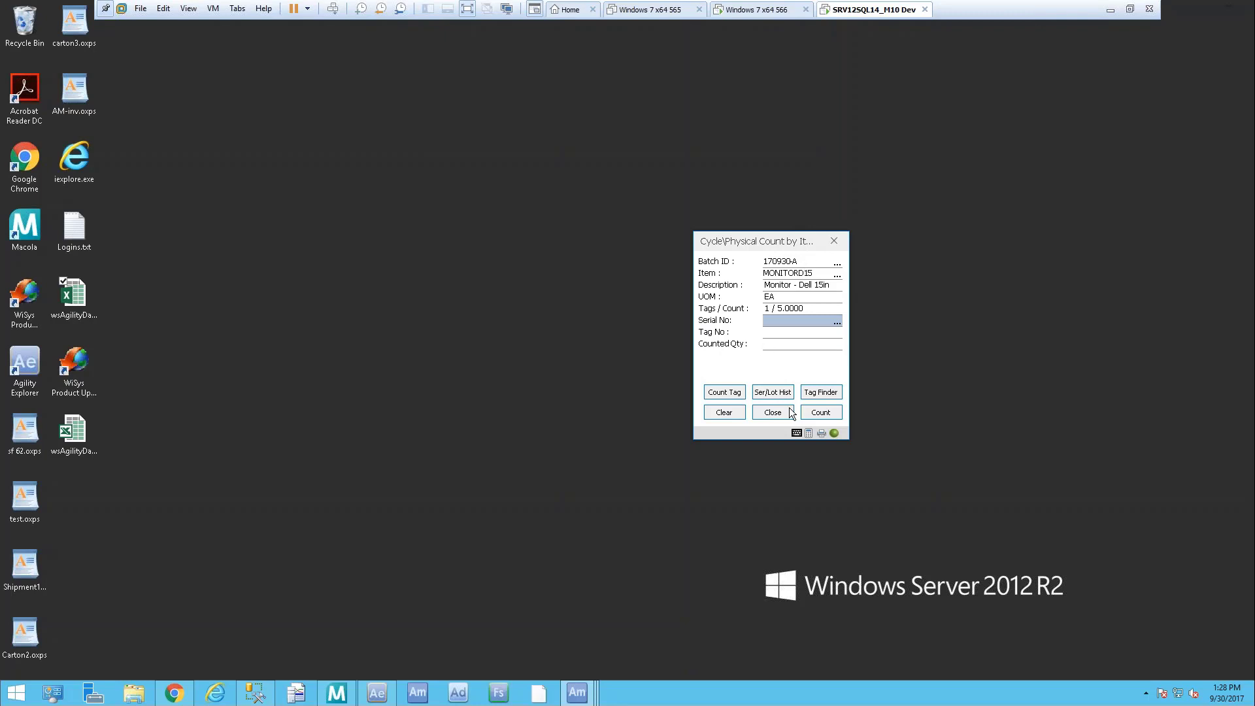
Record a counted quantity for MOUSE on tag 597 (999 EA) and close the count-by-item form
click(774, 396)
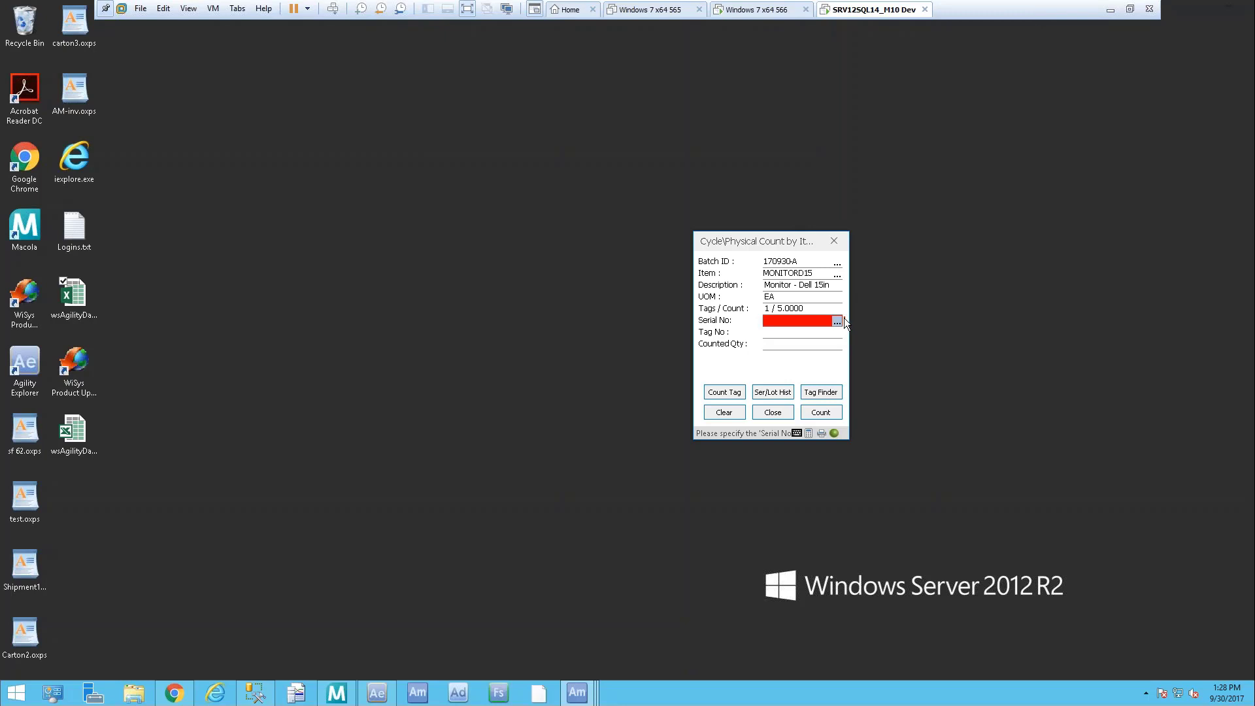
click(732, 414)
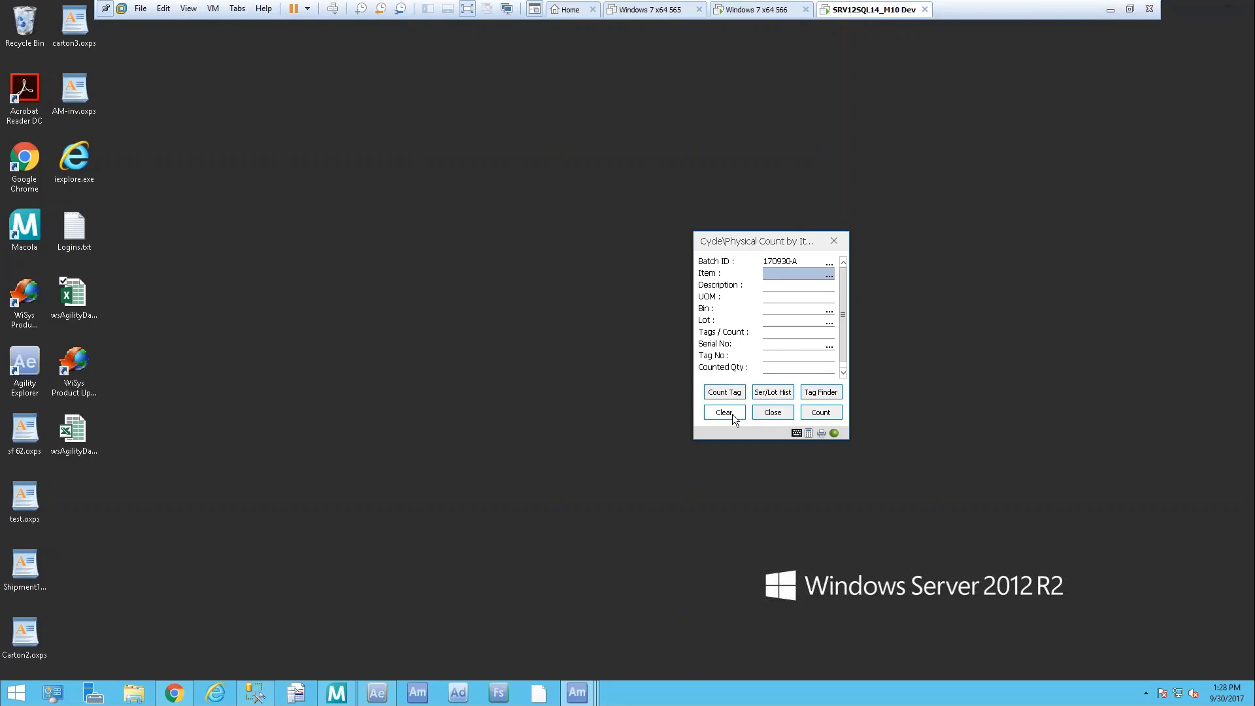
text(MOUSE)
key(Return)
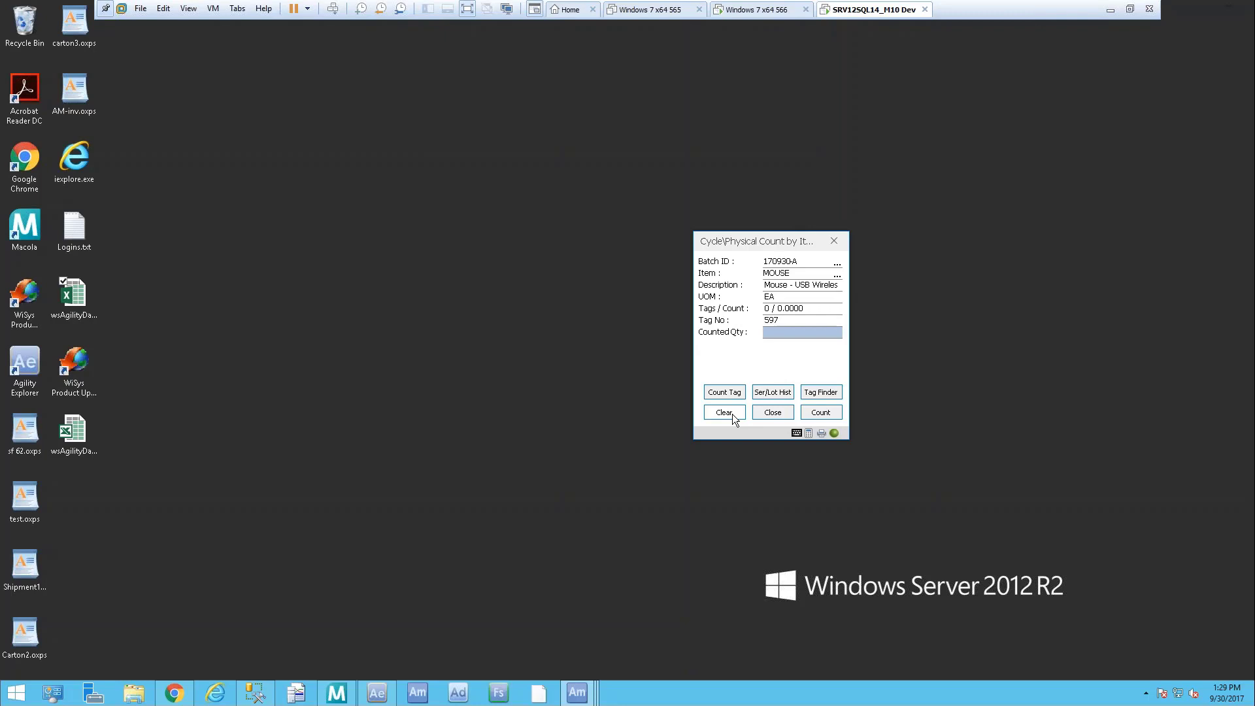
text(999)
click(832, 415)
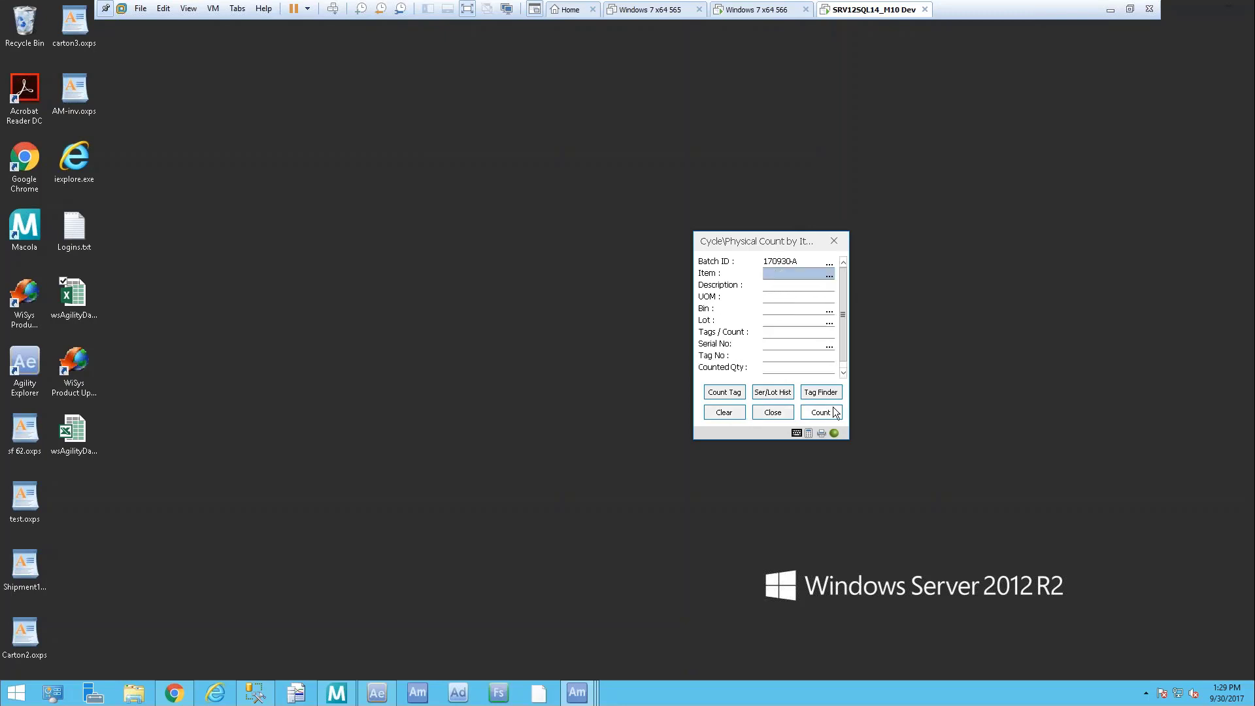
click(774, 414)
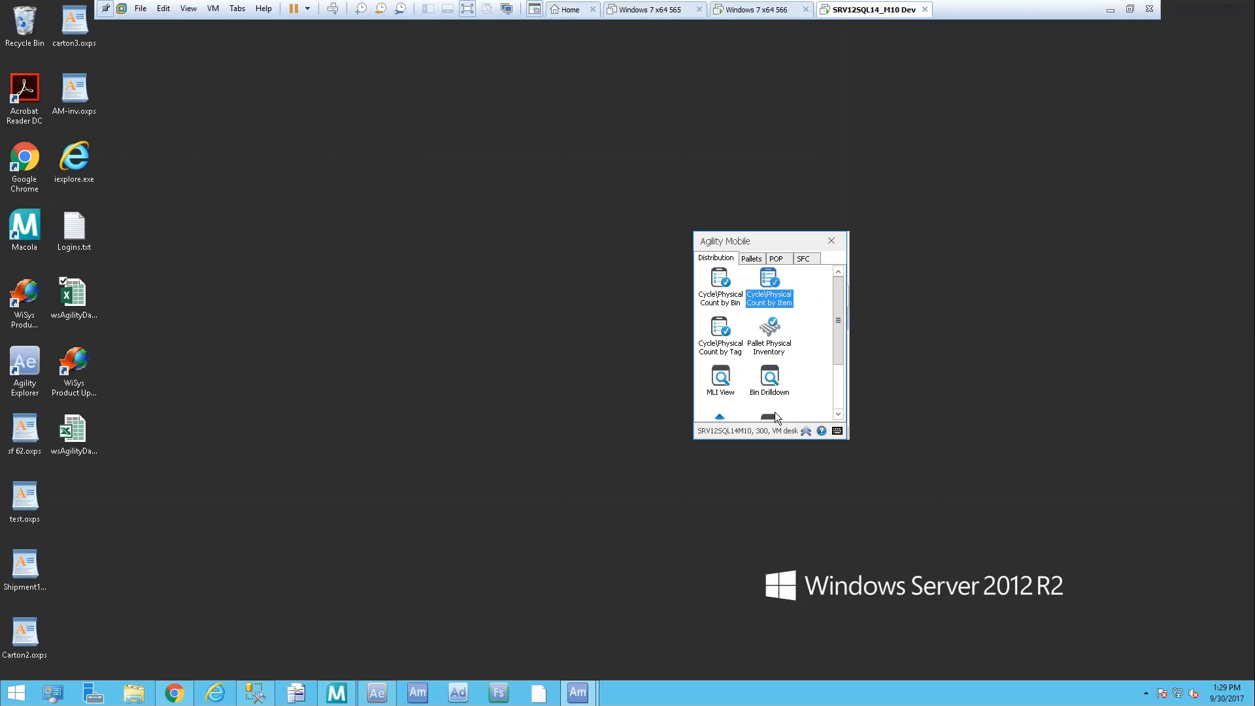
Open Pallet Physical Inventory with batch 170930-P selected and bin 100 entered
key(Down)
key(Return)
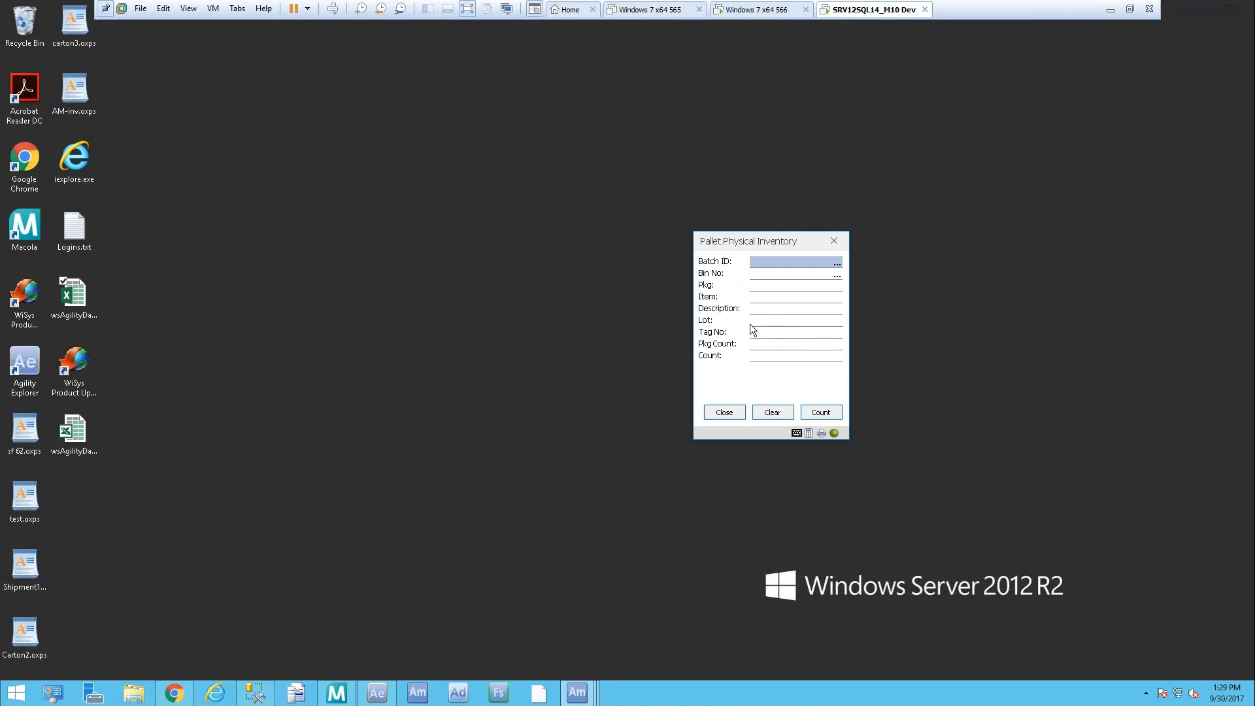
click(837, 264)
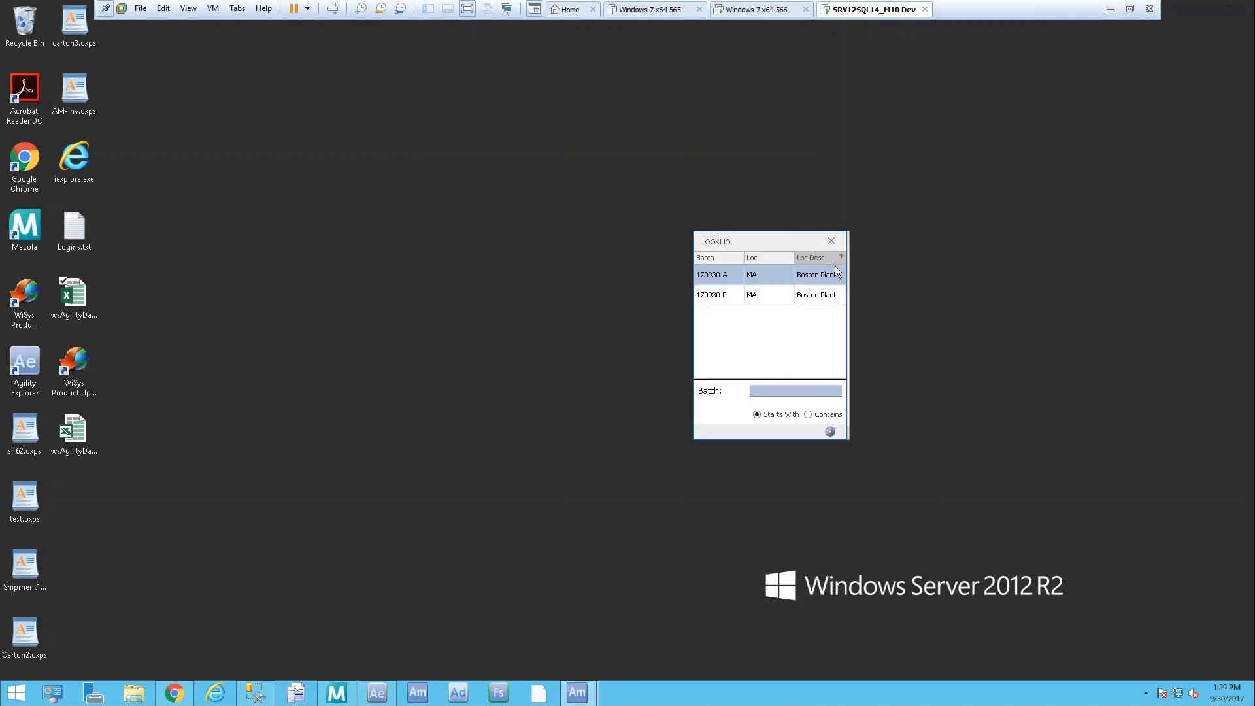
double_click(733, 296)
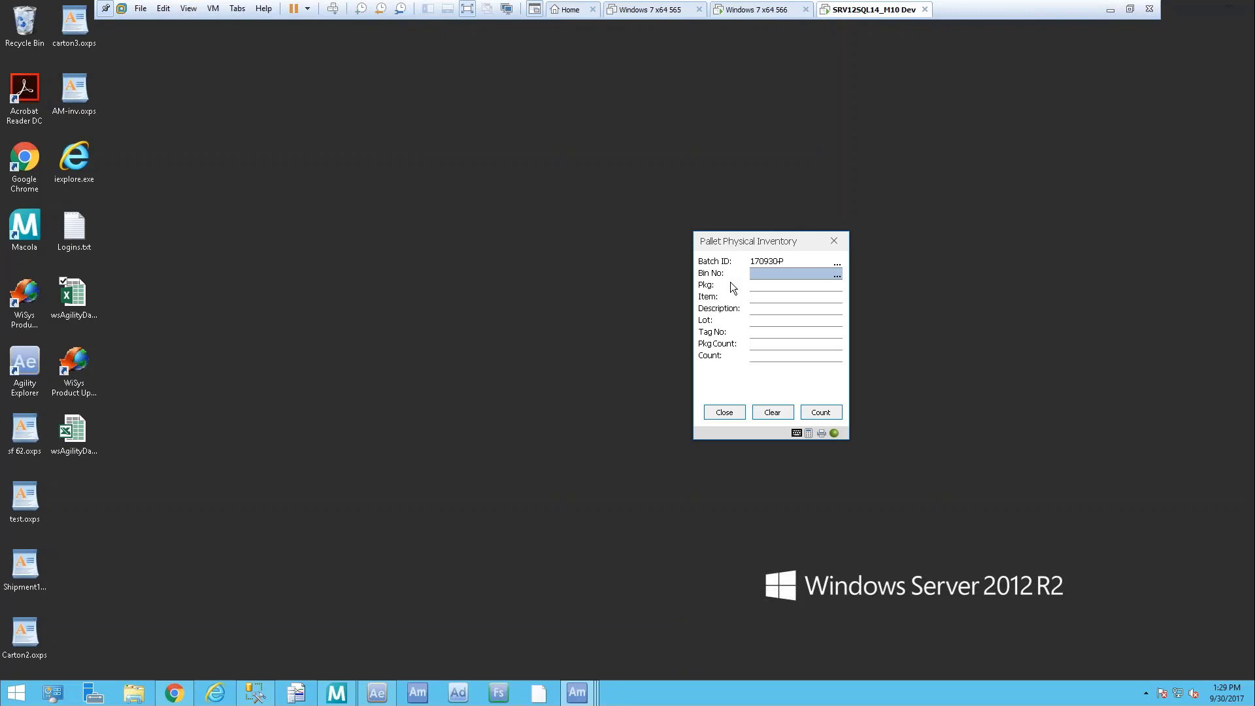
text(100)
key(Return)
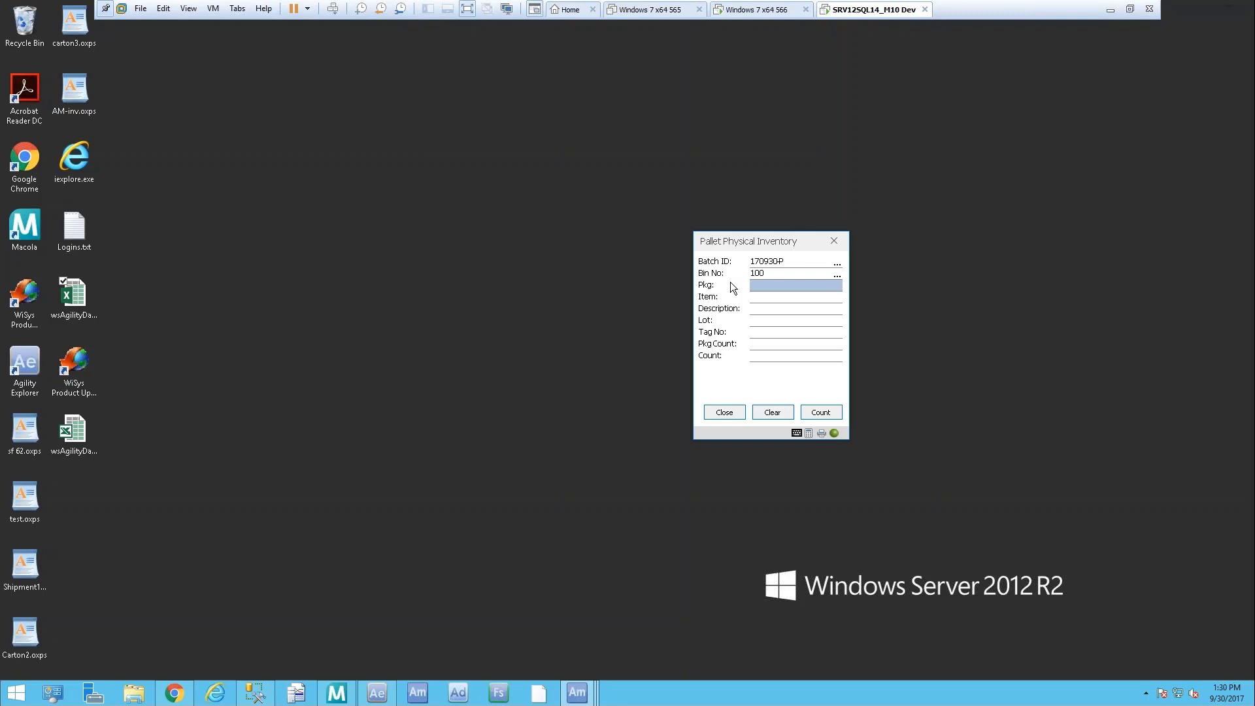
Count pallet packages 181, 182 (10) and 183 (9) in bin 100
text(181)
key(Return)
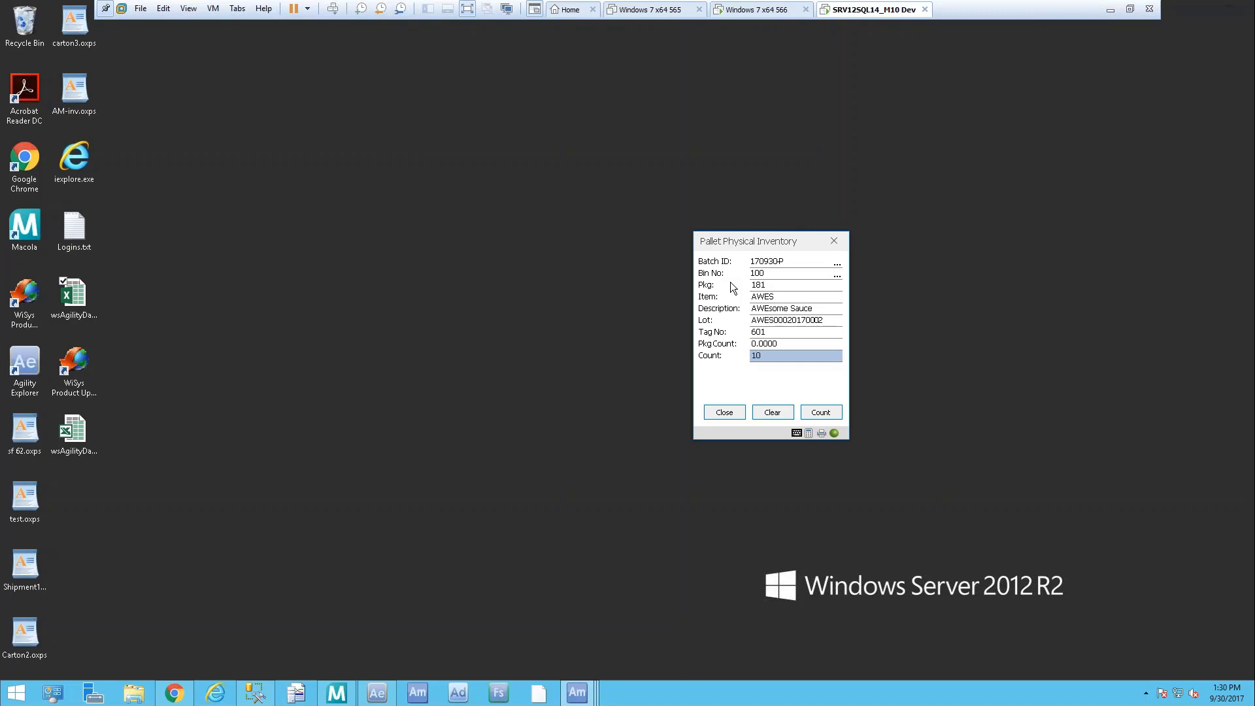
key(Return)
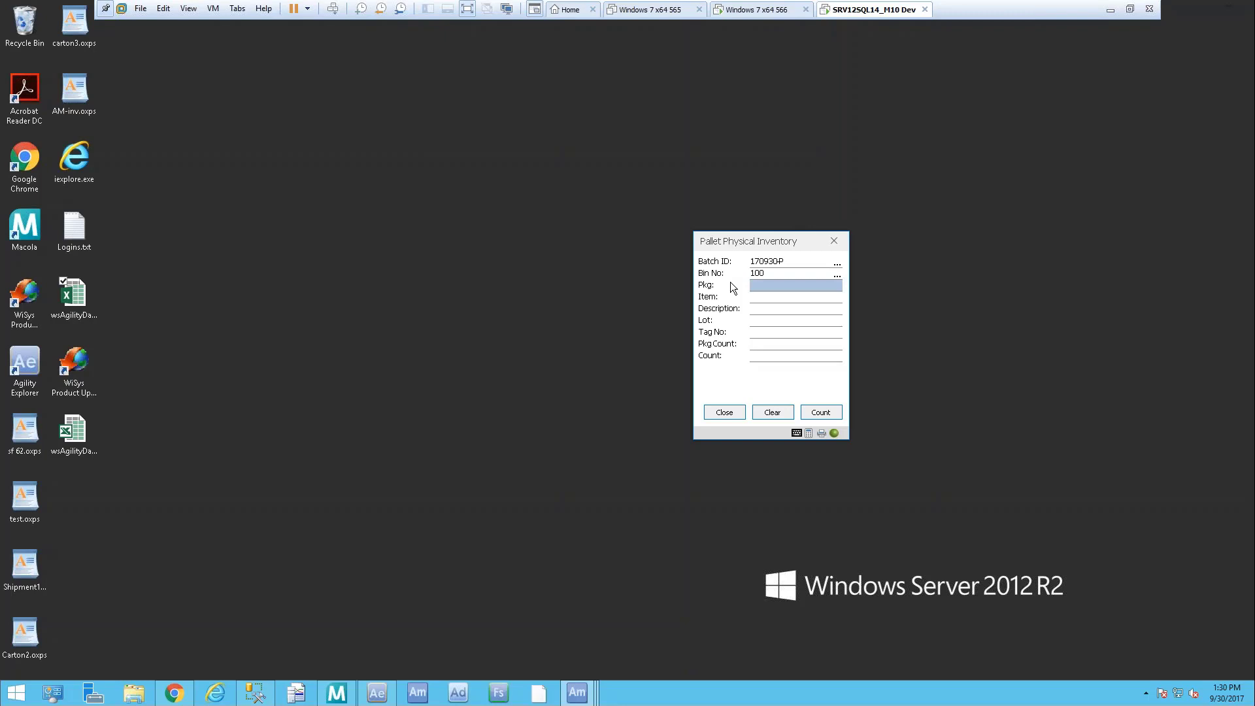
text(182)
key(Return)
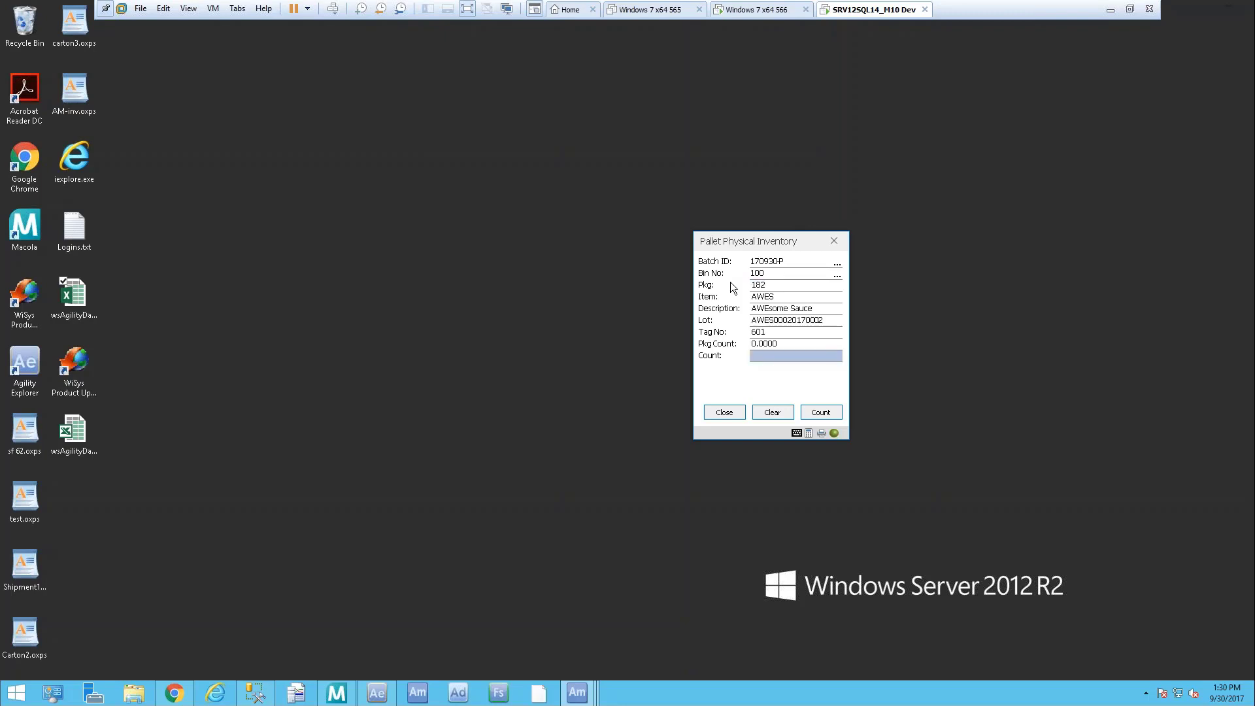
key(Return)
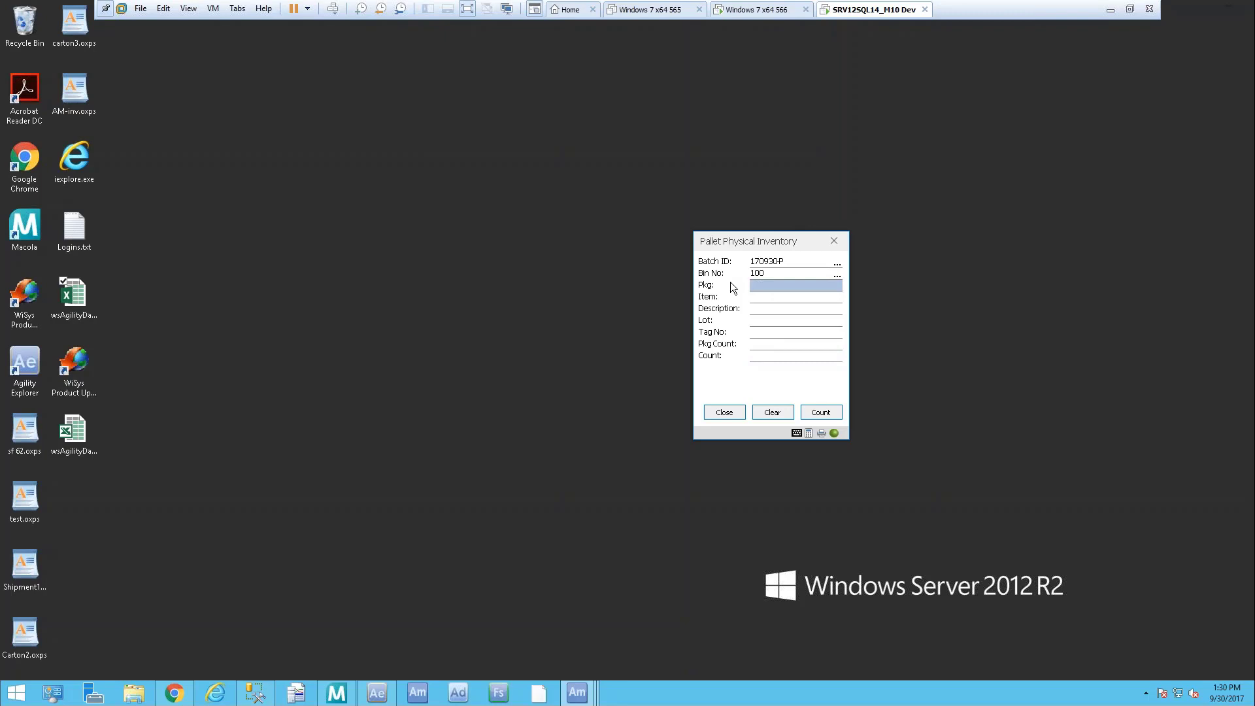
text(183)
key(Return)
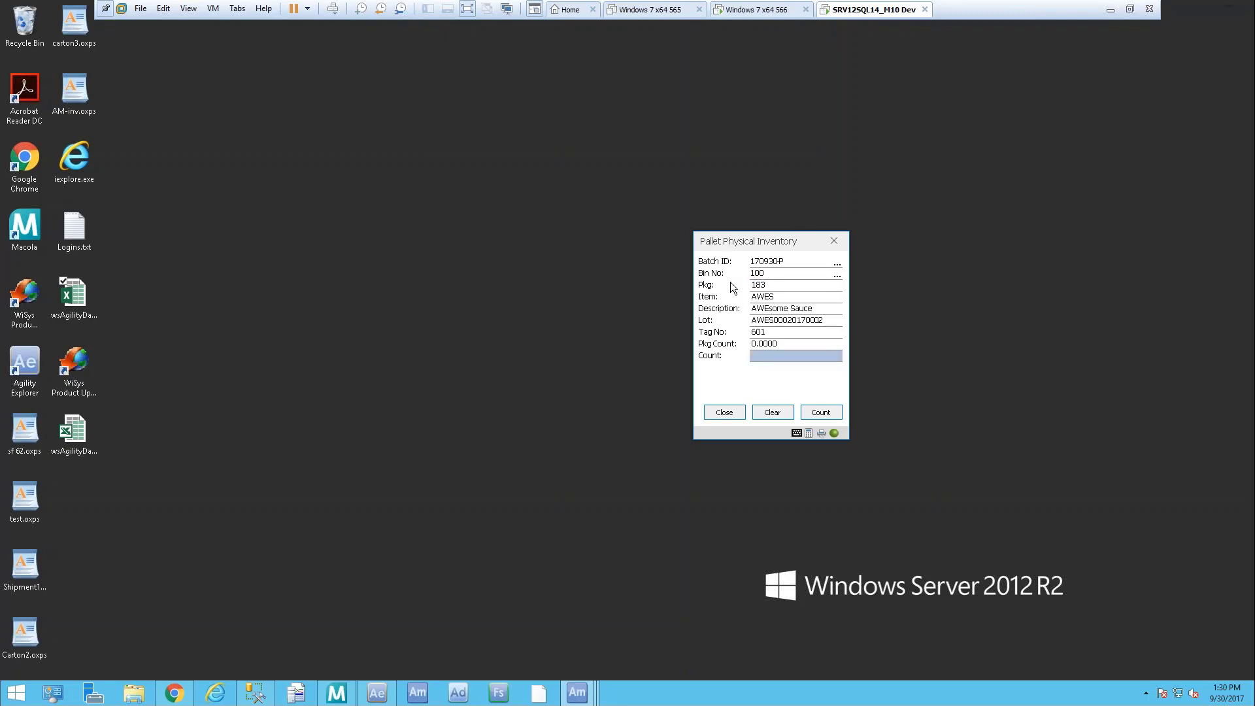
key(Return)
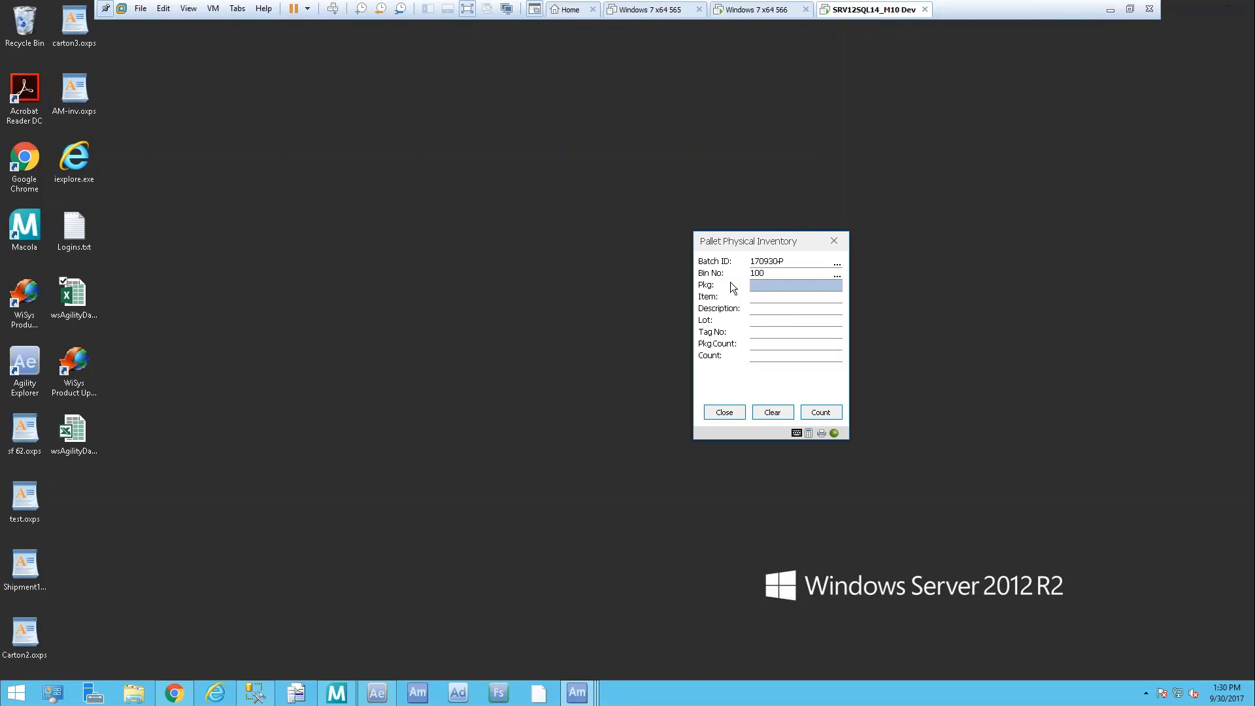
Count package 184, try 188, load package 186 (AWES, tag 601), then close the pallet form
text(184)
key(Return)
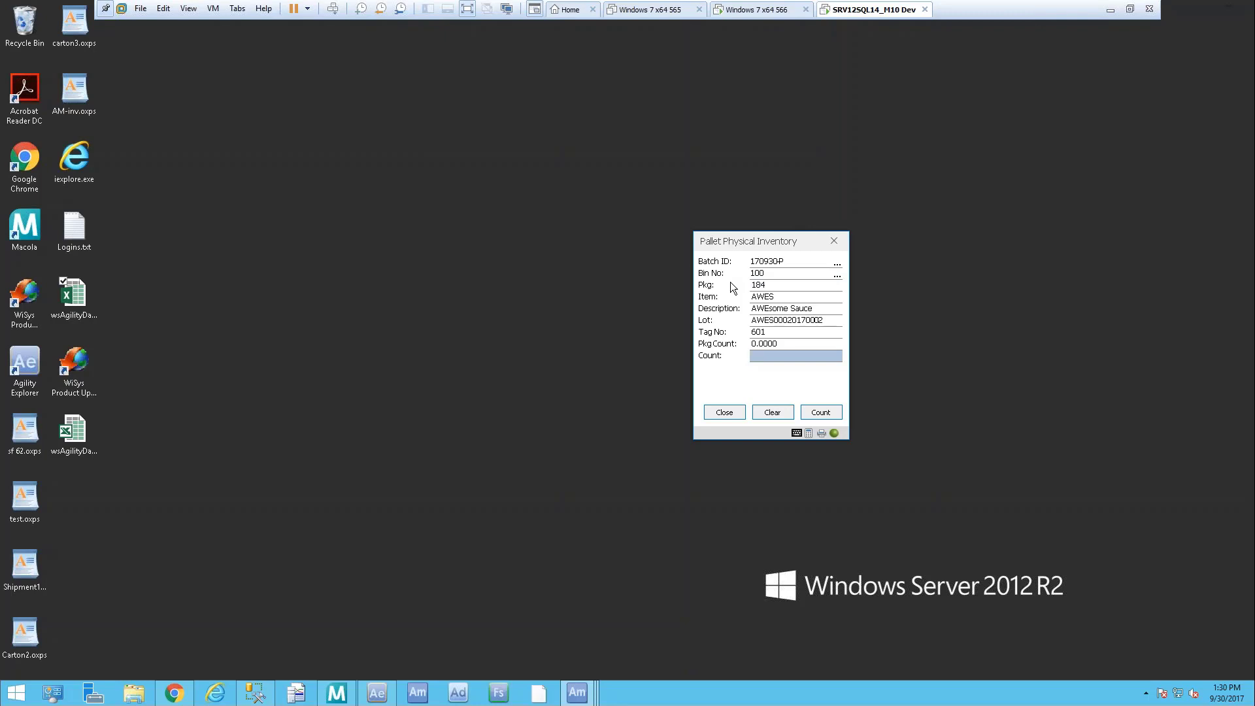
key(Return)
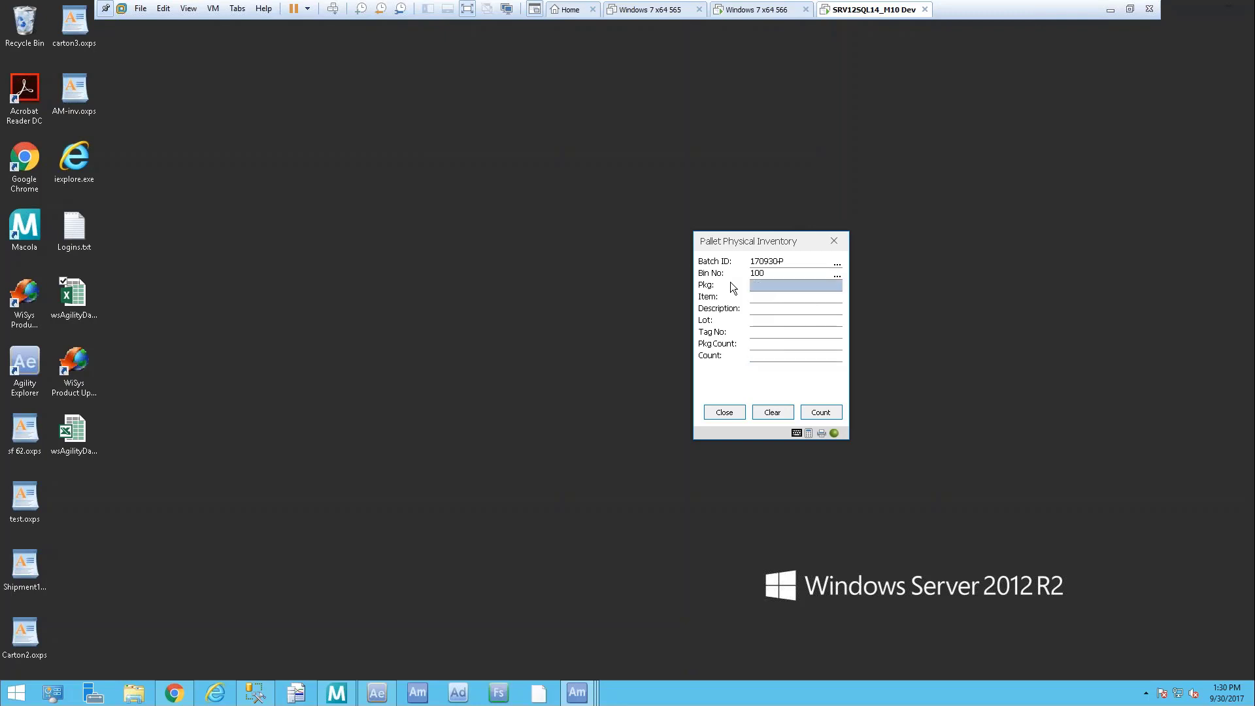
text(188)
key(Return)
text(186)
key(Return)
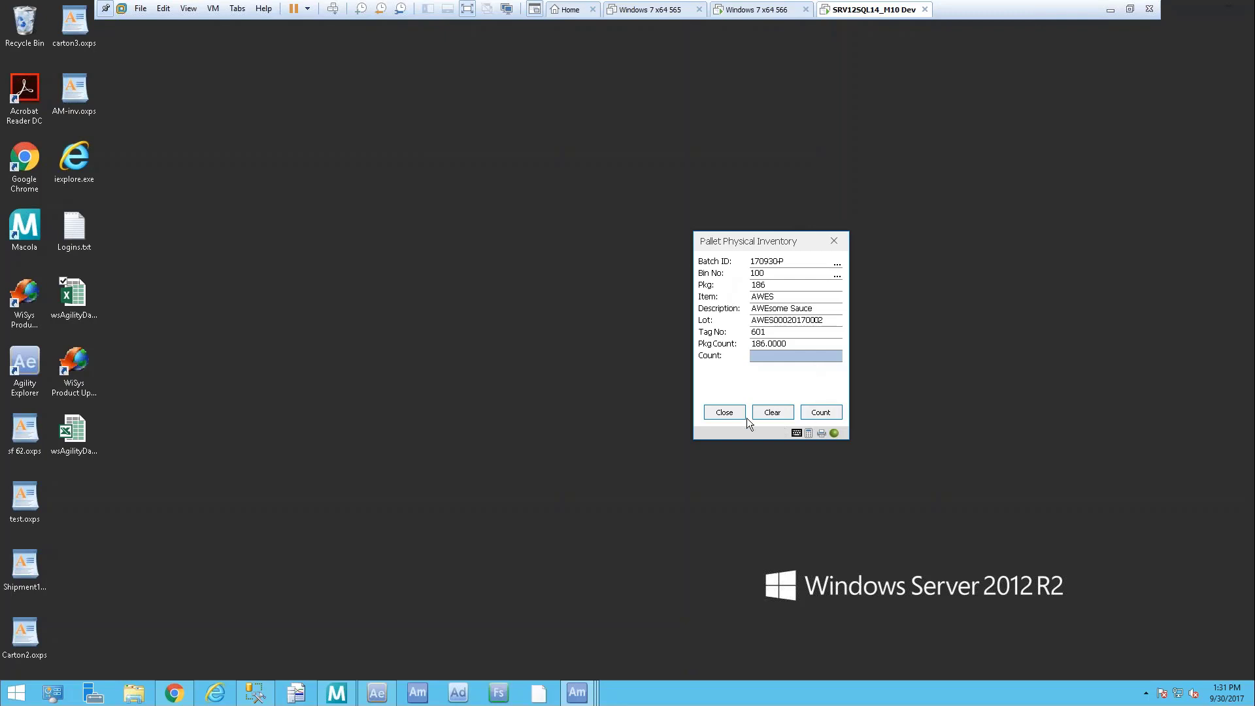
click(725, 412)
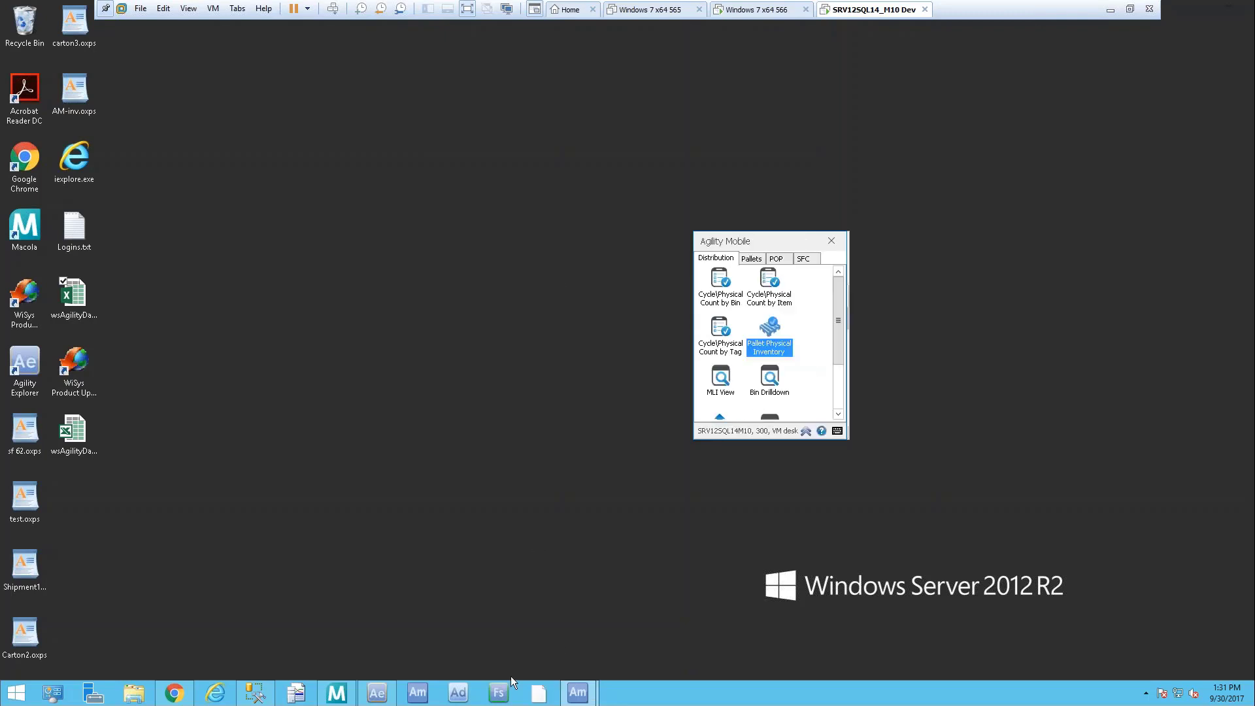
Refresh Cycle Count Tag Status to show counts for tags 596–600, then open Cycle Count Tags Not Counted
click(381, 694)
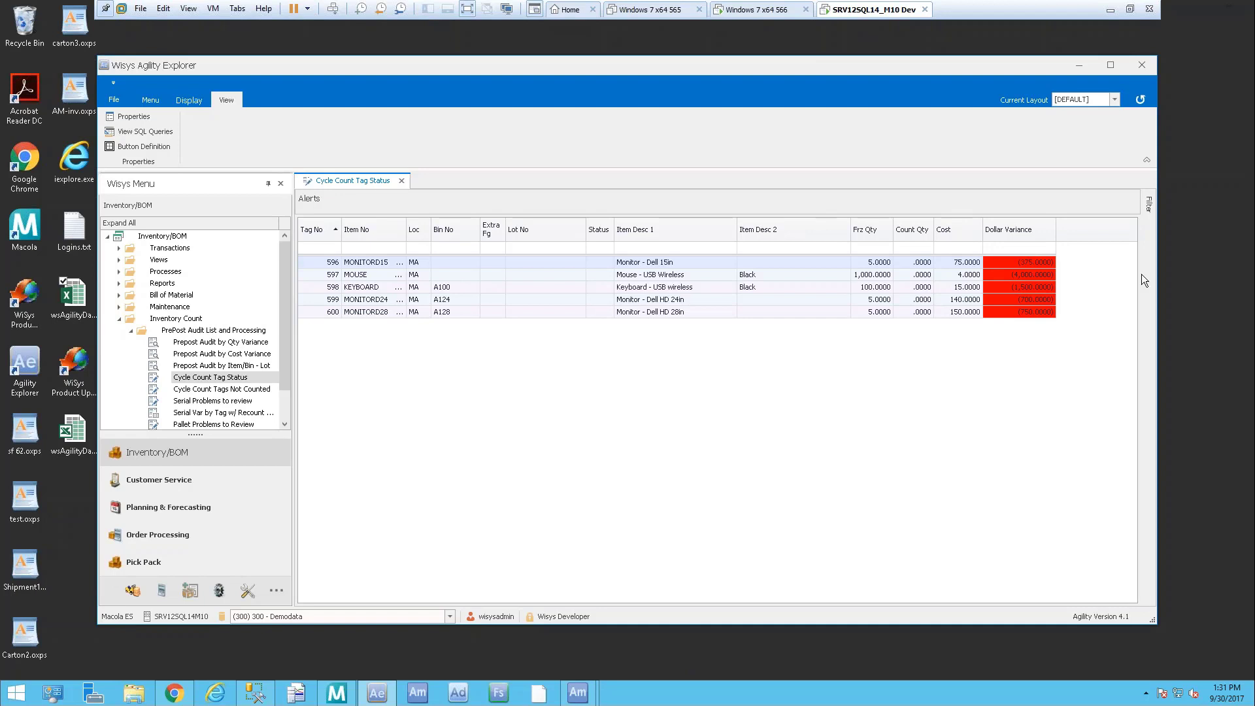
click(1140, 99)
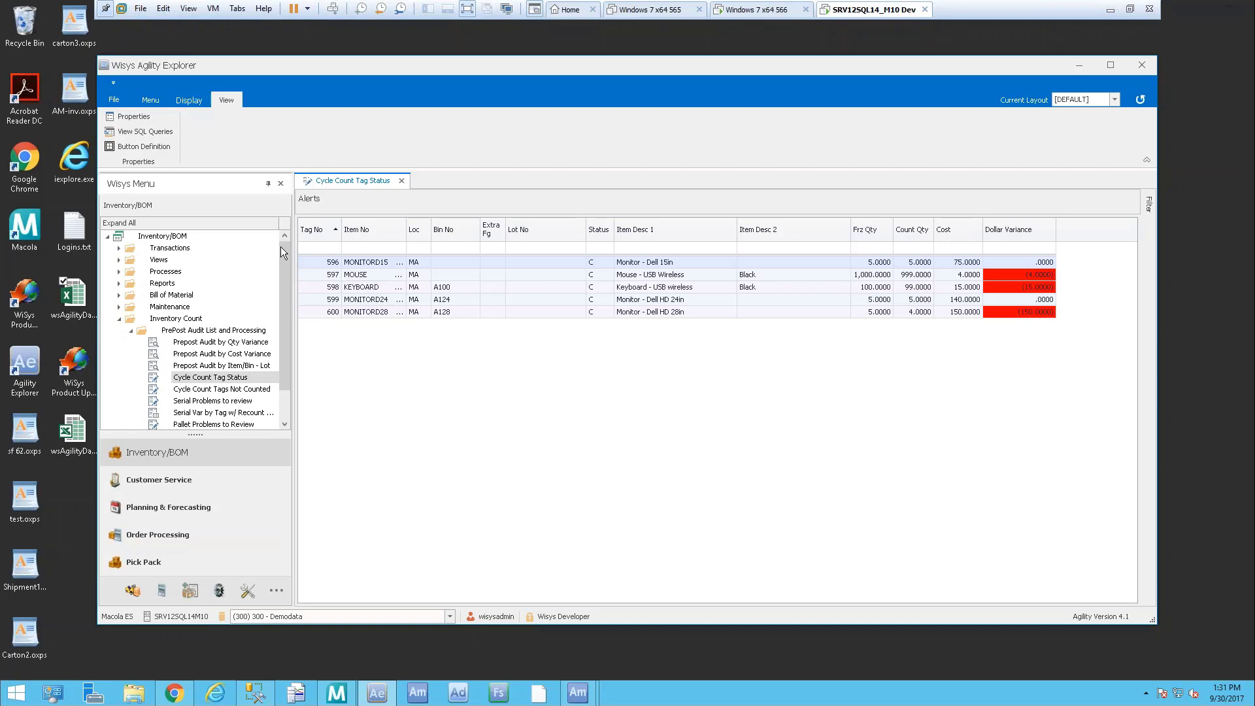
click(331, 262)
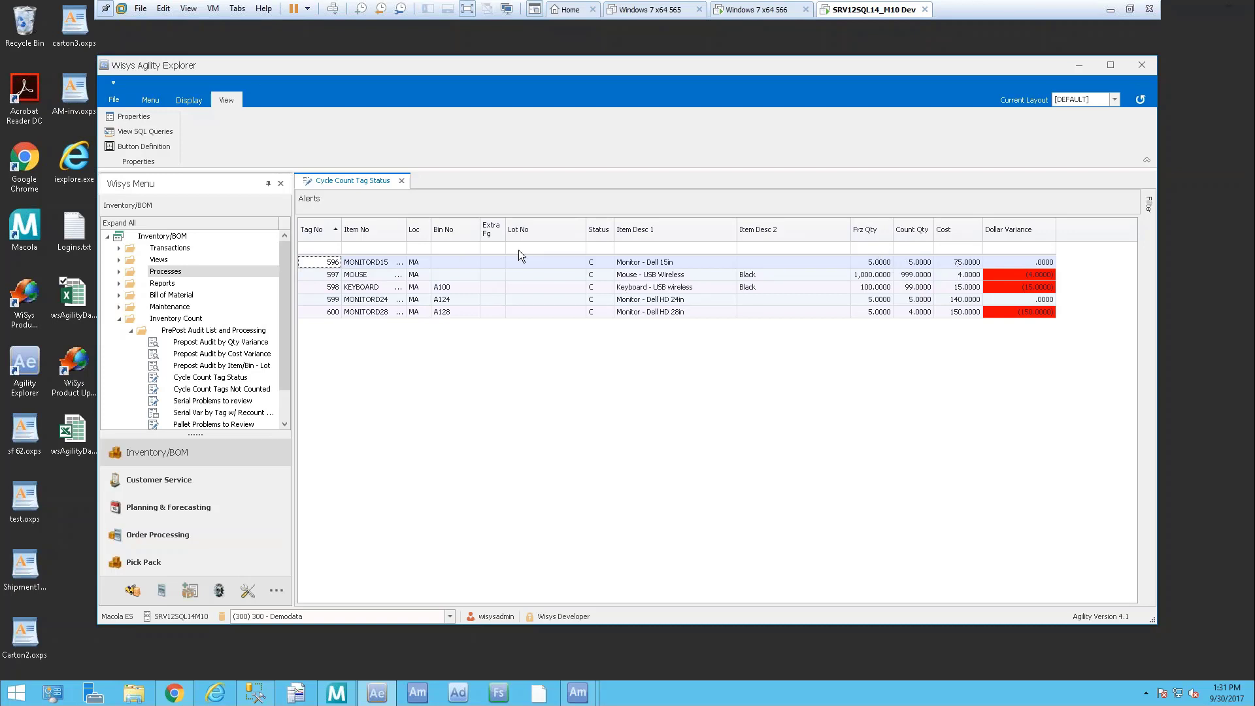
click(323, 301)
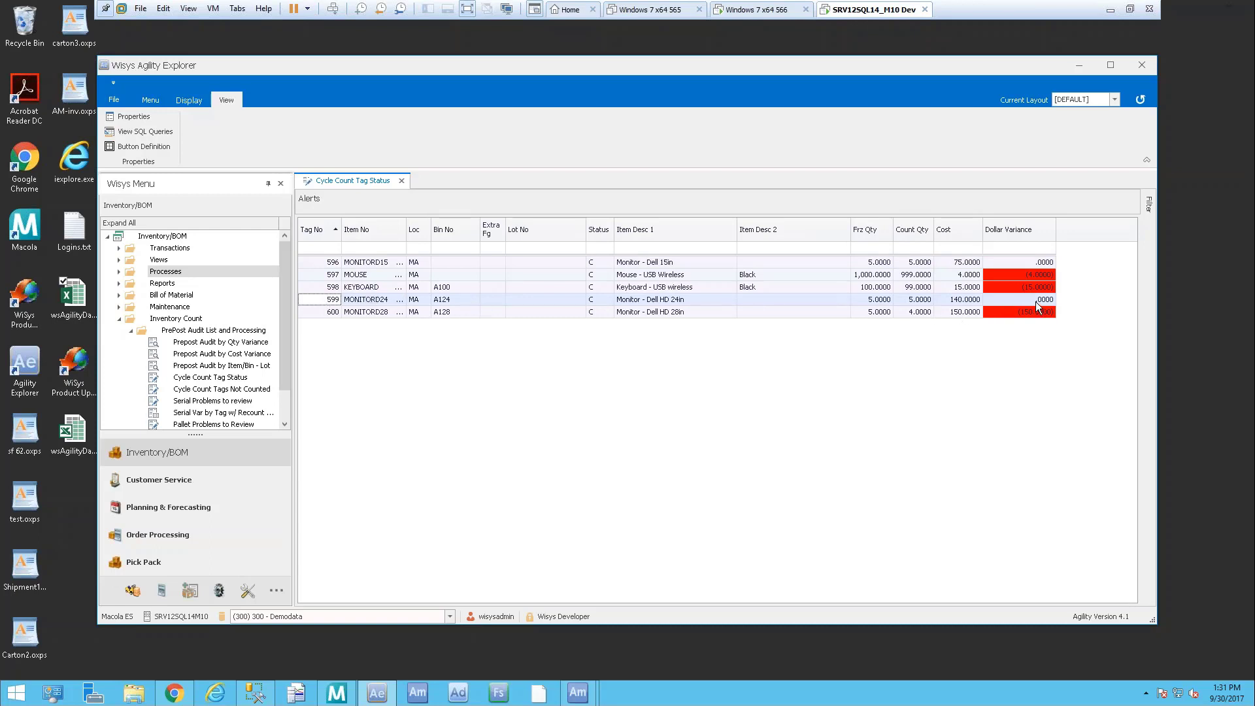
click(304, 312)
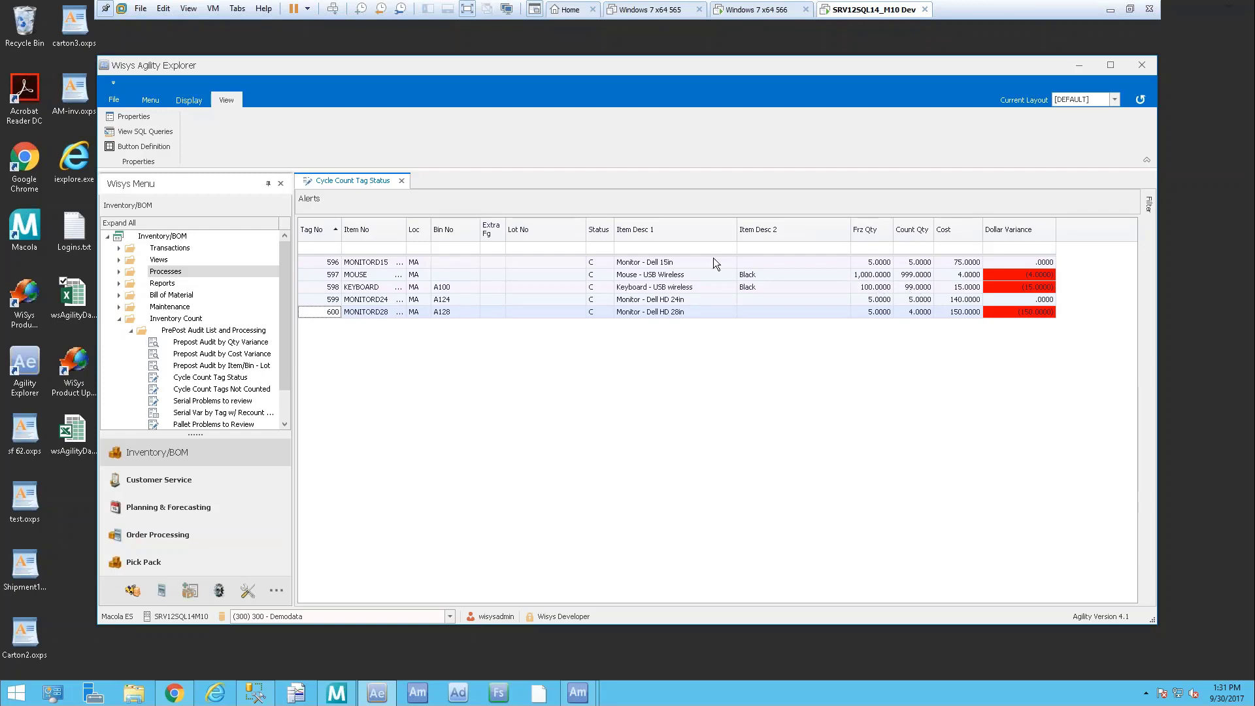
double_click(251, 389)
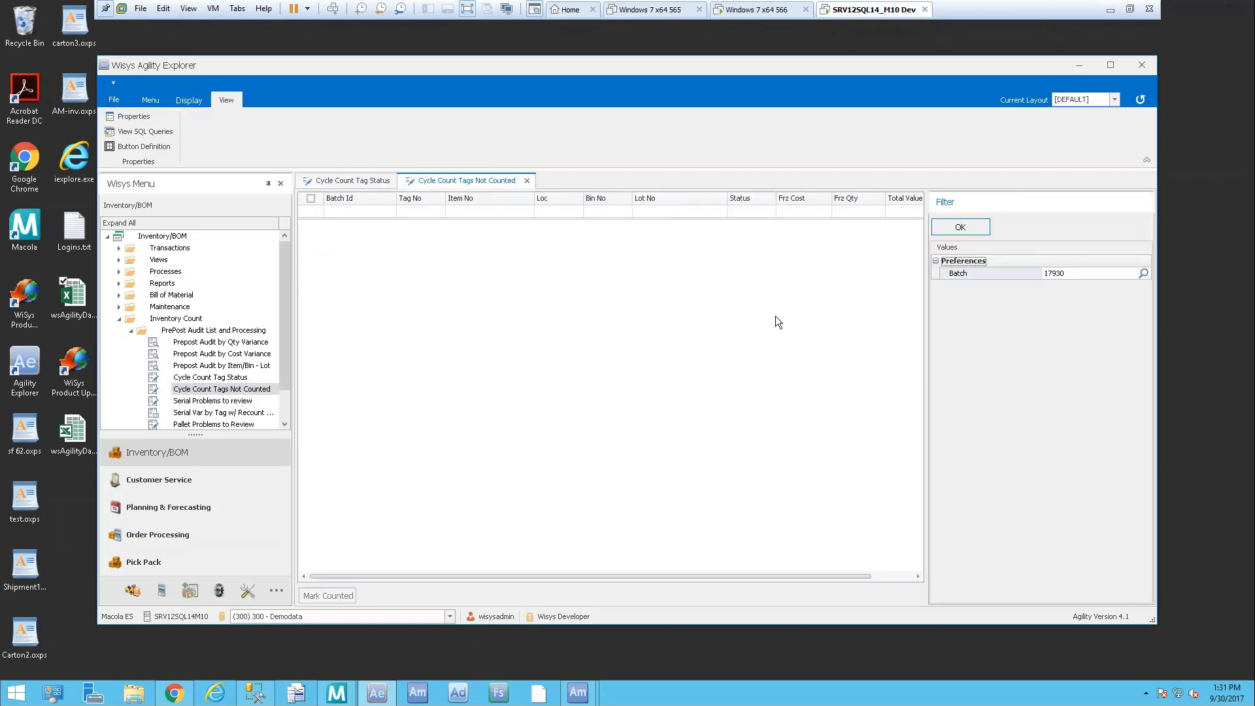
Filter the Tags Not Counted report to batch 170930-P, after first trying 170930-A
click(1143, 273)
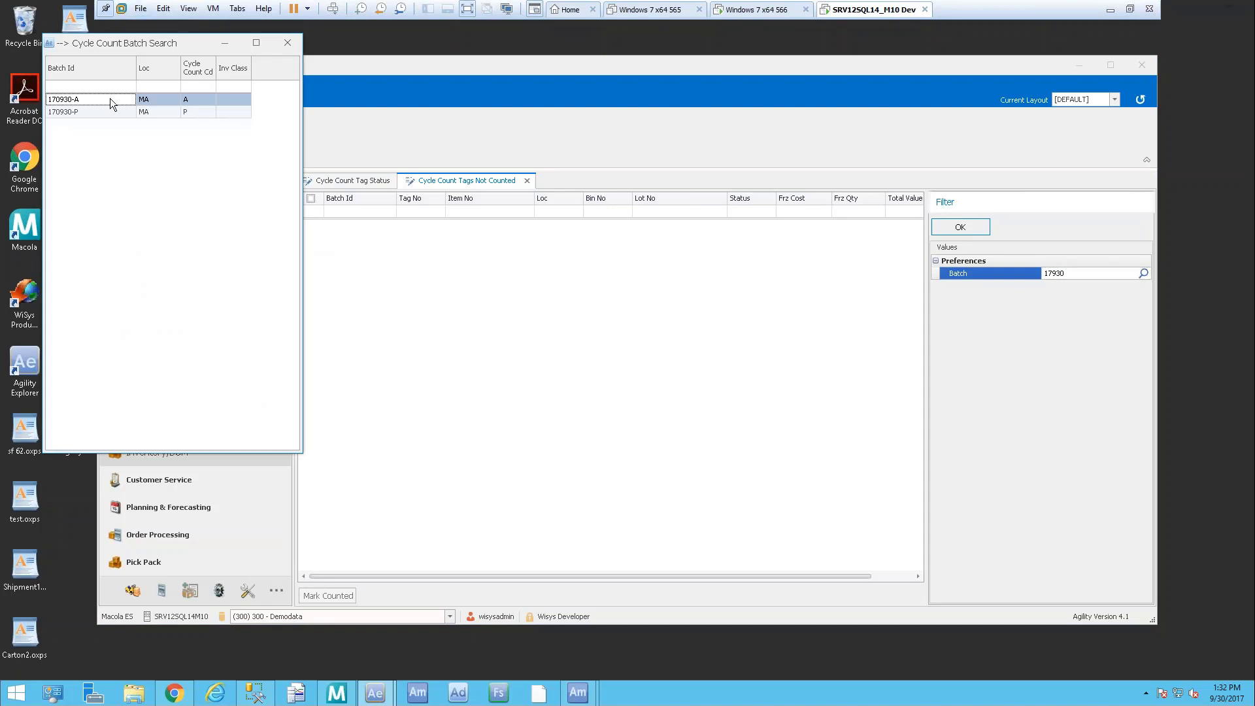
double_click(110, 98)
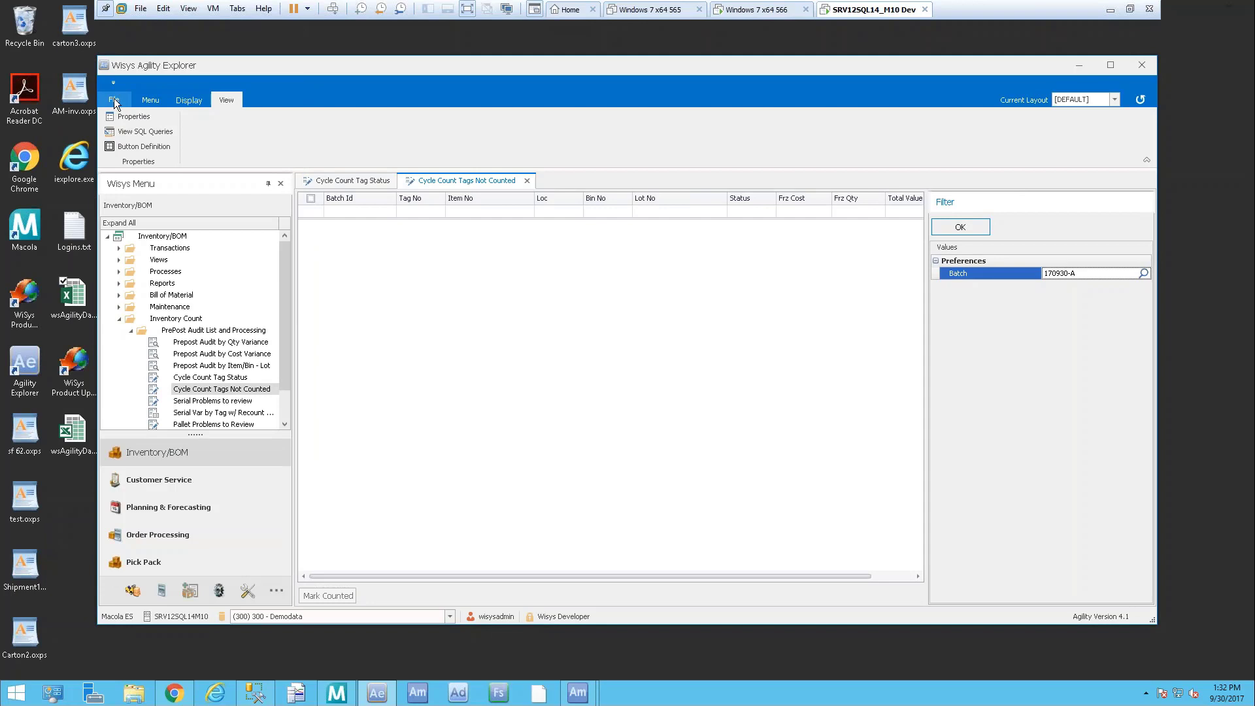
click(978, 228)
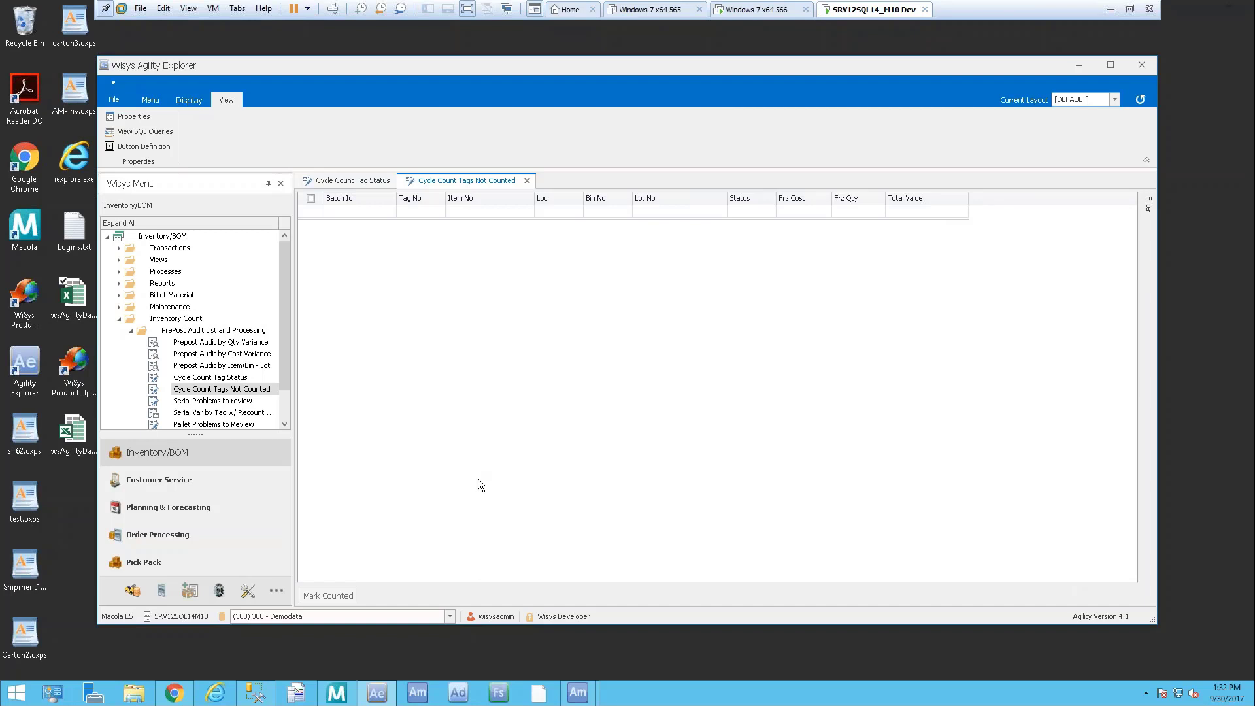
click(1151, 206)
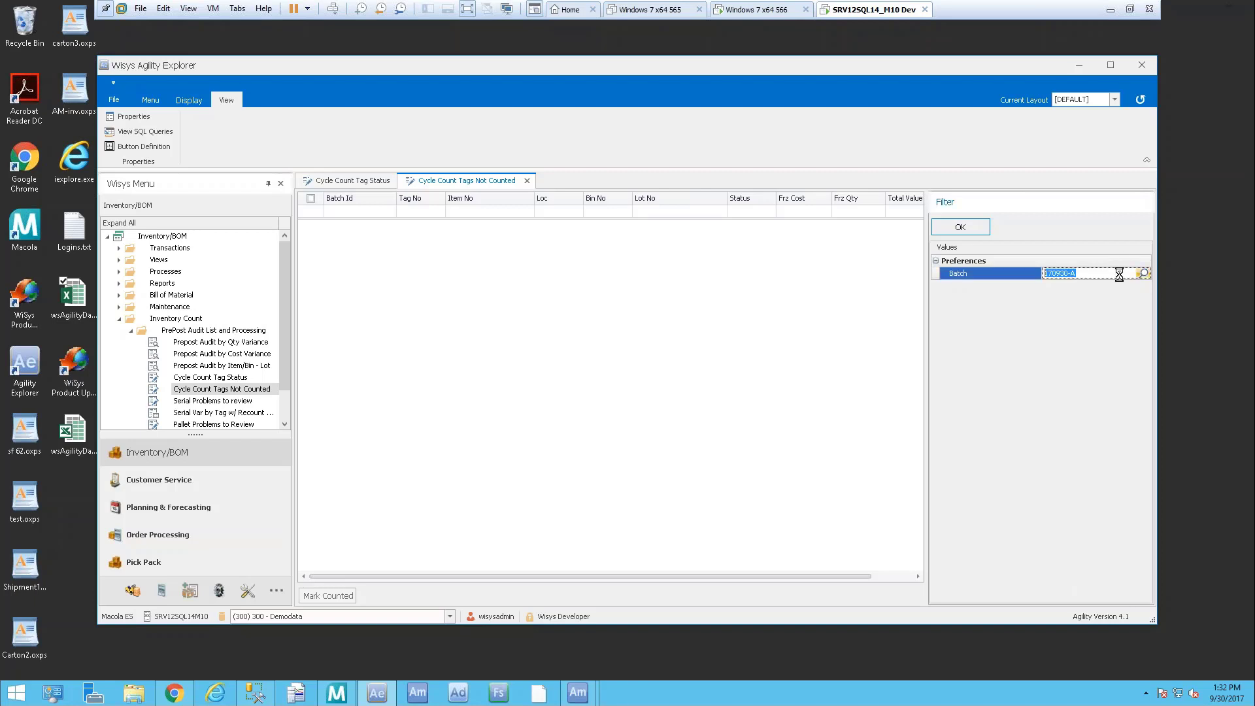
click(1143, 274)
double_click(111, 113)
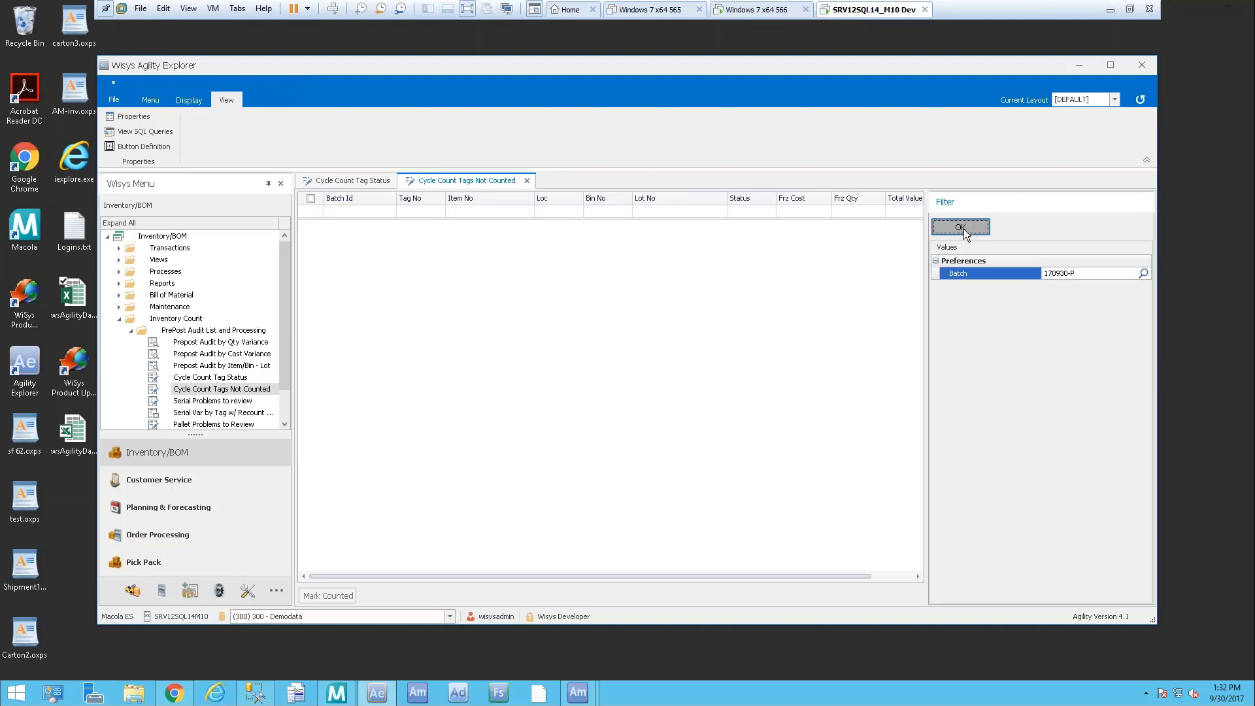
click(964, 229)
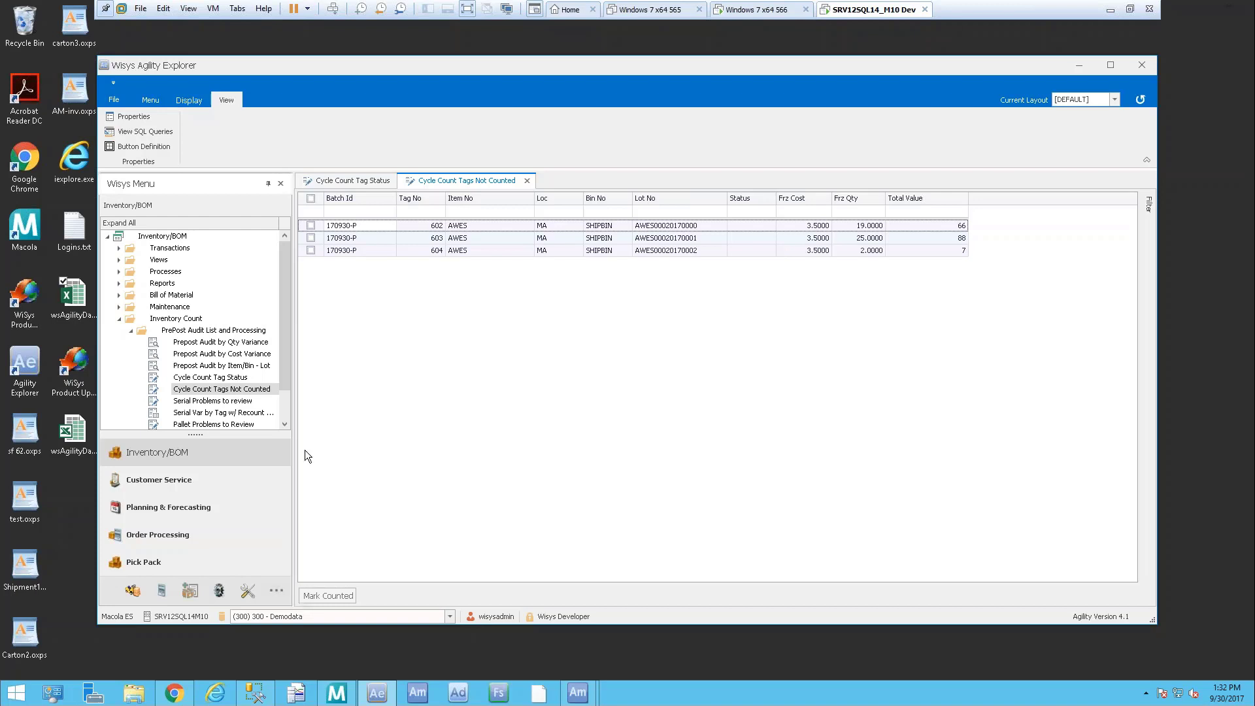
Tick tag 602 among uncounted tags 602–604, then close the report
click(312, 198)
click(311, 199)
click(311, 225)
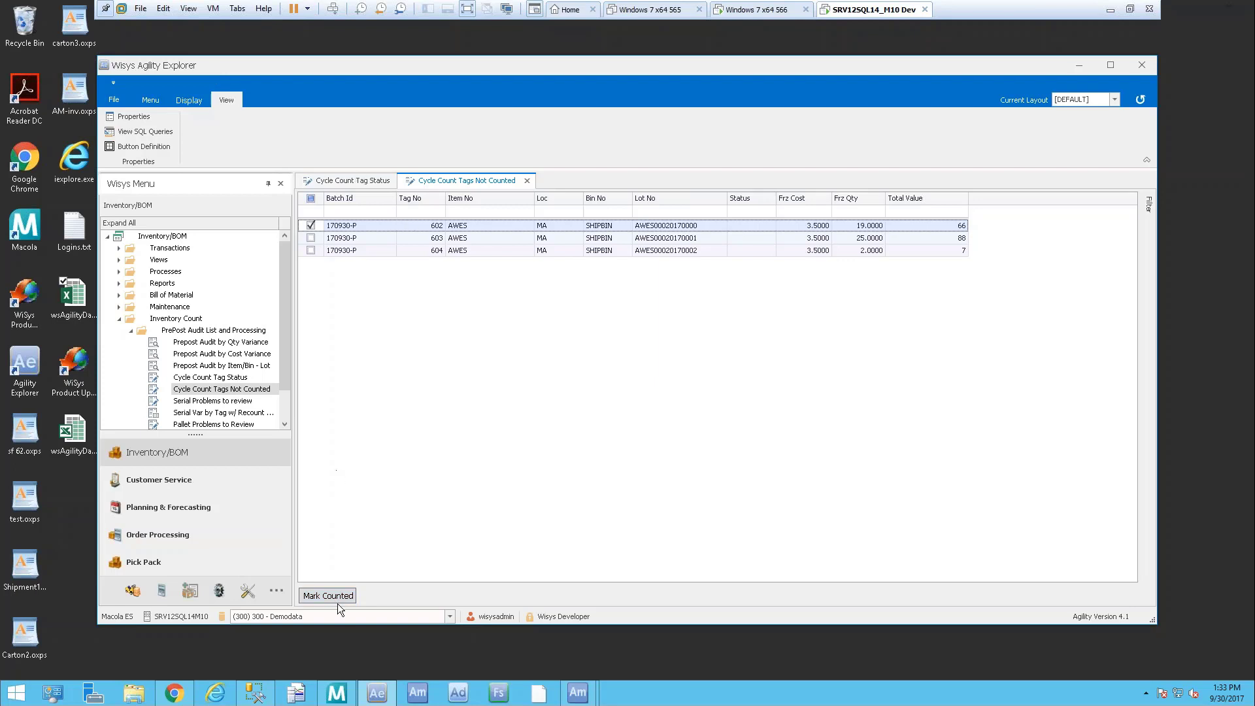
click(527, 181)
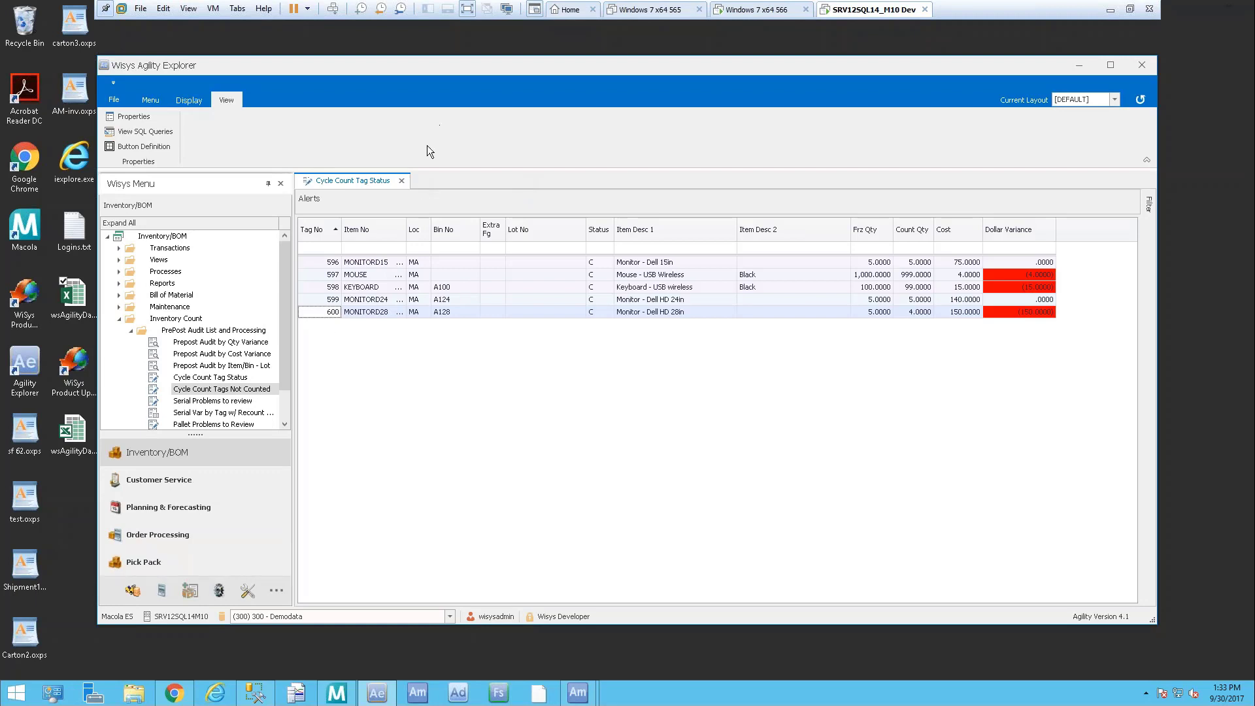
Close Tag Status and run Prepost Audit by Qty Variance filtered to batch 170930-A
click(403, 181)
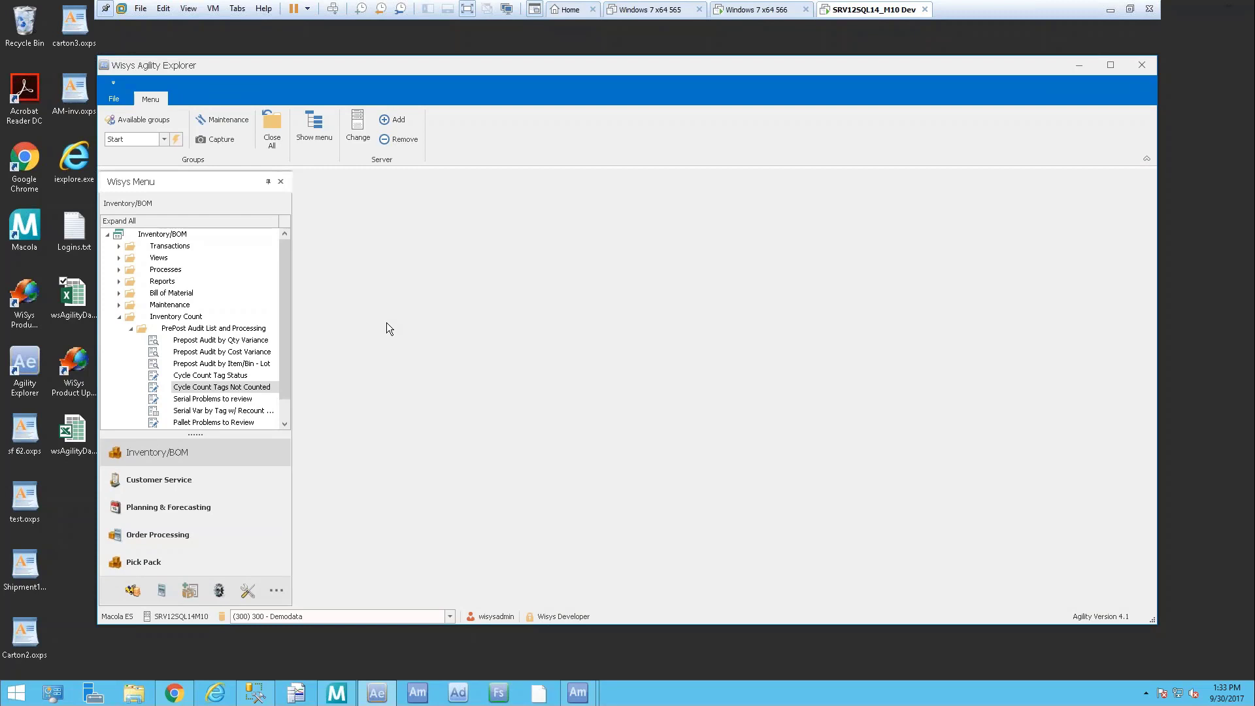
click(260, 341)
double_click(260, 341)
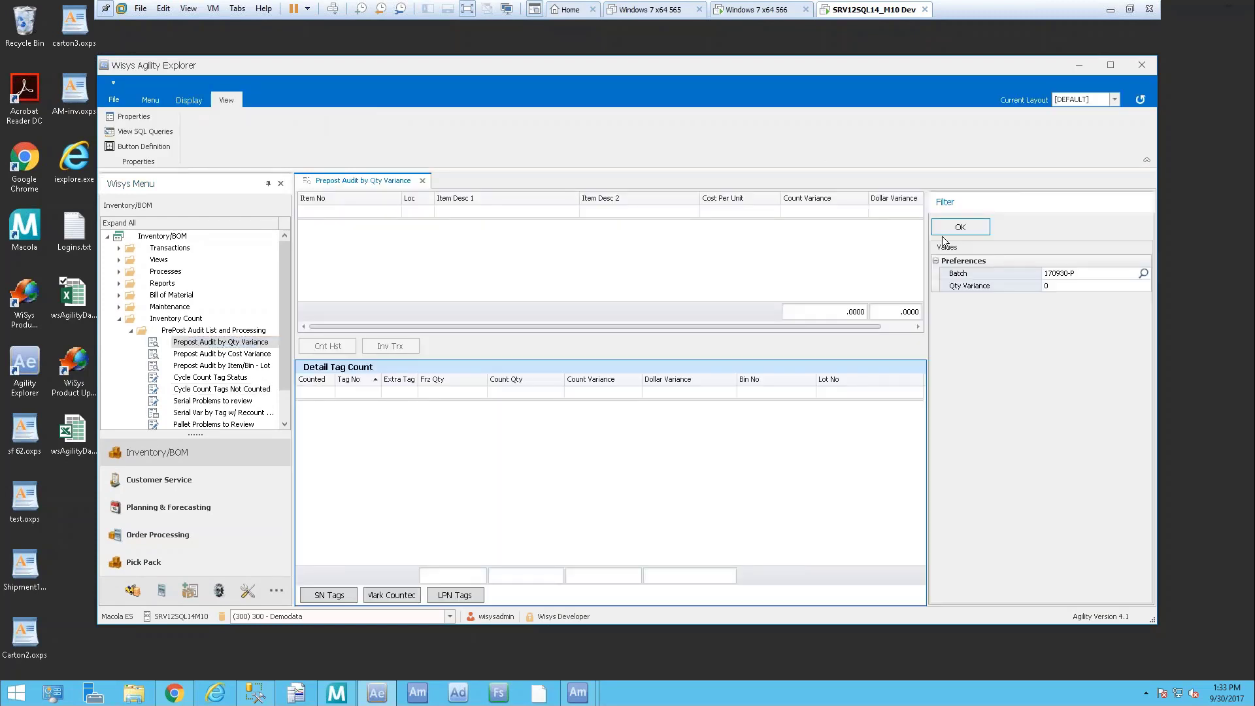
click(1144, 273)
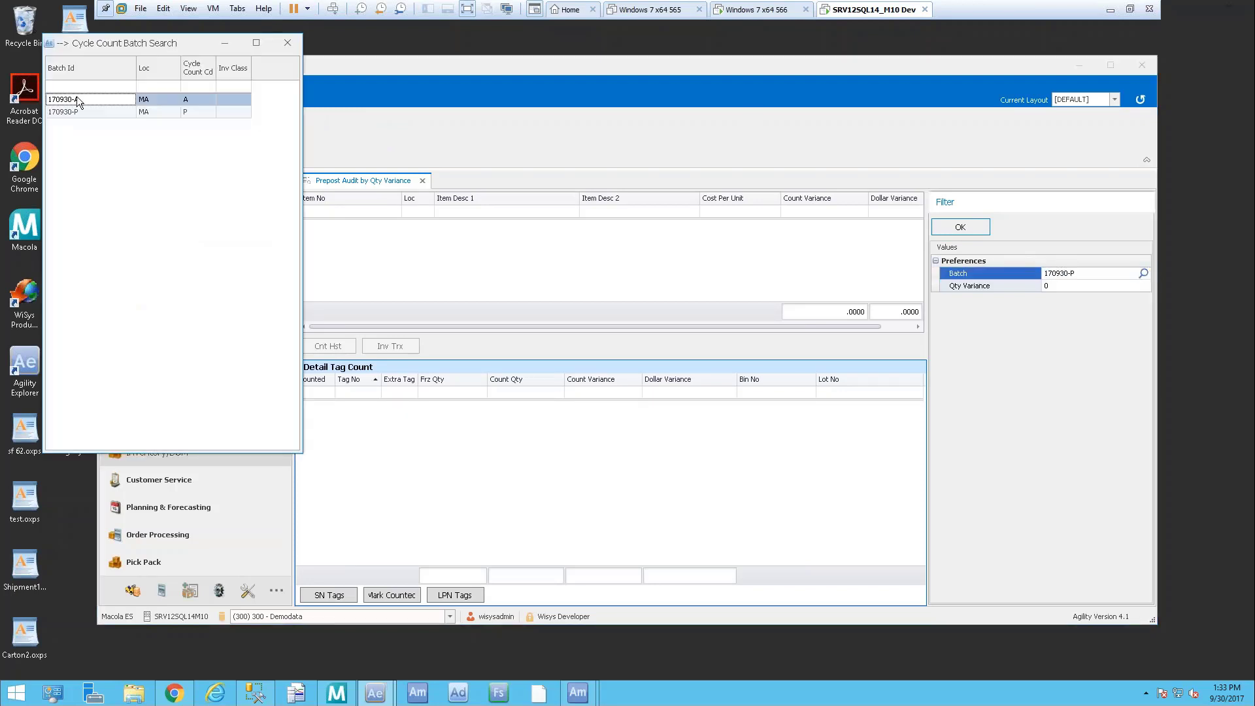
double_click(77, 99)
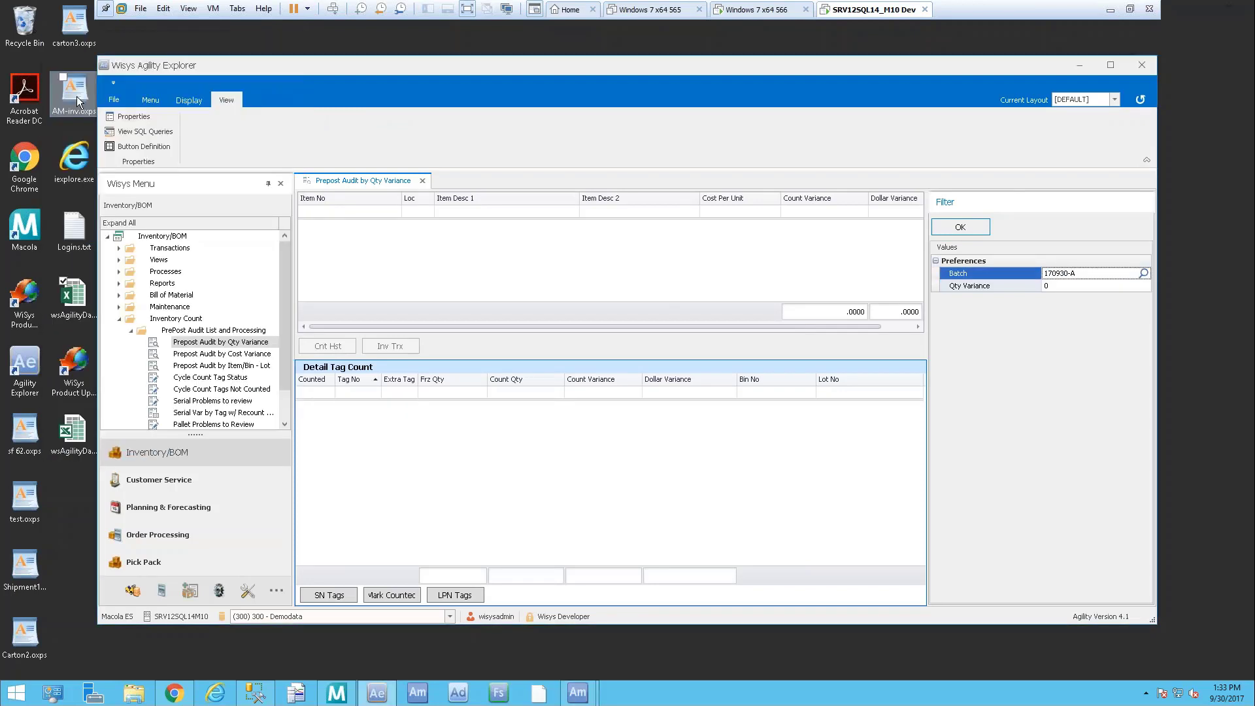
click(1049, 286)
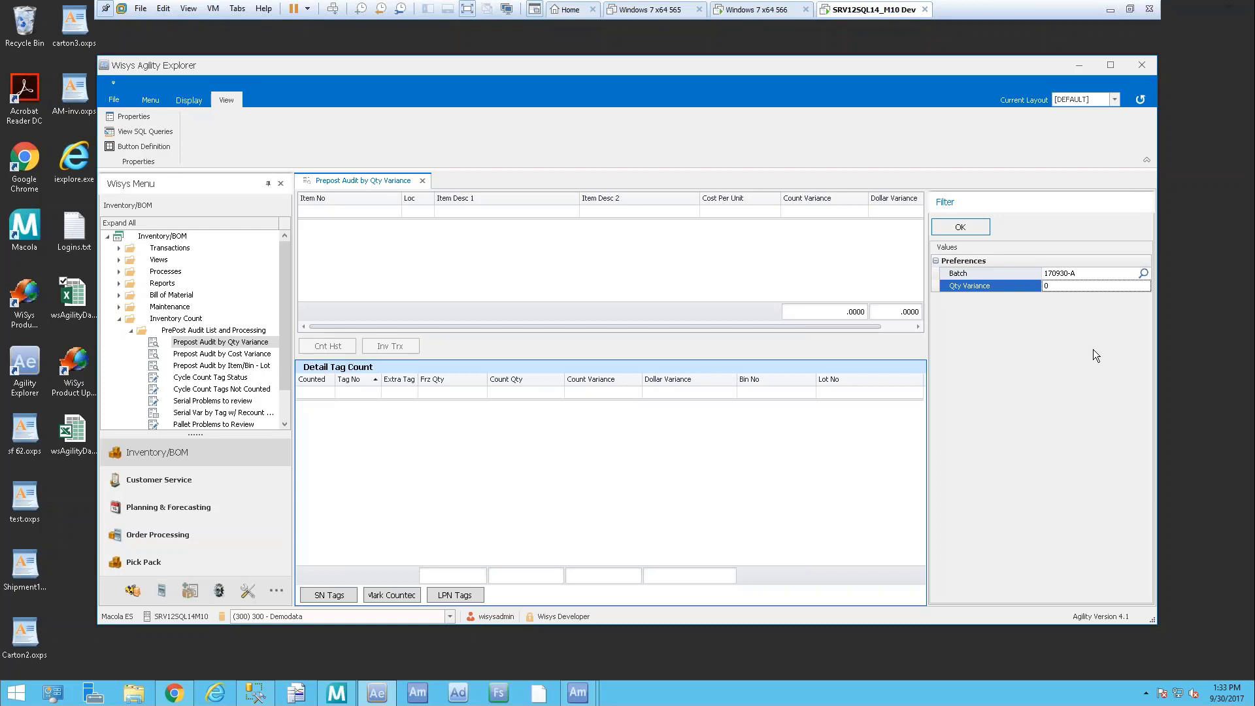
click(961, 228)
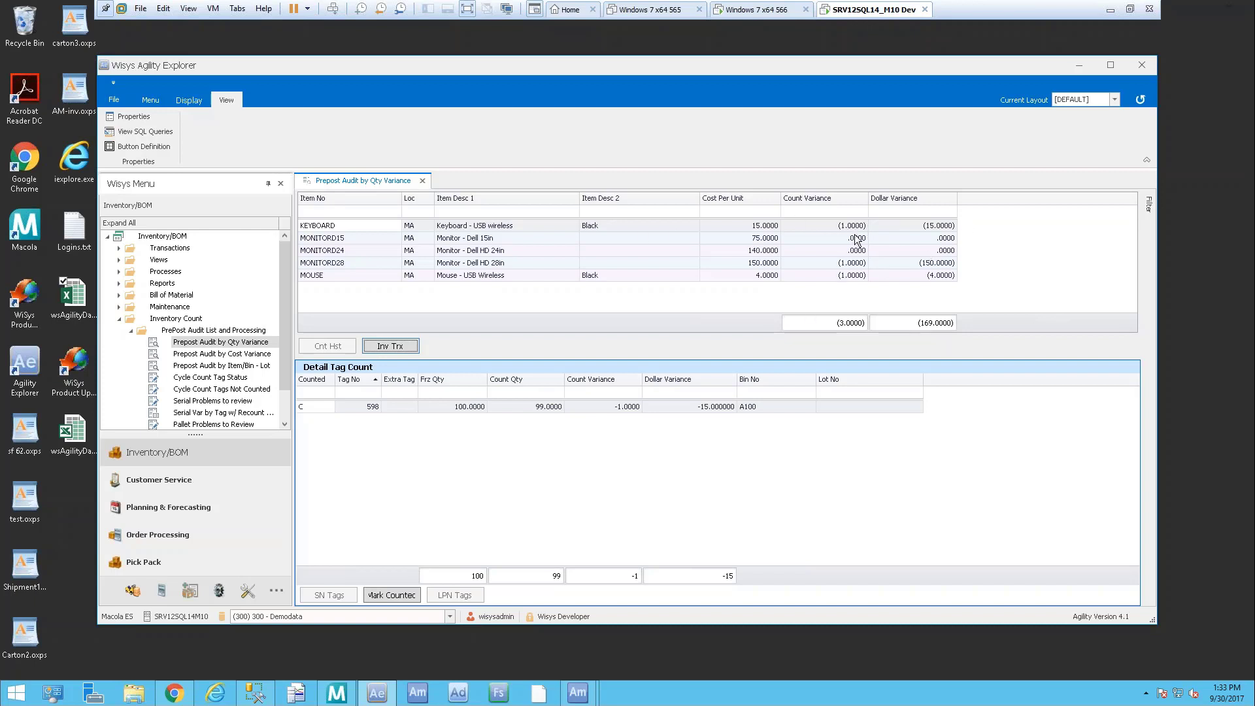
Inspect KEYBOARD's count and dollar variances and MOUSE's tag count details
click(857, 229)
click(948, 227)
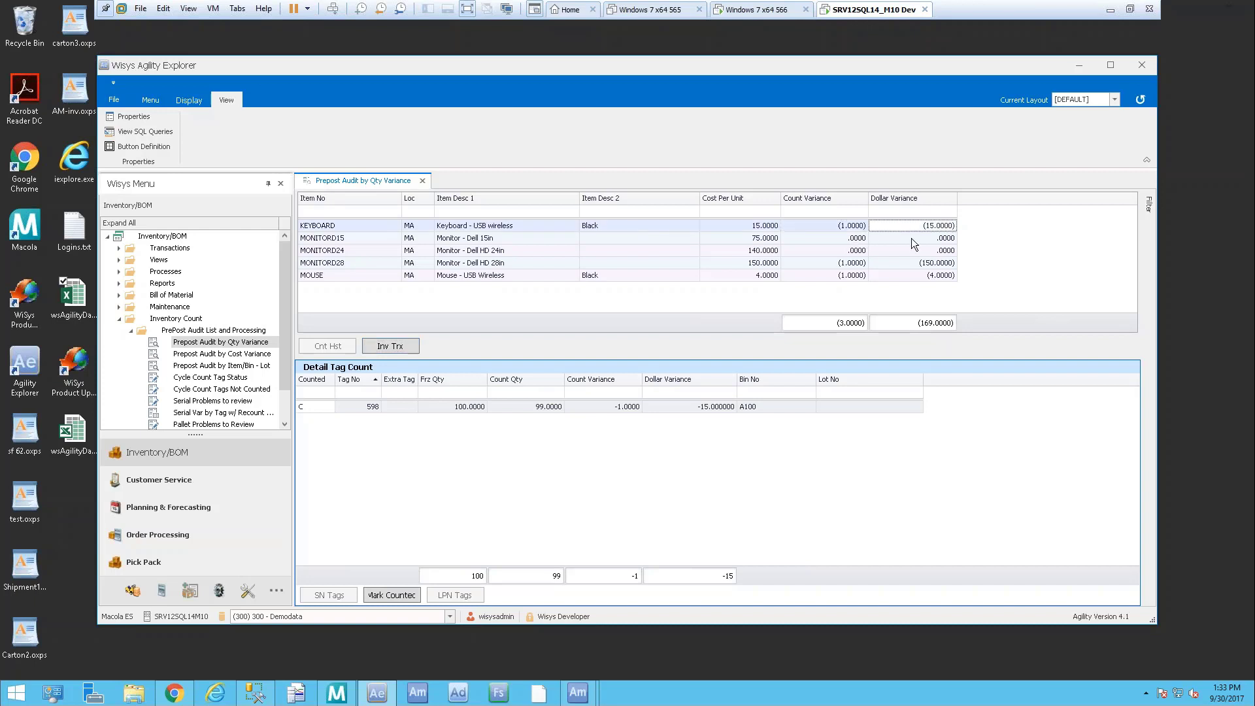
click(844, 278)
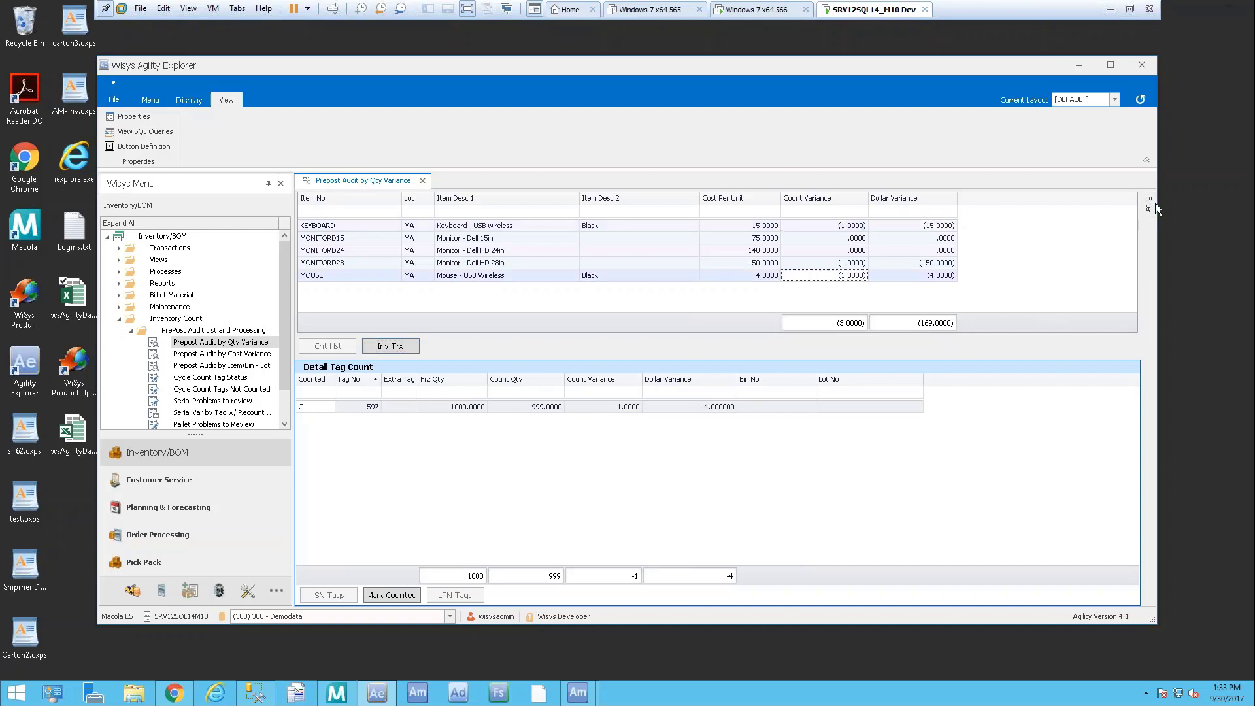
click(1149, 206)
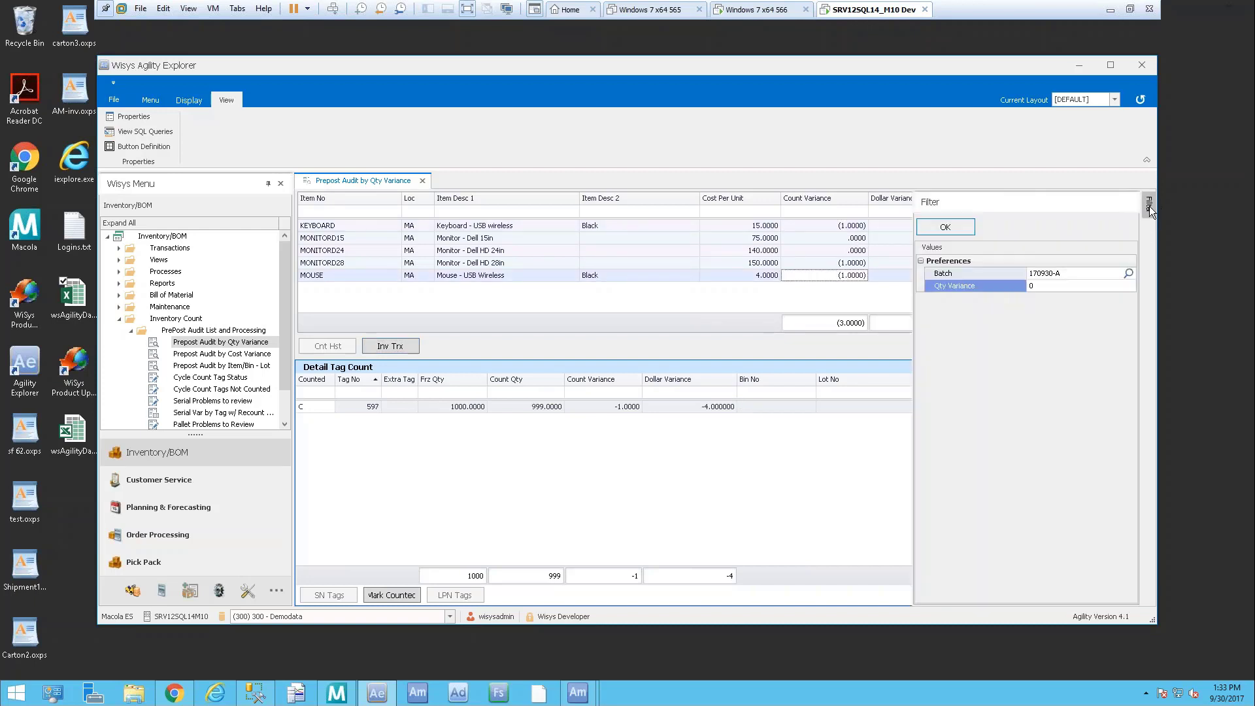
Set the Qty Variance filter to 1 and view MONITORD28's tag 600 detail (4 counted of 5)
click(1099, 286)
text(1)
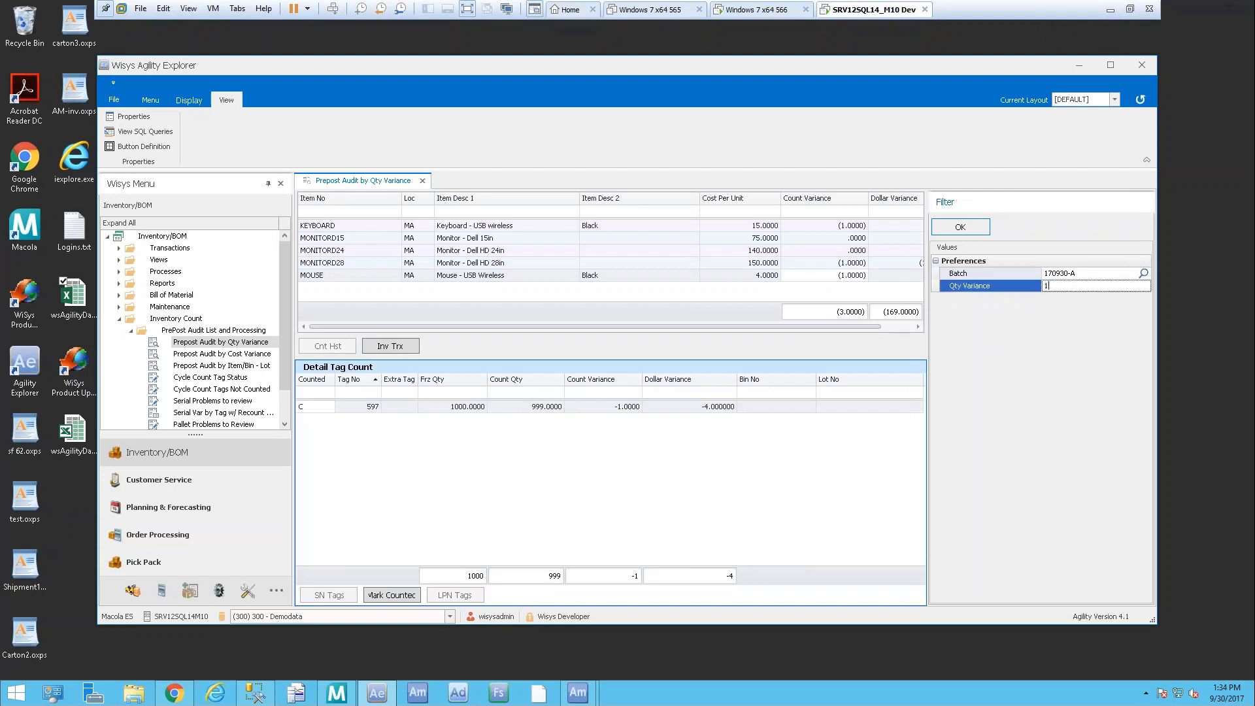
key(Return)
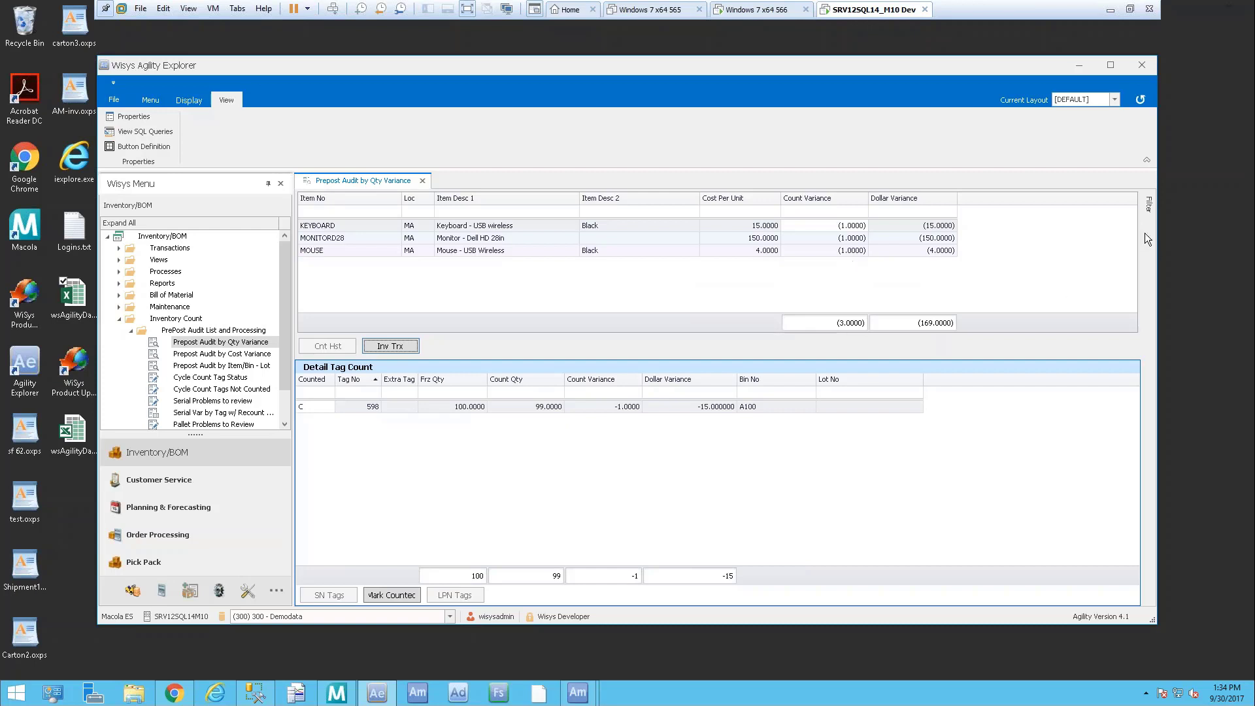
click(1149, 207)
click(374, 241)
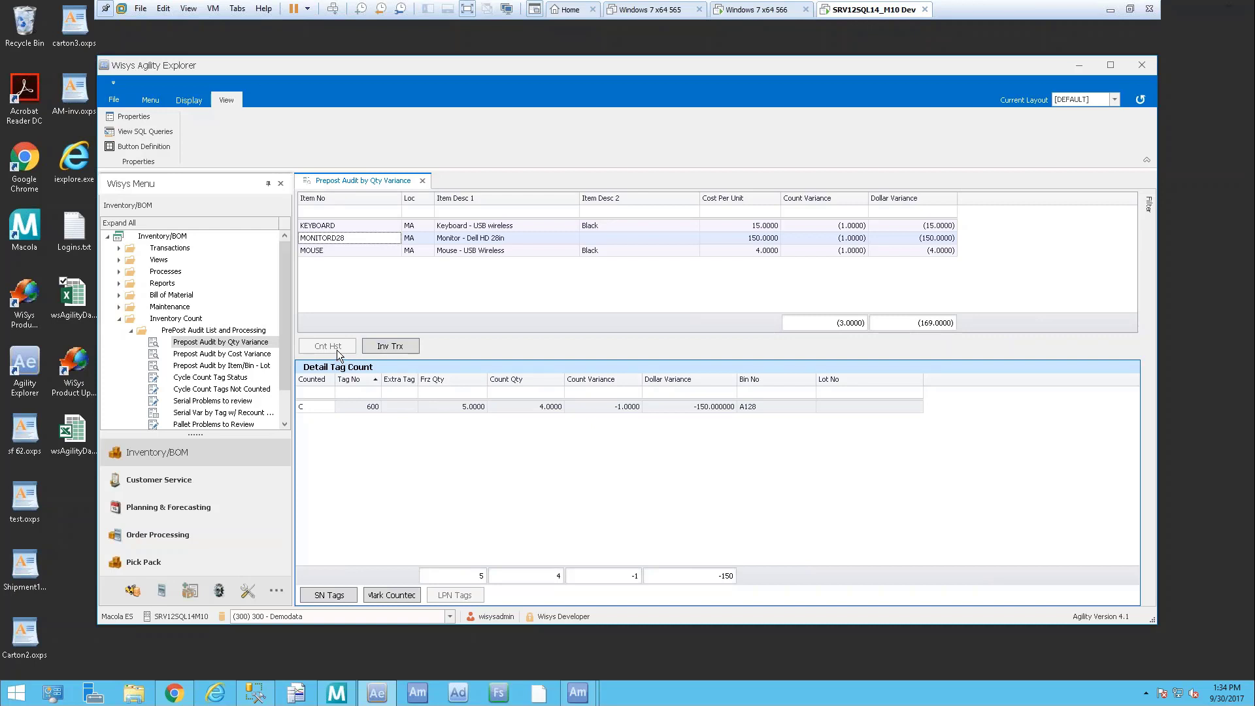
click(395, 348)
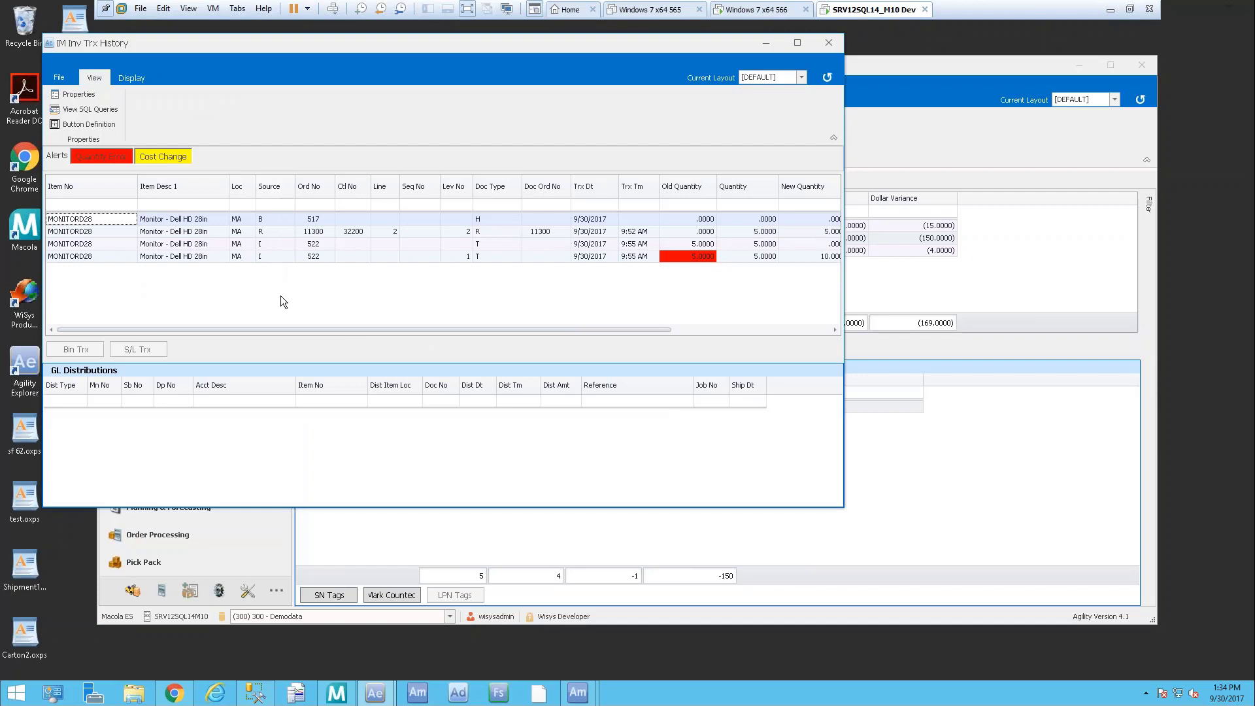
drag(378, 329, 263, 323)
click(829, 43)
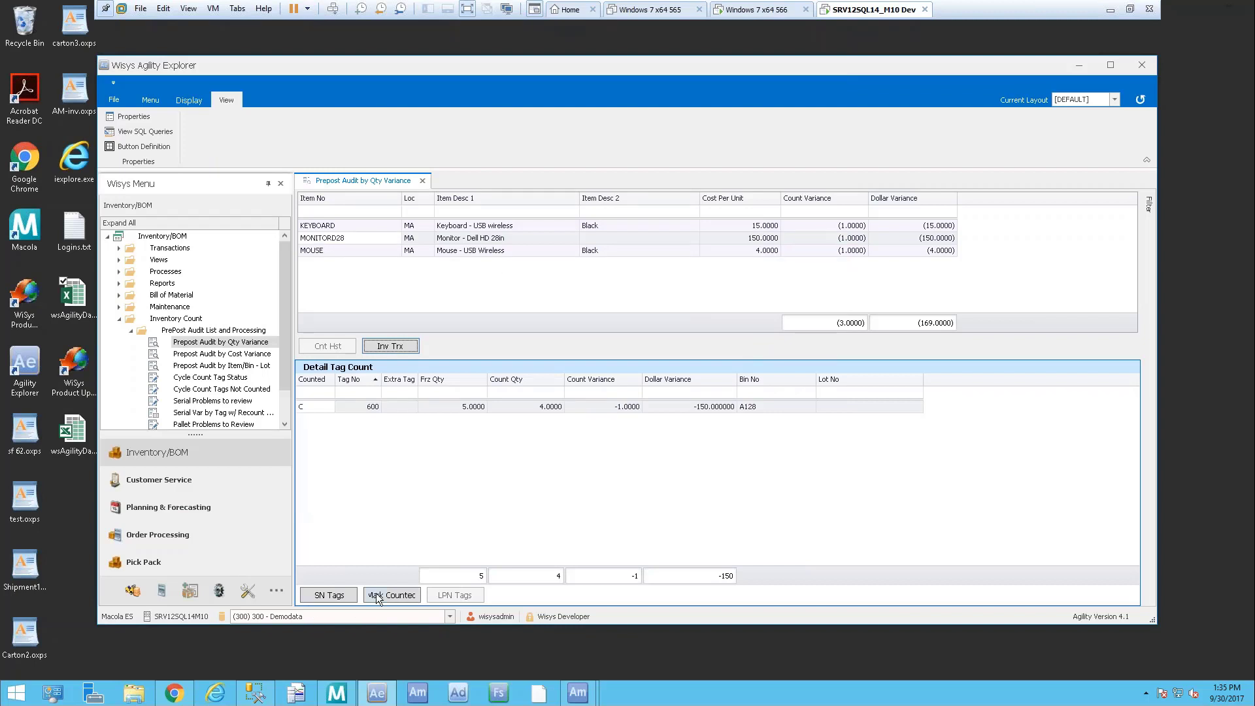
click(363, 238)
click(312, 407)
click(327, 595)
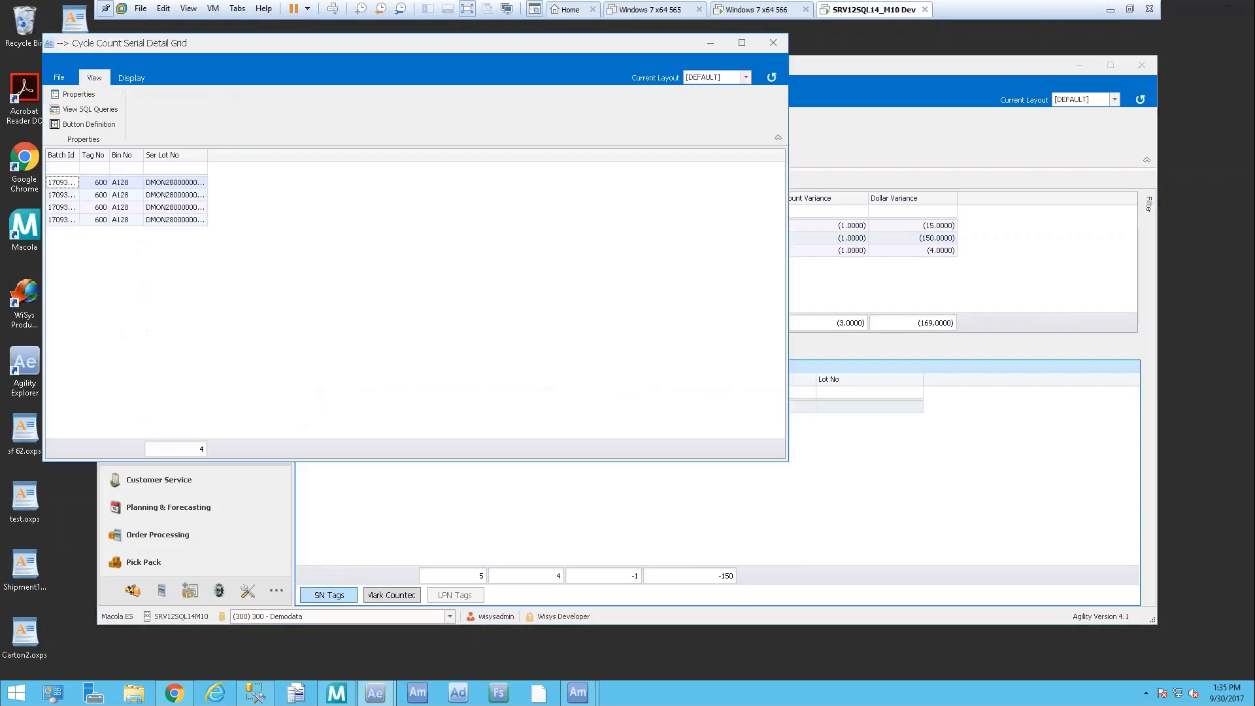
drag(80, 156, 110, 158)
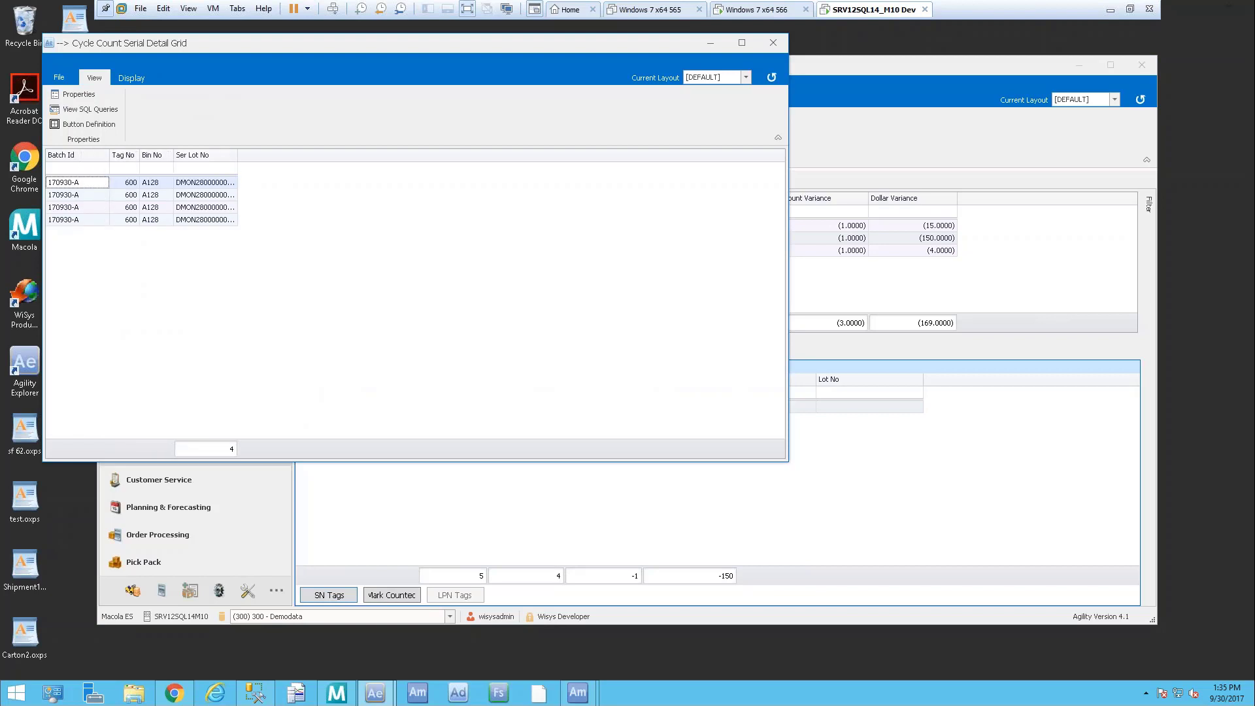
click(773, 43)
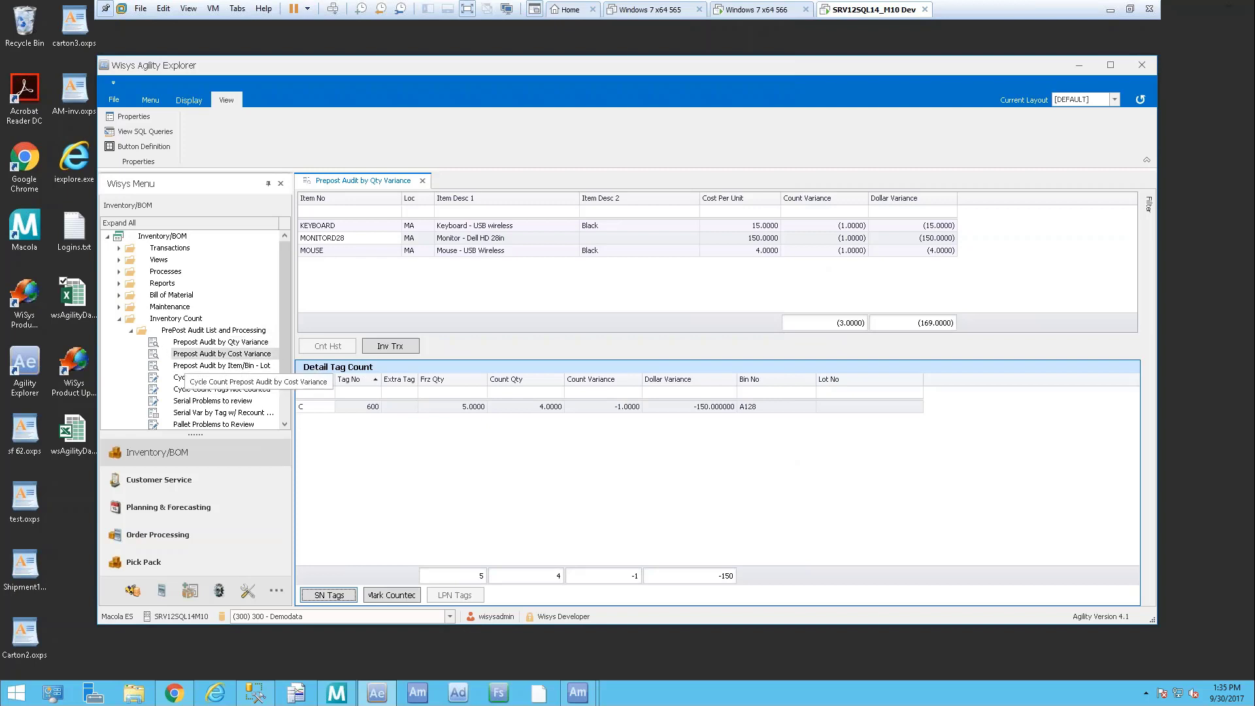
Open the Prepost Audit by Cost Variance report and filter it to batch 170930-A
double_click(196, 353)
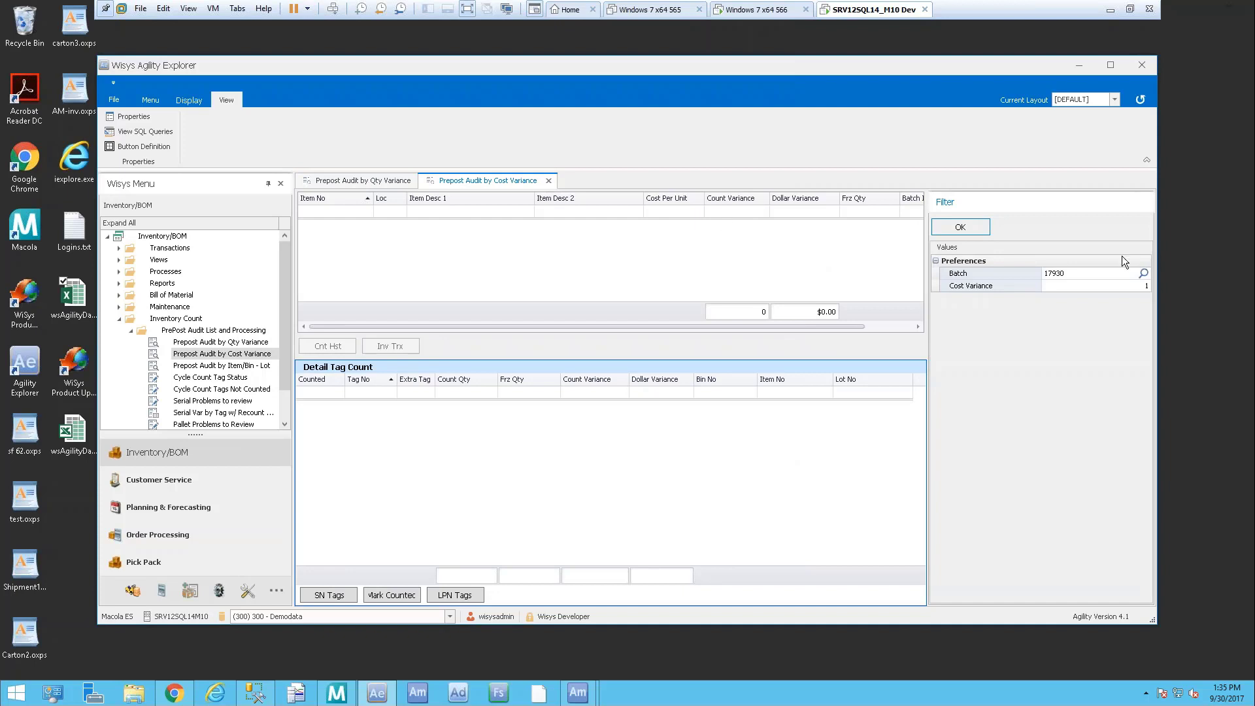
click(1146, 273)
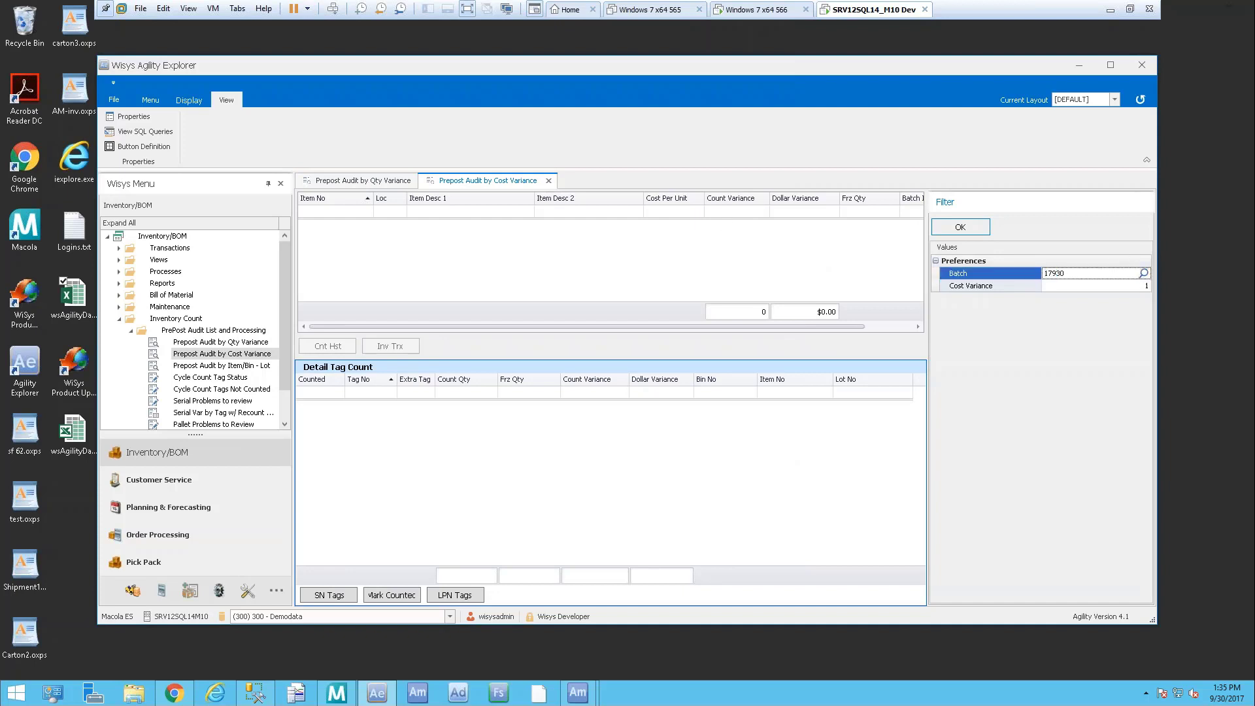
click(1144, 273)
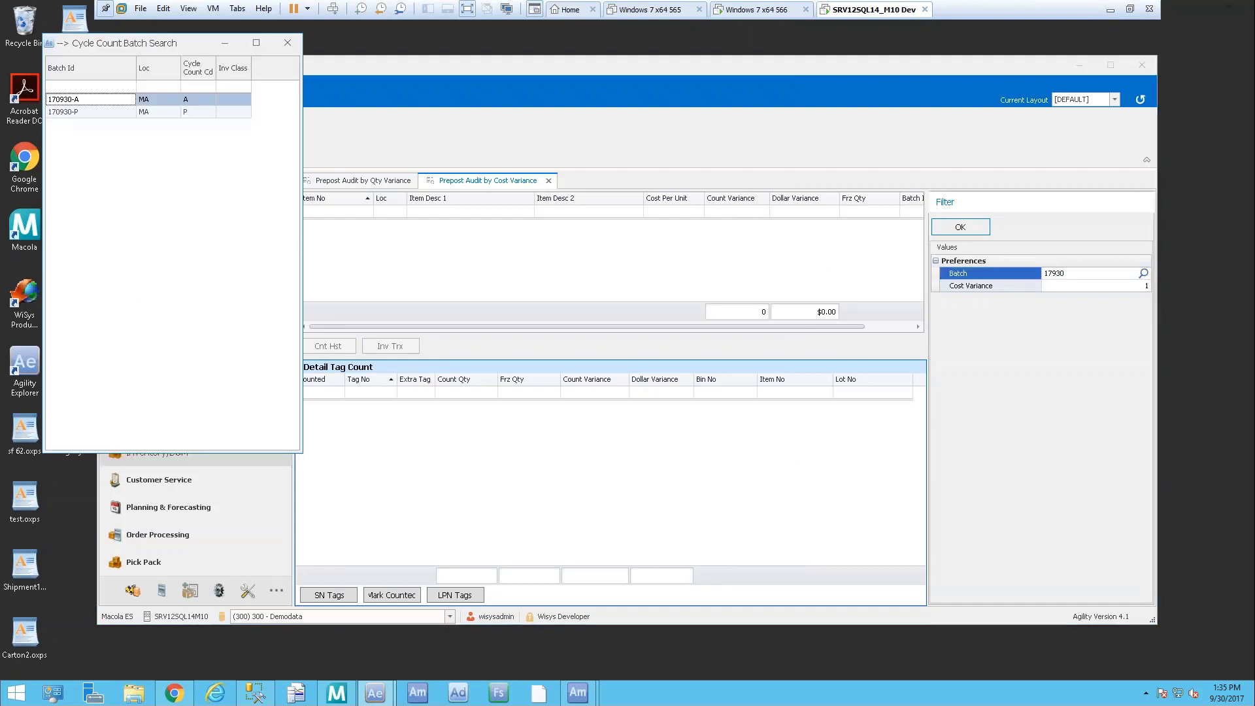
double_click(93, 100)
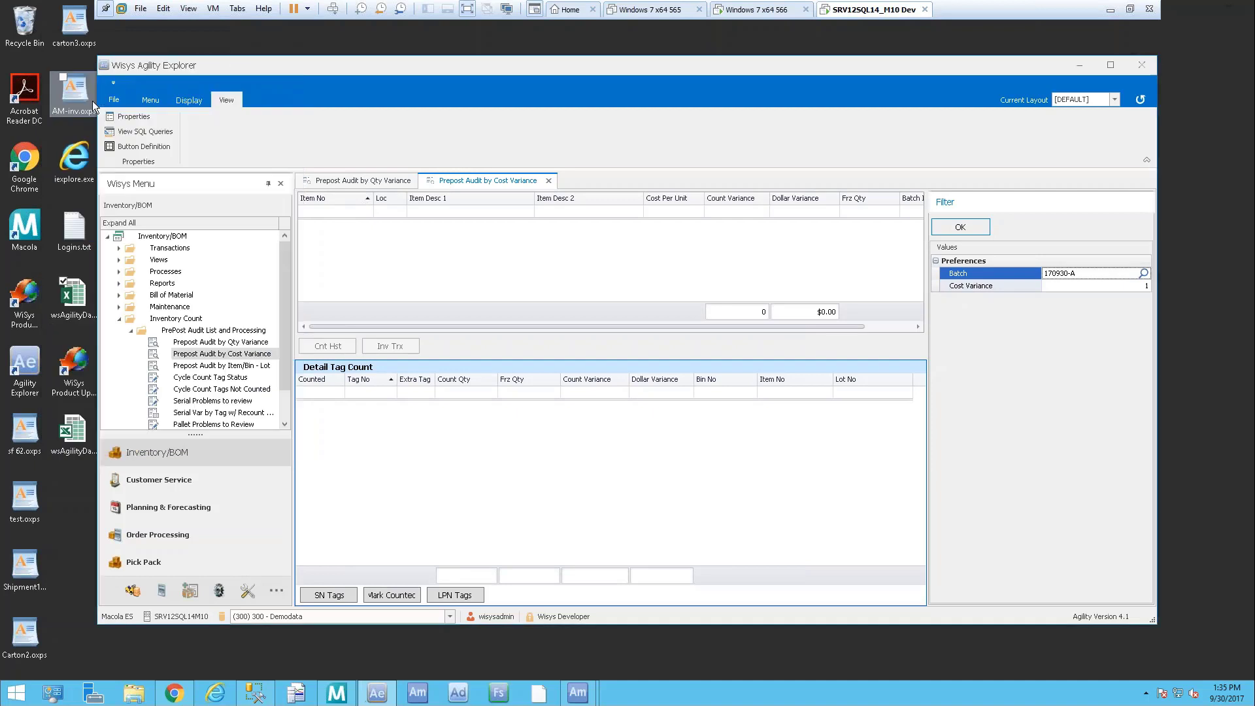
Set the Cost Variance filter to 10 and rerun the audit, leaving KEYBOARD and MONITORD28
click(1132, 286)
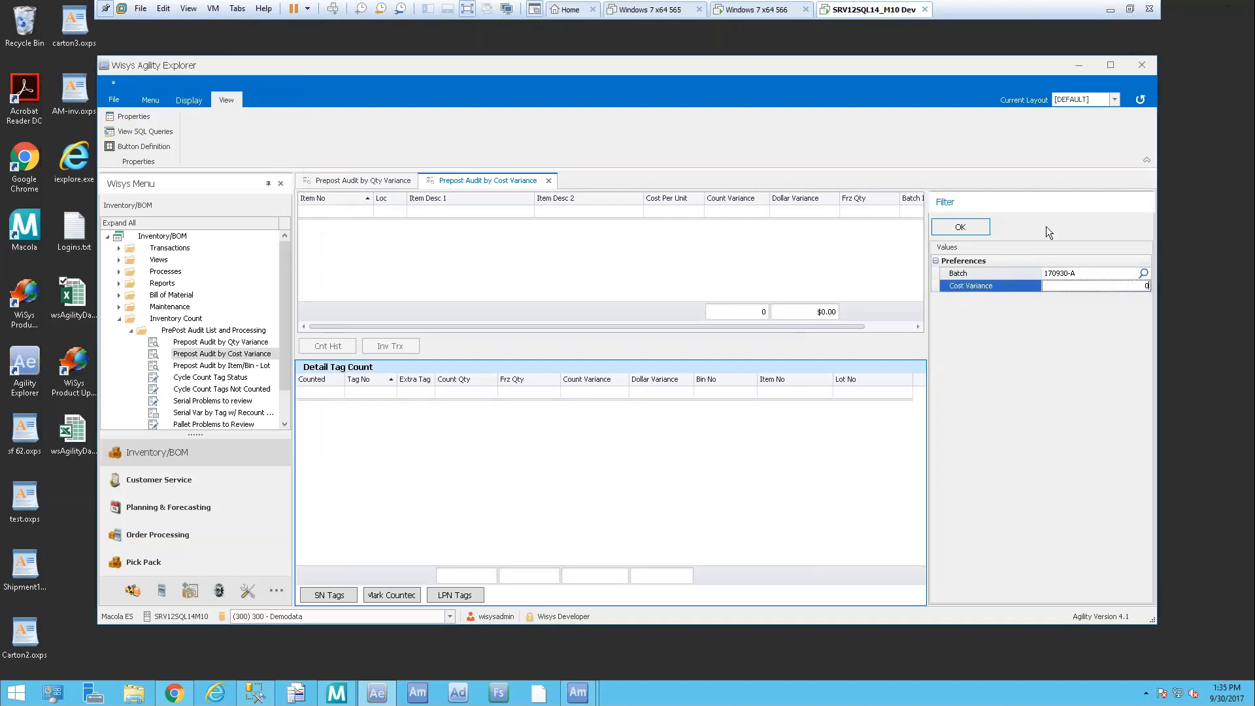
click(977, 226)
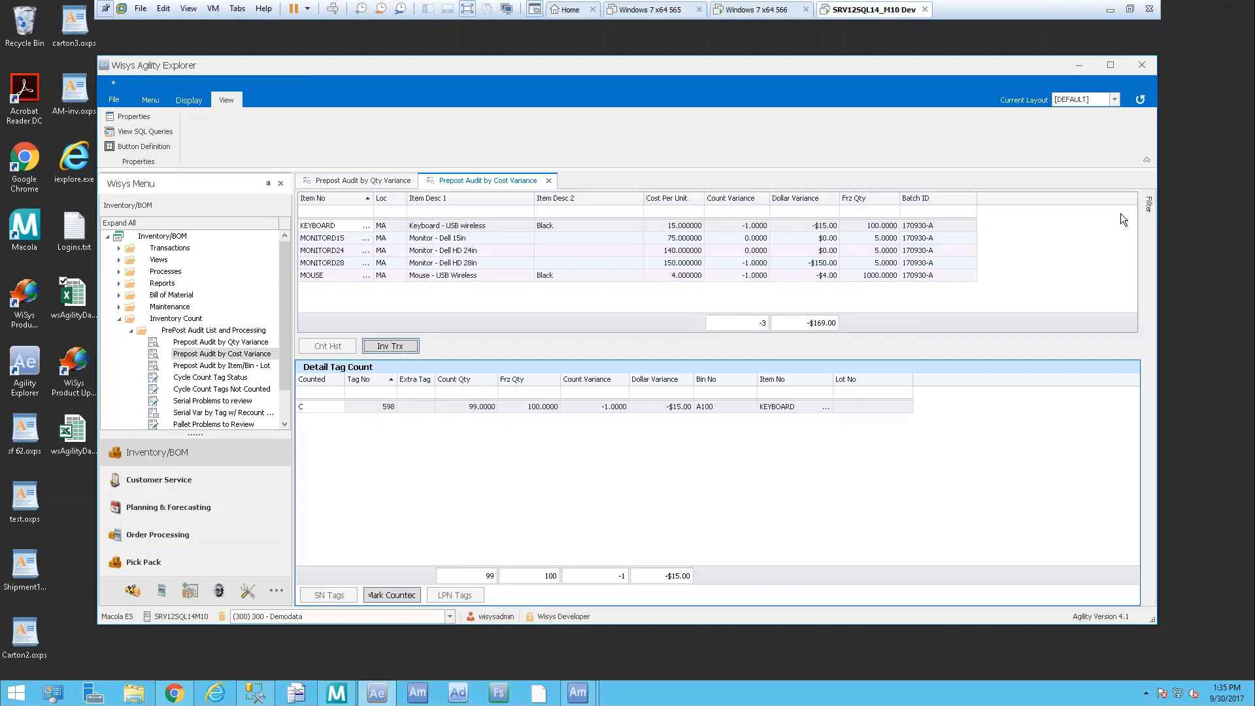
click(1148, 203)
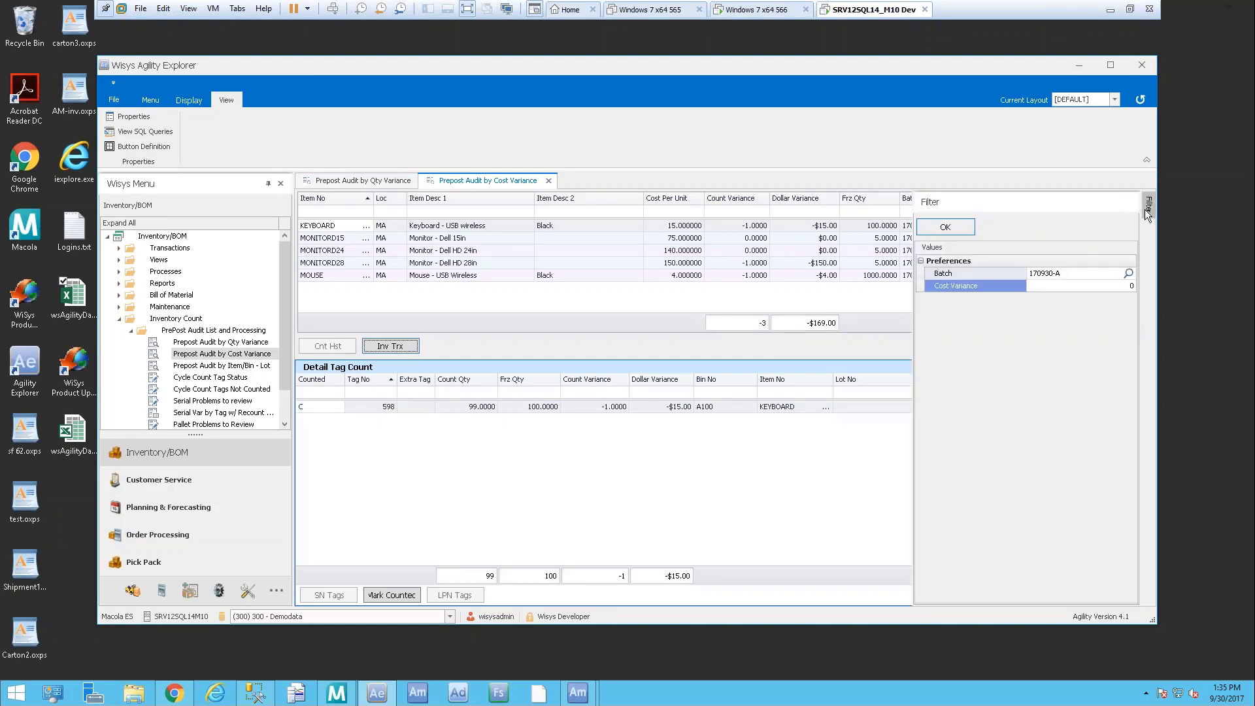
click(1111, 286)
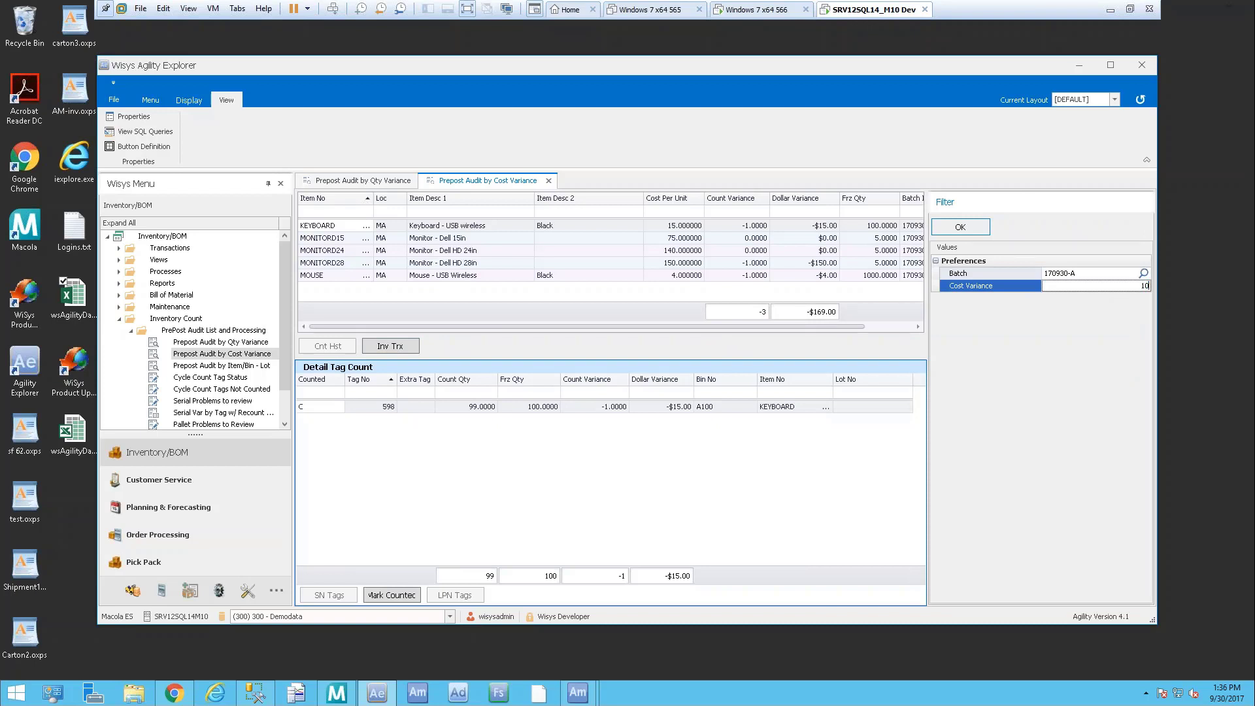
click(960, 227)
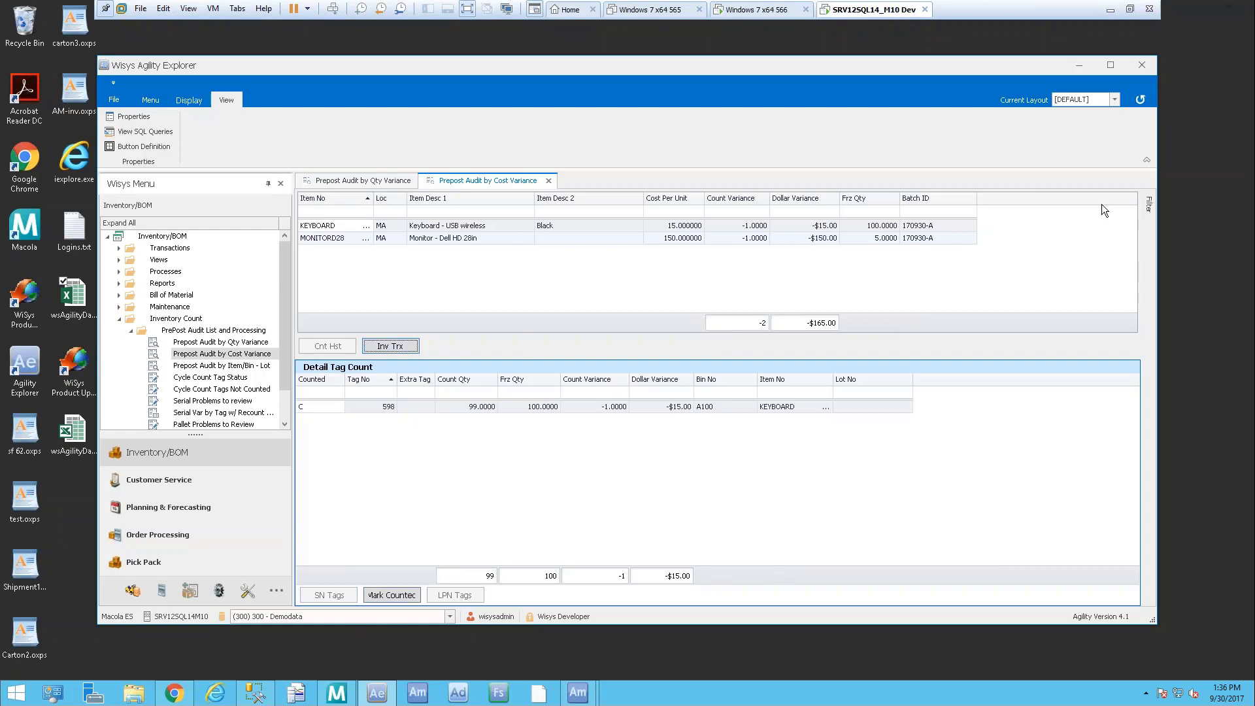
click(1148, 200)
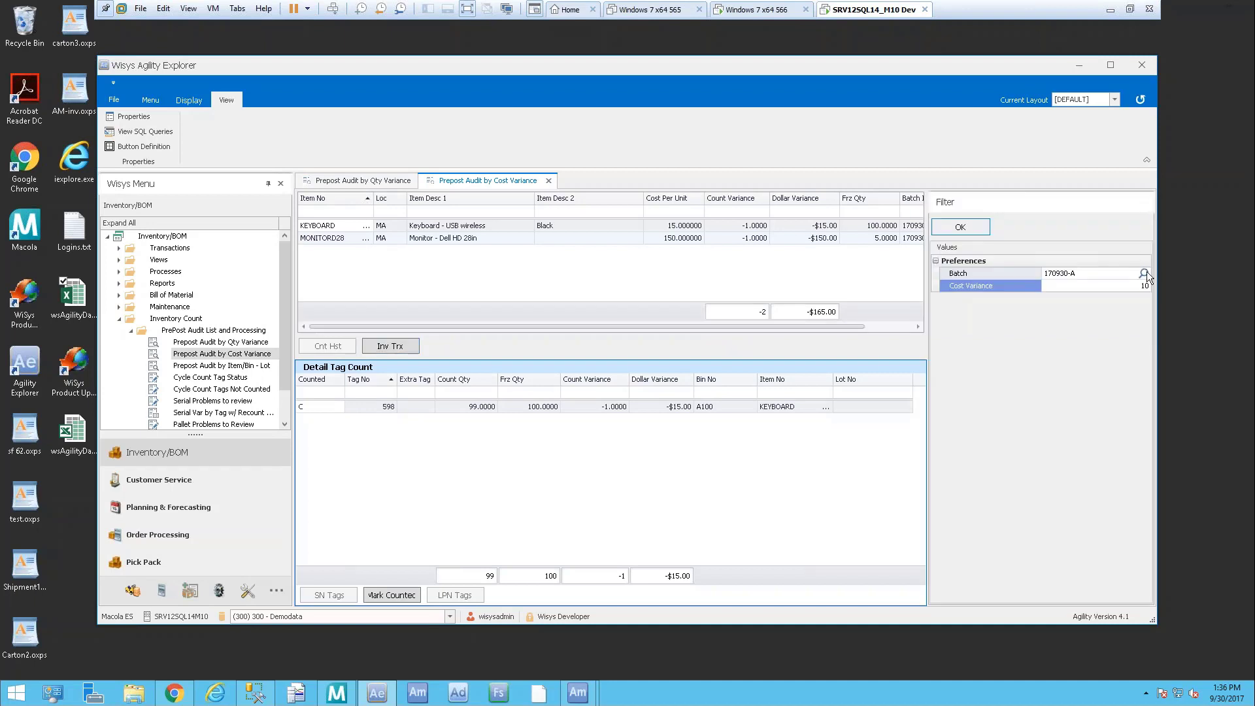
Run the cost variance audit for batch 170930-P with threshold 0 and show AWES's LPN tag details
click(1144, 274)
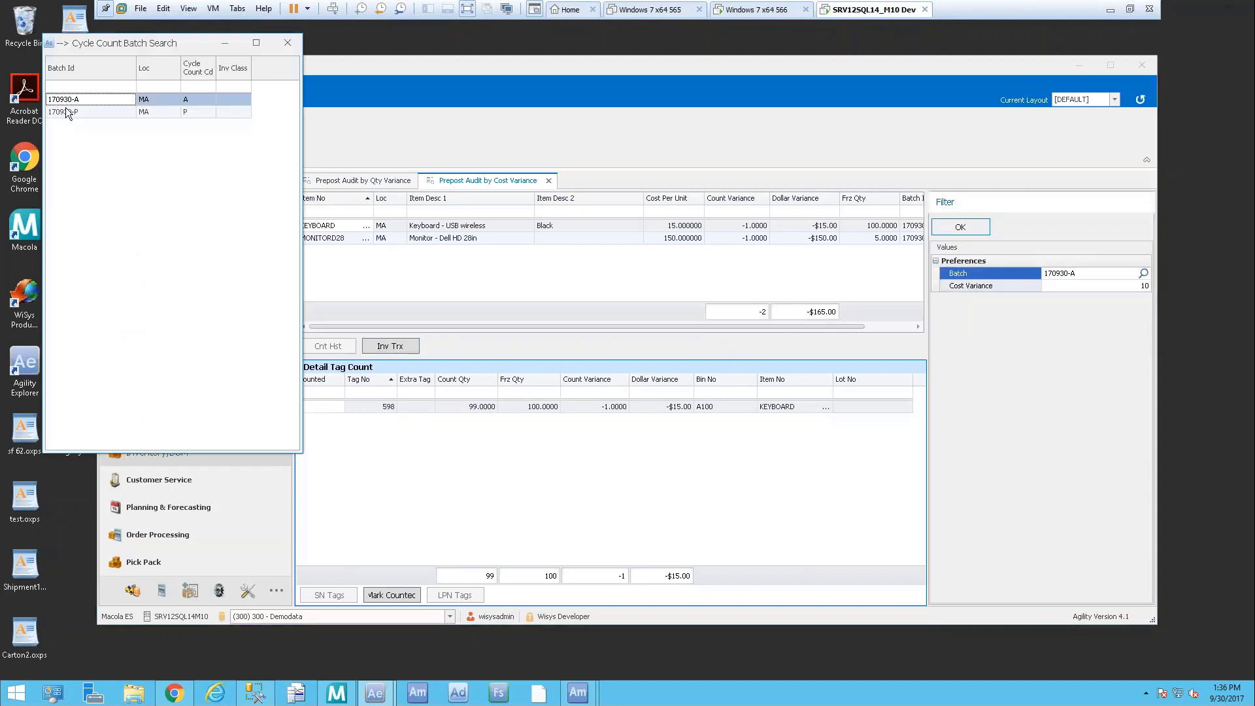
double_click(68, 113)
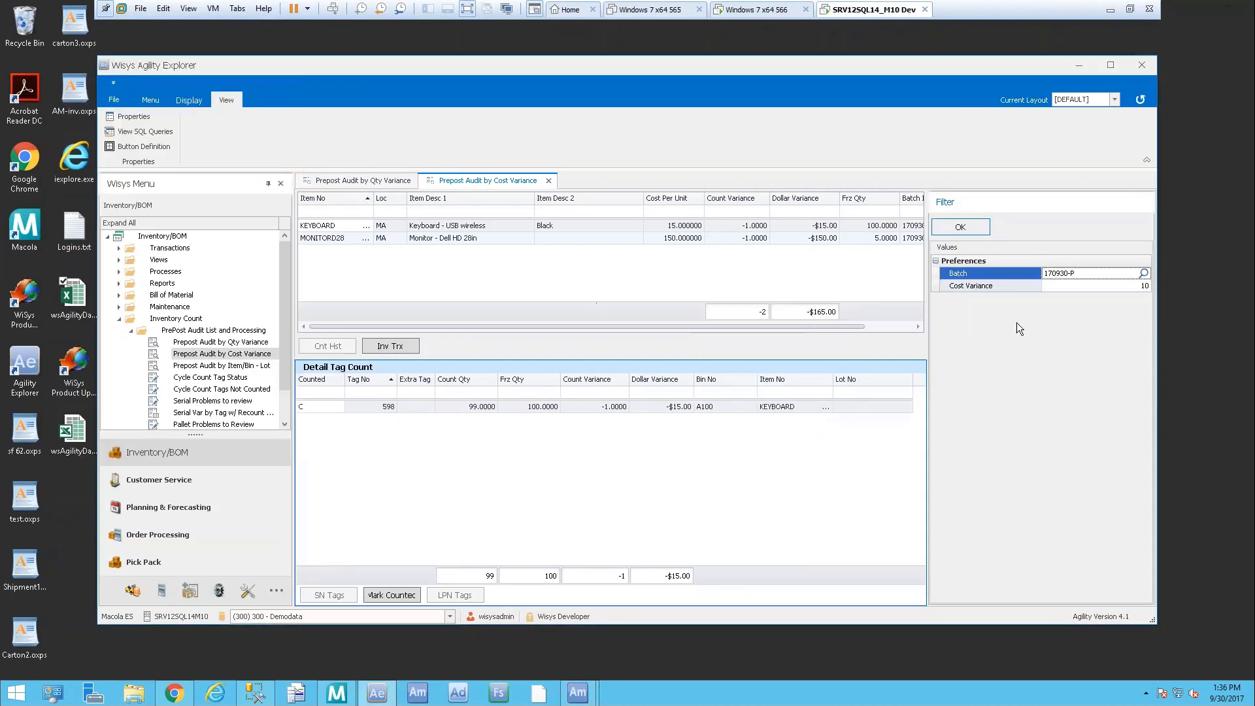
click(1143, 286)
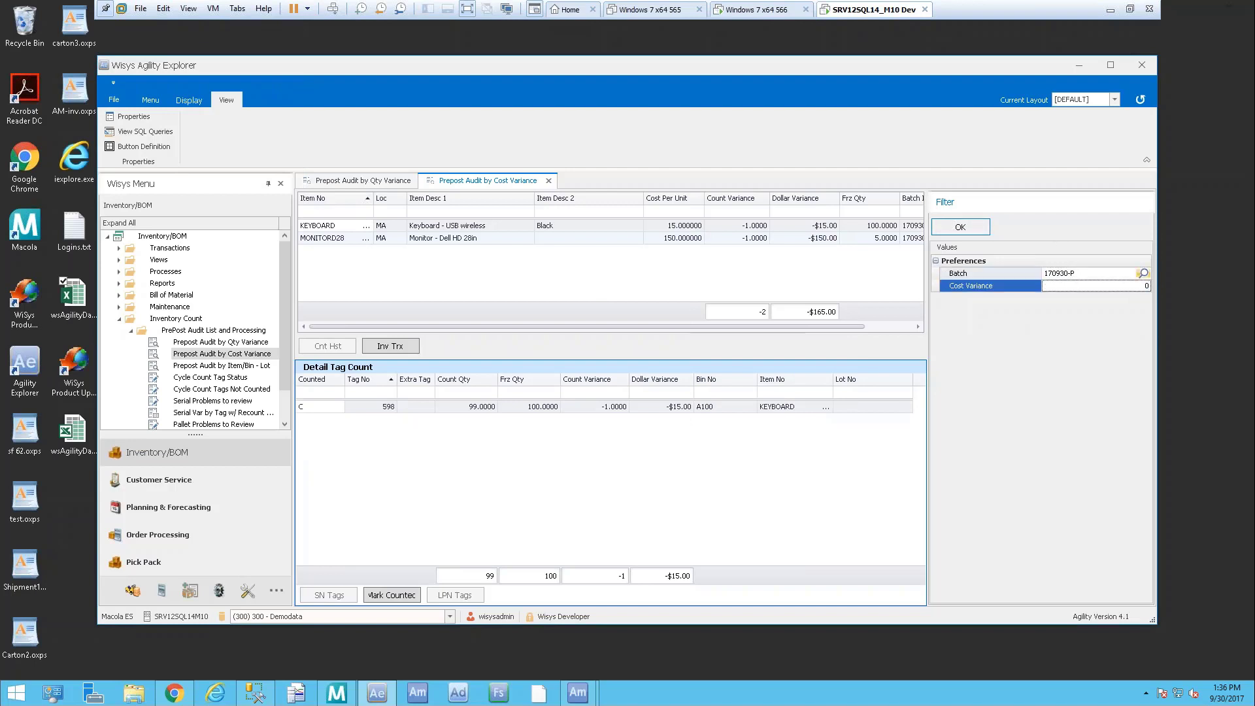
click(986, 232)
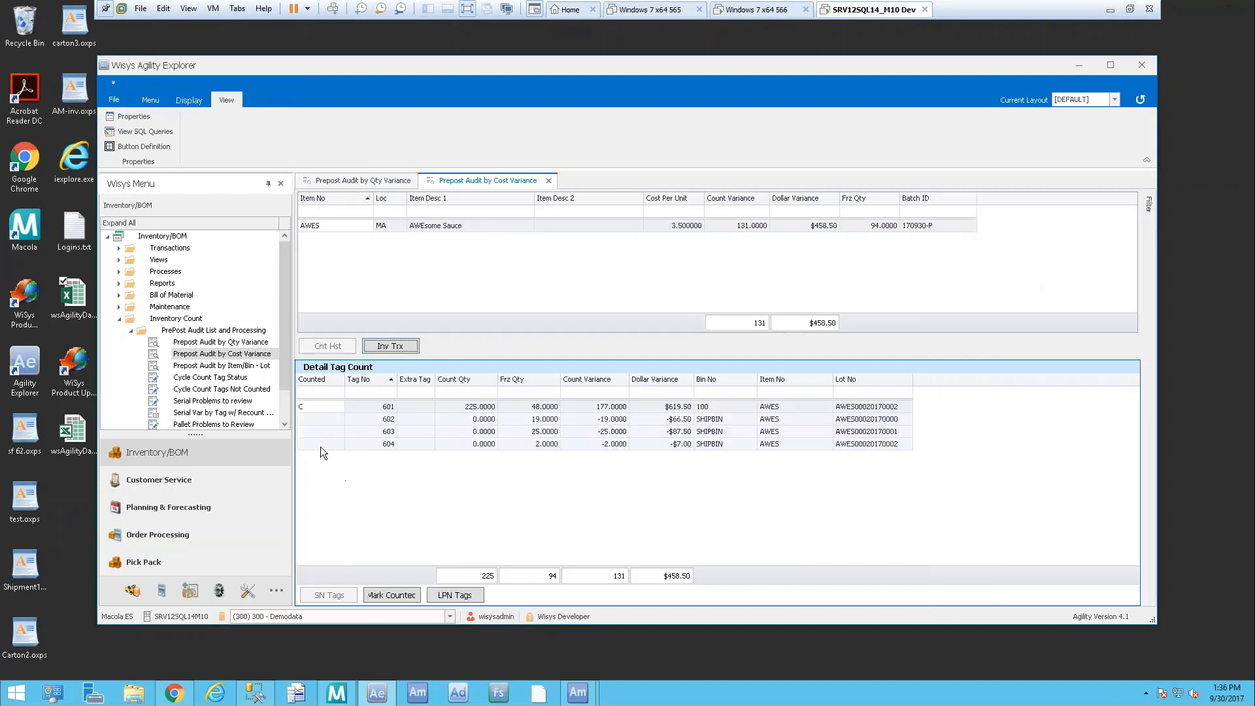
click(450, 595)
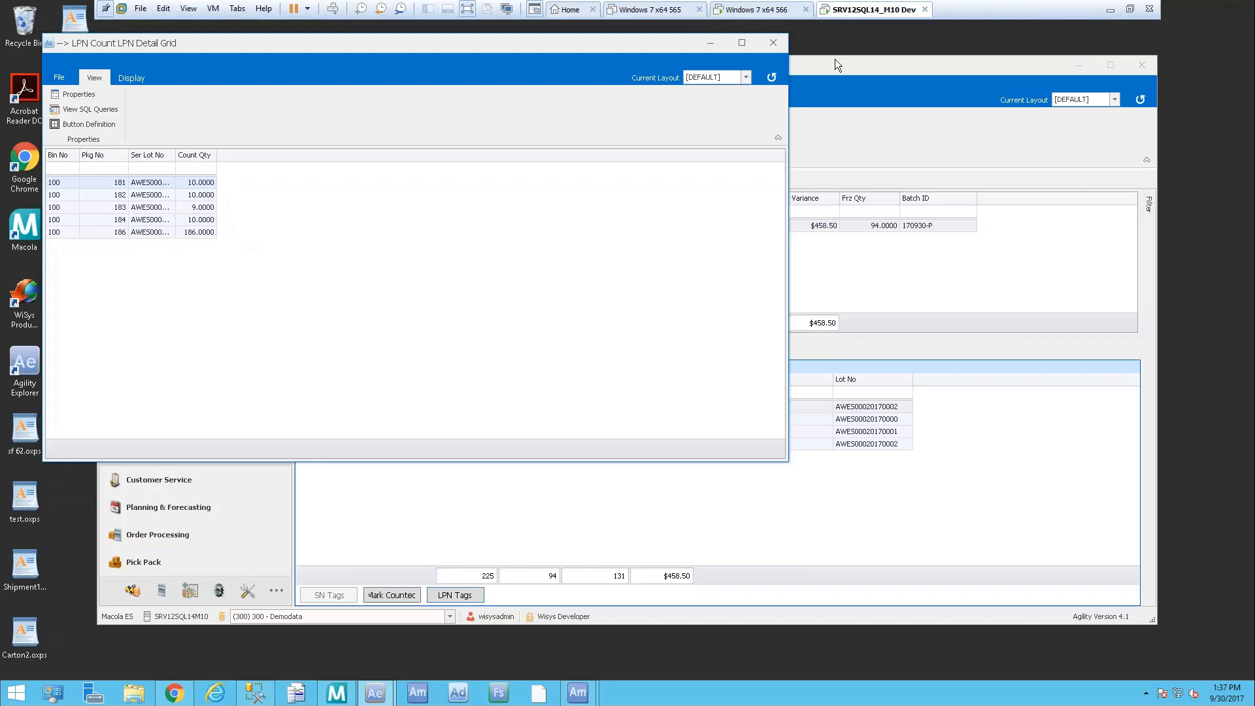
Close the LPN Count LPN Detail Grid window
click(773, 42)
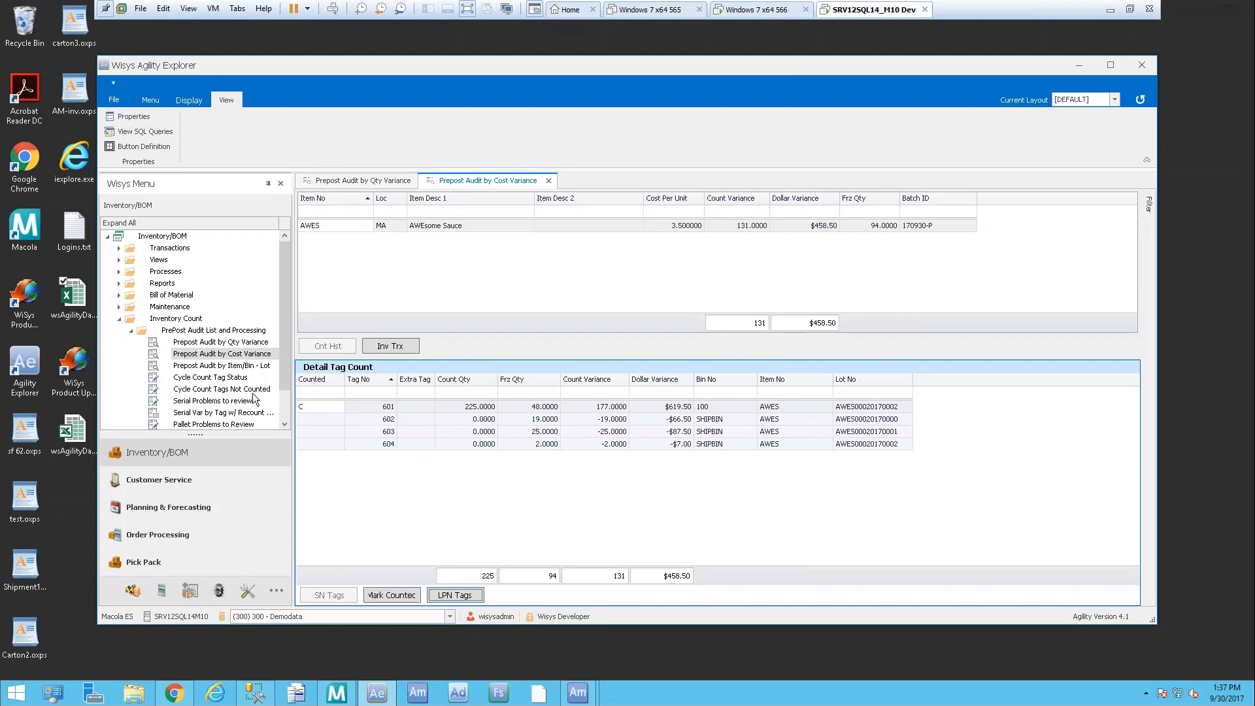
Run the Prepost Audit by Item/Bin - Lot report for batch 170930-P and inspect the AWES lot rows
click(191, 366)
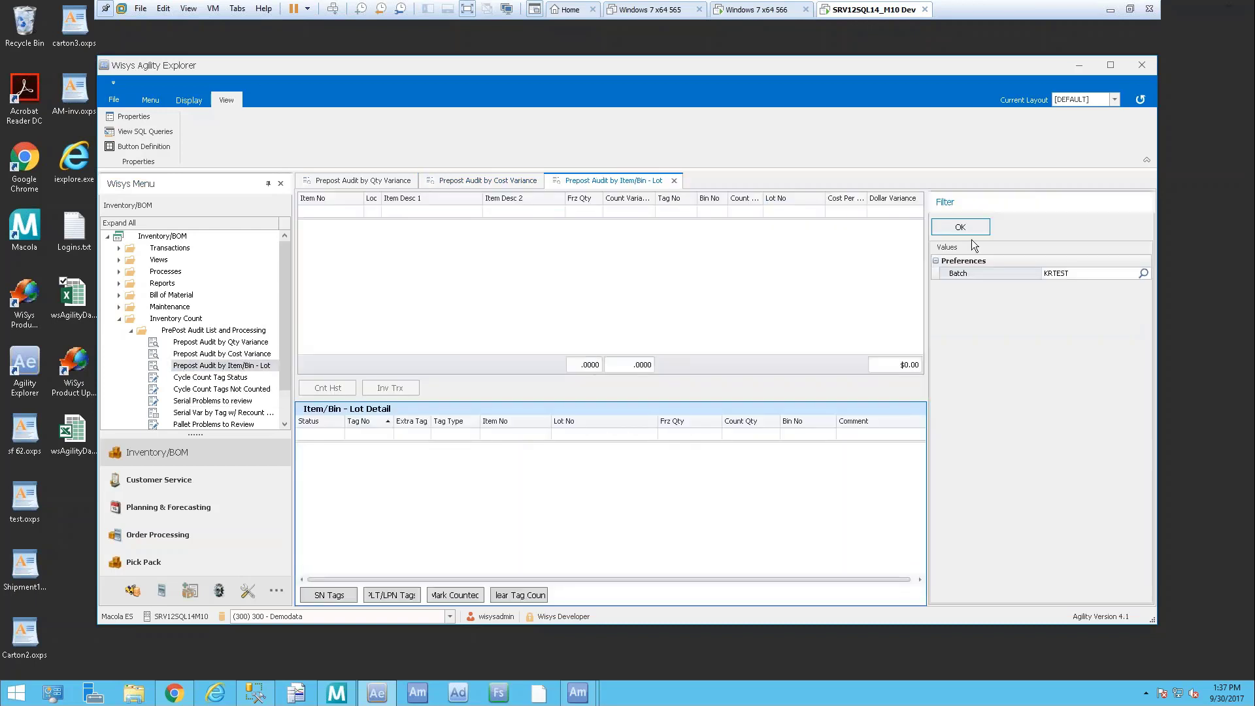
click(1144, 273)
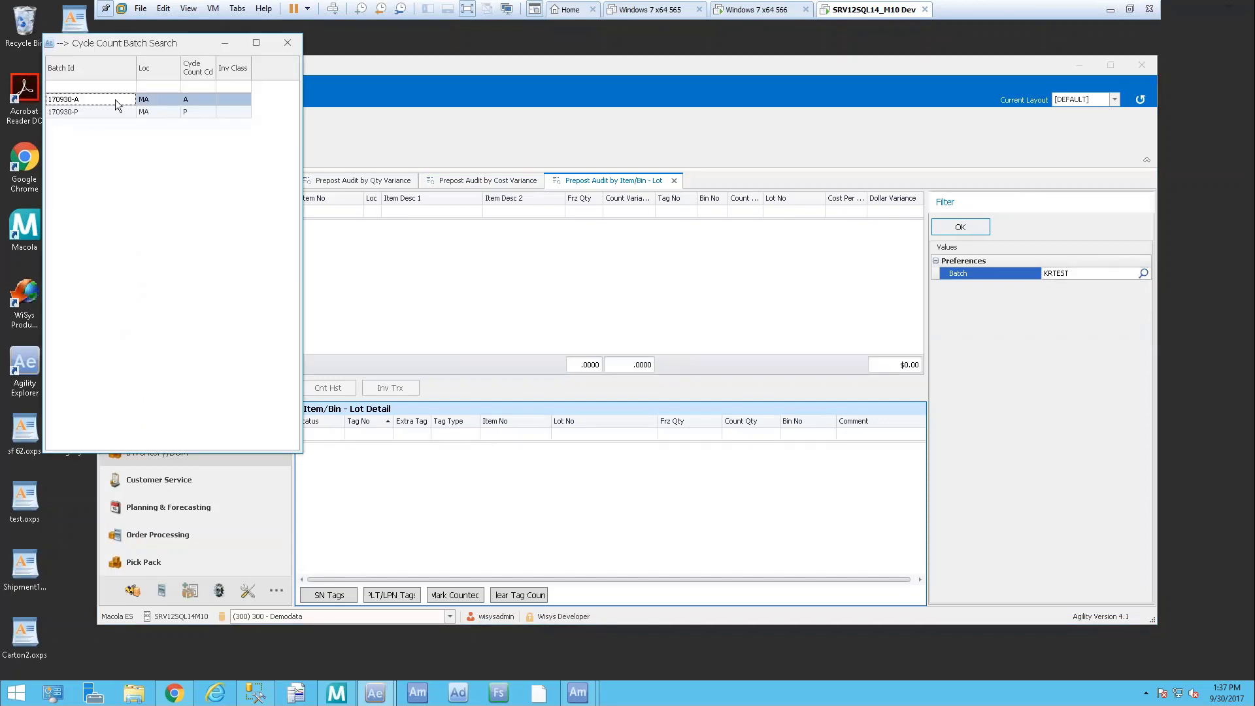
double_click(115, 100)
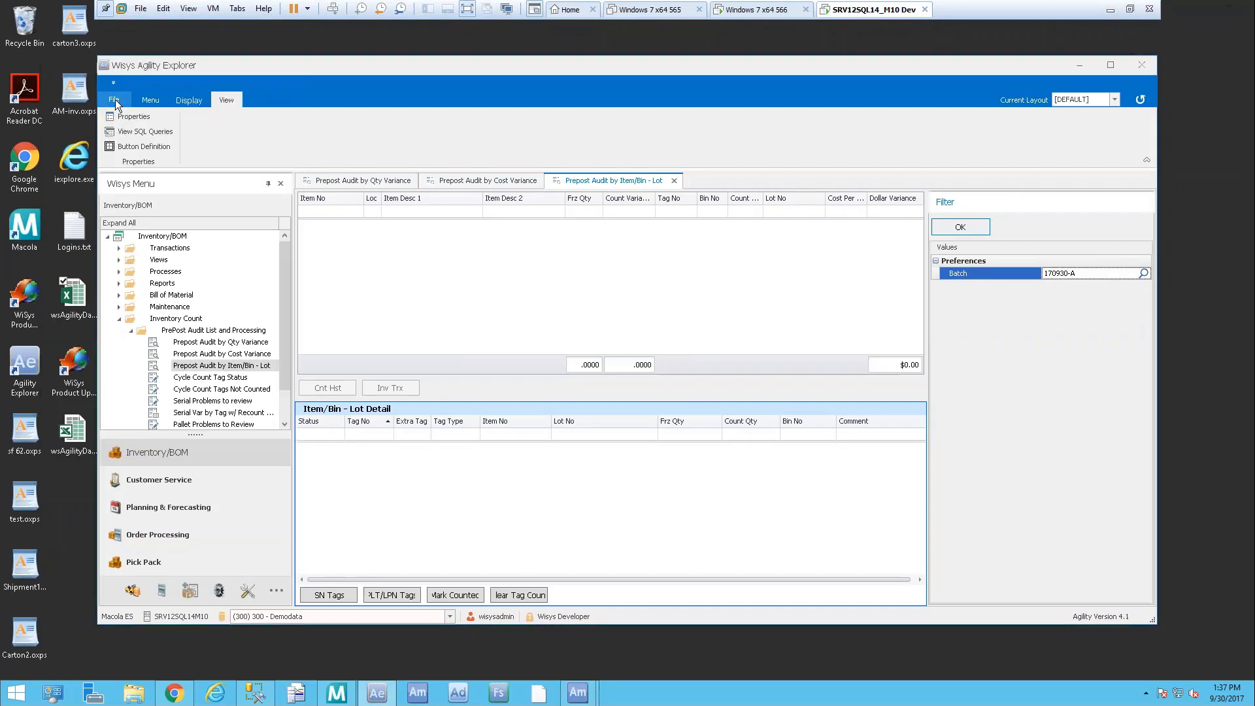
click(1144, 273)
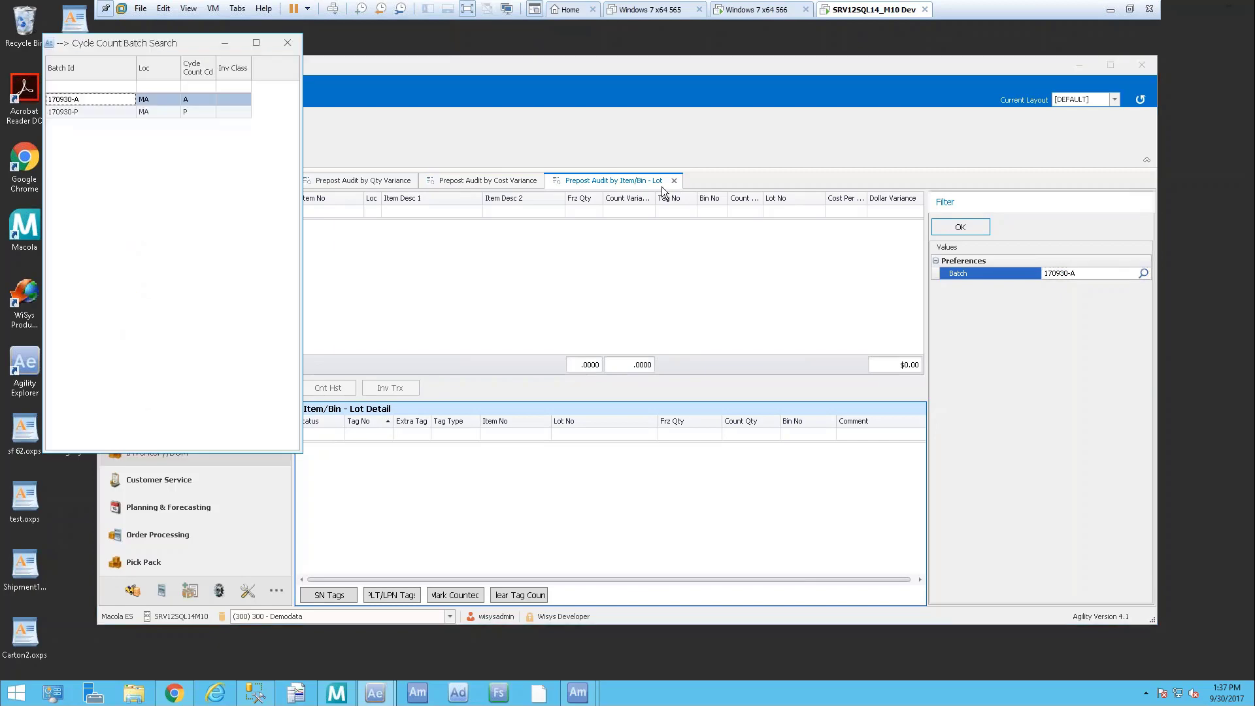
double_click(122, 111)
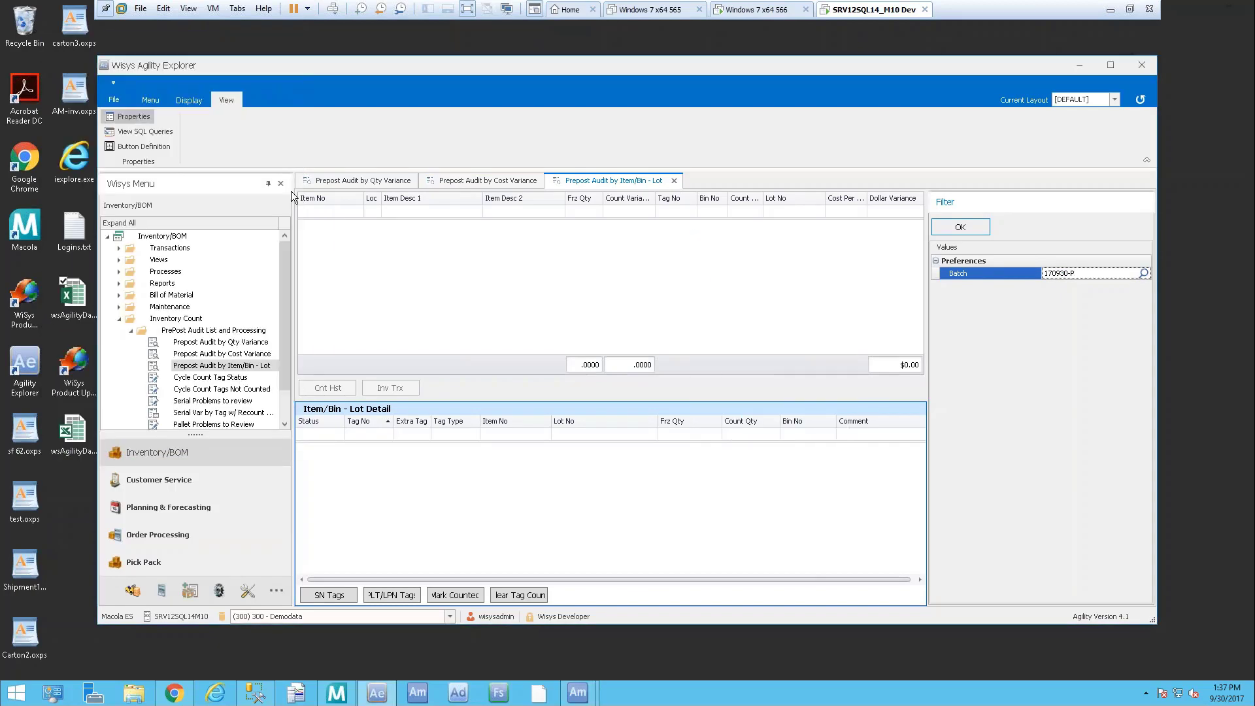
click(957, 233)
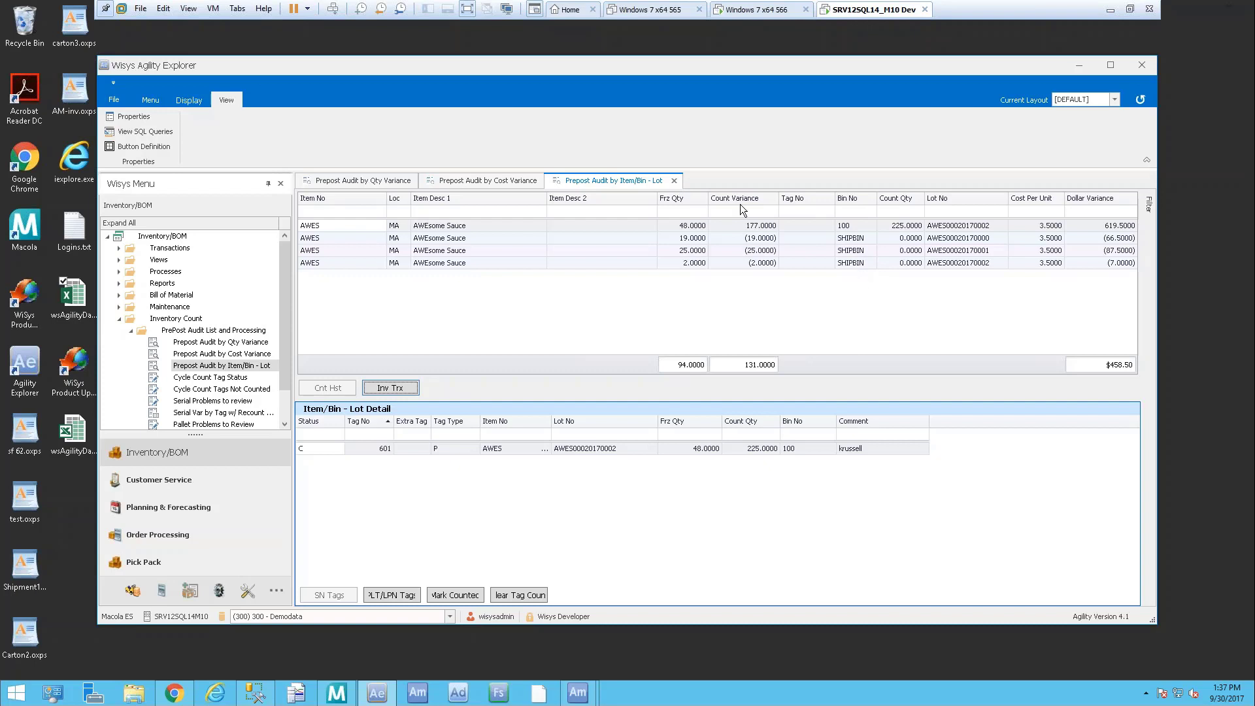
click(804, 226)
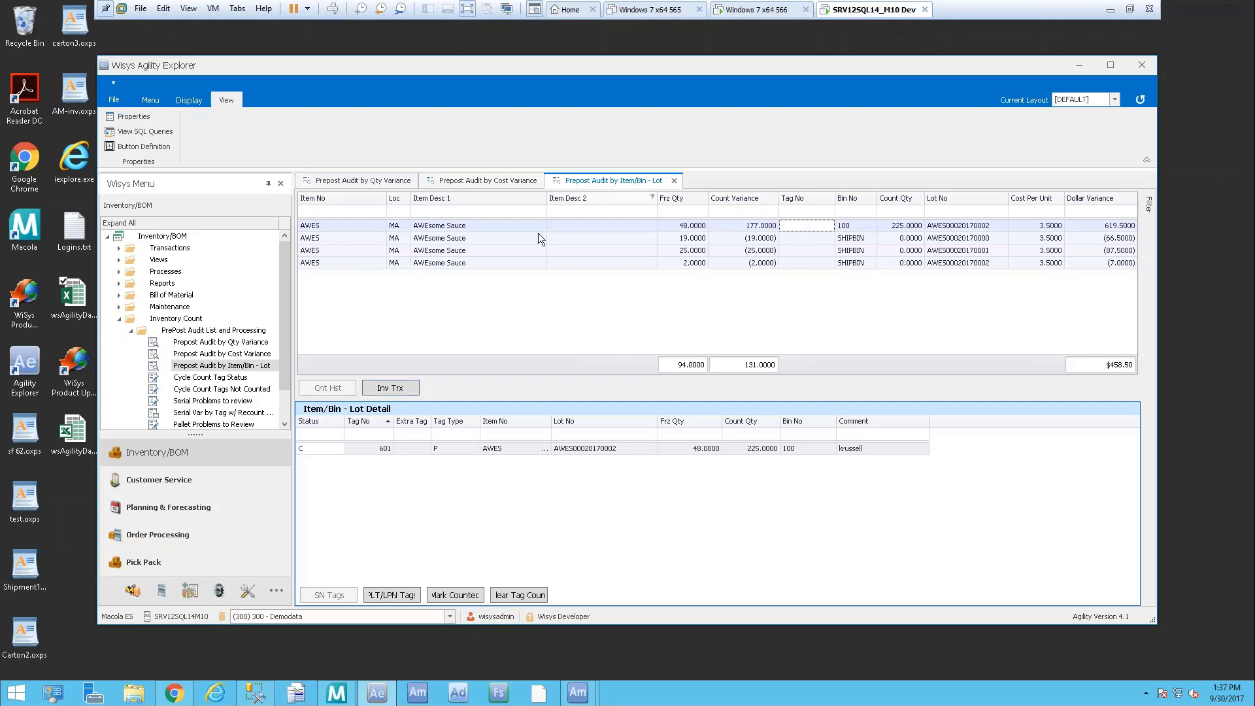
click(370, 450)
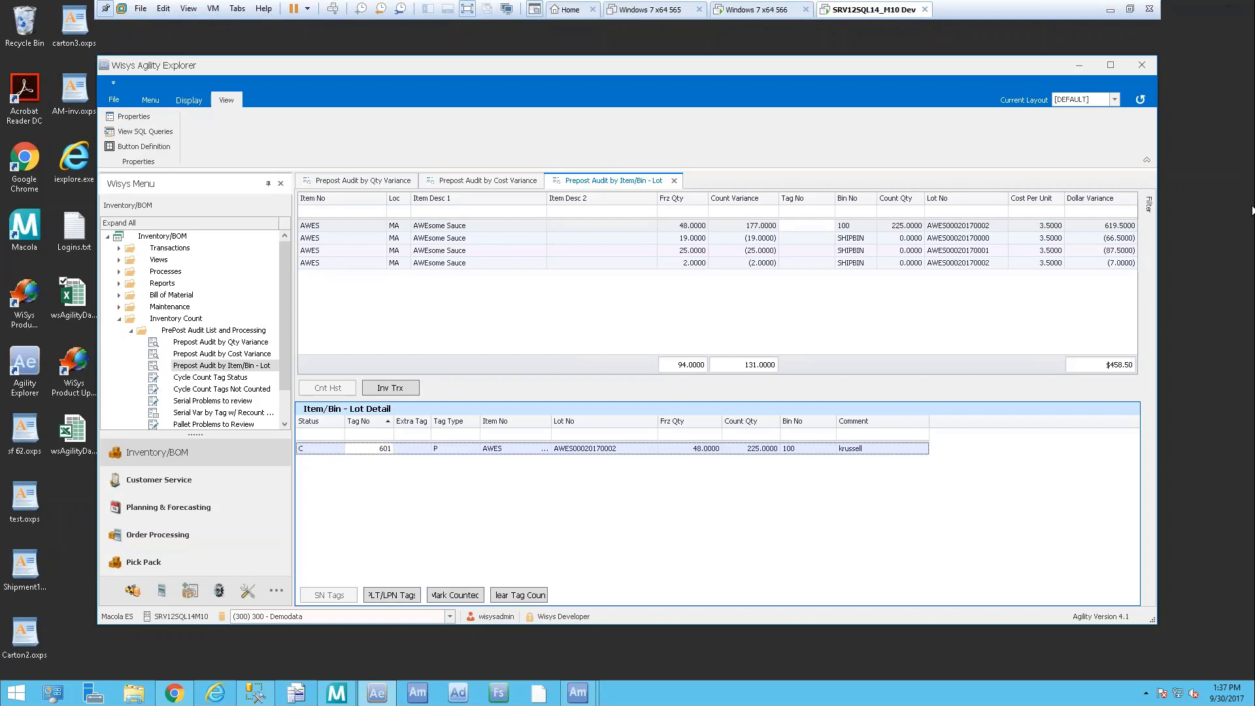
Close the Item/Bin - Lot and Cost Variance report tabs and show the Display ribbon options
click(675, 181)
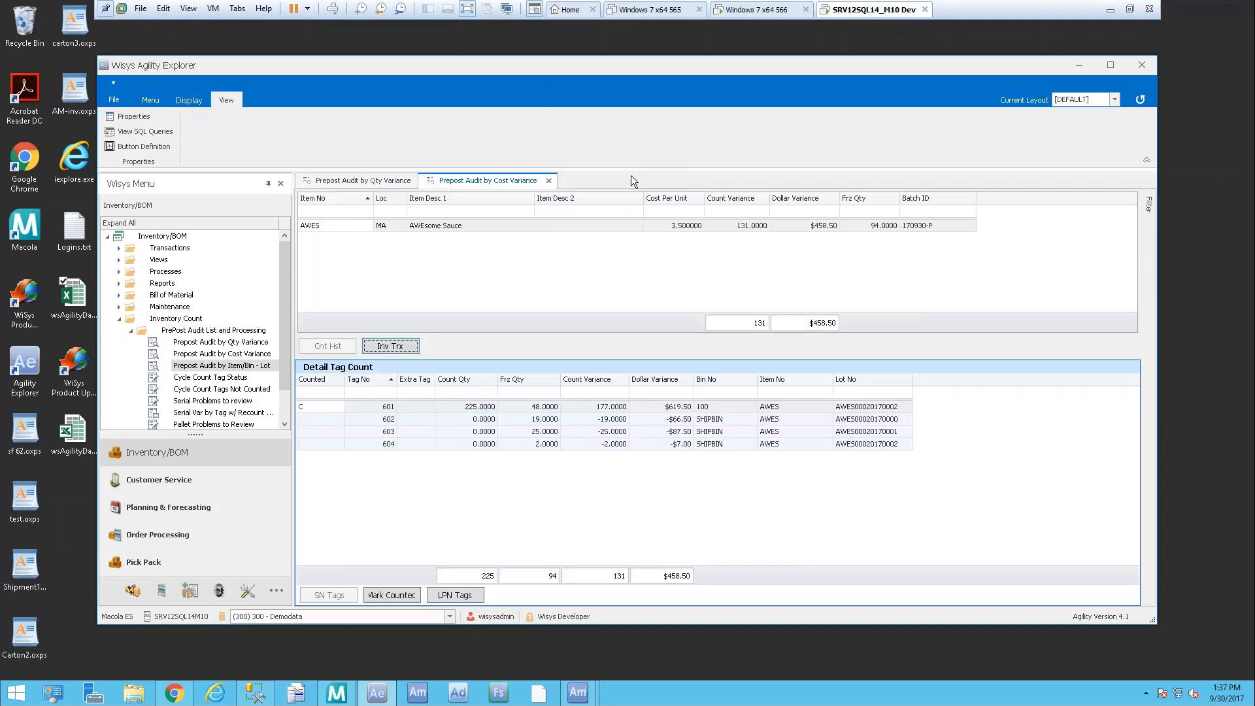
click(548, 181)
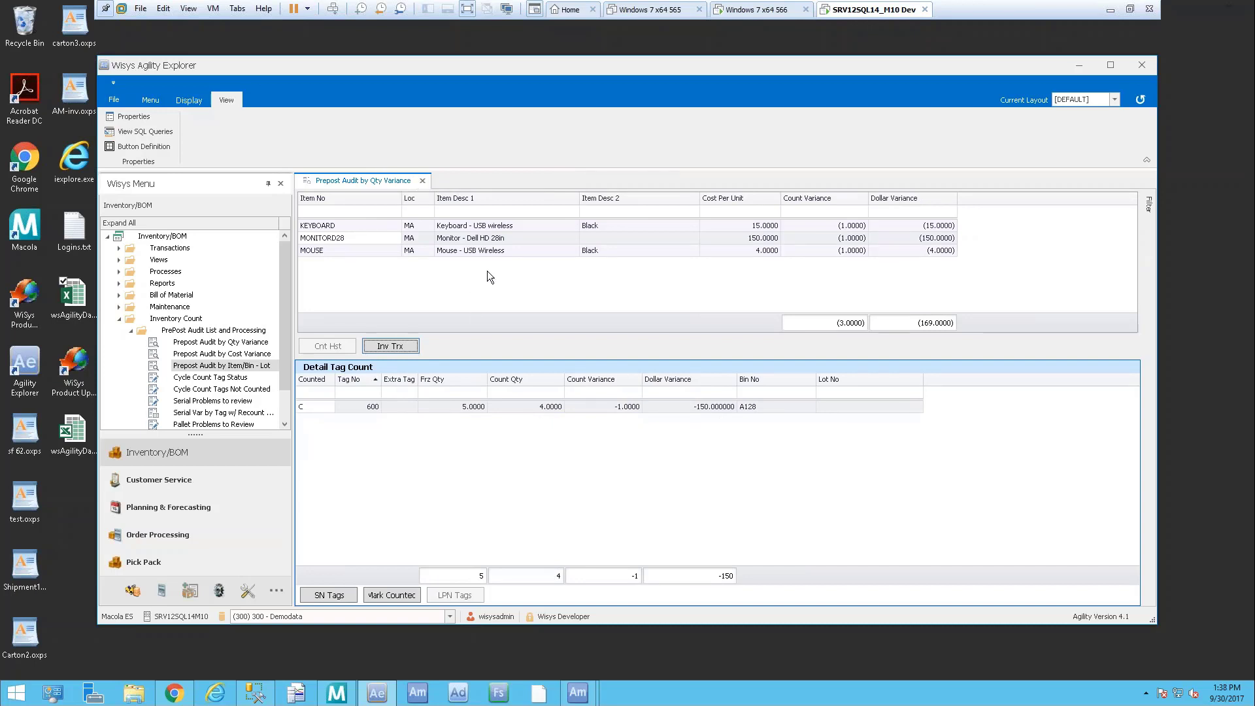
click(192, 101)
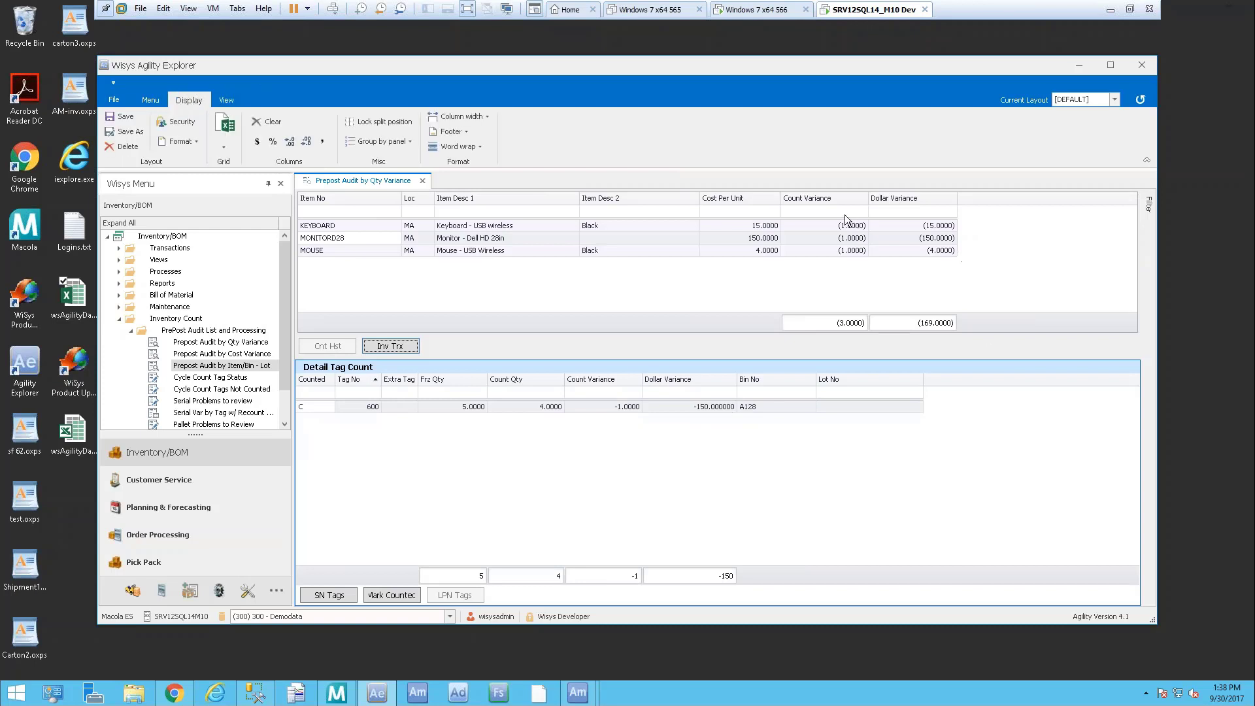
click(223, 149)
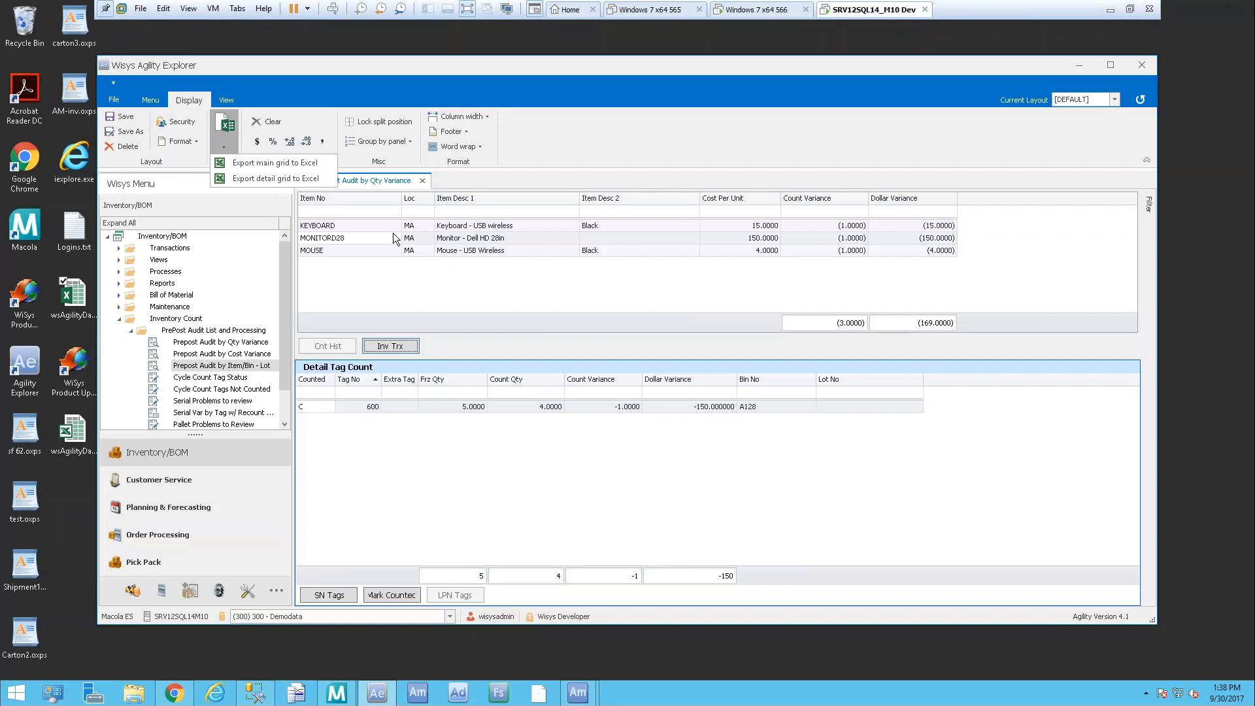
click(347, 237)
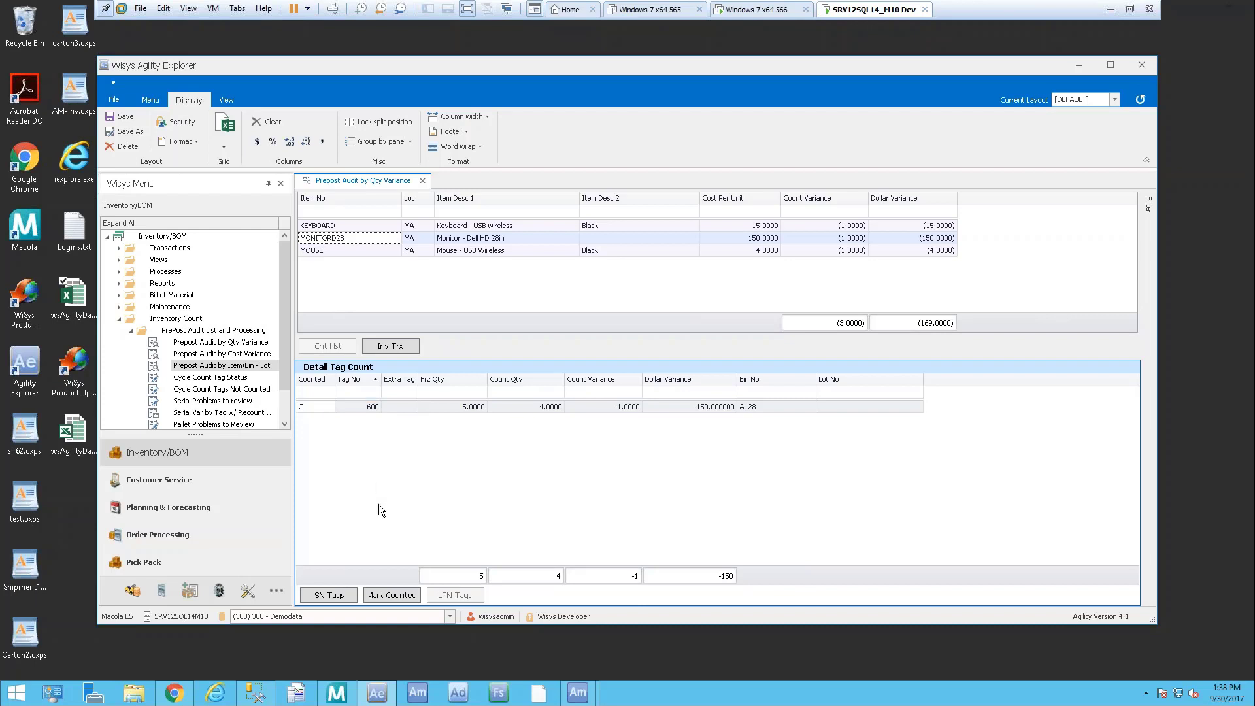
click(224, 140)
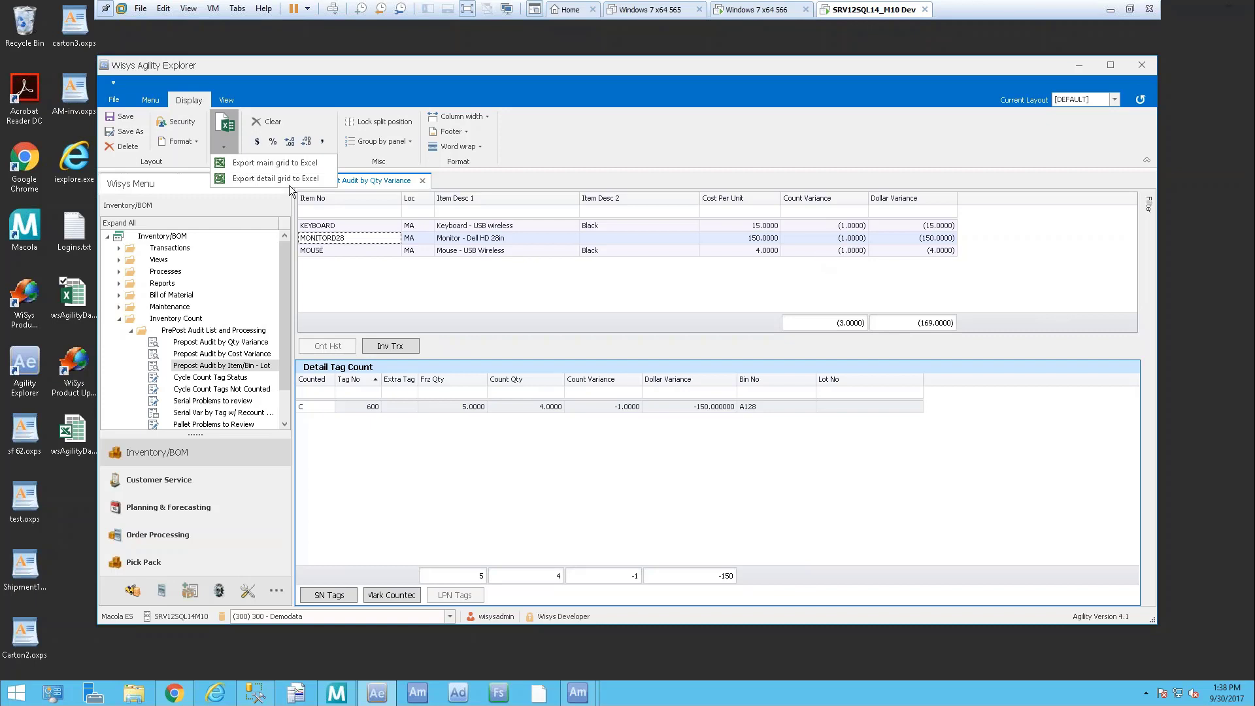
click(301, 165)
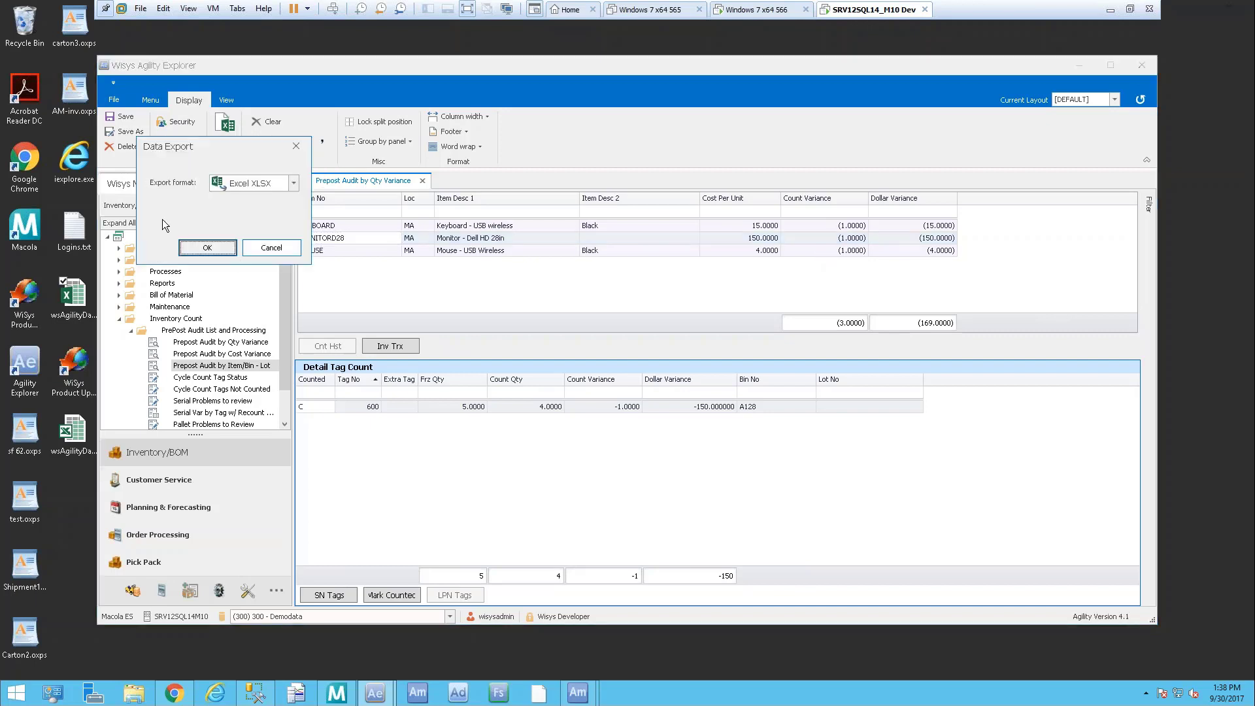
click(294, 186)
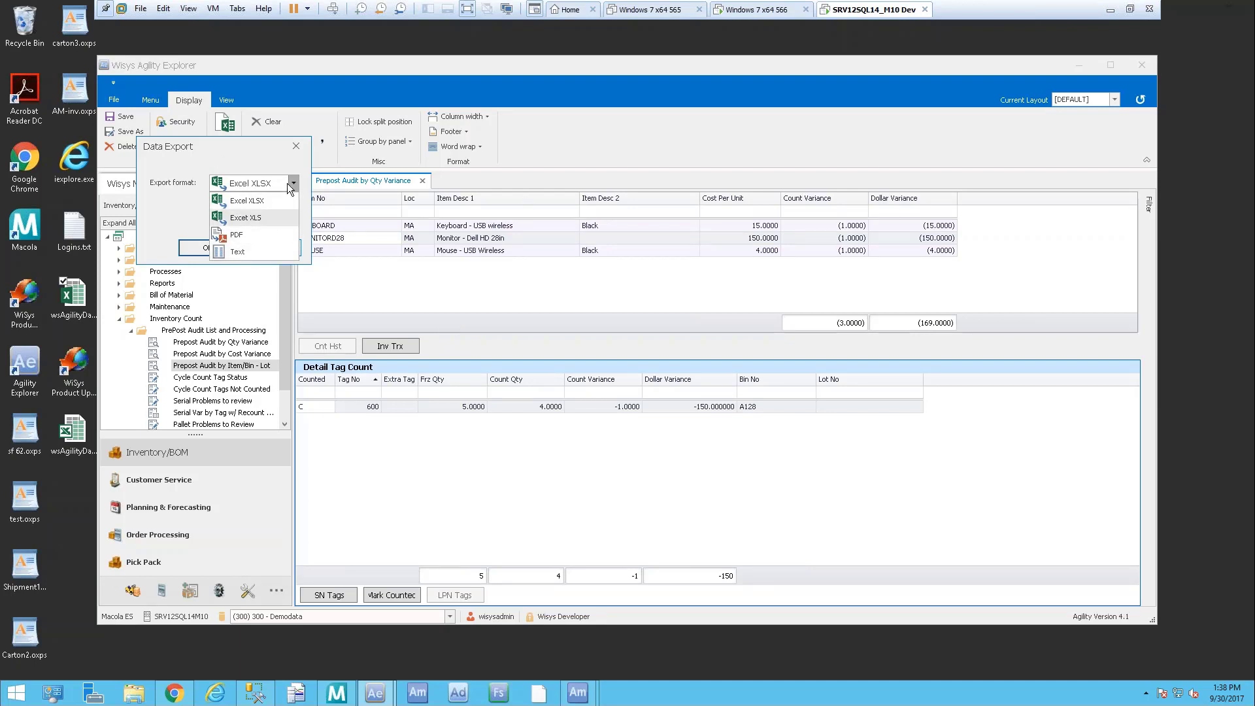
click(256, 146)
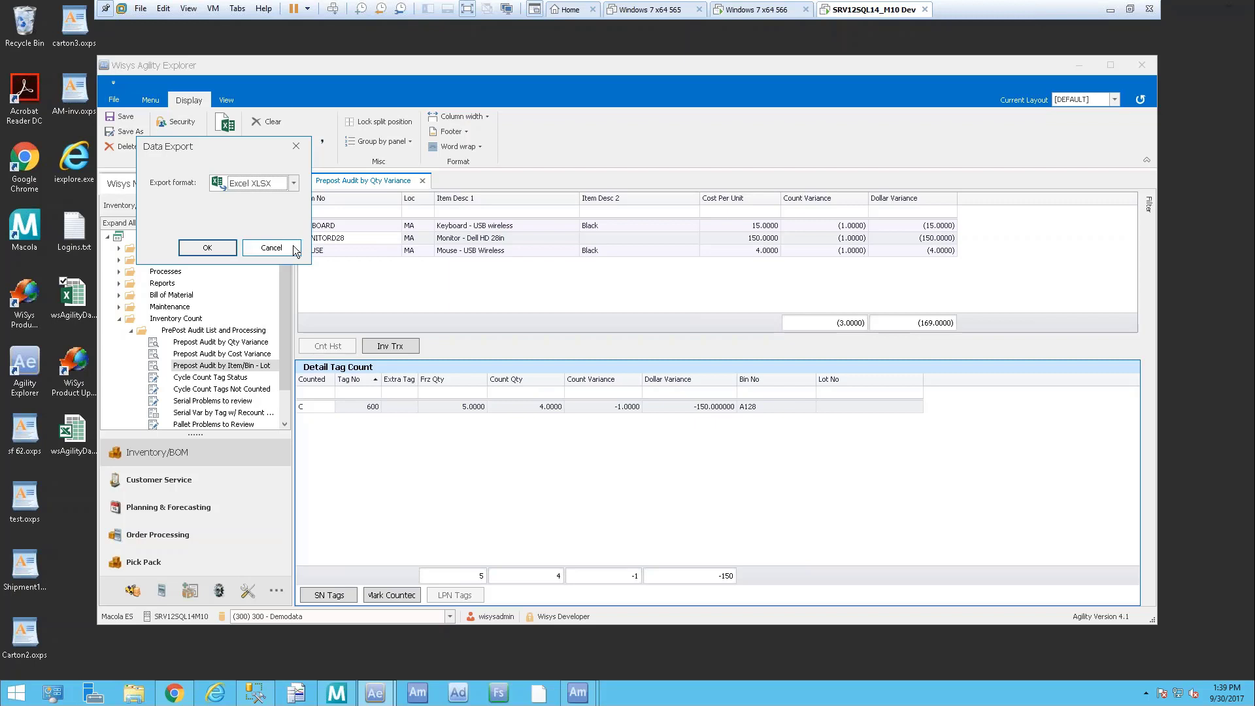
click(271, 248)
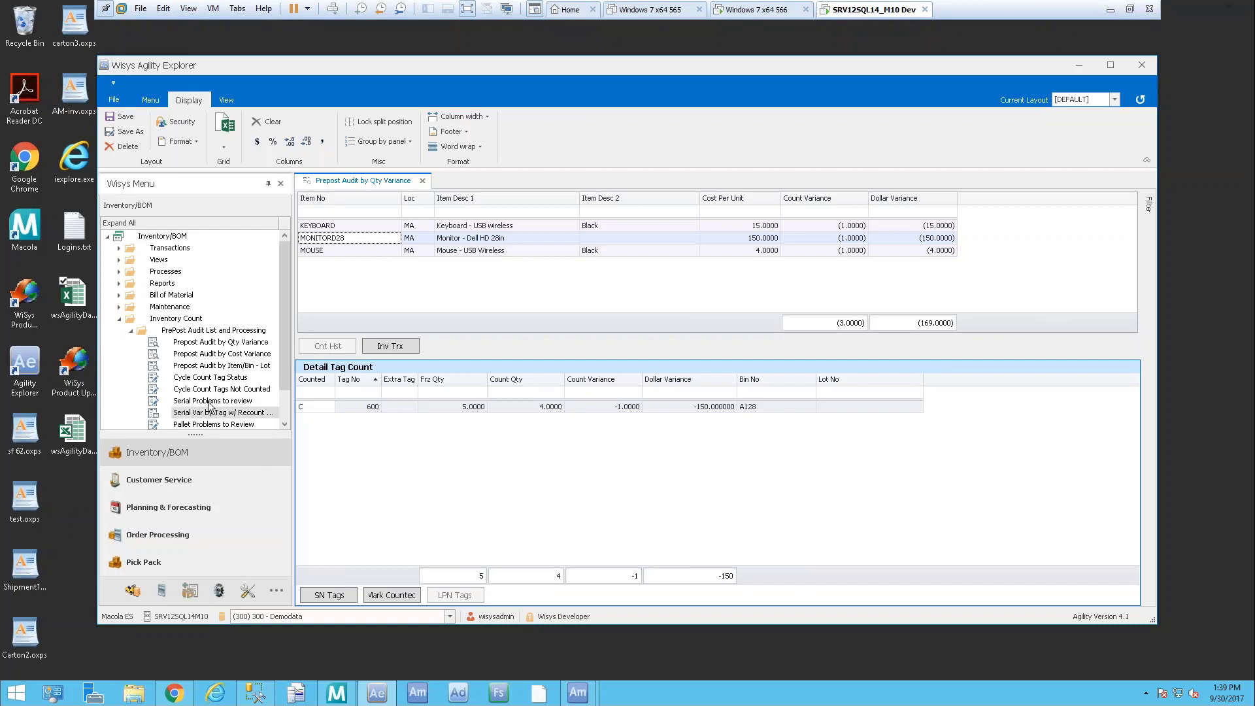
Run the Serial Problems to review report filtered to batch 170930-A
double_click(234, 403)
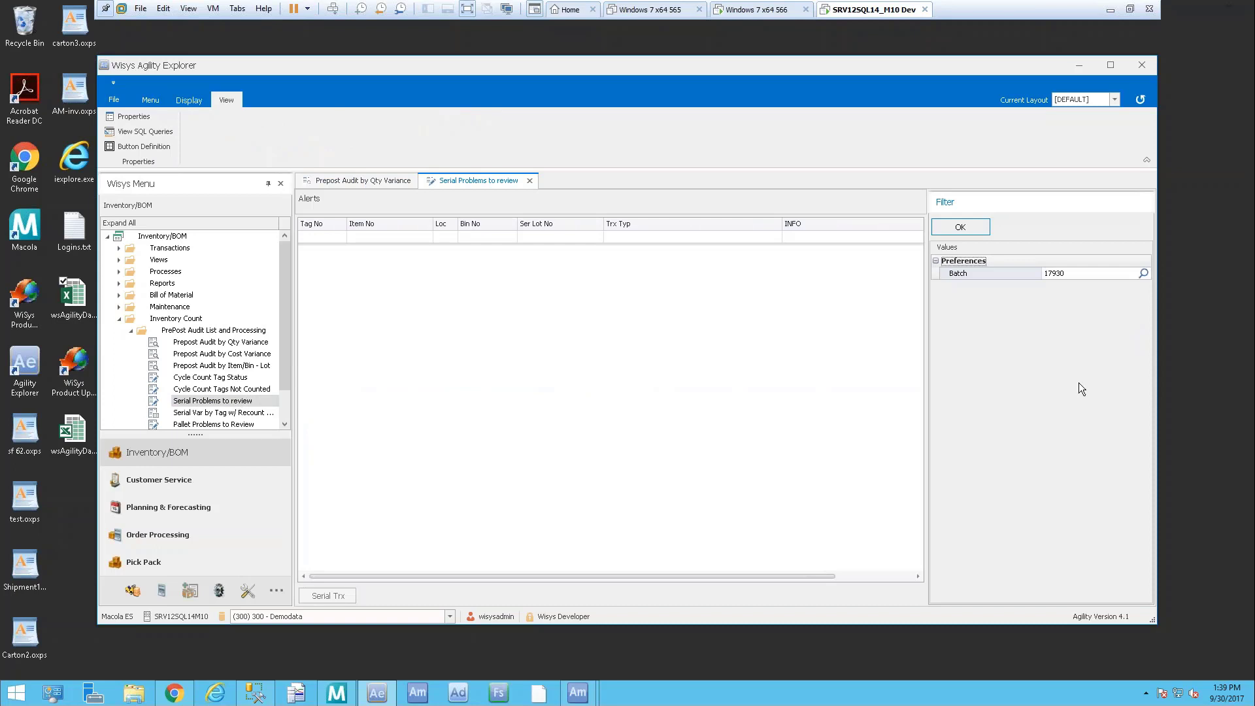
click(1143, 273)
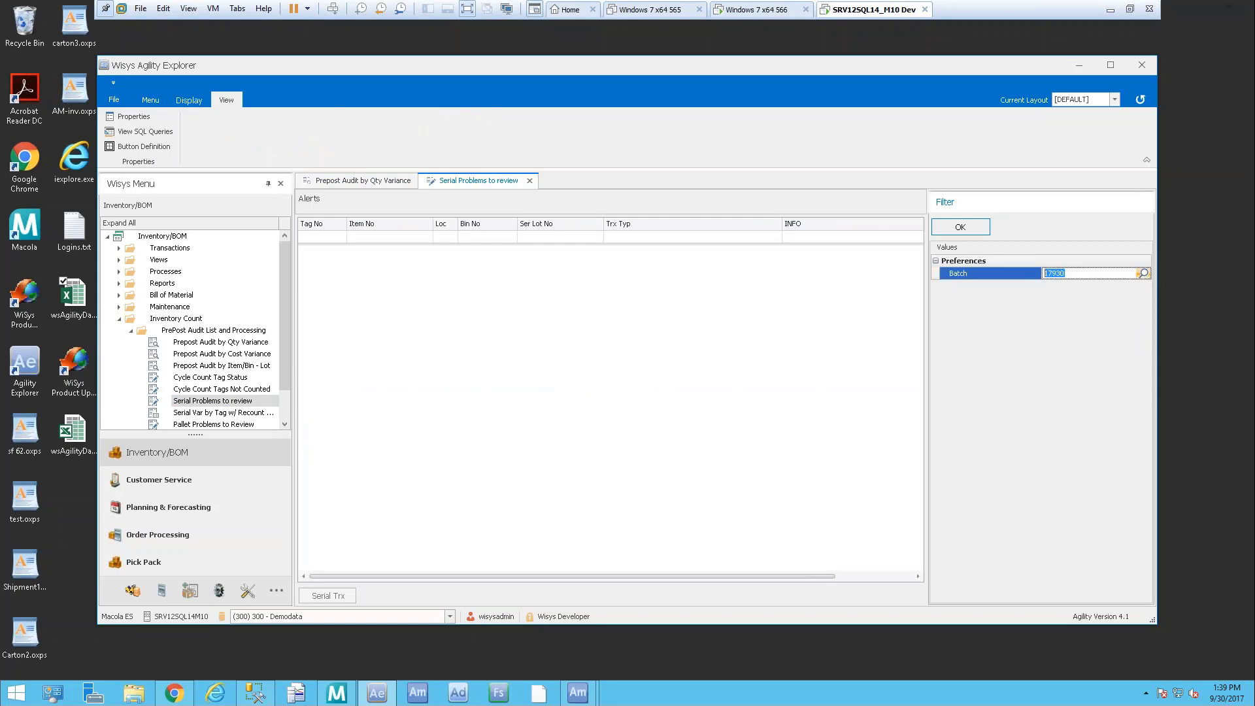
double_click(98, 101)
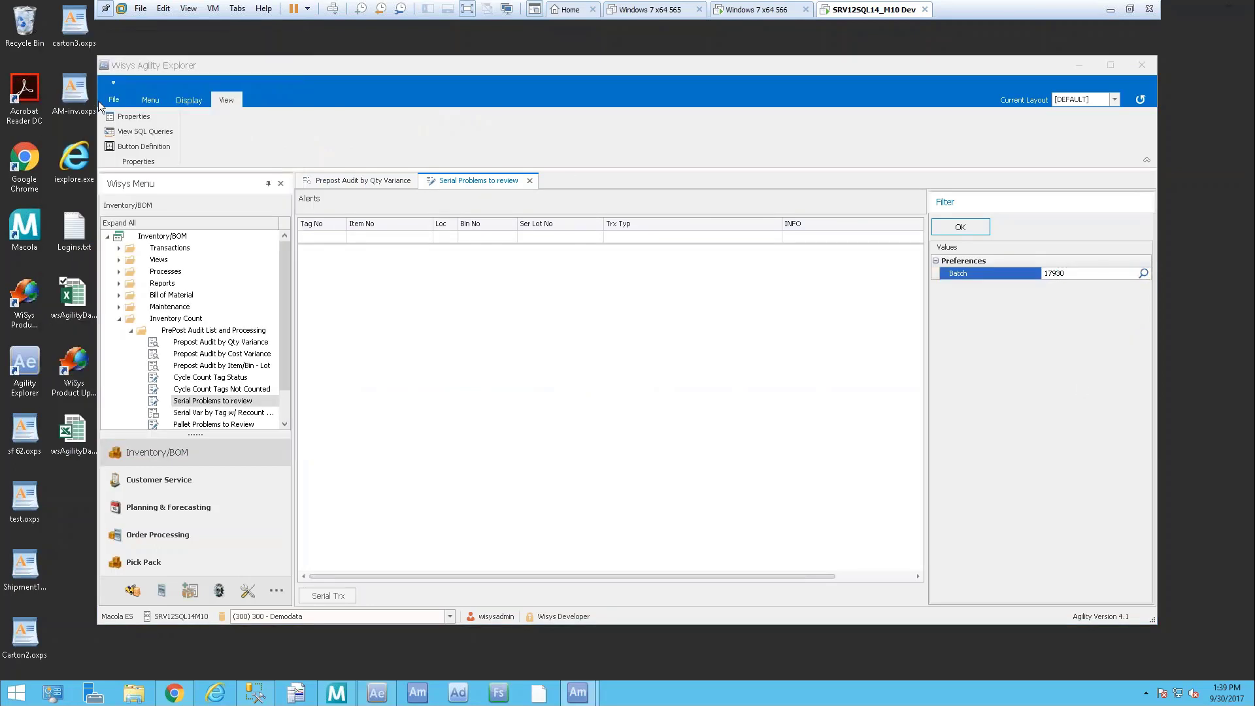
click(965, 238)
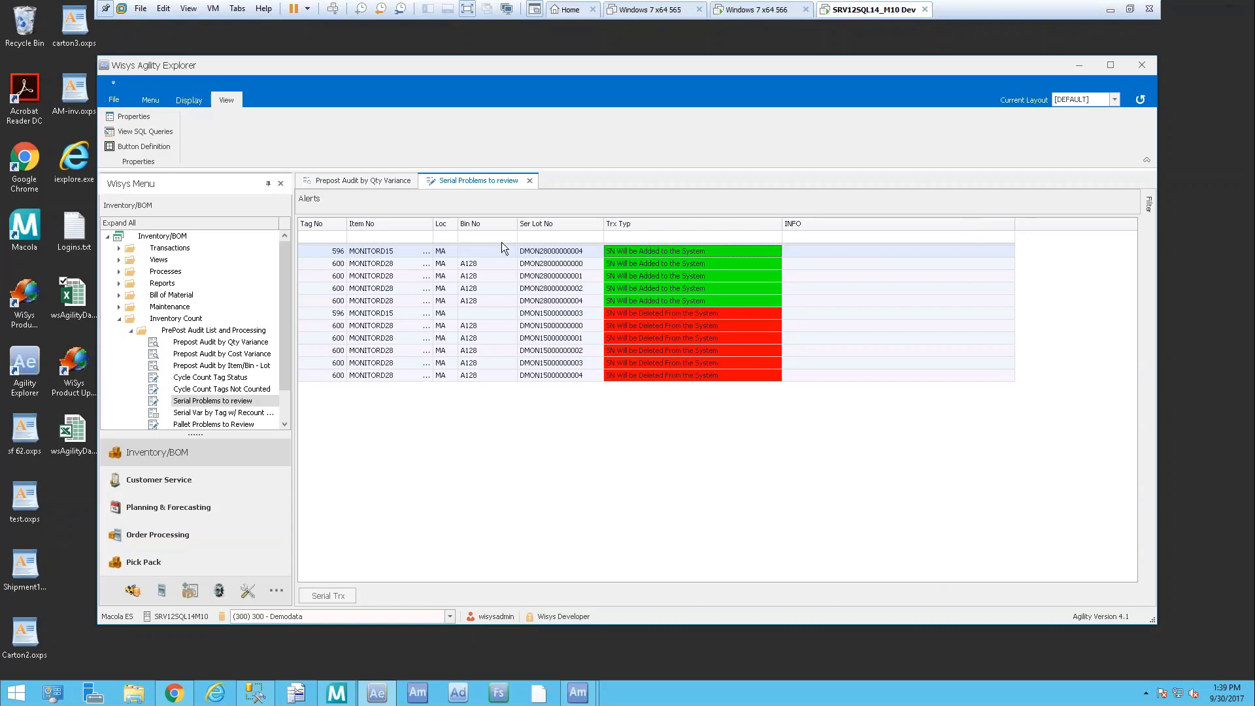
Widen the Bin No, Ser Lot No and Item No columns and review the MONITORD15 serial rows
drag(518, 223, 545, 224)
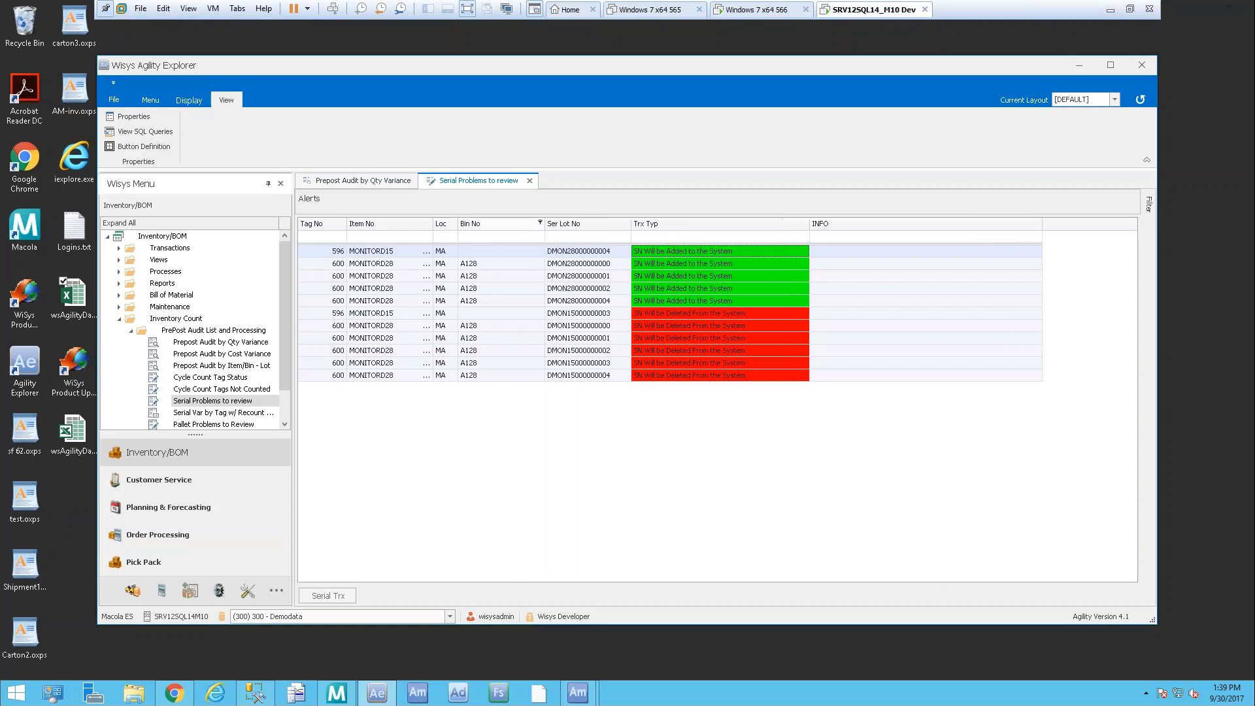
drag(631, 223, 651, 223)
drag(433, 223, 454, 223)
click(402, 252)
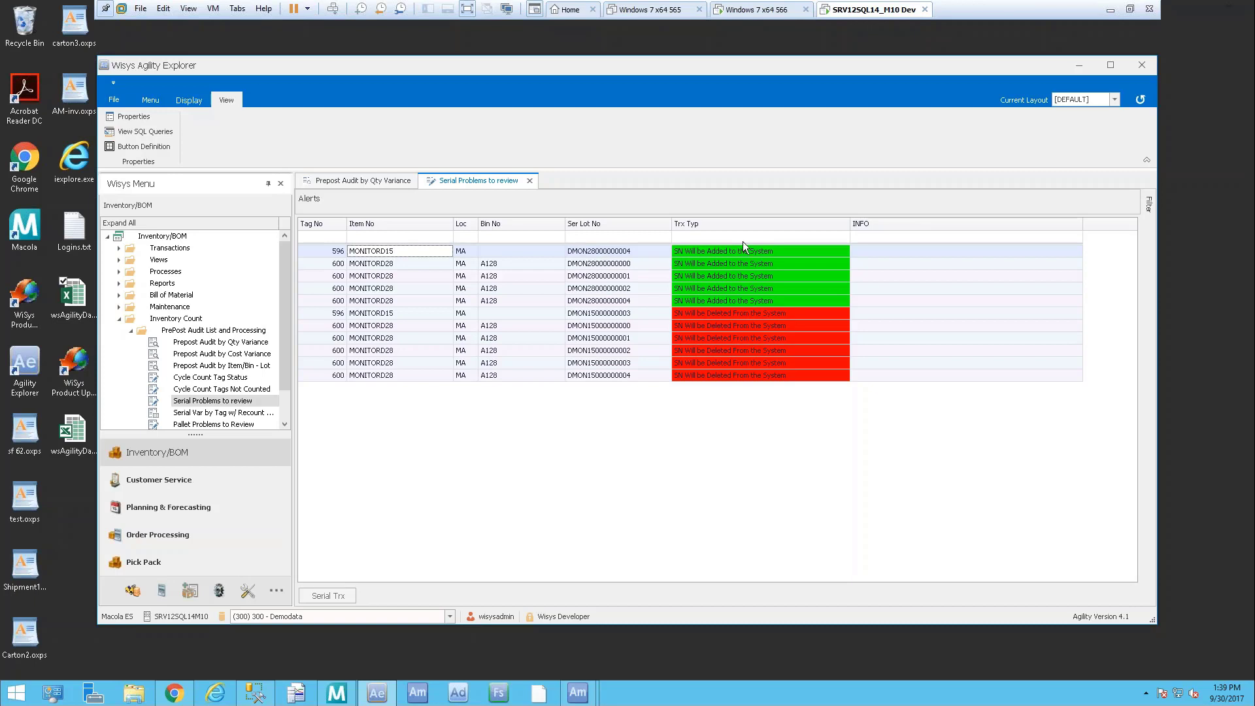
click(780, 250)
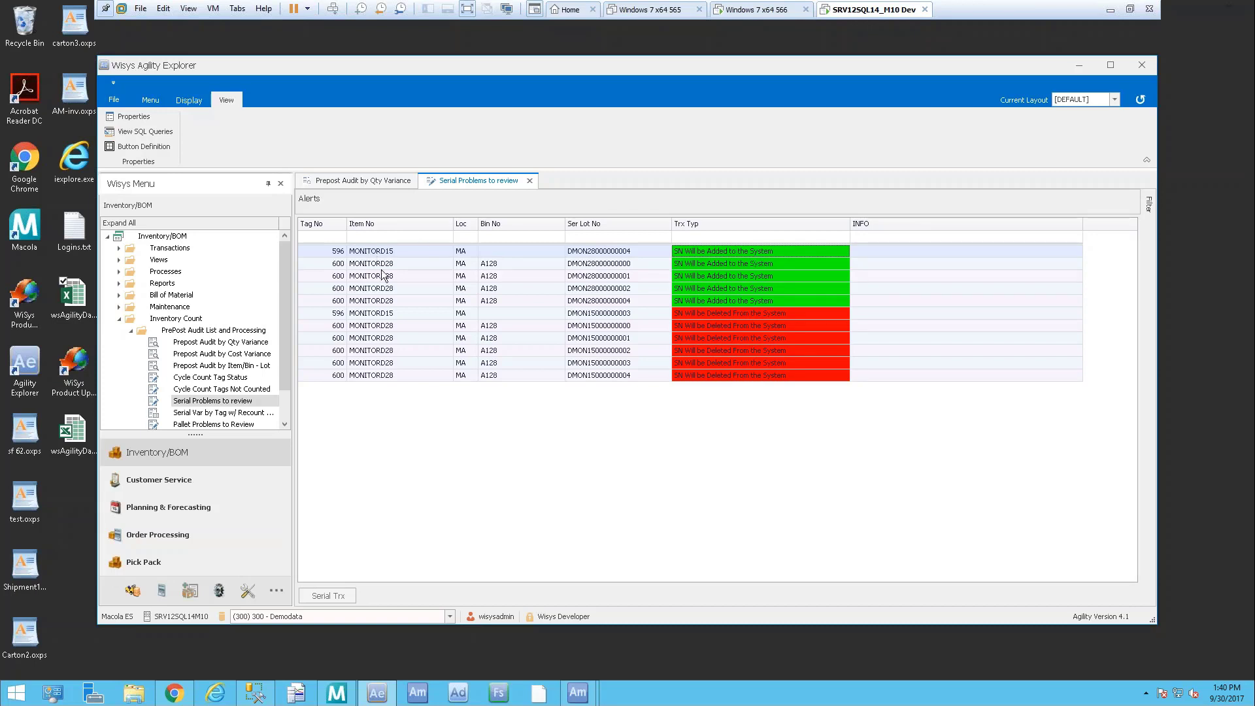
click(324, 313)
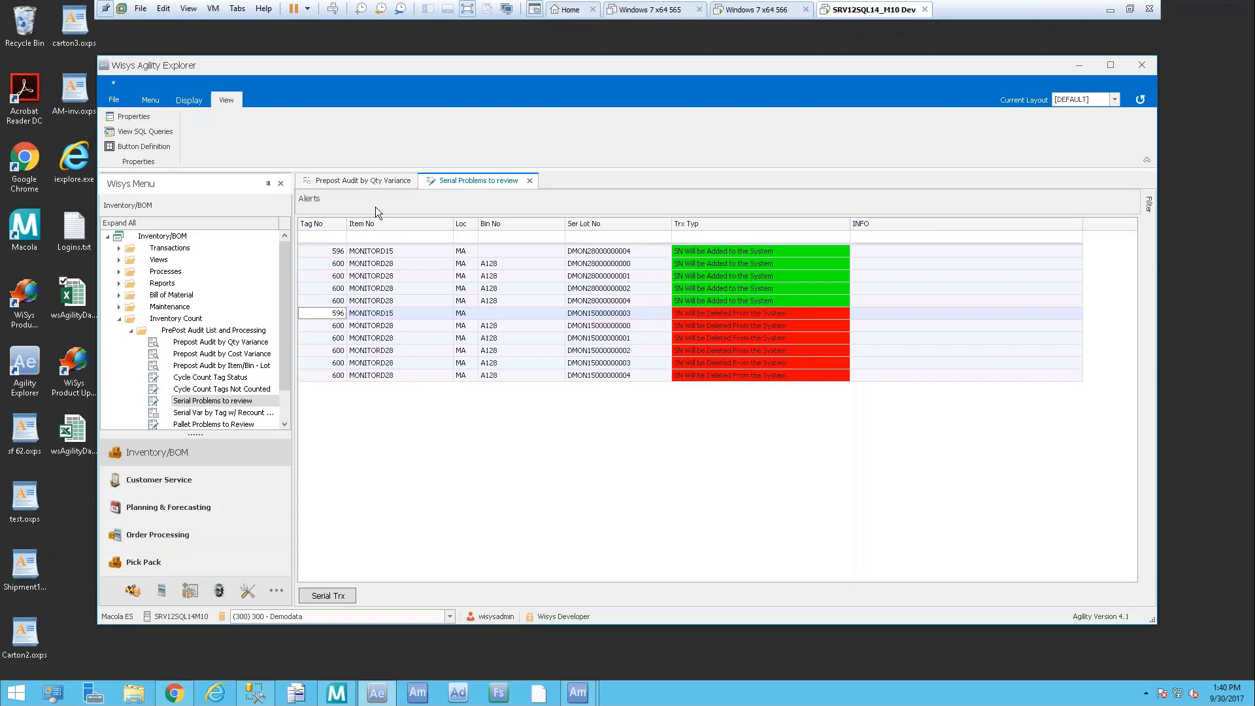
Sort the serial problems by Item No and step through the MONITORD28 and MONITORD15 serials
click(393, 221)
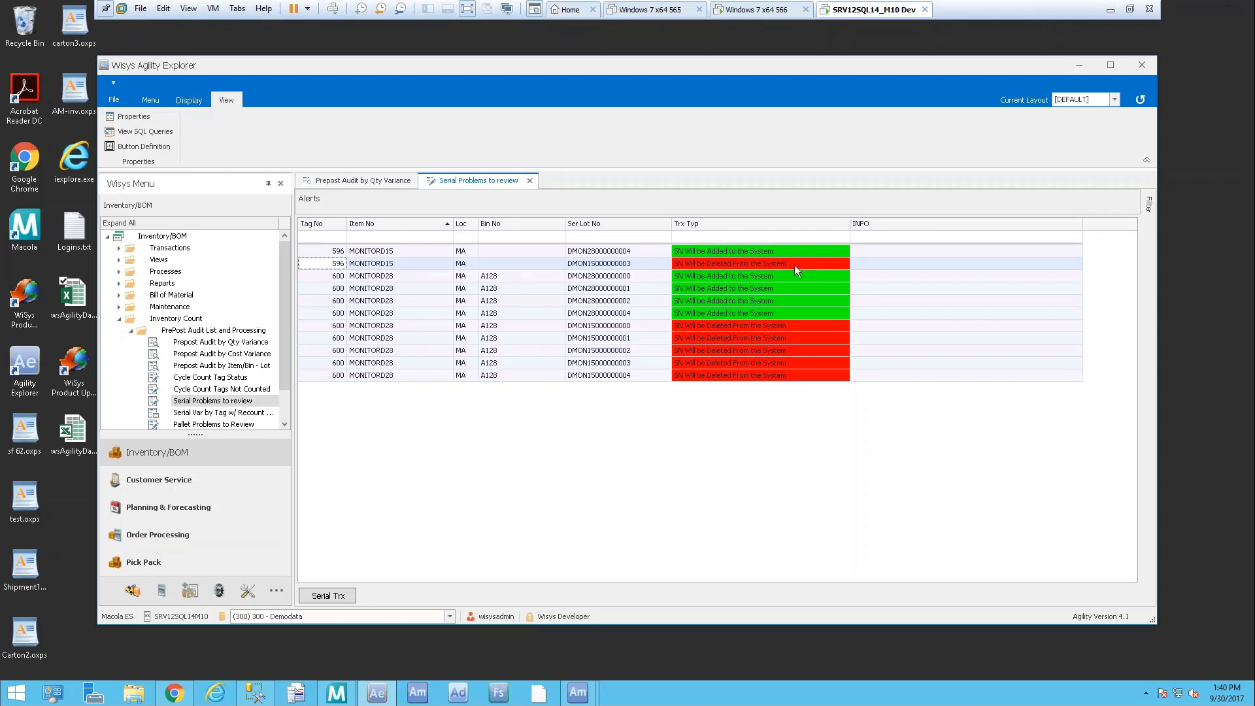
click(450, 277)
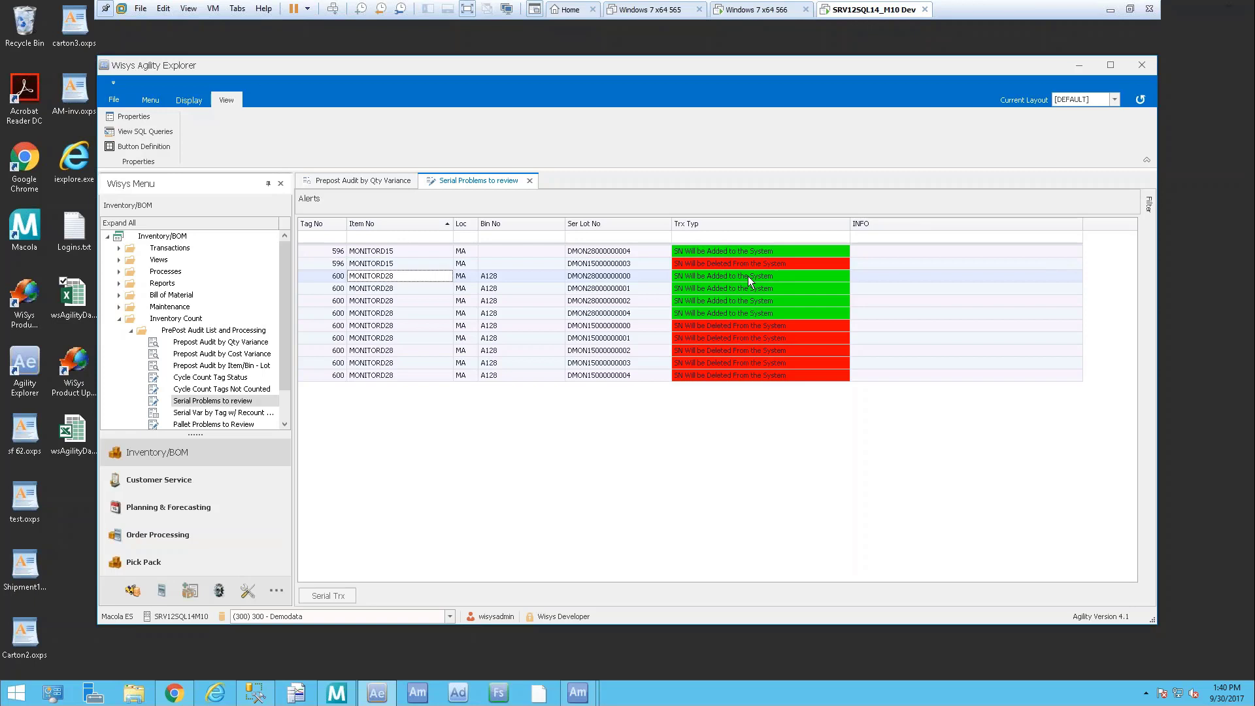
click(634, 273)
click(646, 286)
click(647, 301)
click(642, 311)
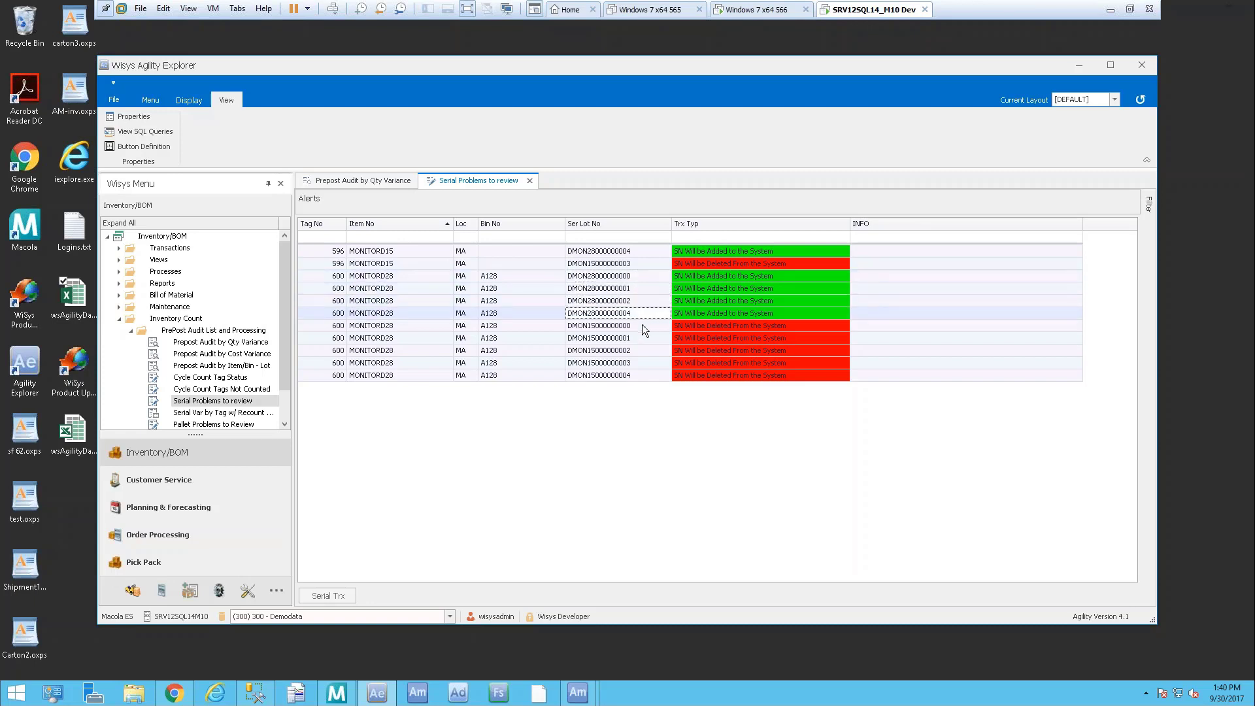
click(643, 326)
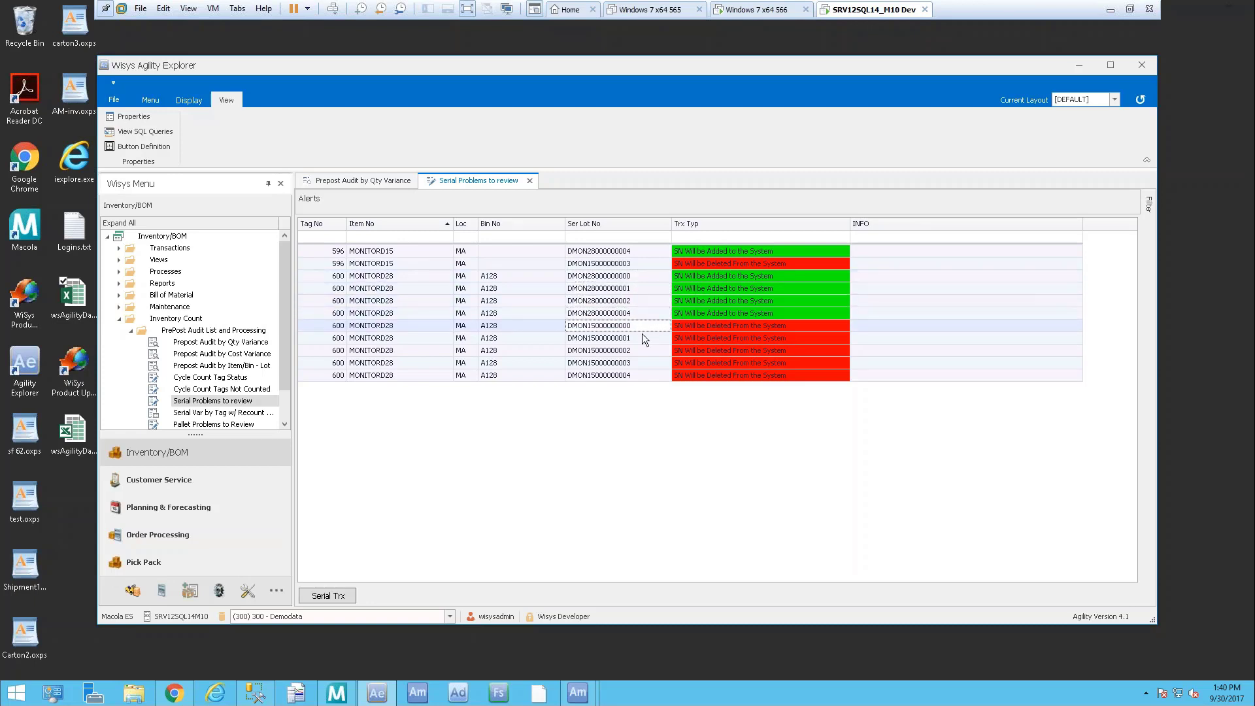
click(642, 337)
click(640, 350)
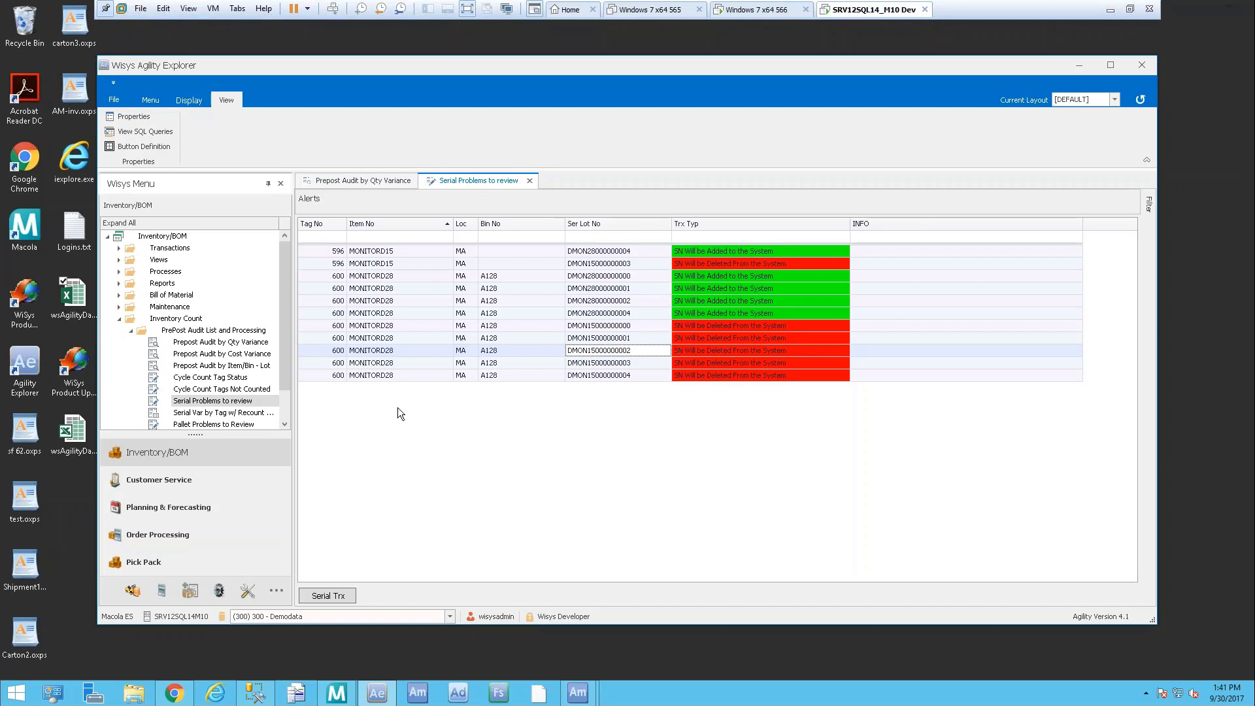
click(210, 413)
Run the Serial Var by Tag w/ Recount Processing report for batch 170930-A
click(213, 415)
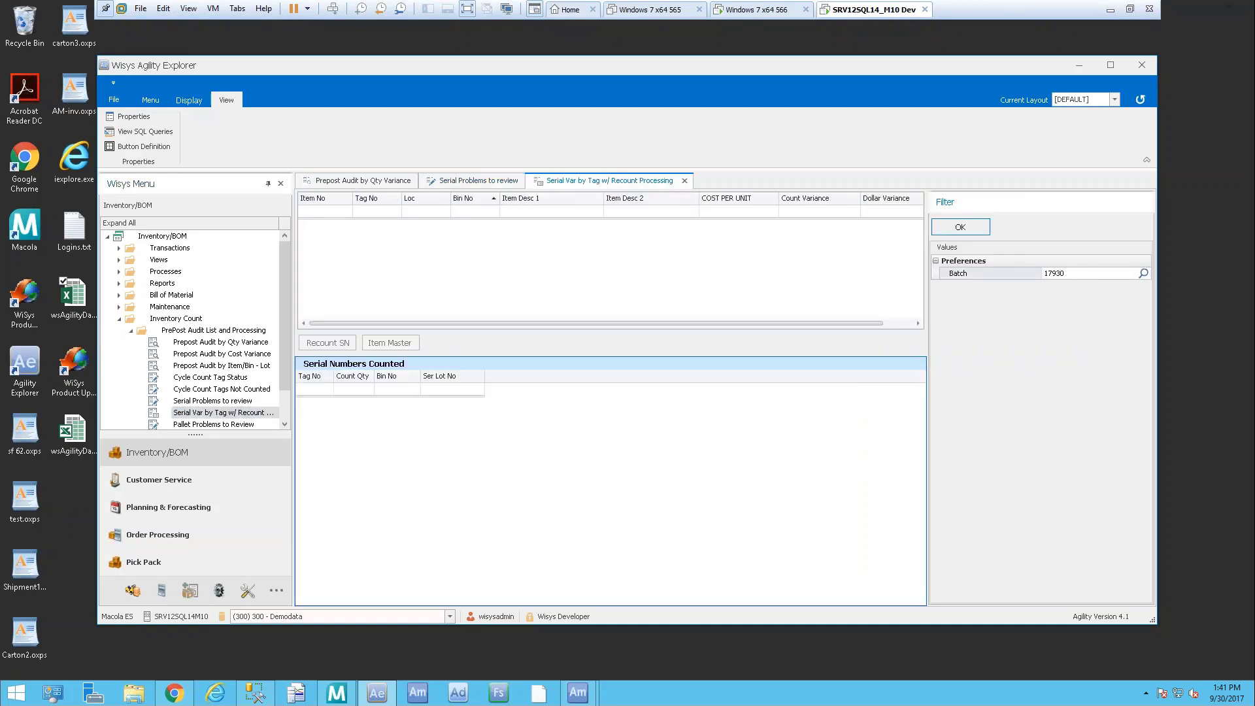
click(1143, 274)
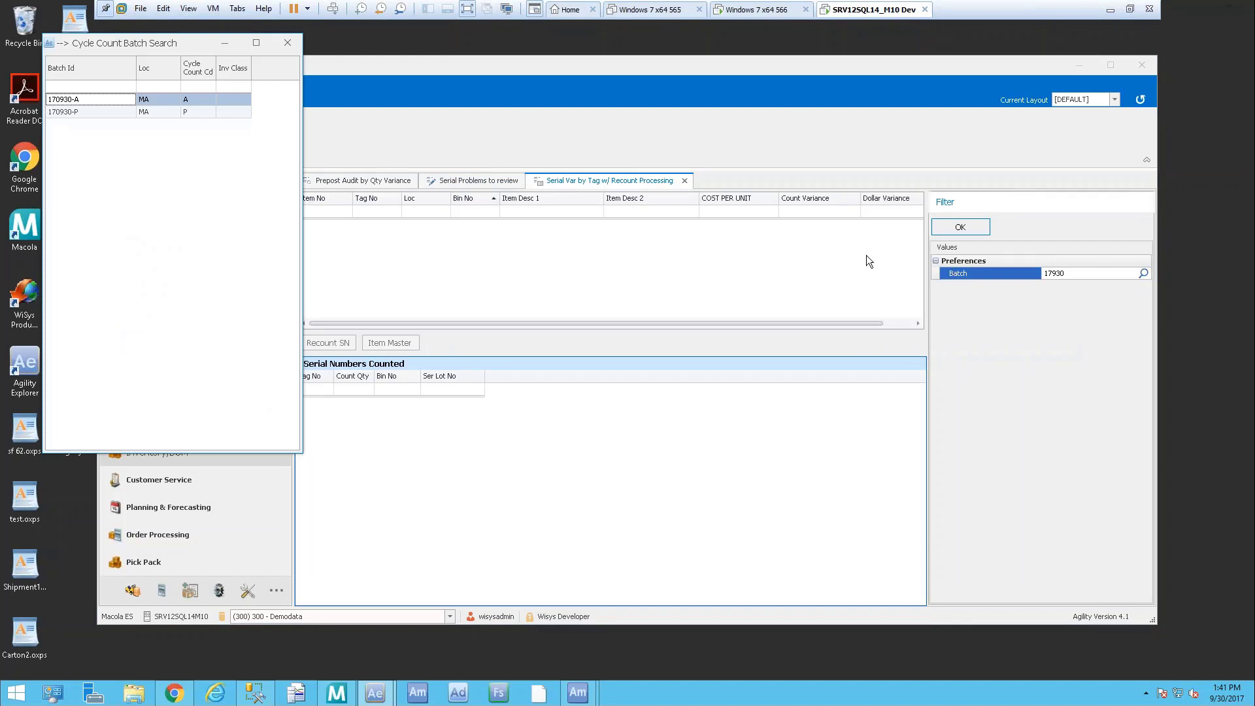
double_click(108, 99)
click(977, 230)
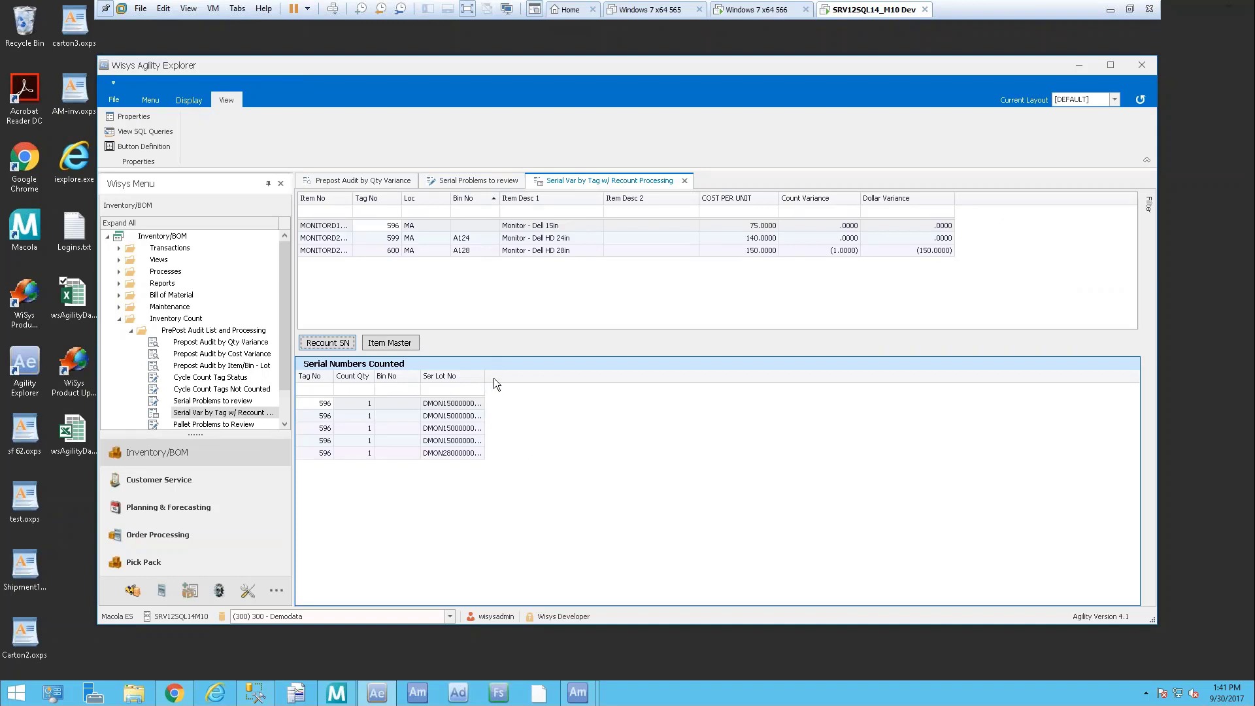
Widen the serial and Item No columns and review the counted serials for tags 599 and 600
drag(484, 378, 532, 379)
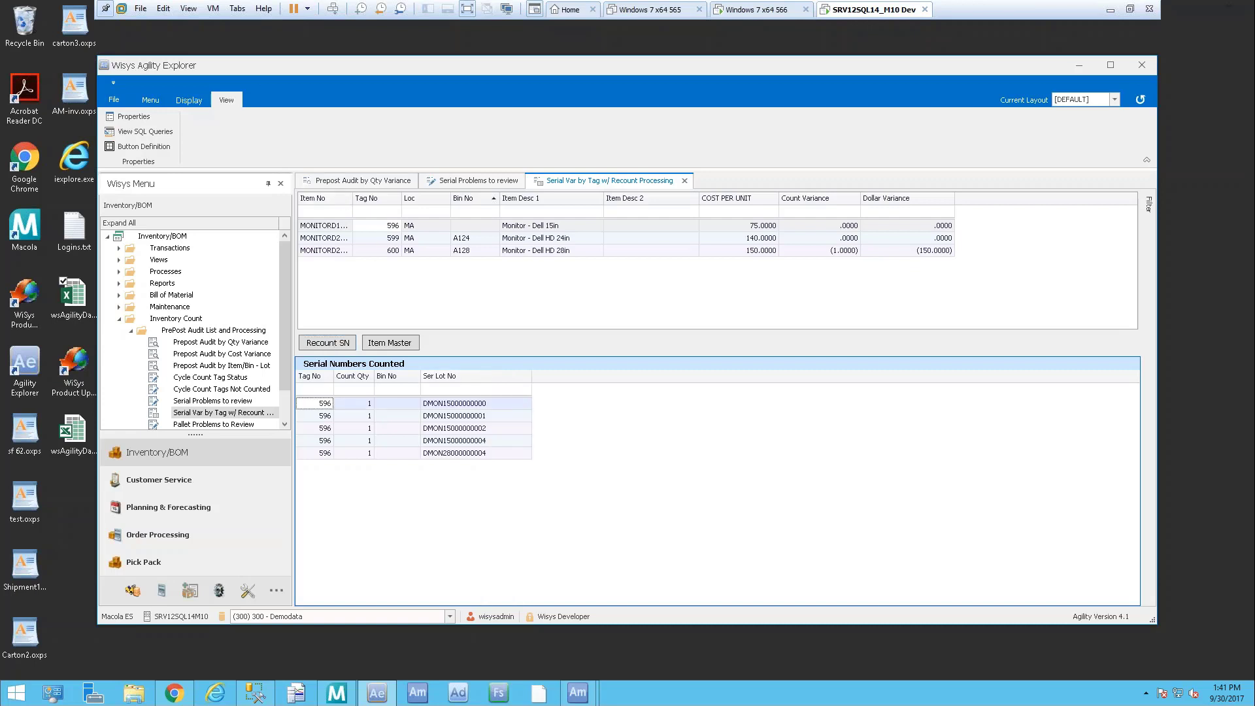
drag(353, 198, 397, 198)
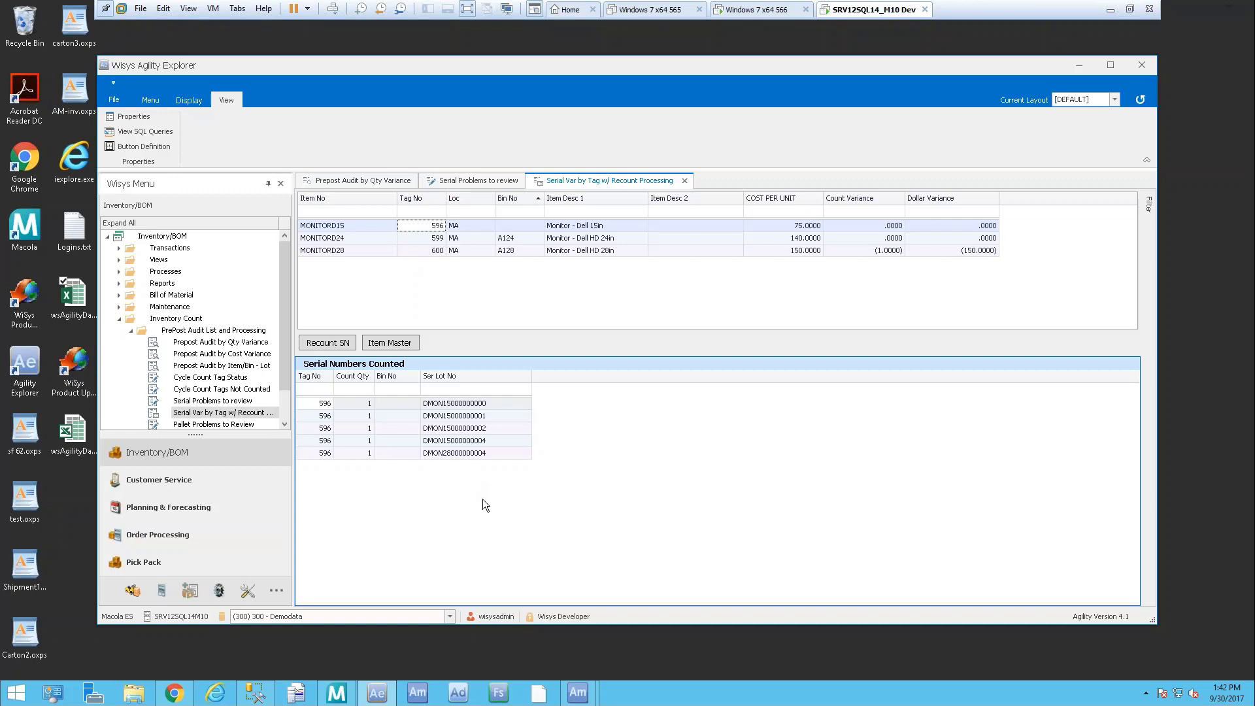
click(381, 241)
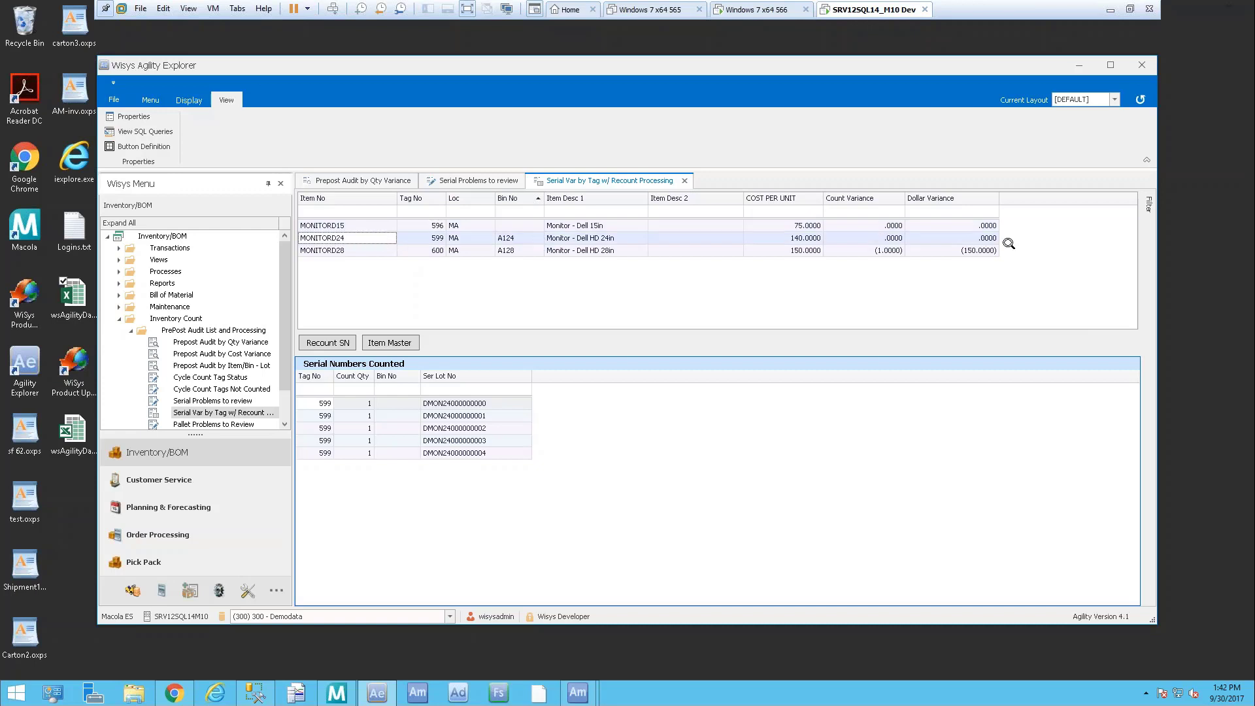
click(371, 251)
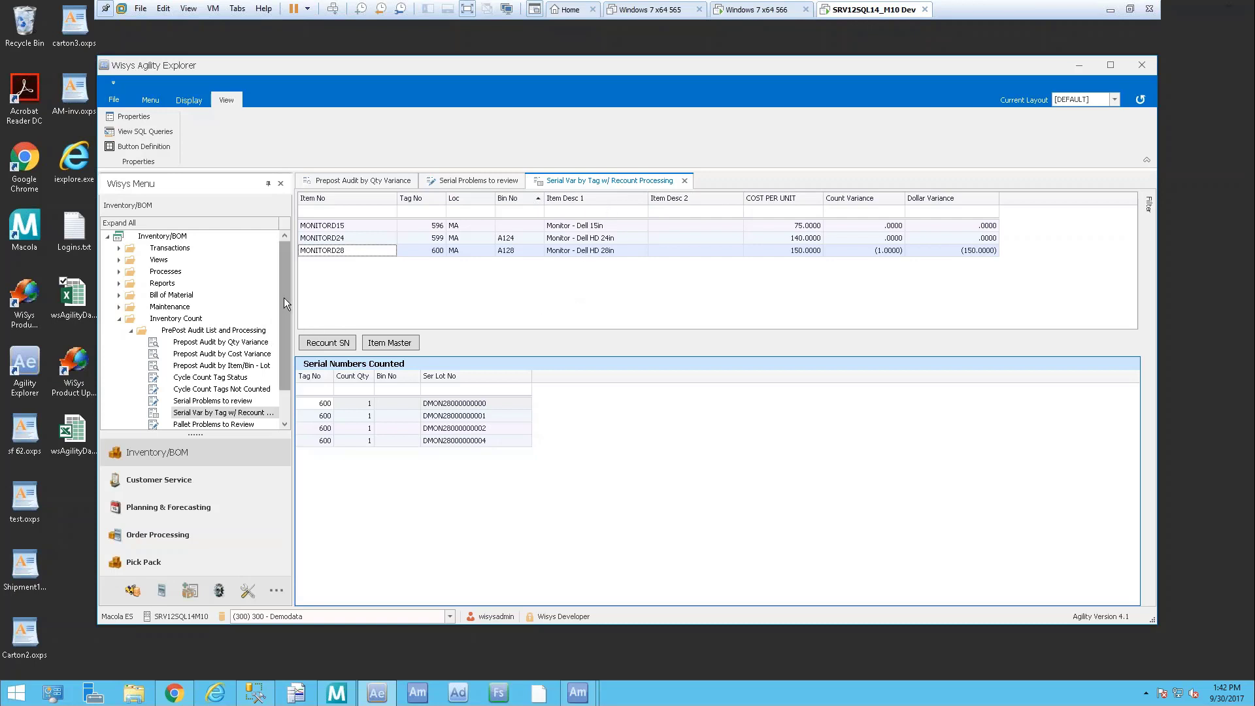
scroll(284, 297, down, 1)
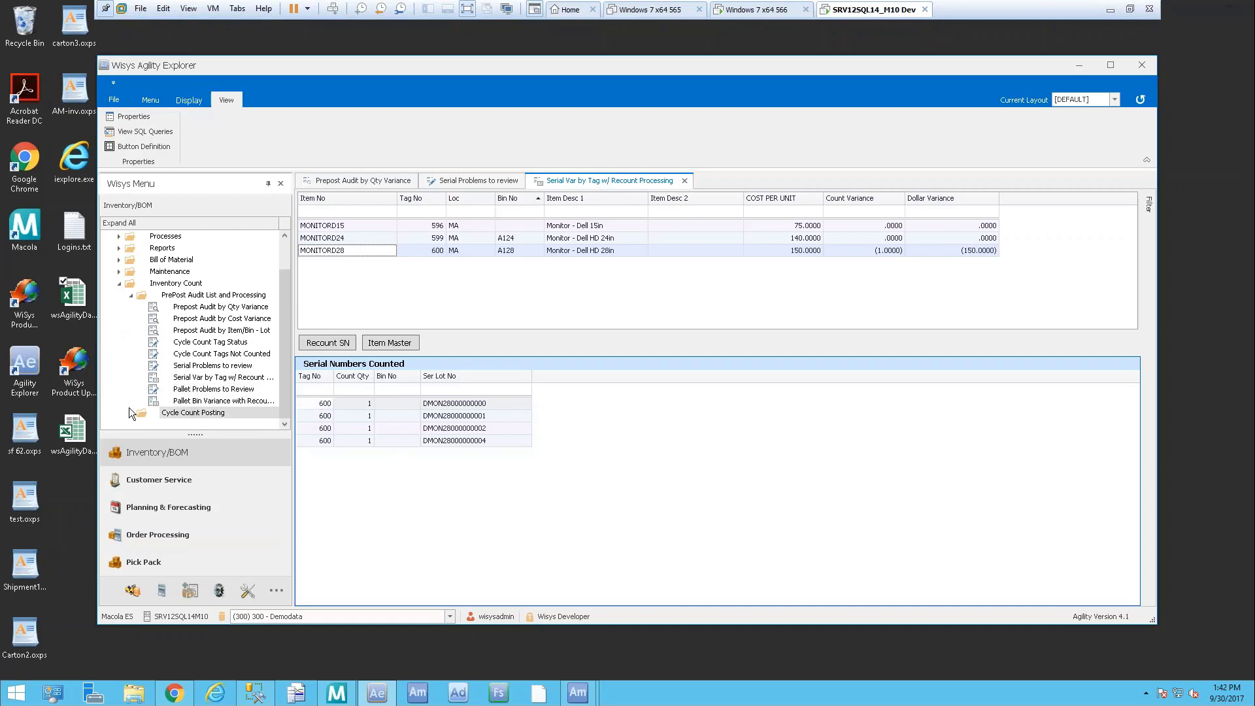
List the Serial Numbers to be Posted for batch 170930-A, then switch to SQL Server Management Studio
click(130, 412)
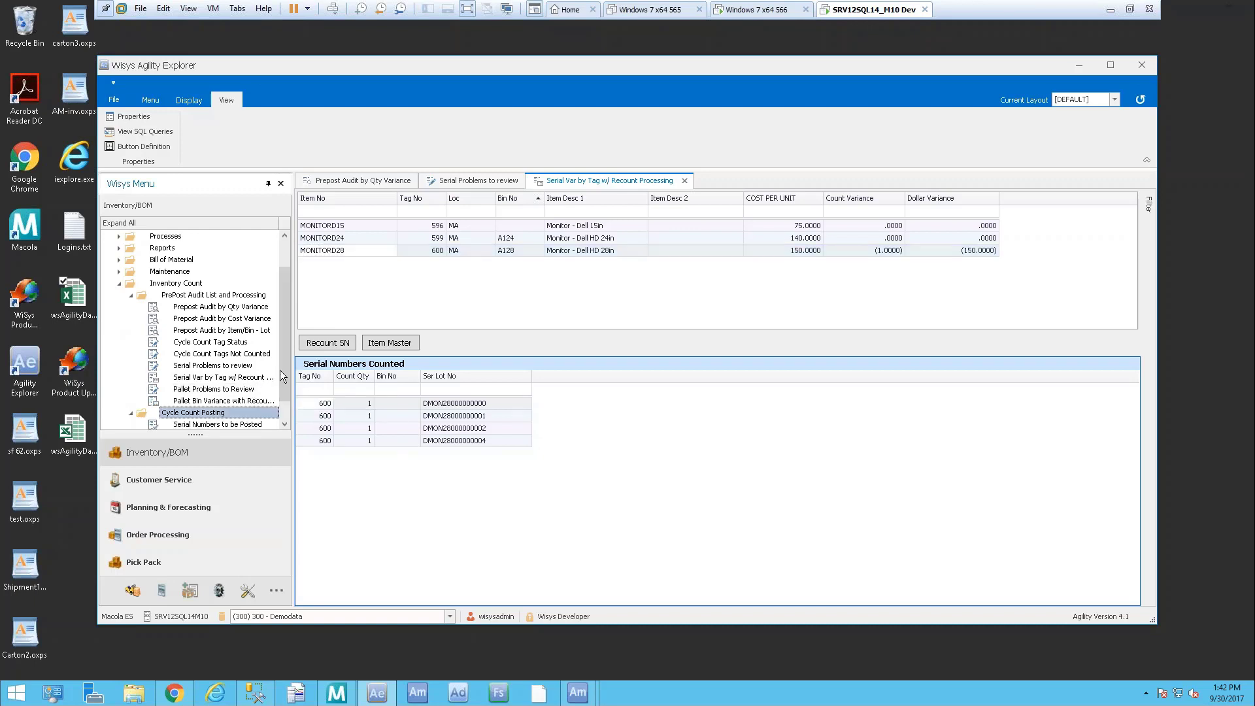
scroll(285, 410, down, 1)
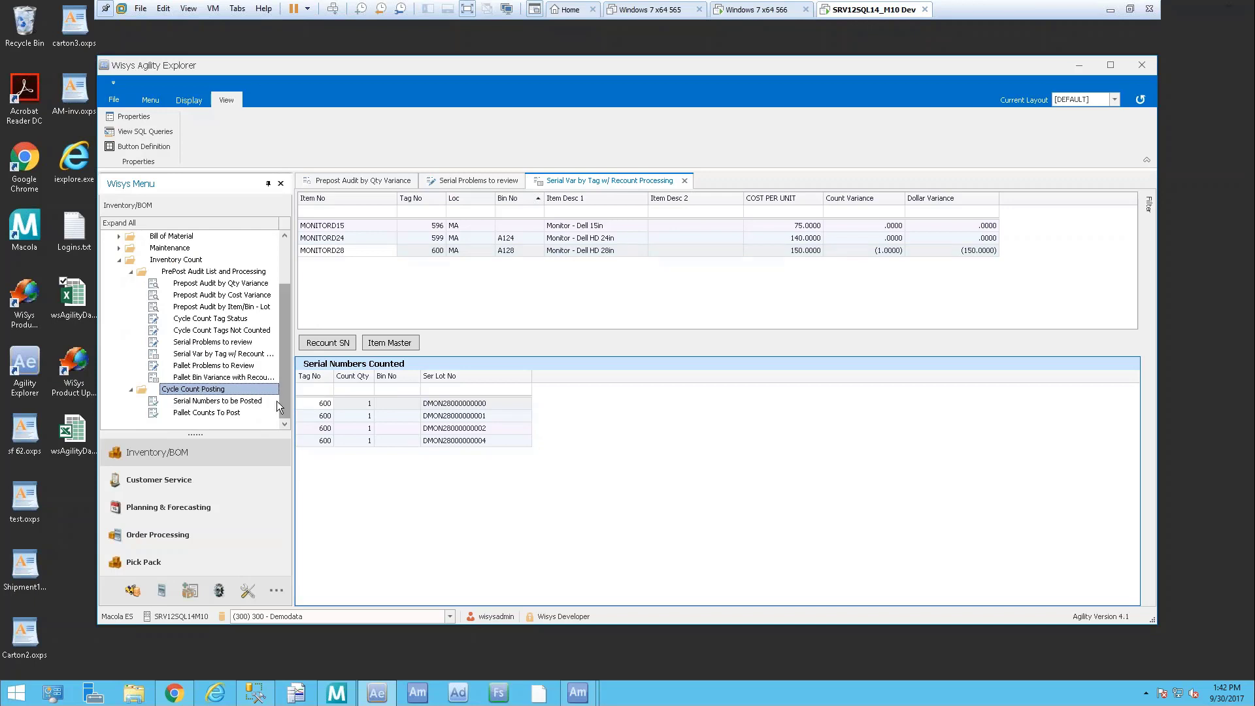
double_click(208, 402)
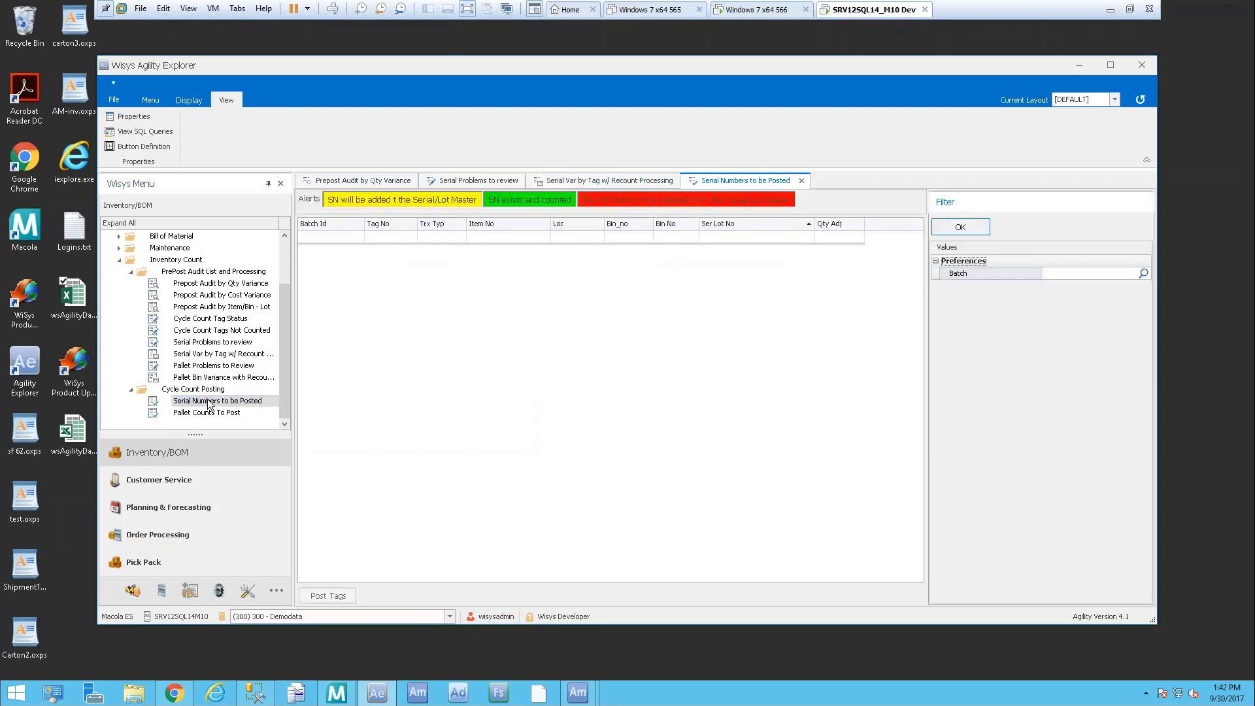
click(1144, 273)
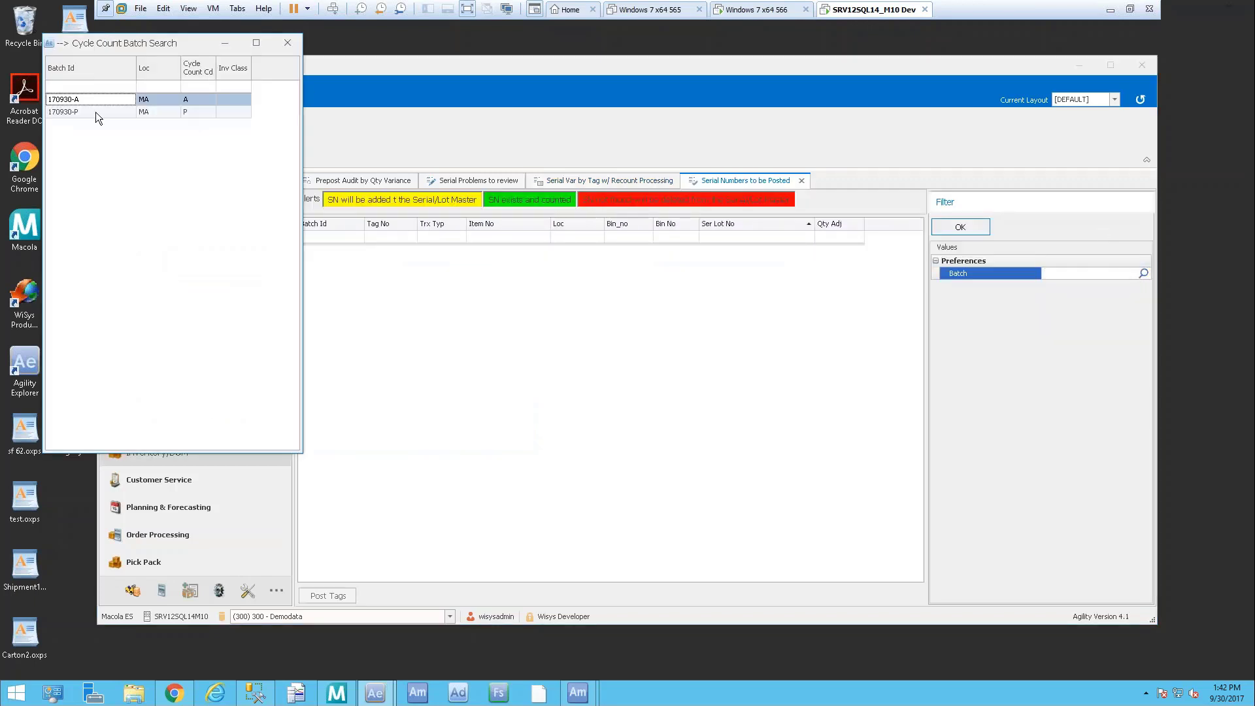
double_click(101, 98)
click(978, 228)
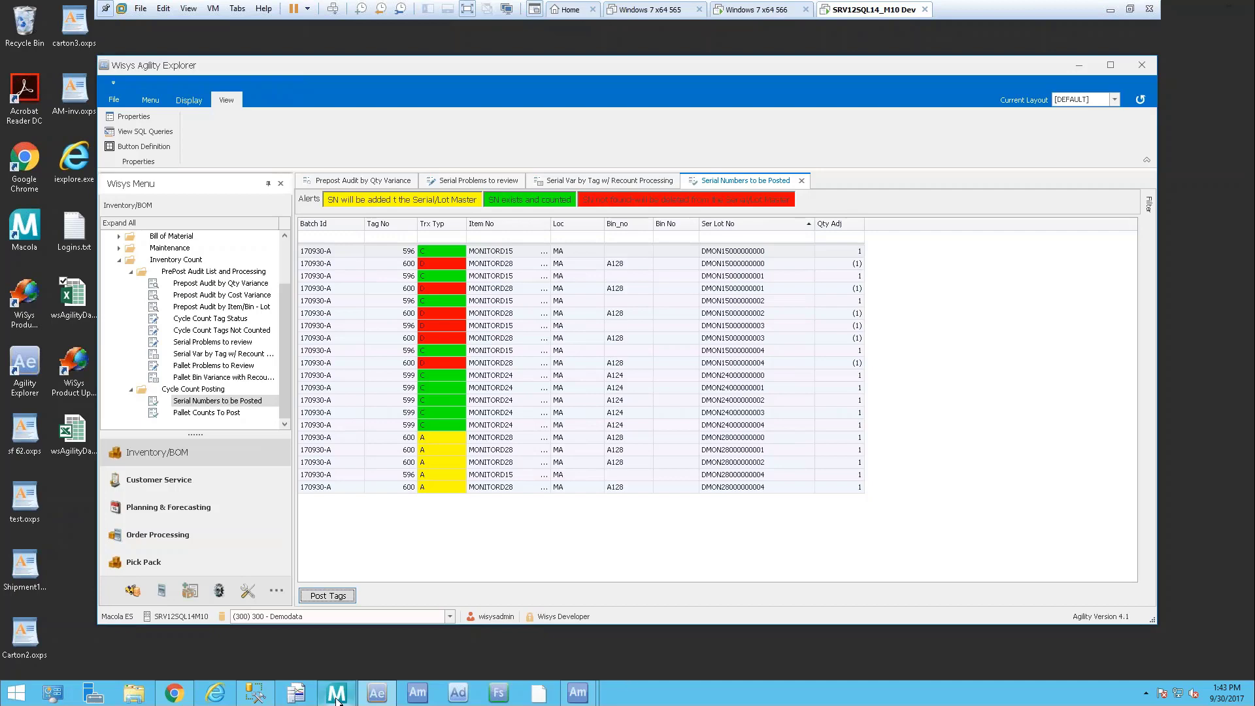
click(254, 697)
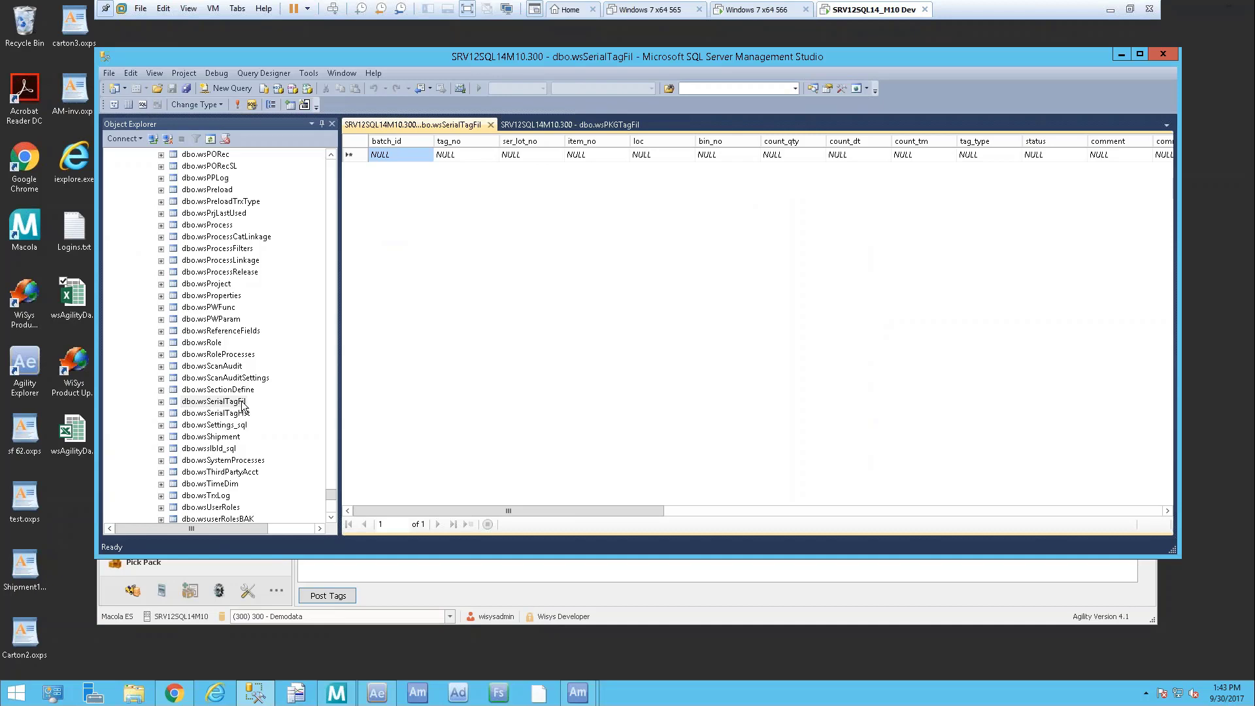
Rerun the wsSerialTagFil query to show its 14 rows, select wsSerialTagHst, and minimize SSMS
click(238, 105)
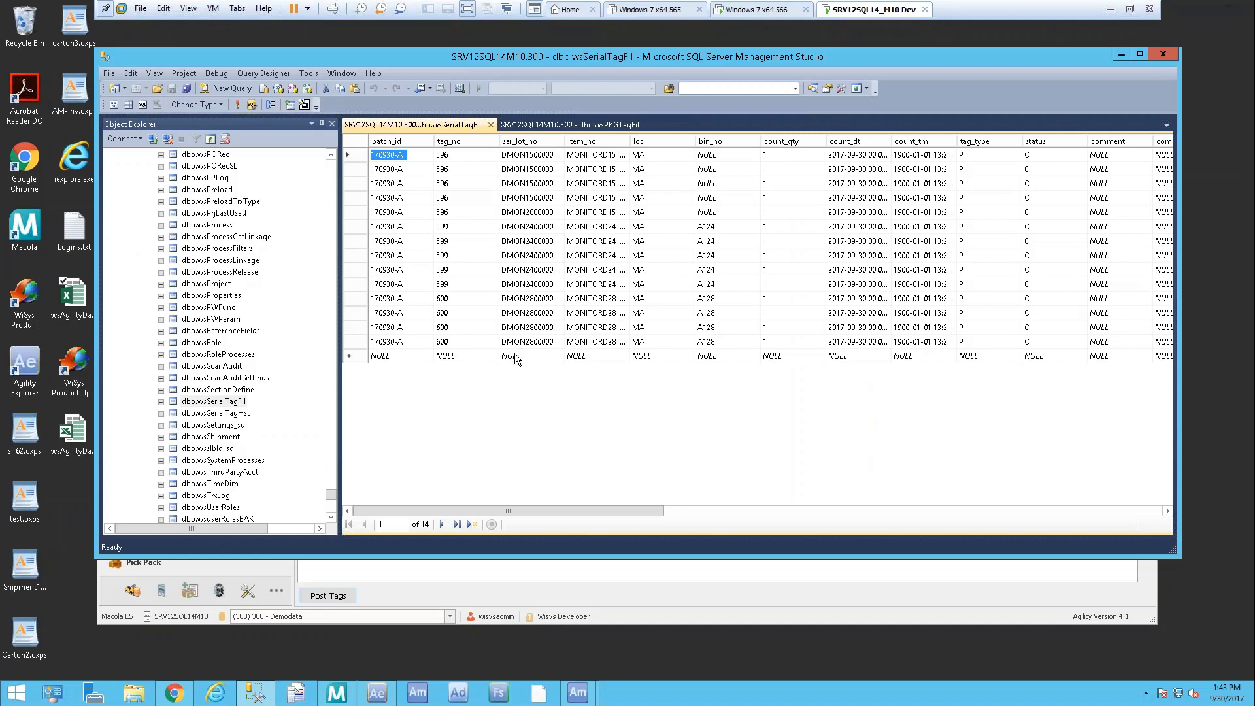
click(191, 414)
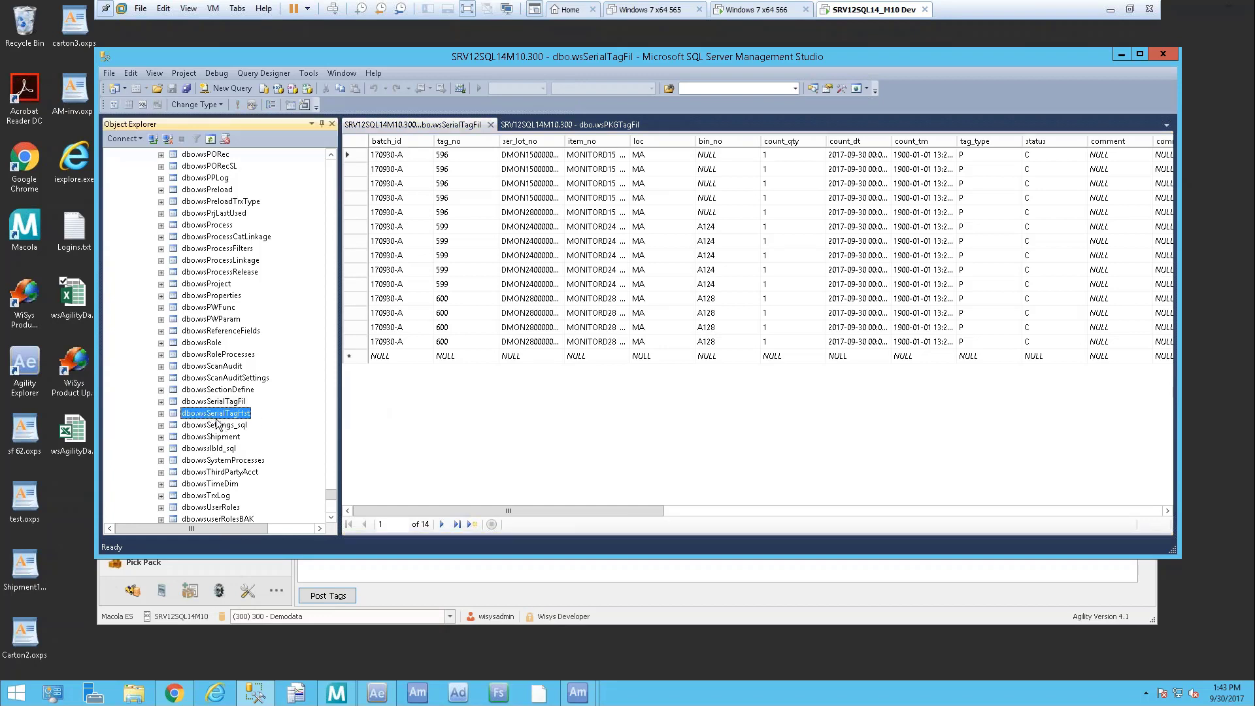
click(1118, 53)
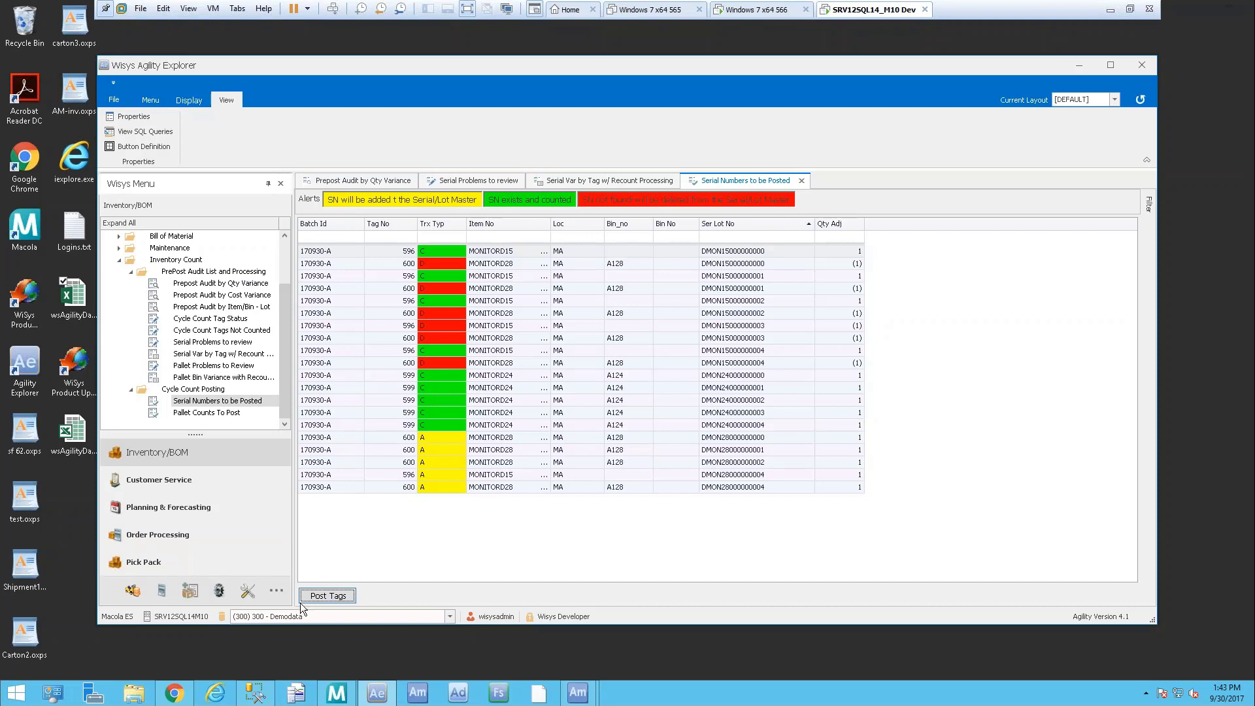
Post the batch 170930-A serial tags 596, 599 and 600, confirming the move to history
click(355, 597)
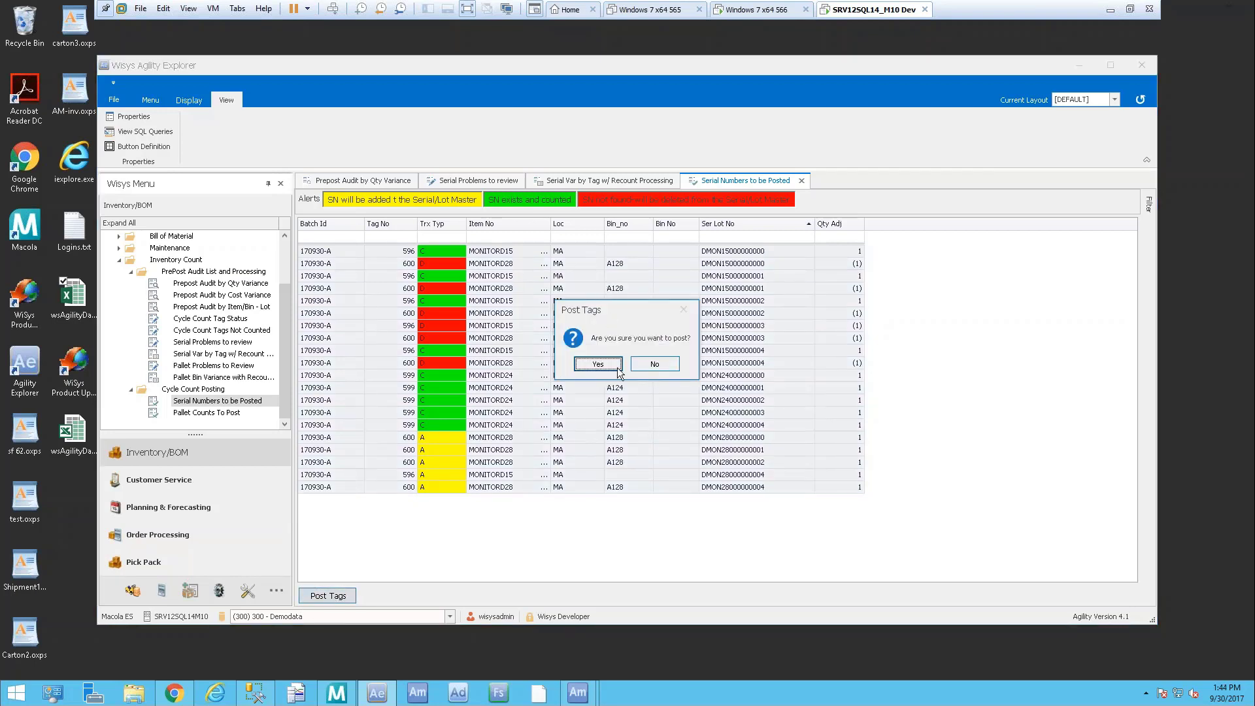
click(615, 368)
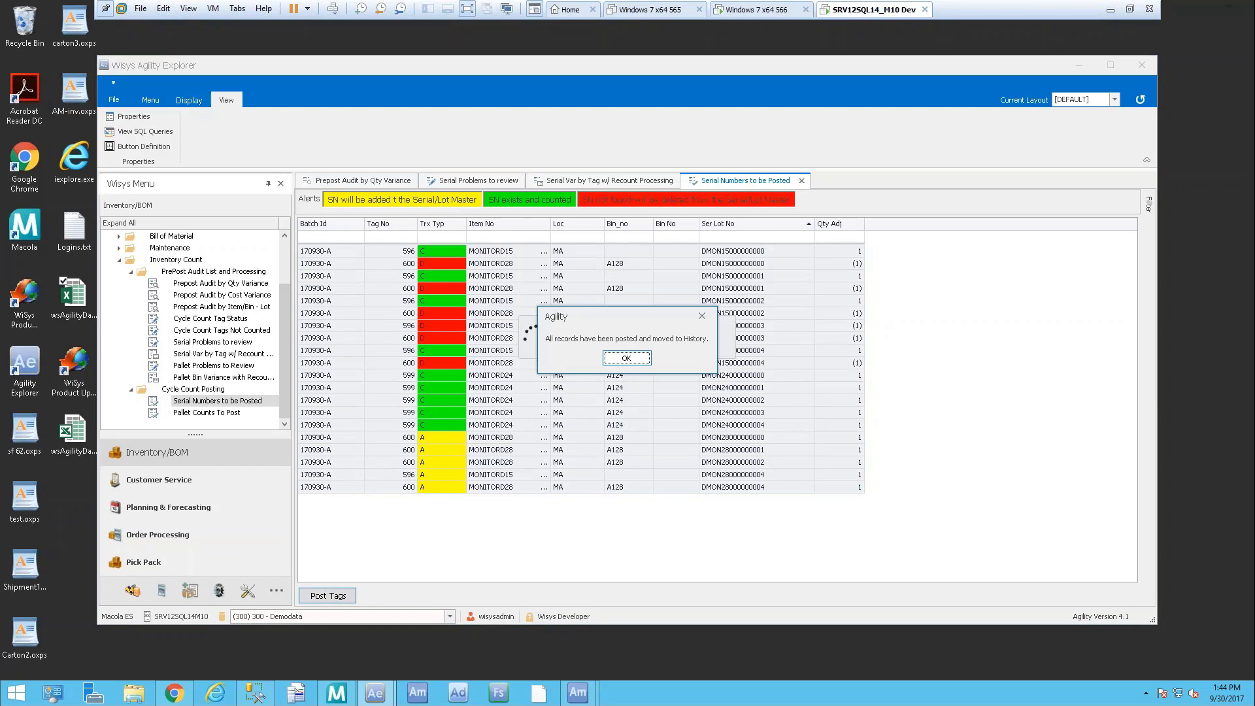
click(619, 361)
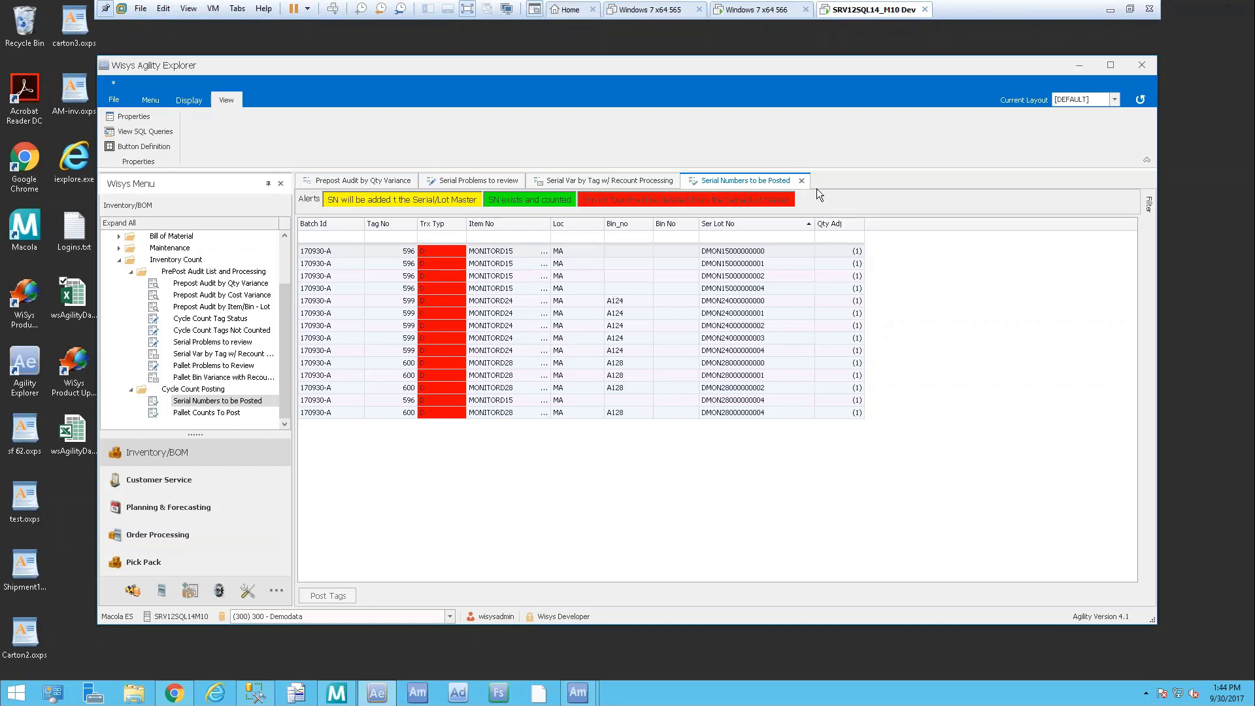
Close the Serial Numbers to be Posted and Pallet Counts To Post views
click(802, 181)
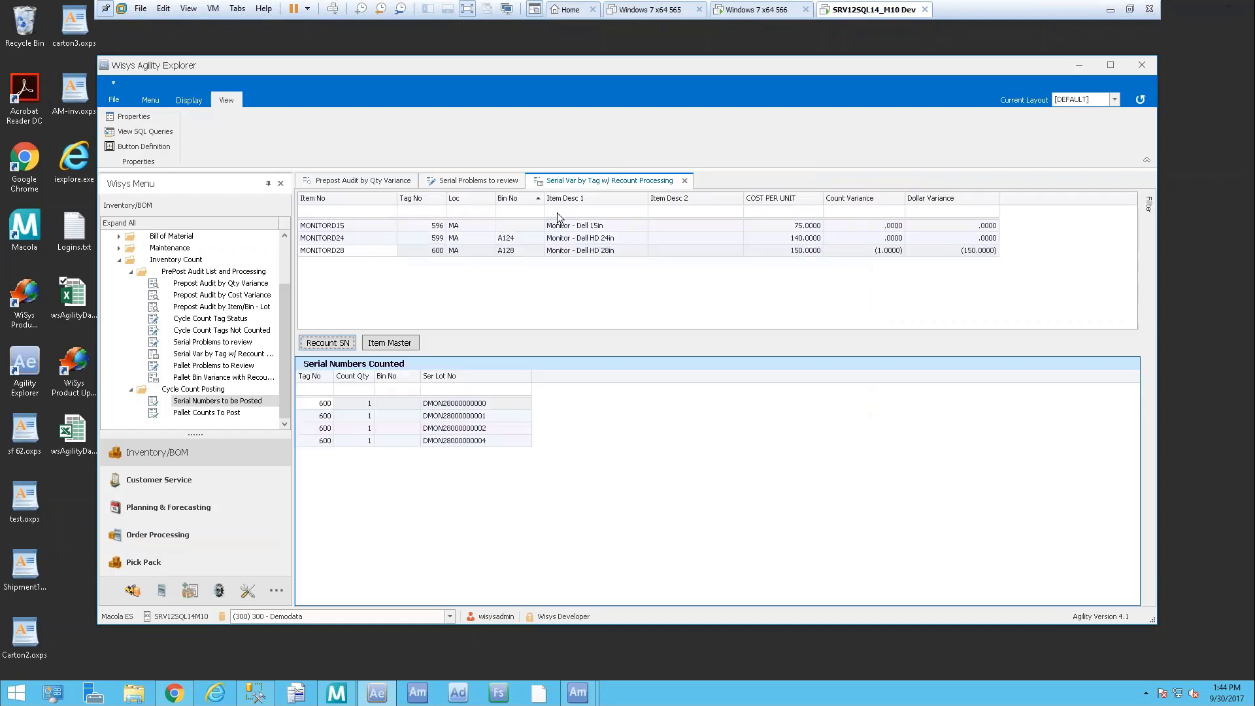
double_click(206, 413)
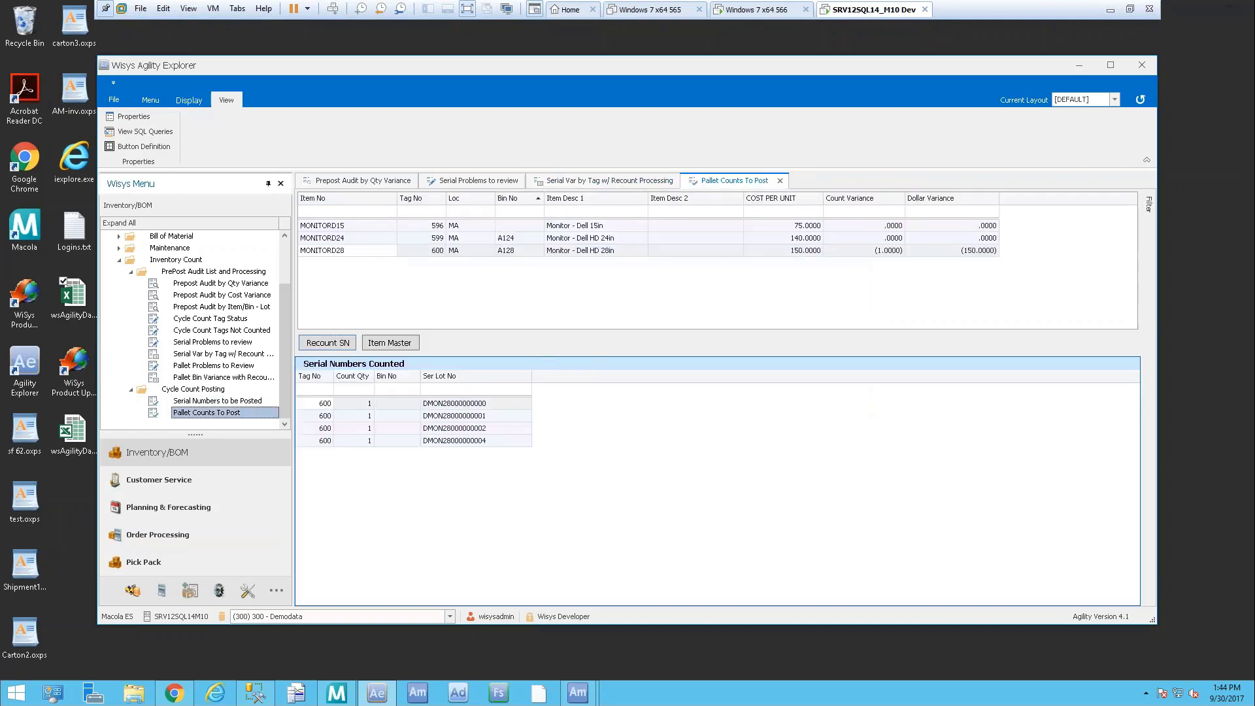
click(779, 181)
Open Pallet Problems to Review filtered to batch 170930-P
double_click(208, 366)
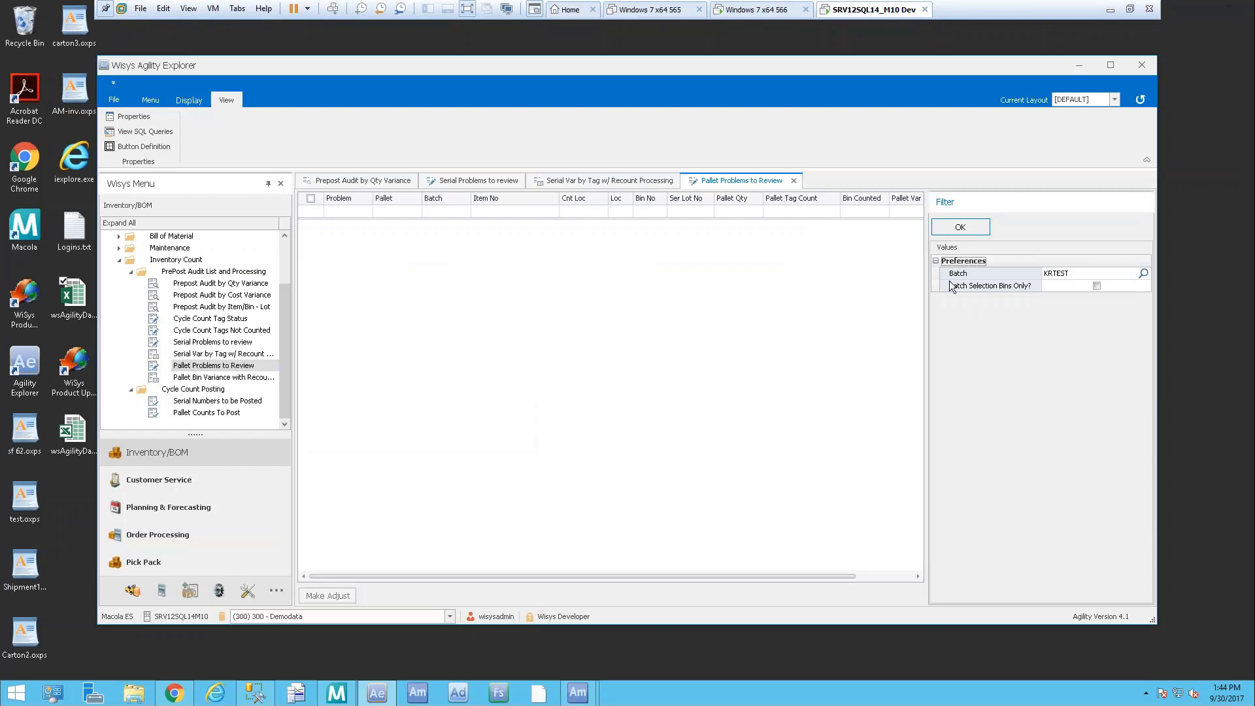
click(1144, 273)
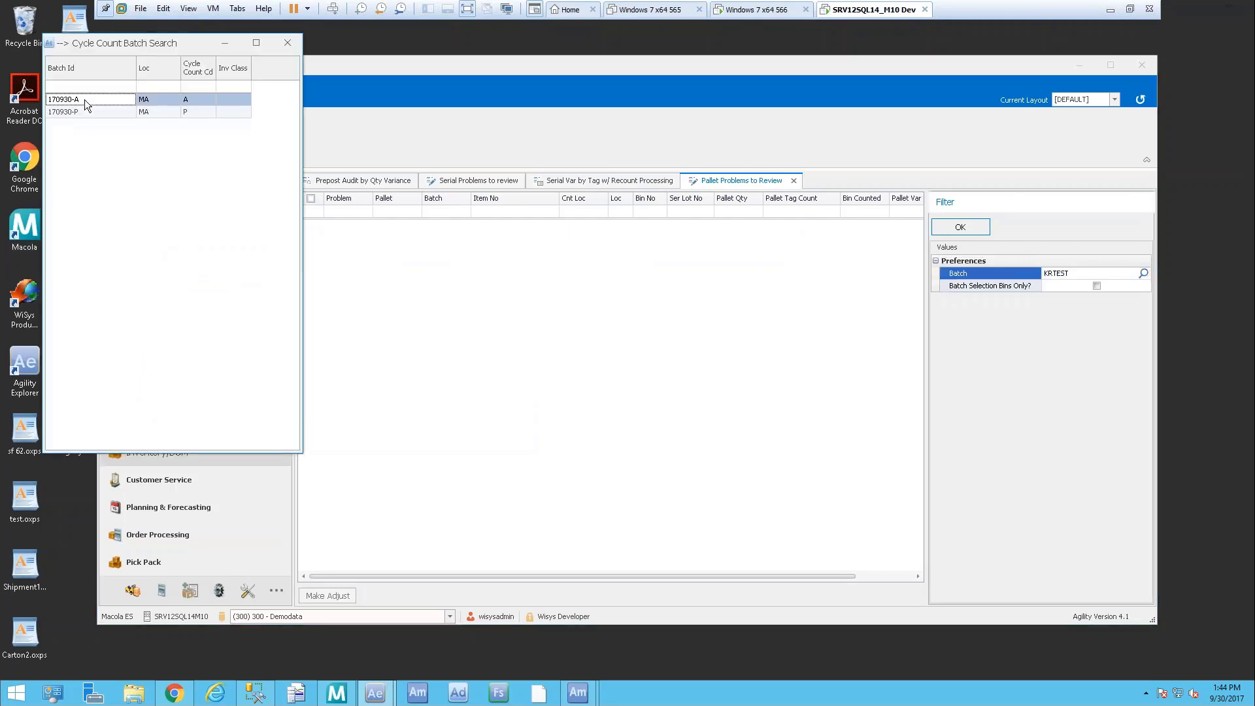
double_click(72, 112)
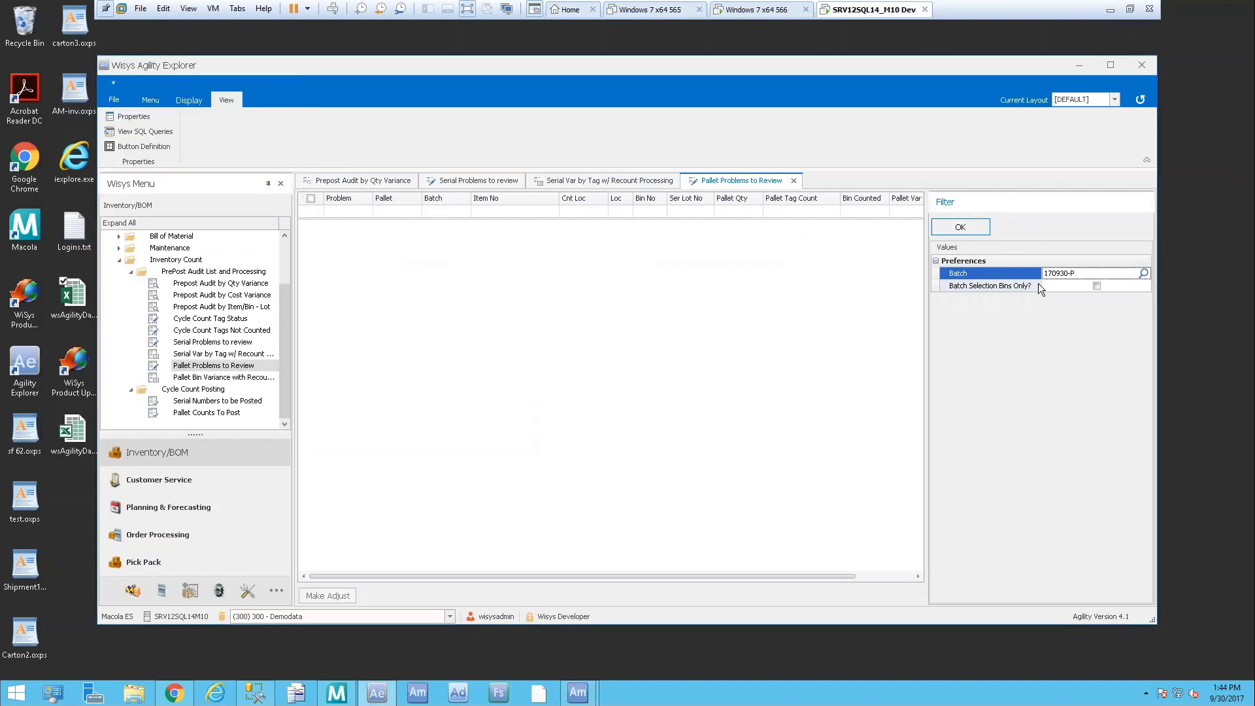
click(955, 229)
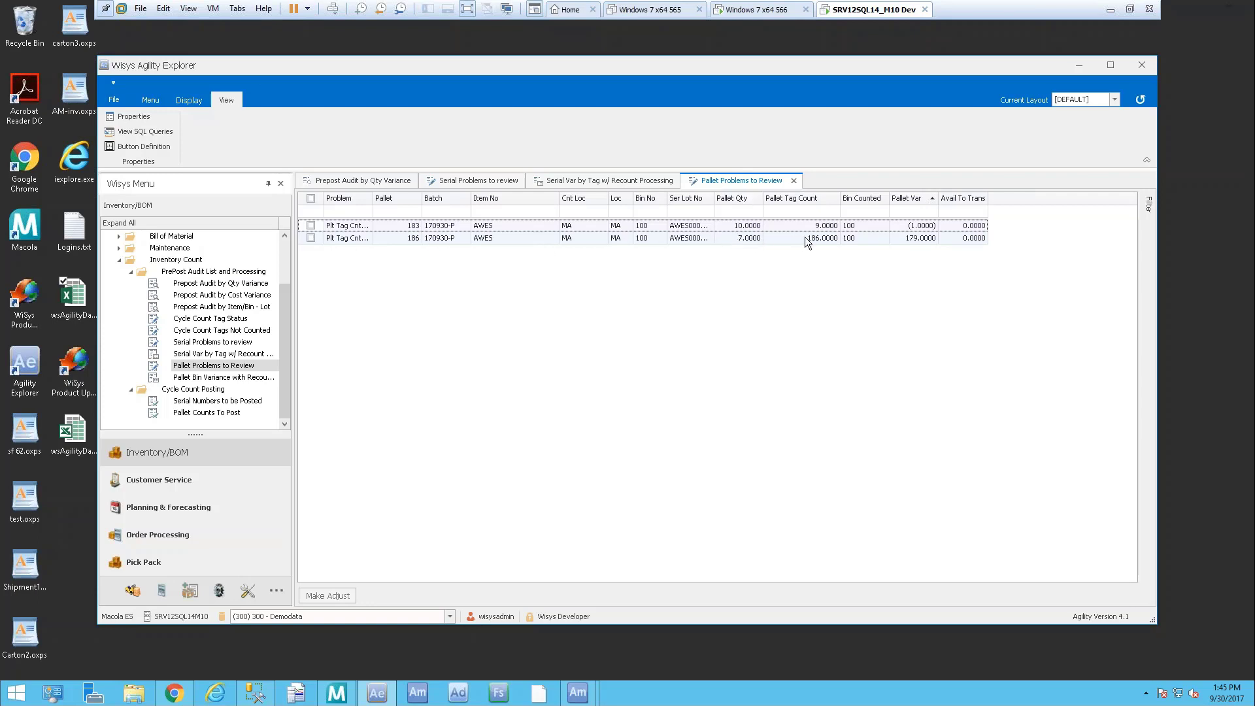
Tick pallet problem rows 183 and 186, then open Pallet Bin Variance with Recount Processing
click(821, 239)
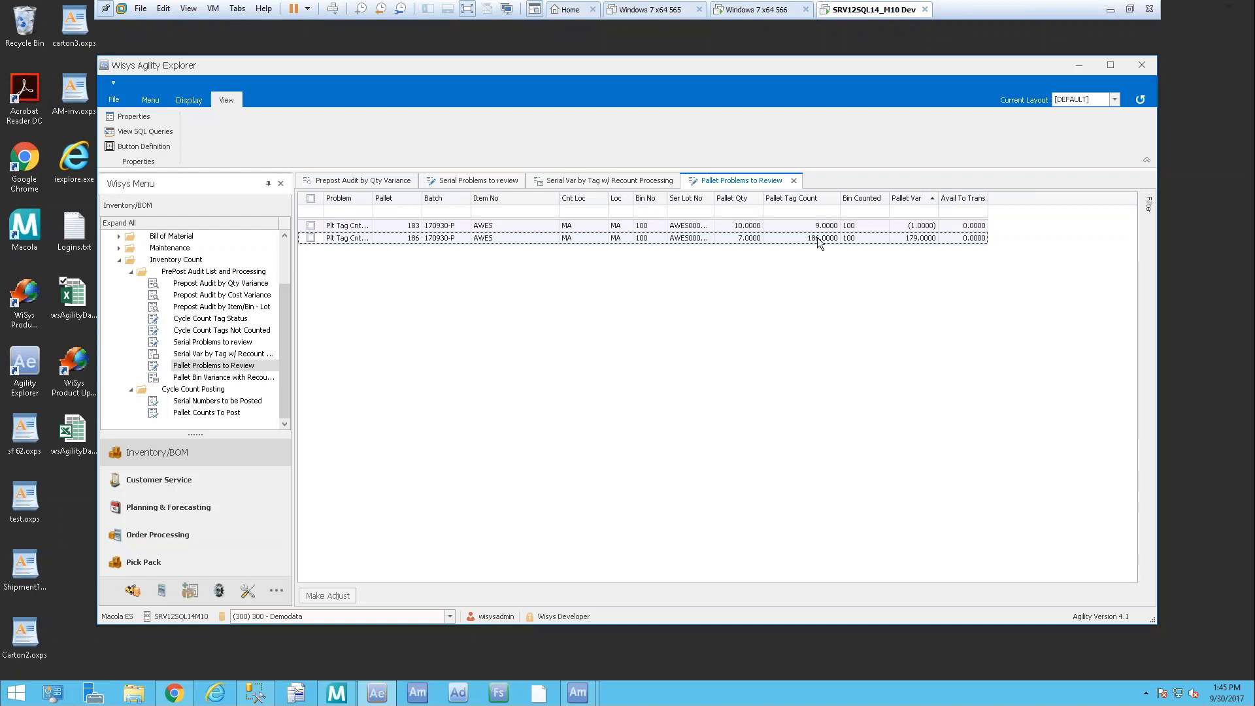
click(311, 226)
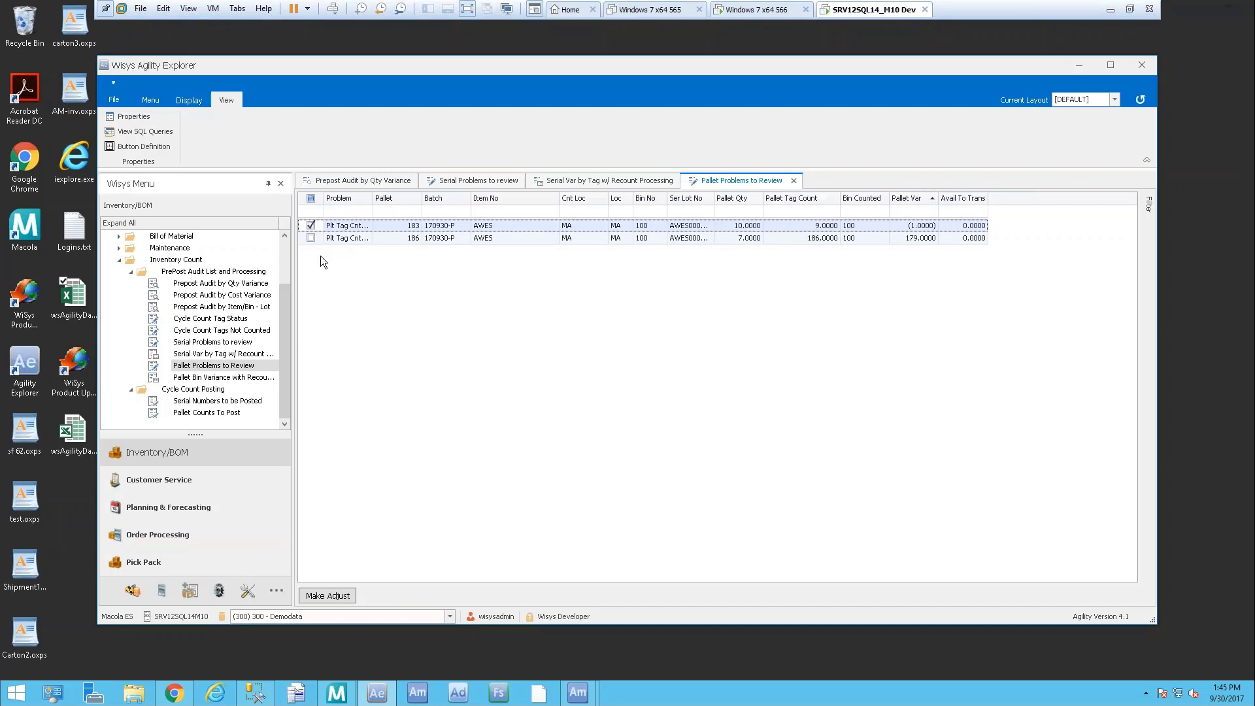
click(310, 238)
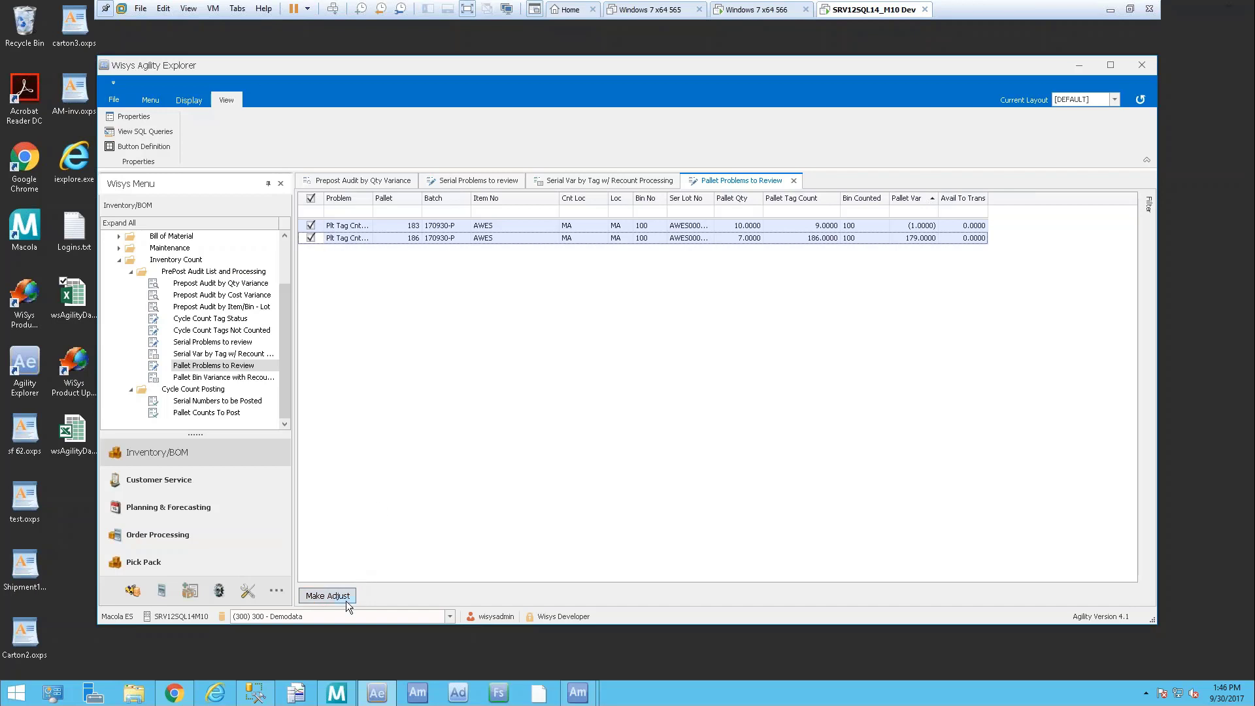
double_click(228, 379)
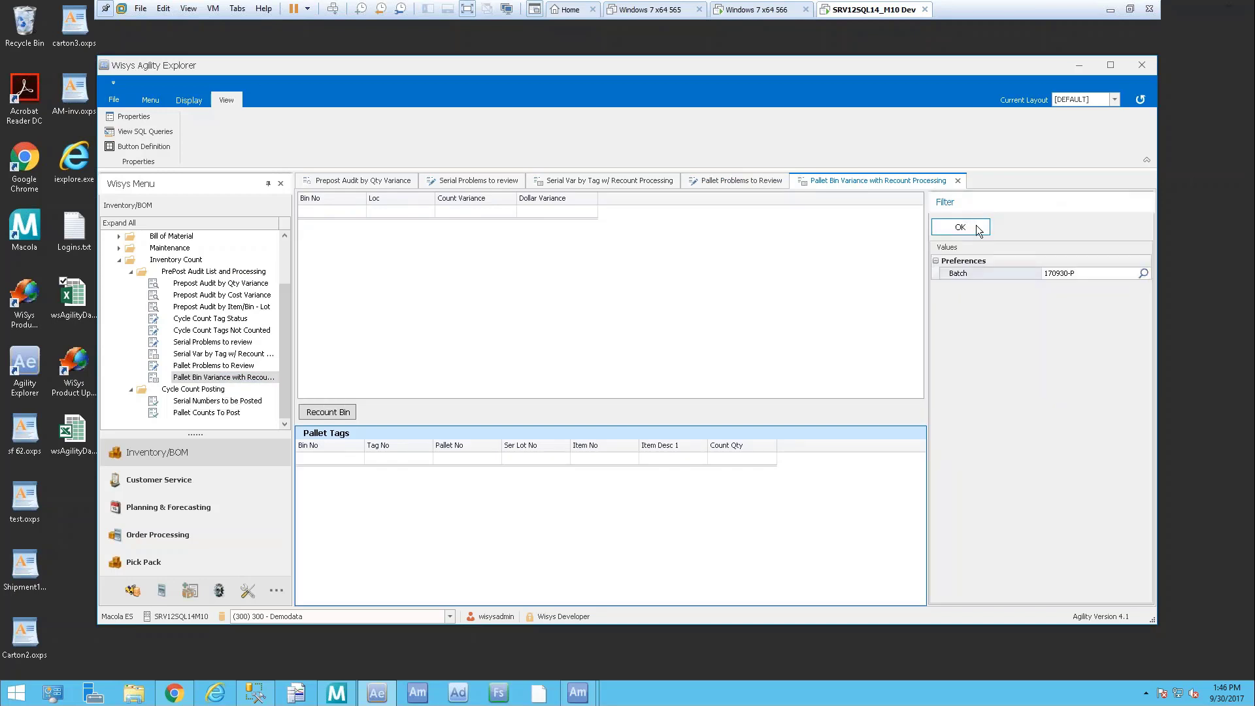
Filter Pallet Bin Variance to batch 170930-P to load its bin variances
click(1143, 273)
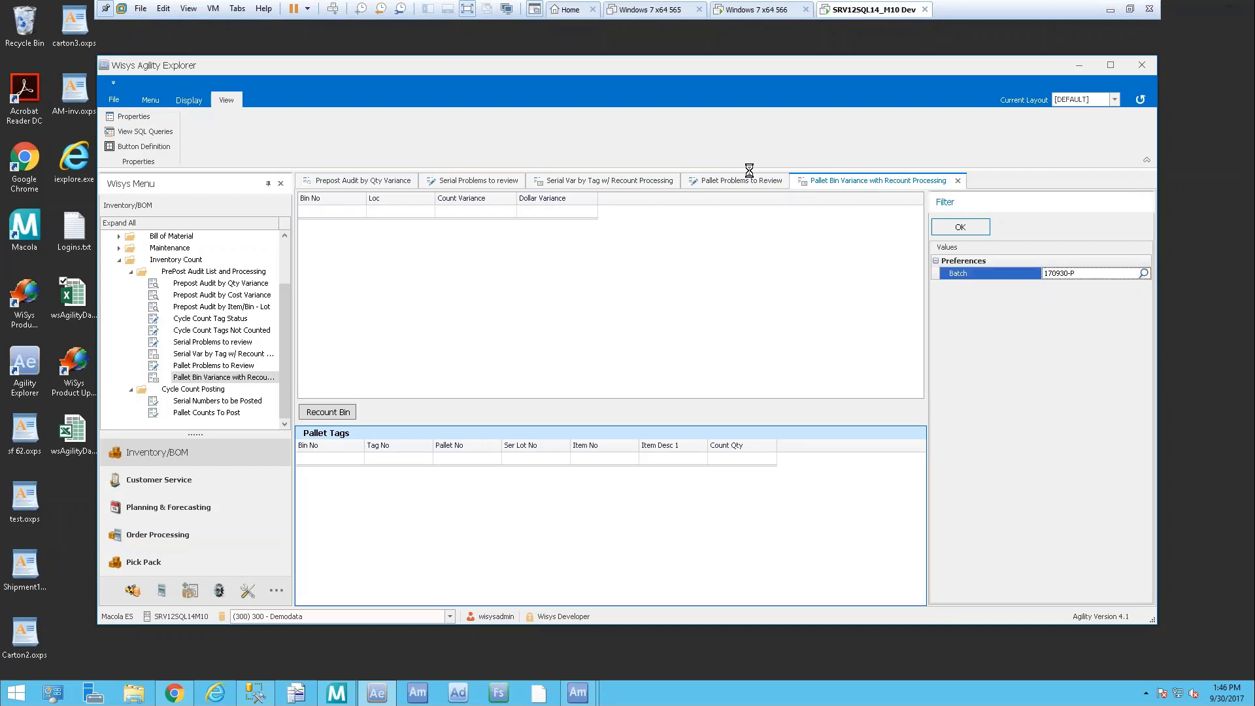
double_click(72, 112)
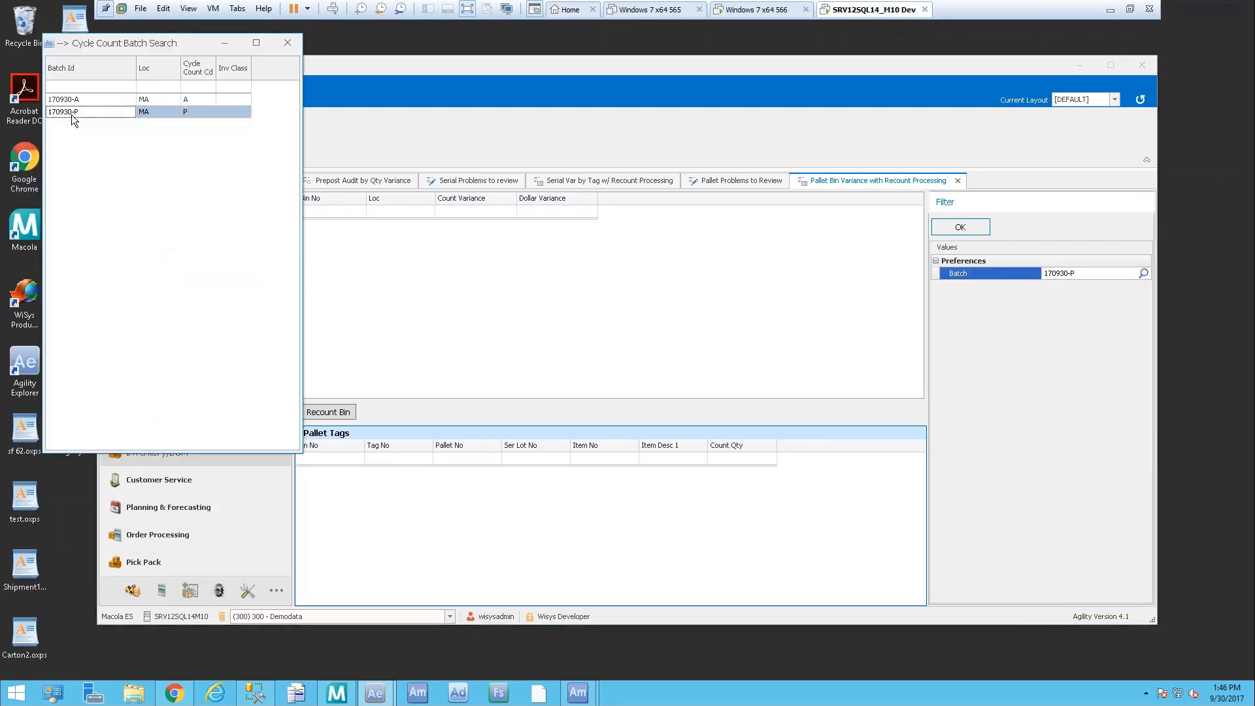
click(961, 227)
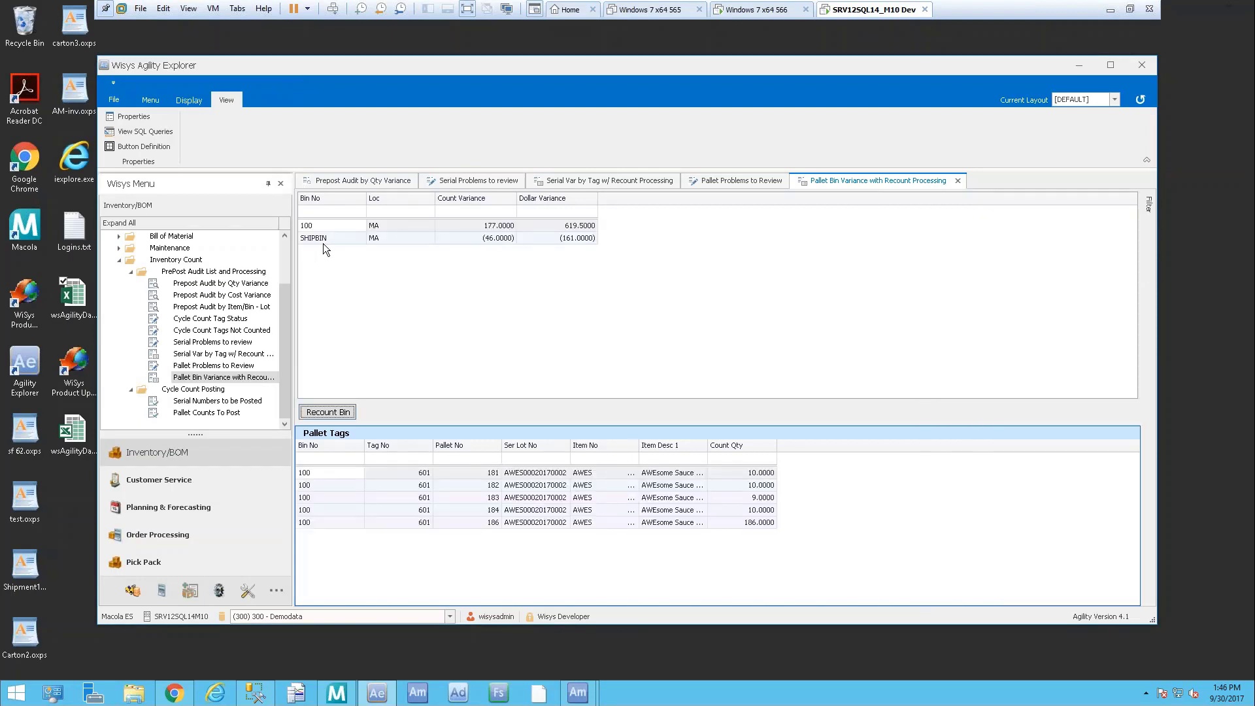
Review bin 100's variance and its pallet tags 181–186, noting pallet 186's 186.0000 count
click(343, 222)
click(479, 472)
click(473, 488)
click(468, 501)
click(469, 511)
click(468, 523)
click(760, 524)
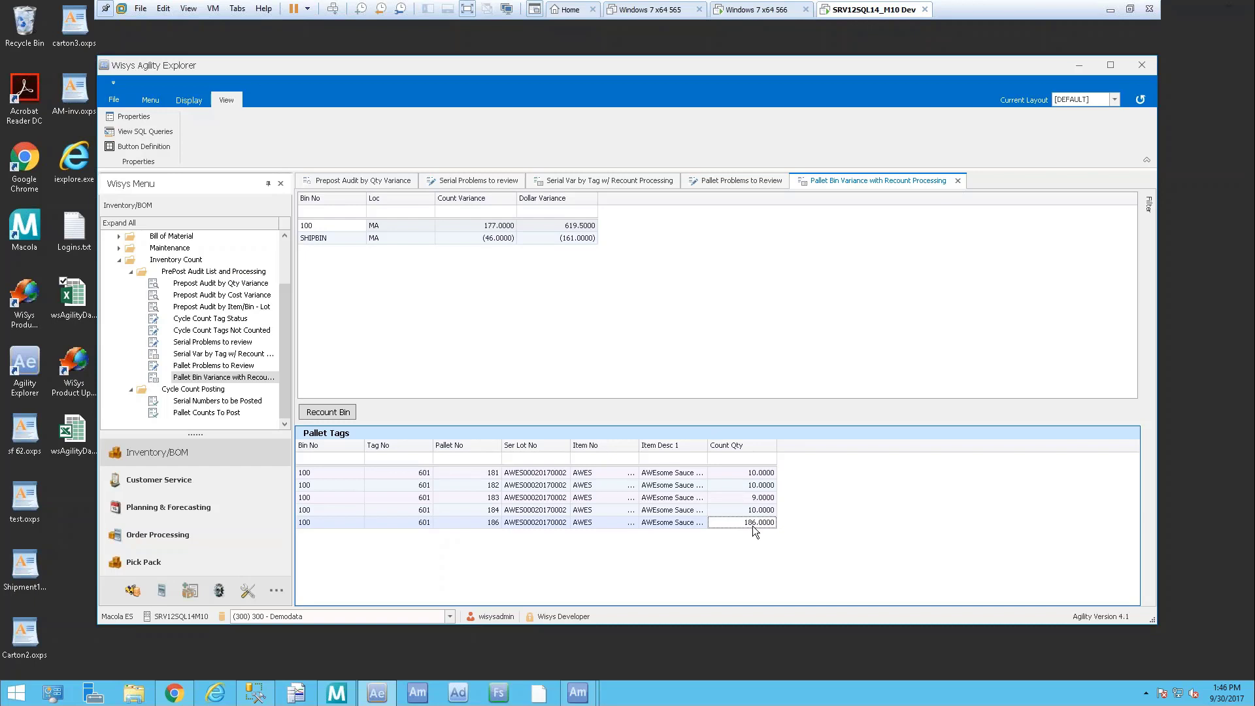
click(337, 226)
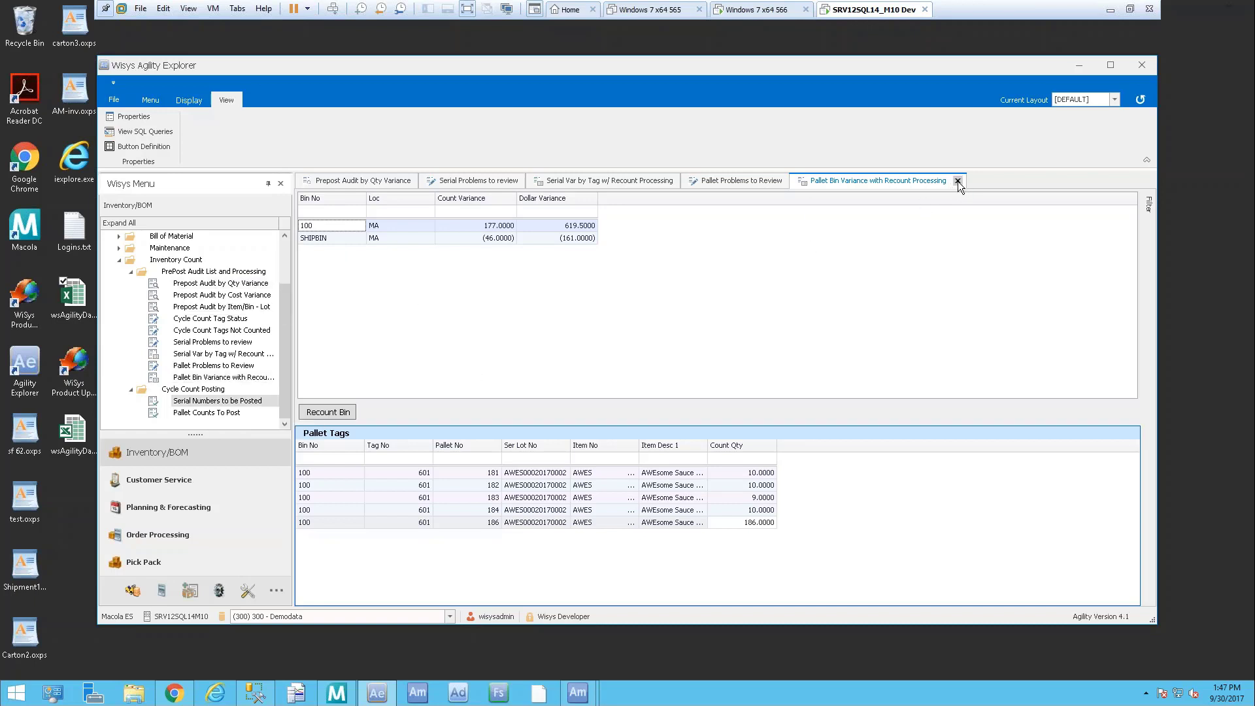
click(958, 182)
Close Pallet Problems and load Pallet Counts To Post for batch 170930-P
click(796, 181)
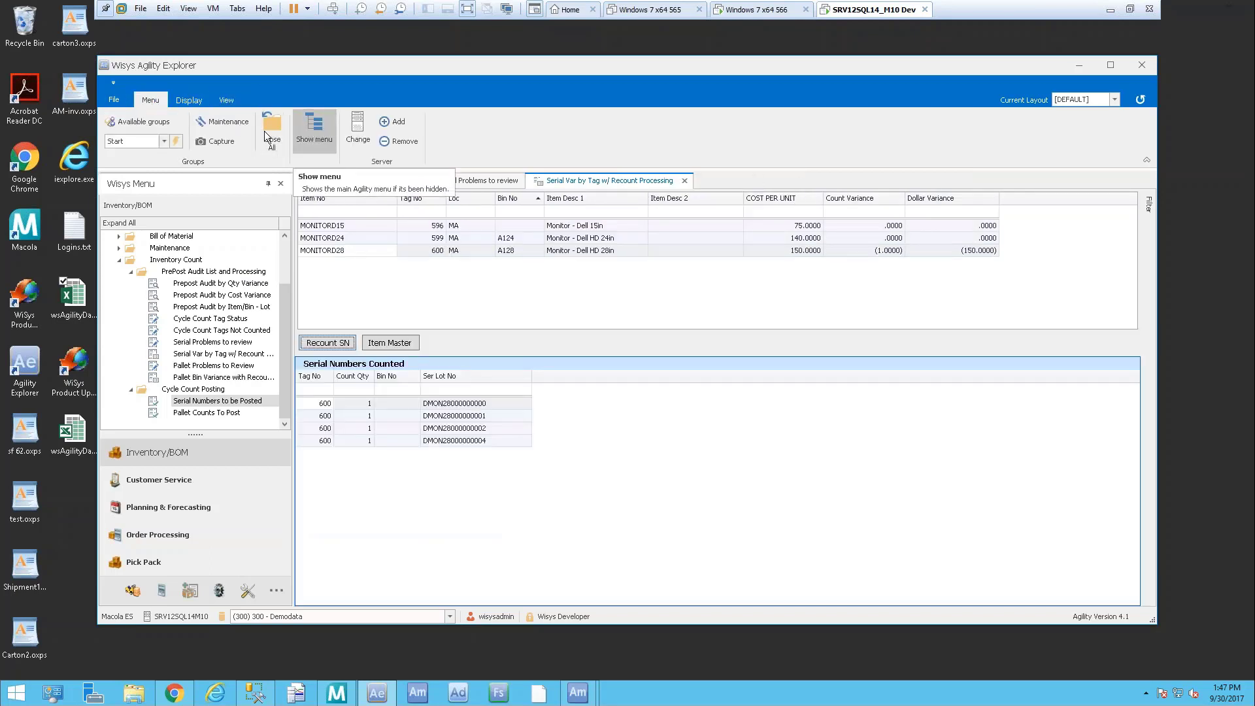
double_click(226, 412)
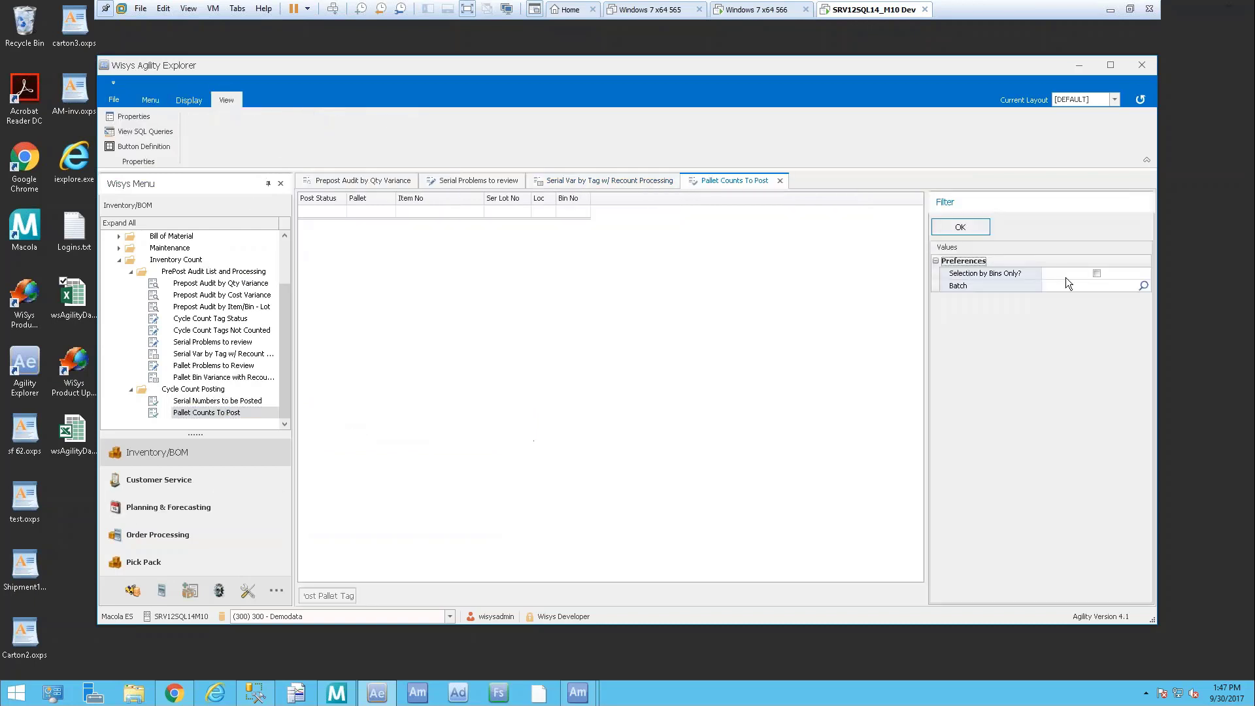
click(1143, 286)
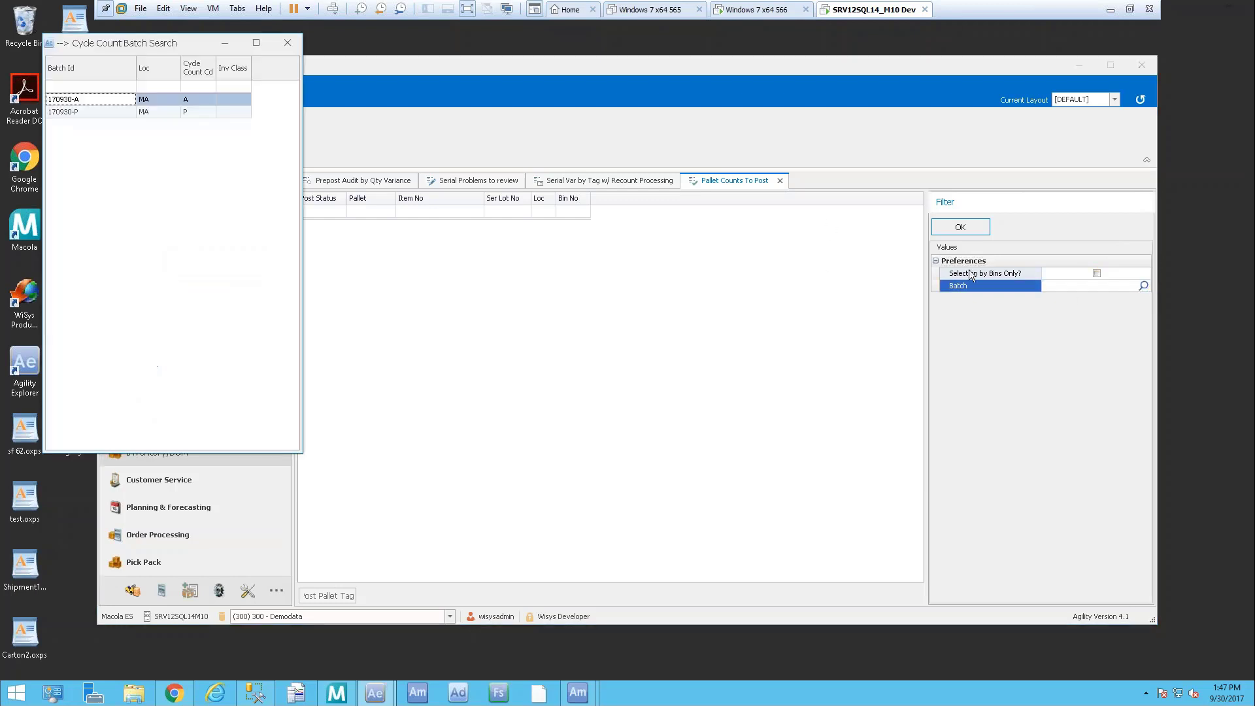
double_click(87, 113)
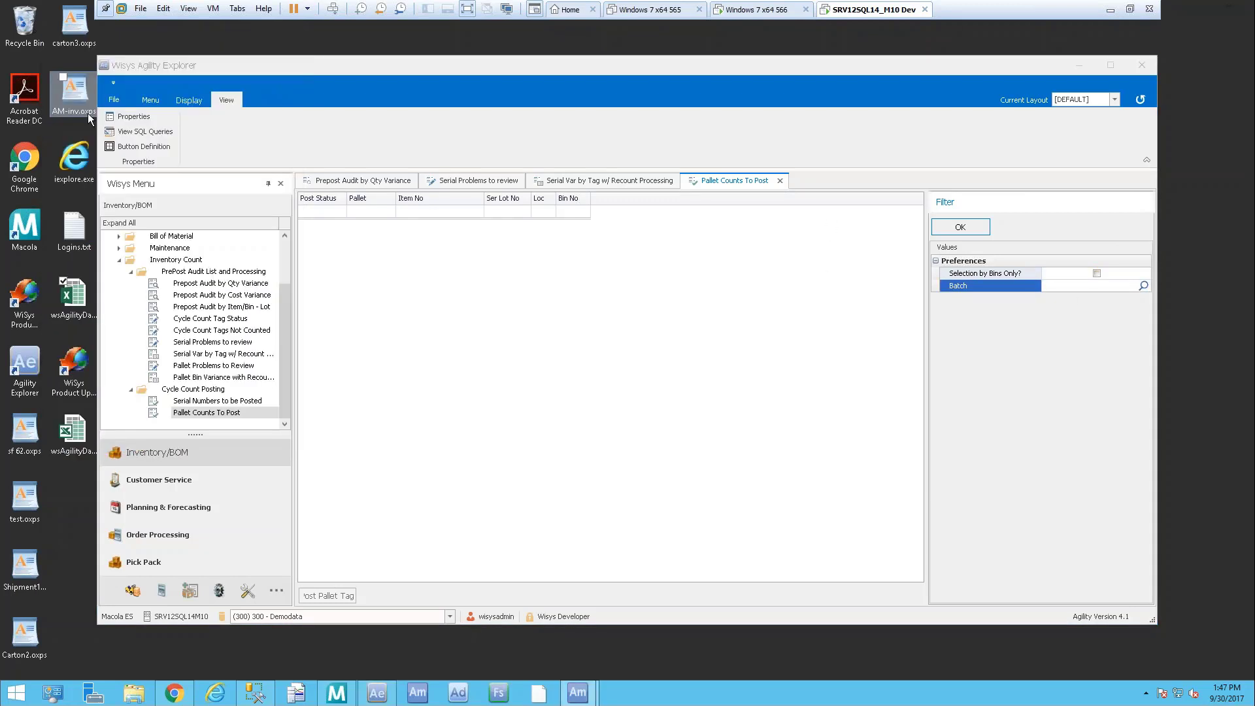
click(976, 229)
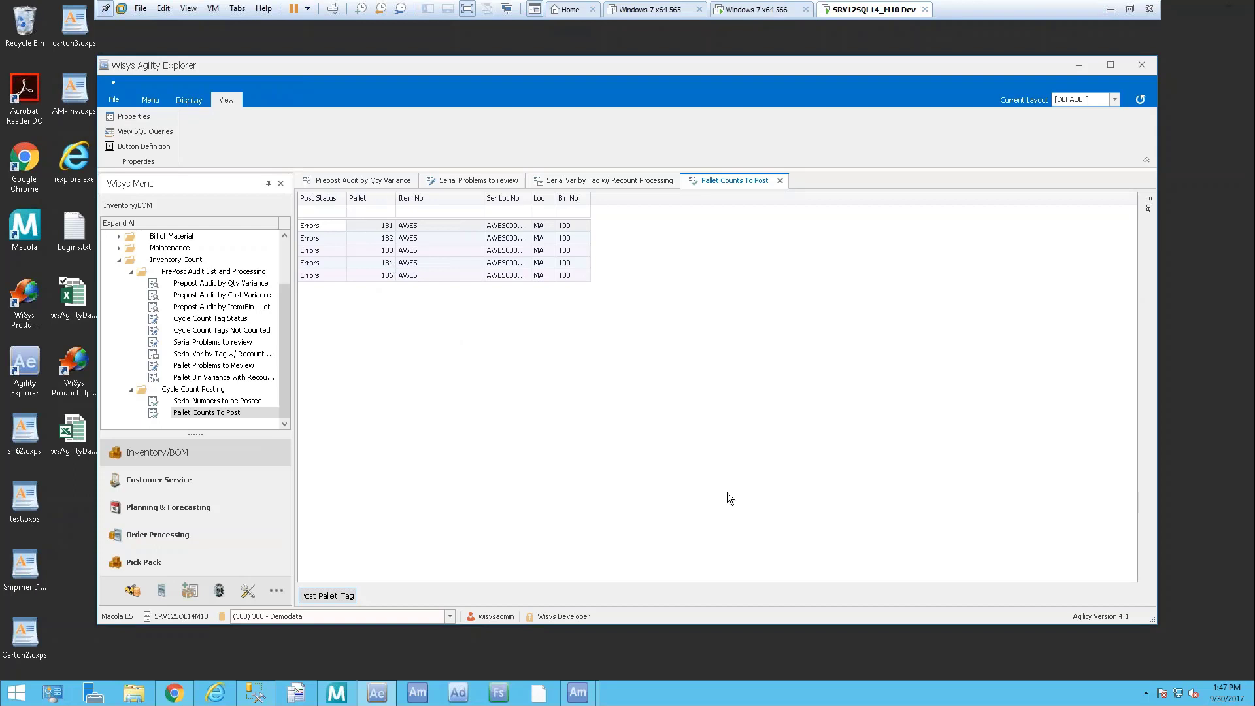
Post the batch 170930-P pallet tags to history, confirming both prompts
click(336, 595)
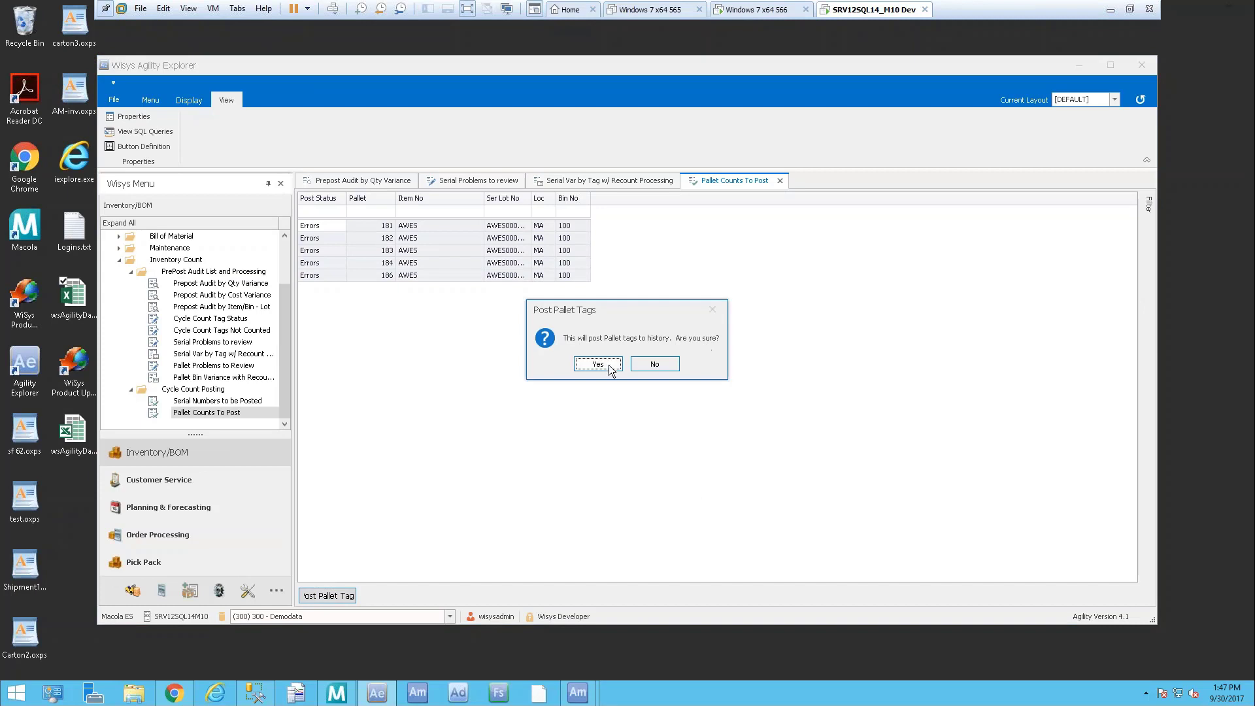
click(598, 364)
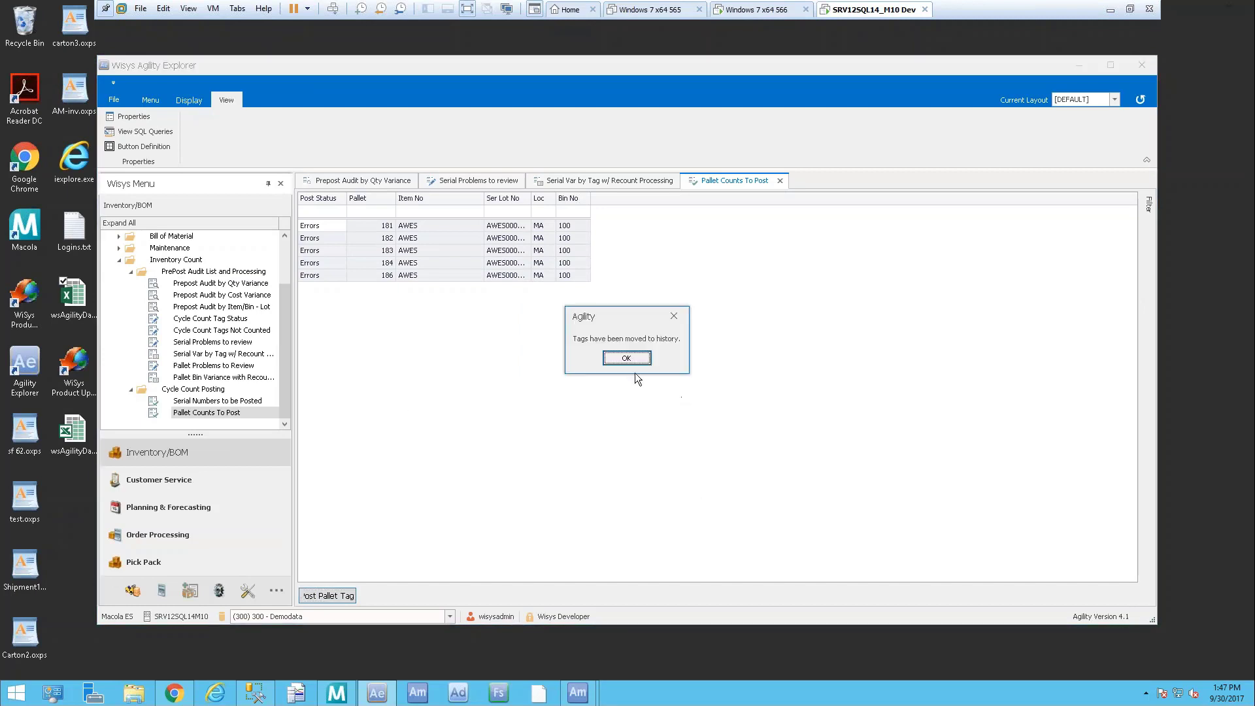
click(627, 359)
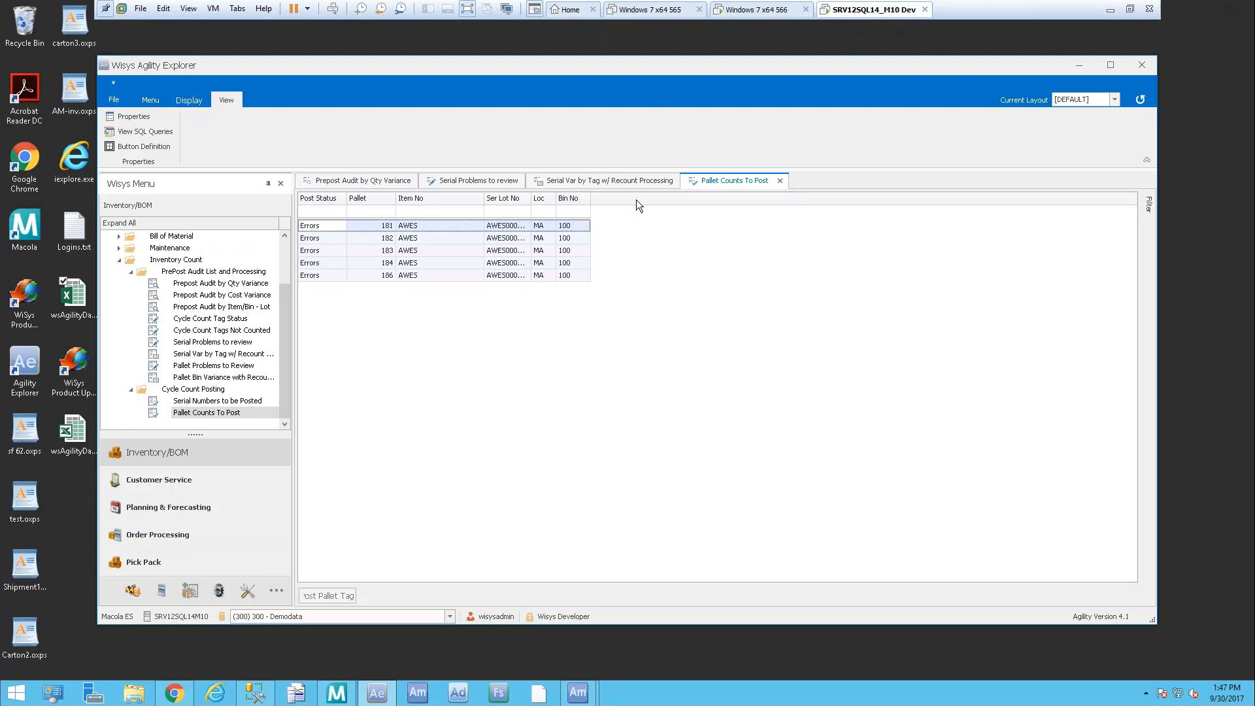
click(337, 693)
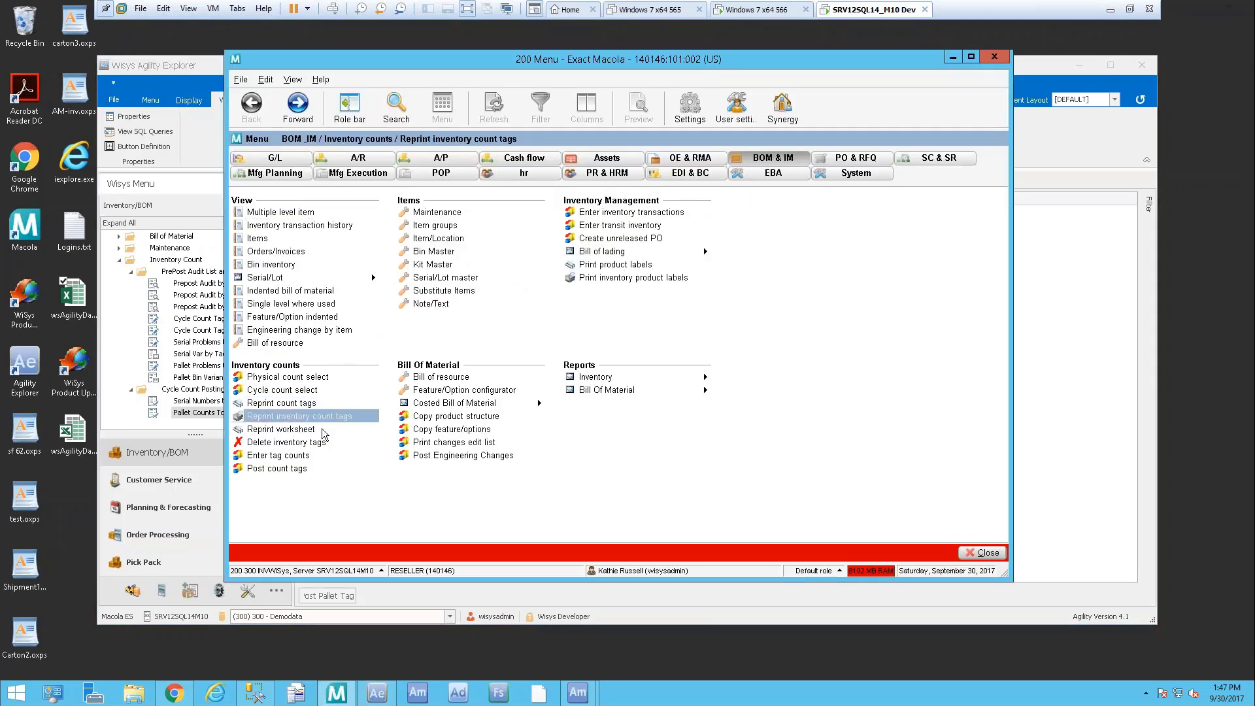
In Post count tags, select batch 170930-A and print its pre-post register to screen
click(281, 467)
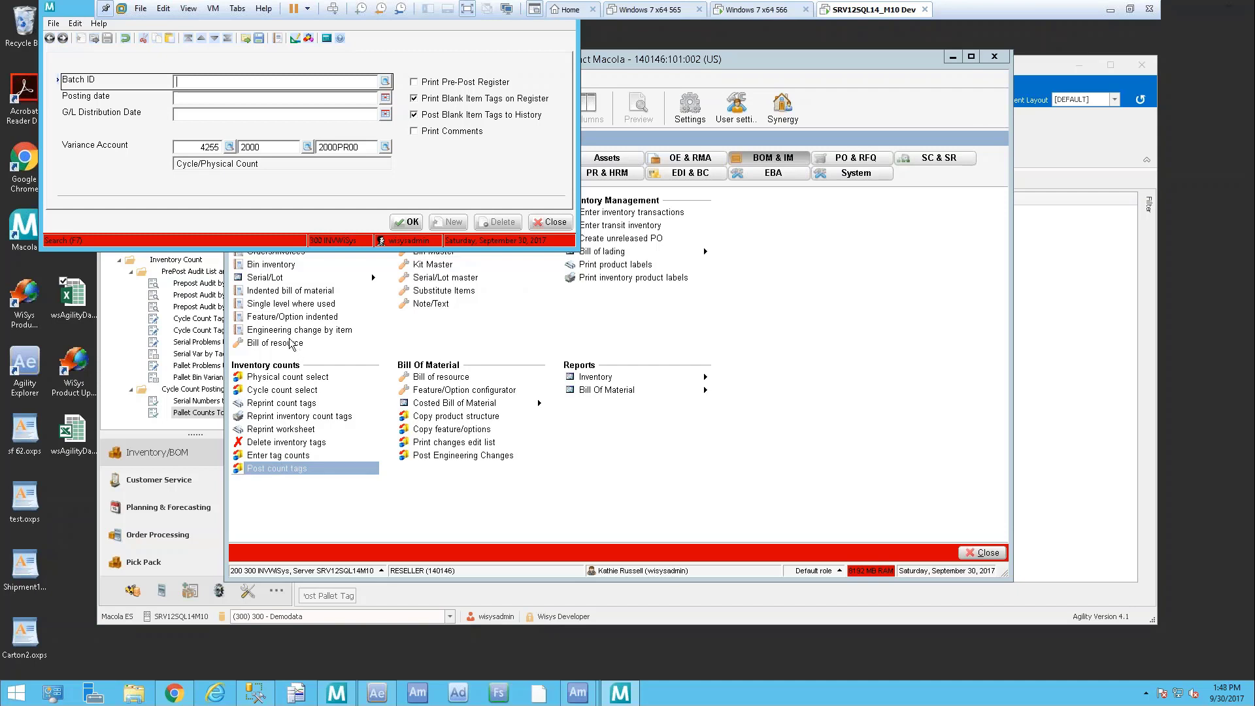
click(385, 80)
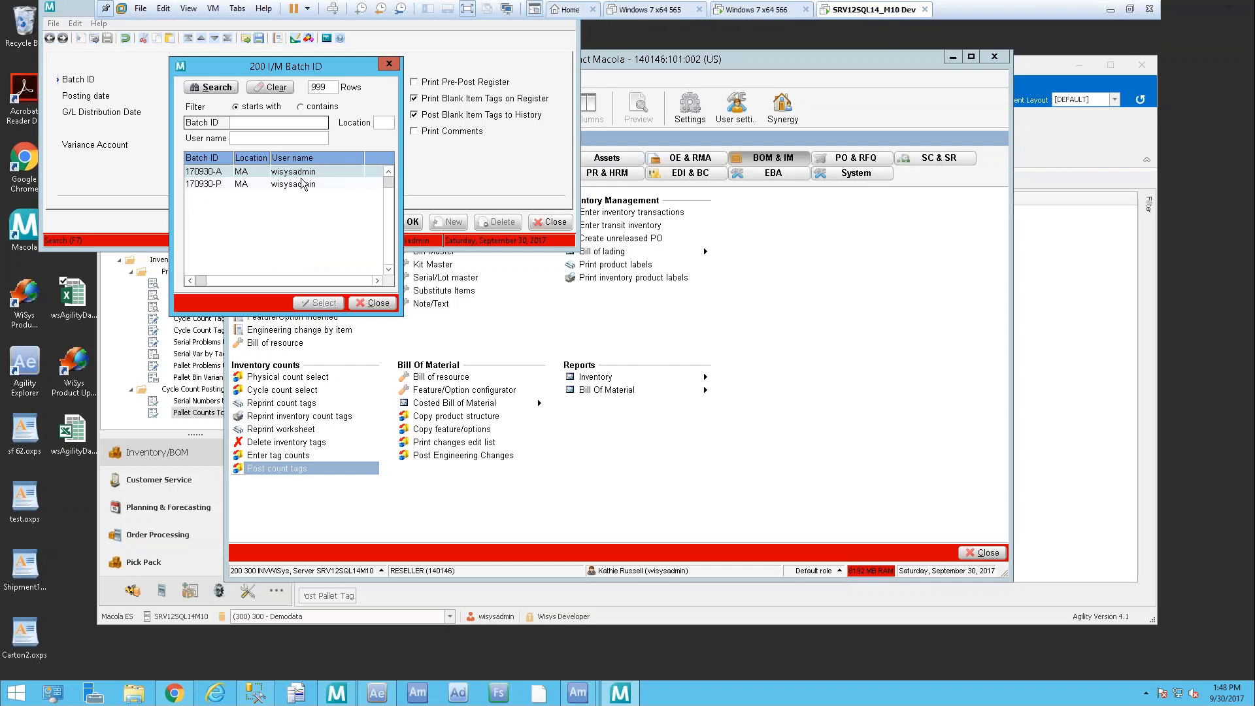
double_click(221, 173)
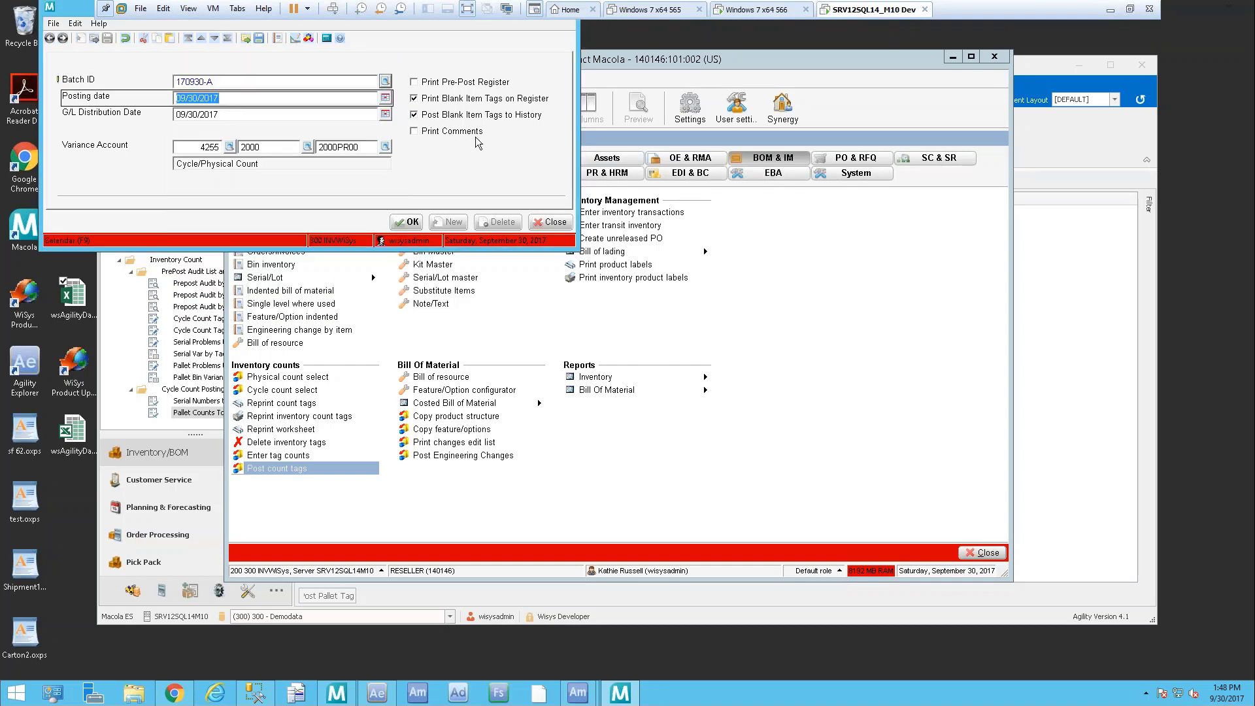
key(Tab)
key(Tab)
key(Tab)
key(Tab)
key(Tab)
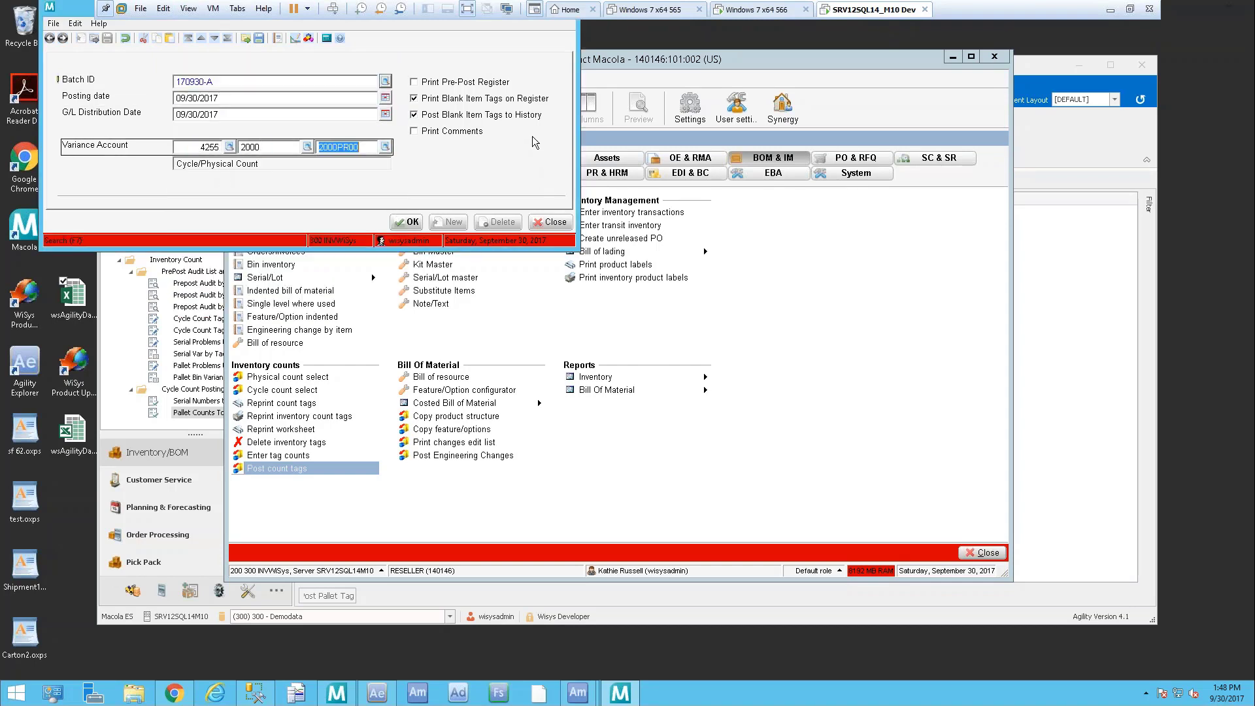
click(449, 83)
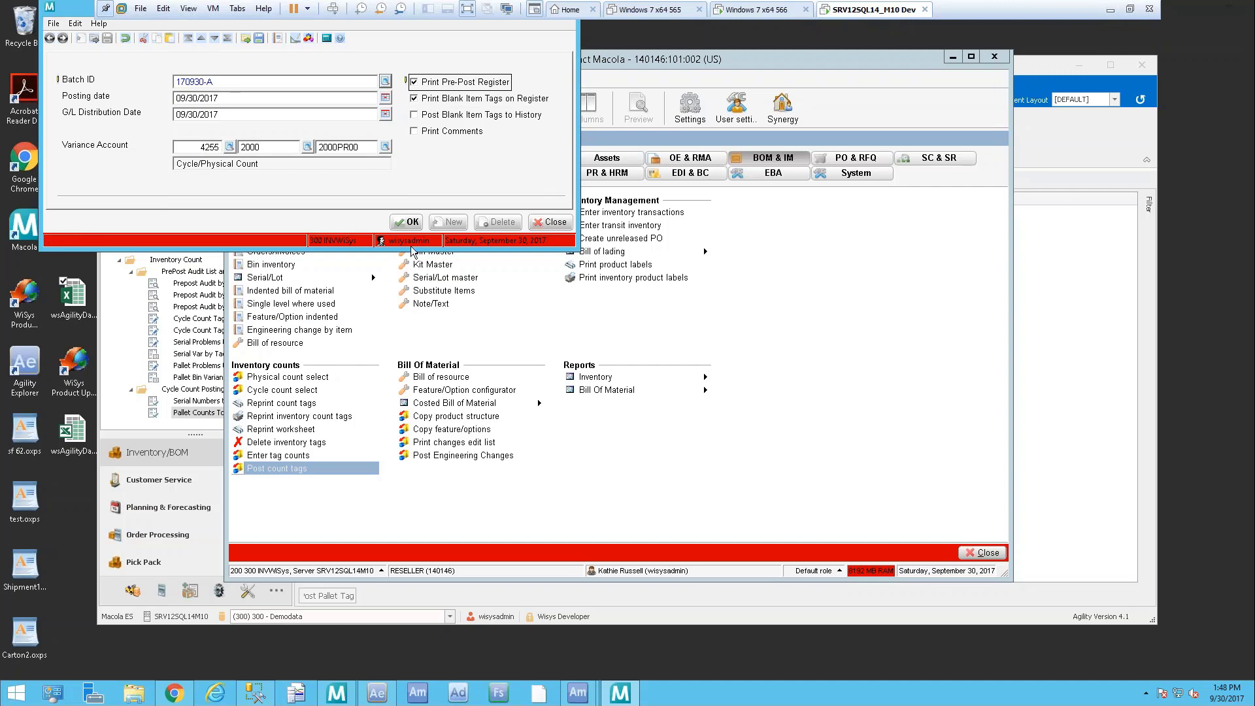
key(Return)
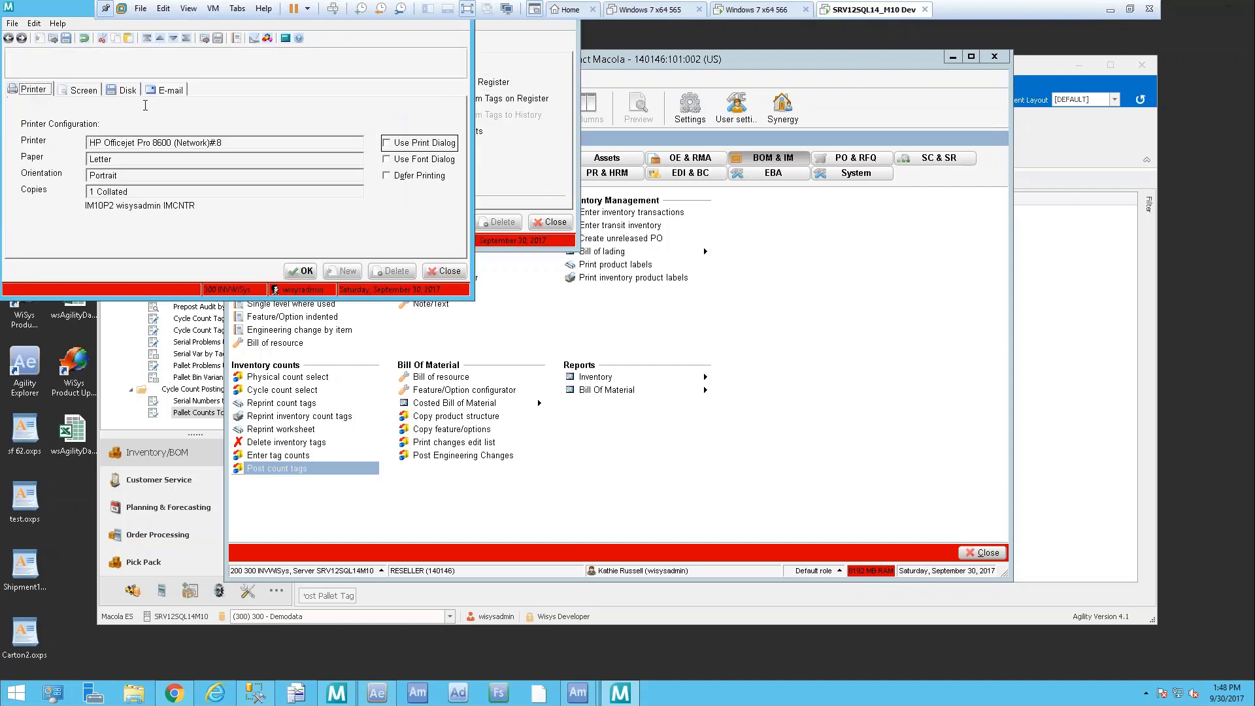
click(78, 91)
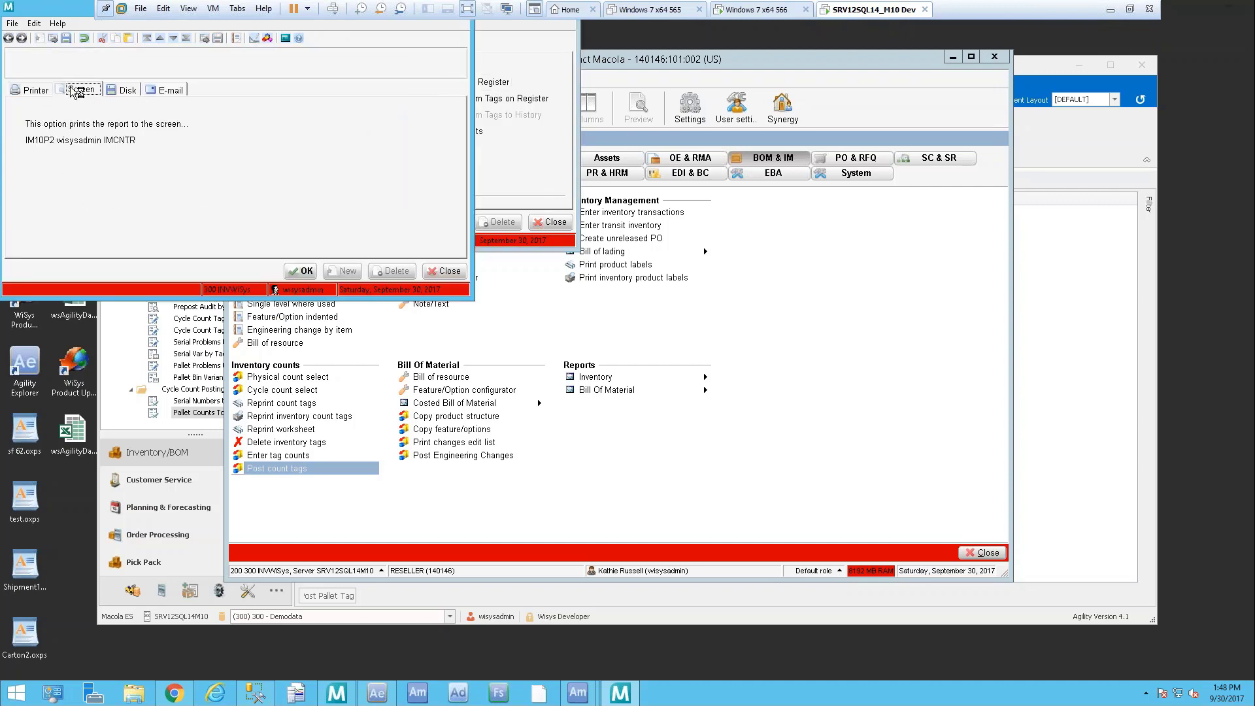
click(297, 272)
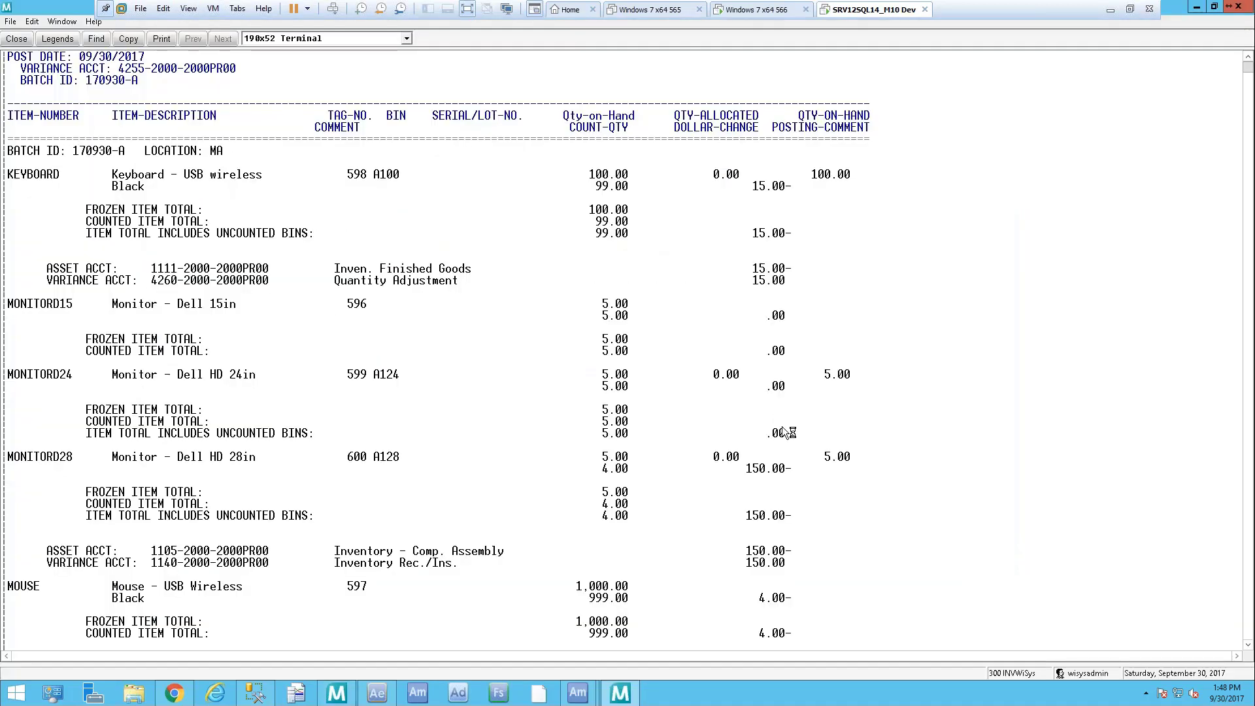
Close the register report and reselect batch 170930-A in Post Count Tags
click(1246, 9)
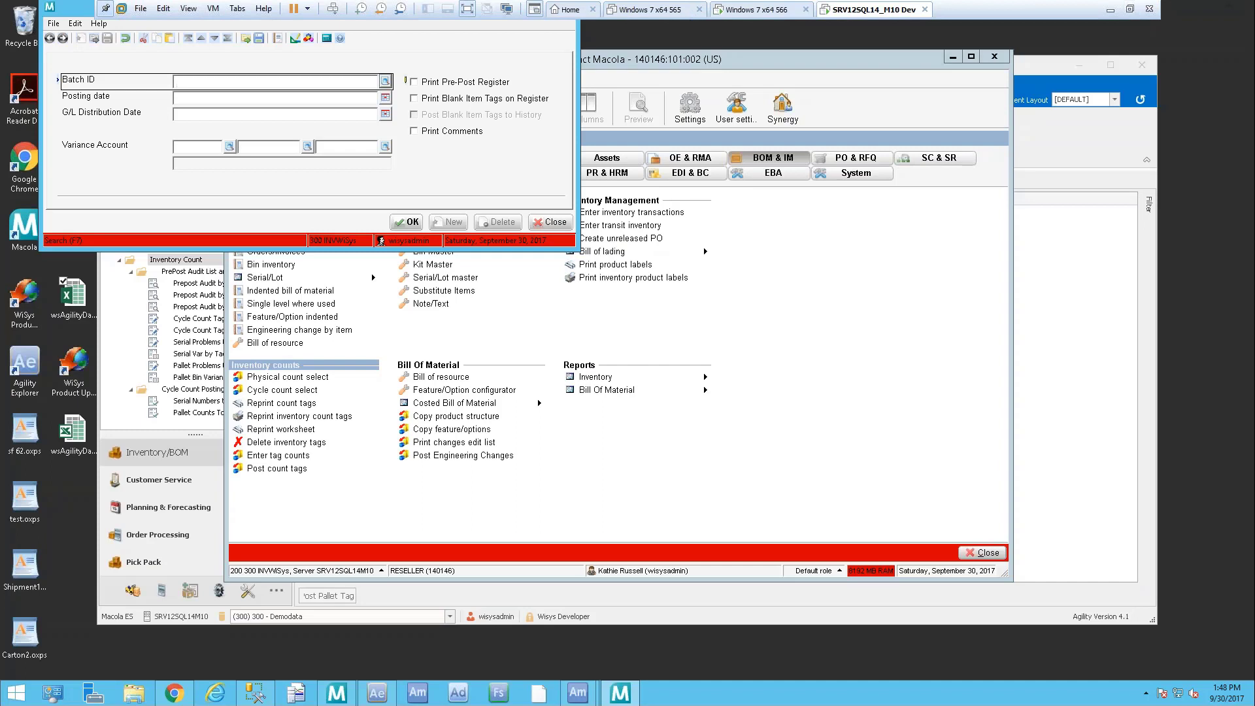
click(385, 80)
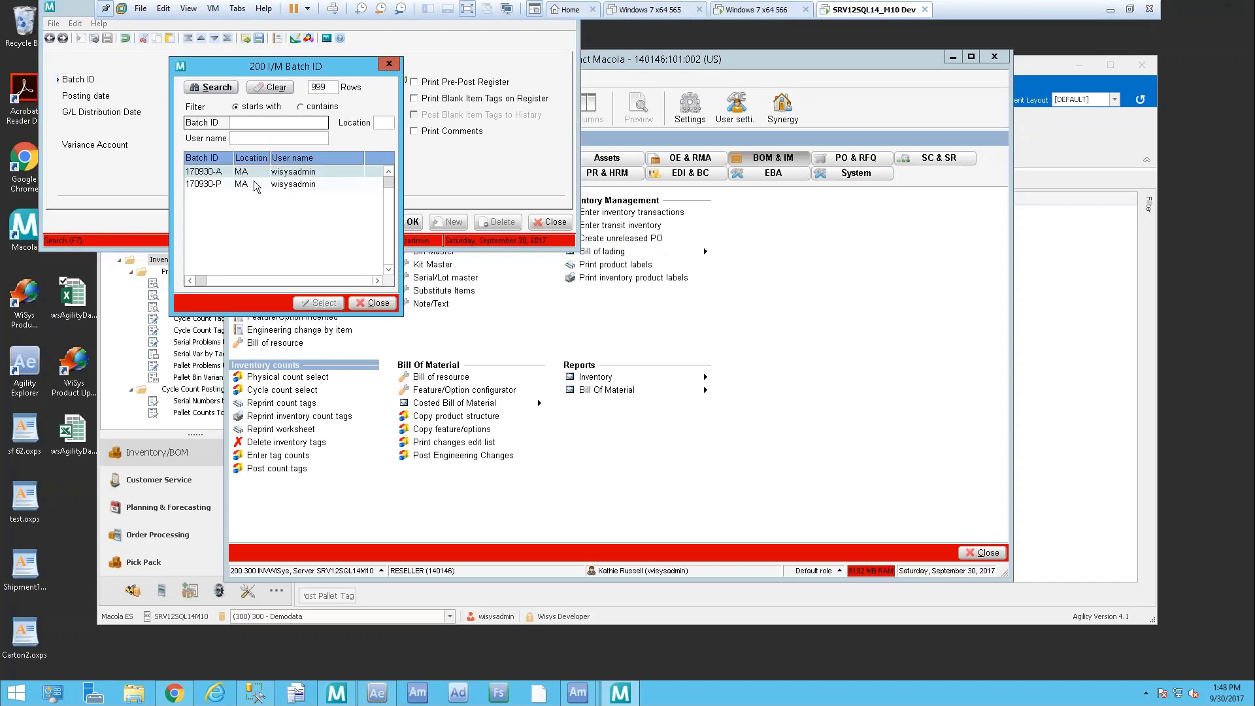
click(218, 173)
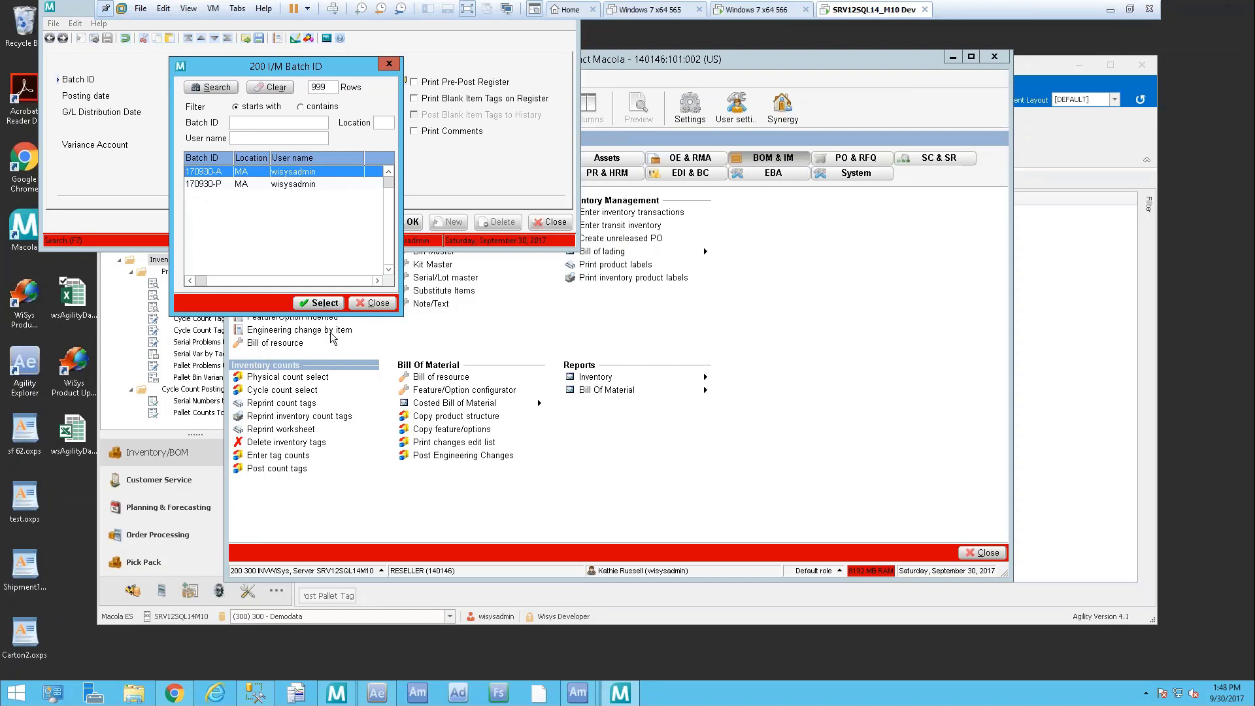
click(320, 302)
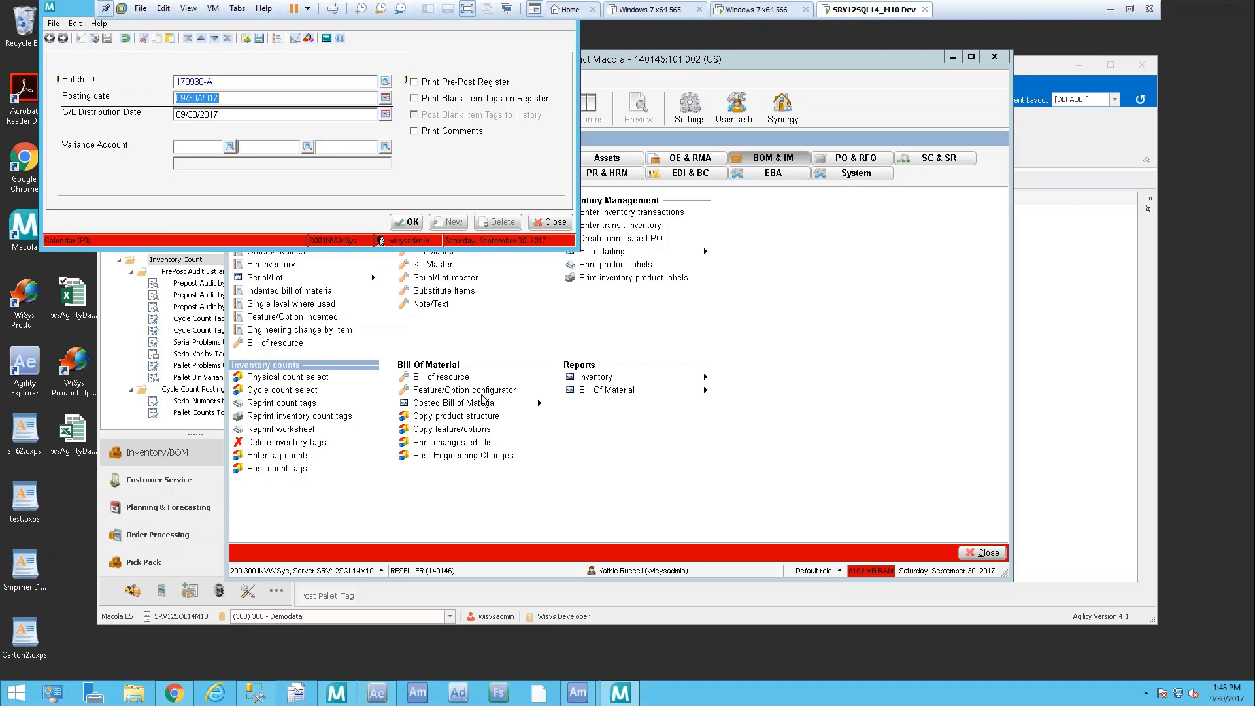